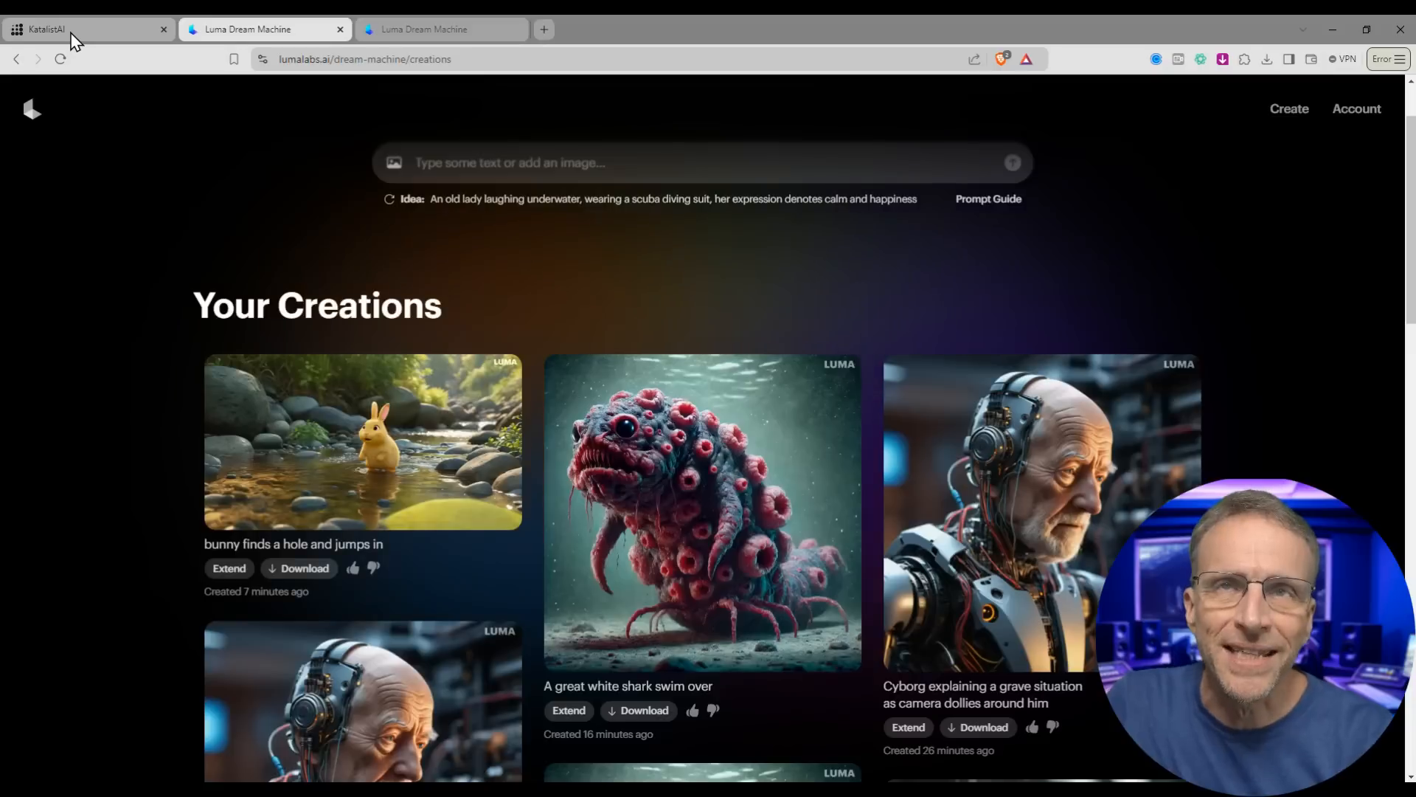
# Switch to Katalist Storytelling Studio, browse the recent projects and look through the Hopper and Grump storyboard
pyautogui.click(69, 33)
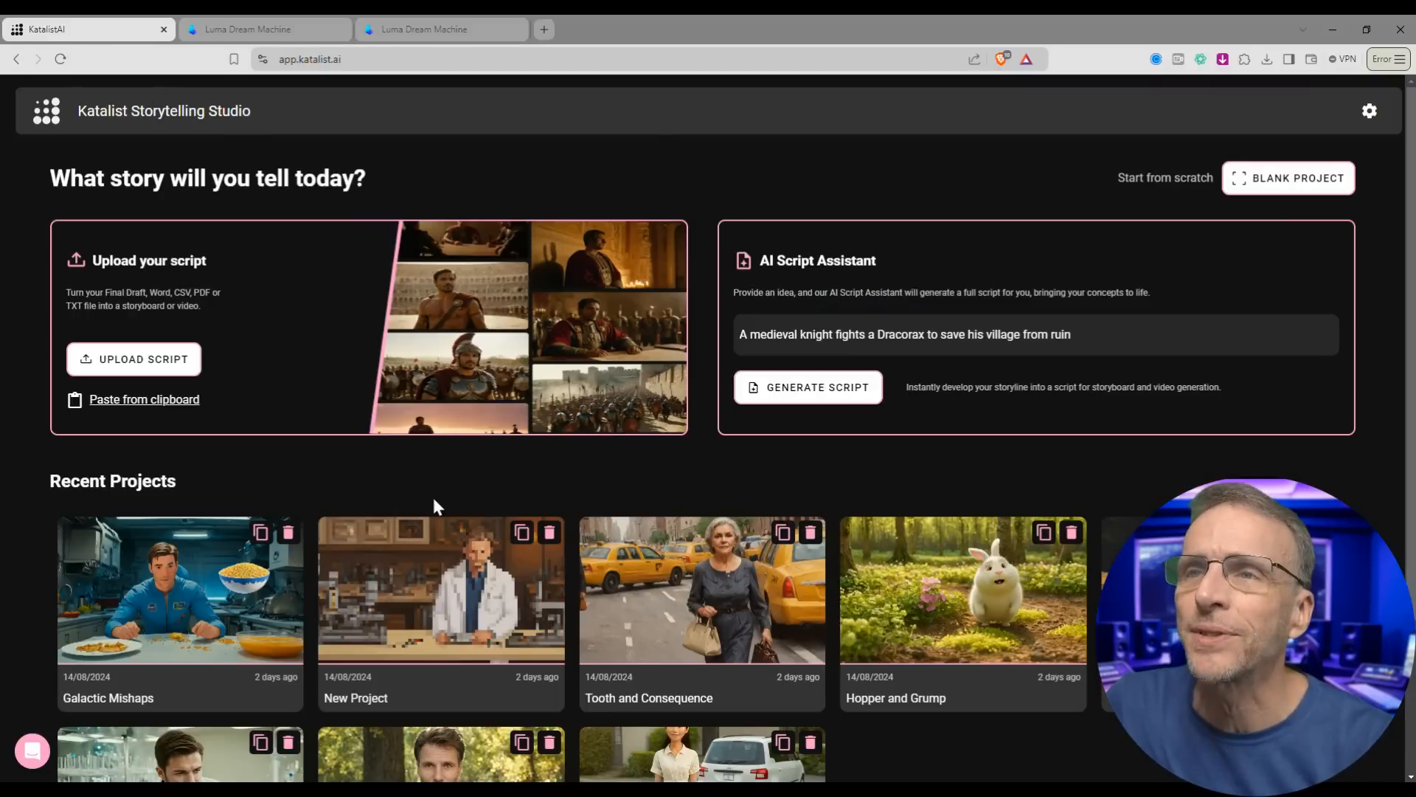
pyautogui.moveTo(1162, 334); pyautogui.dragTo(668, 347)
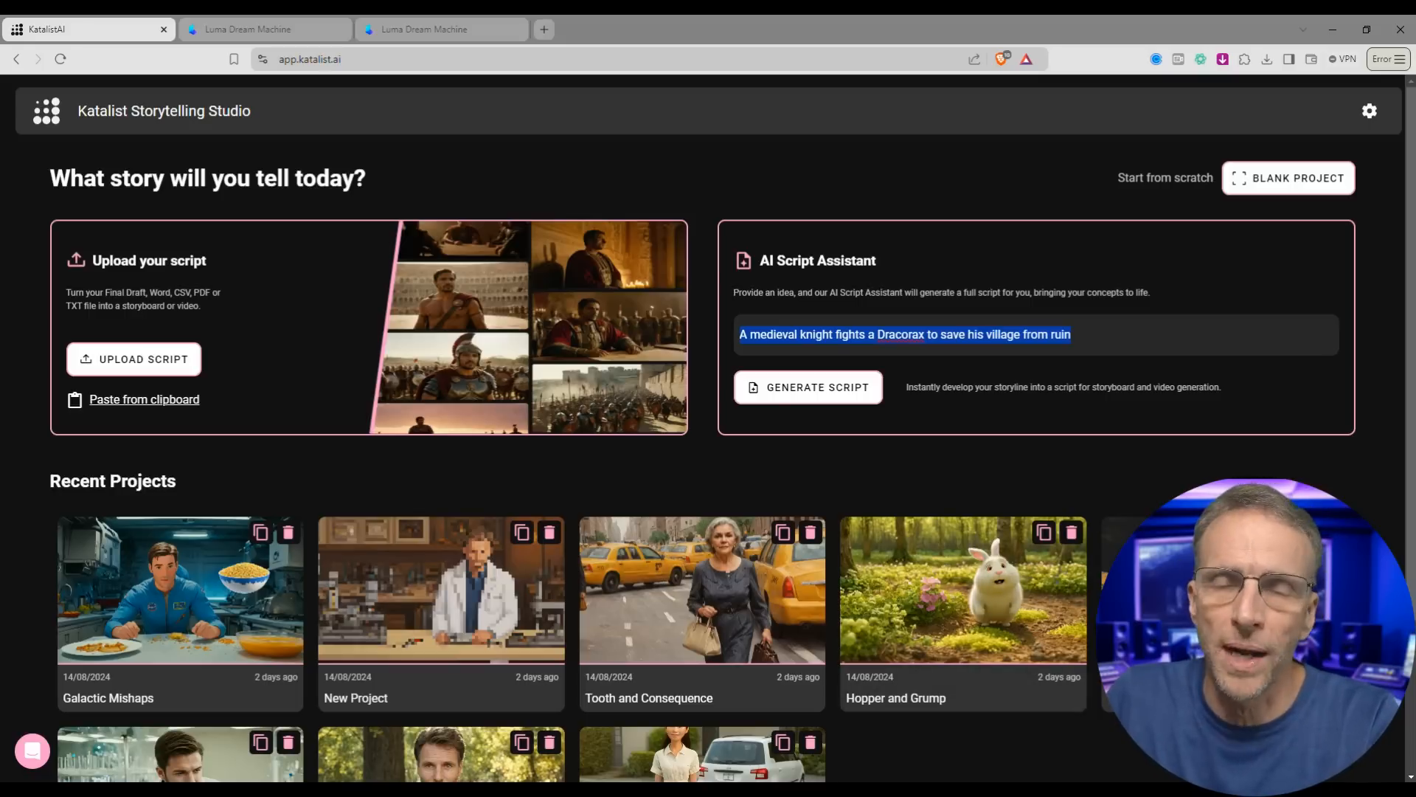
pyautogui.scroll(-3, 874, 396)
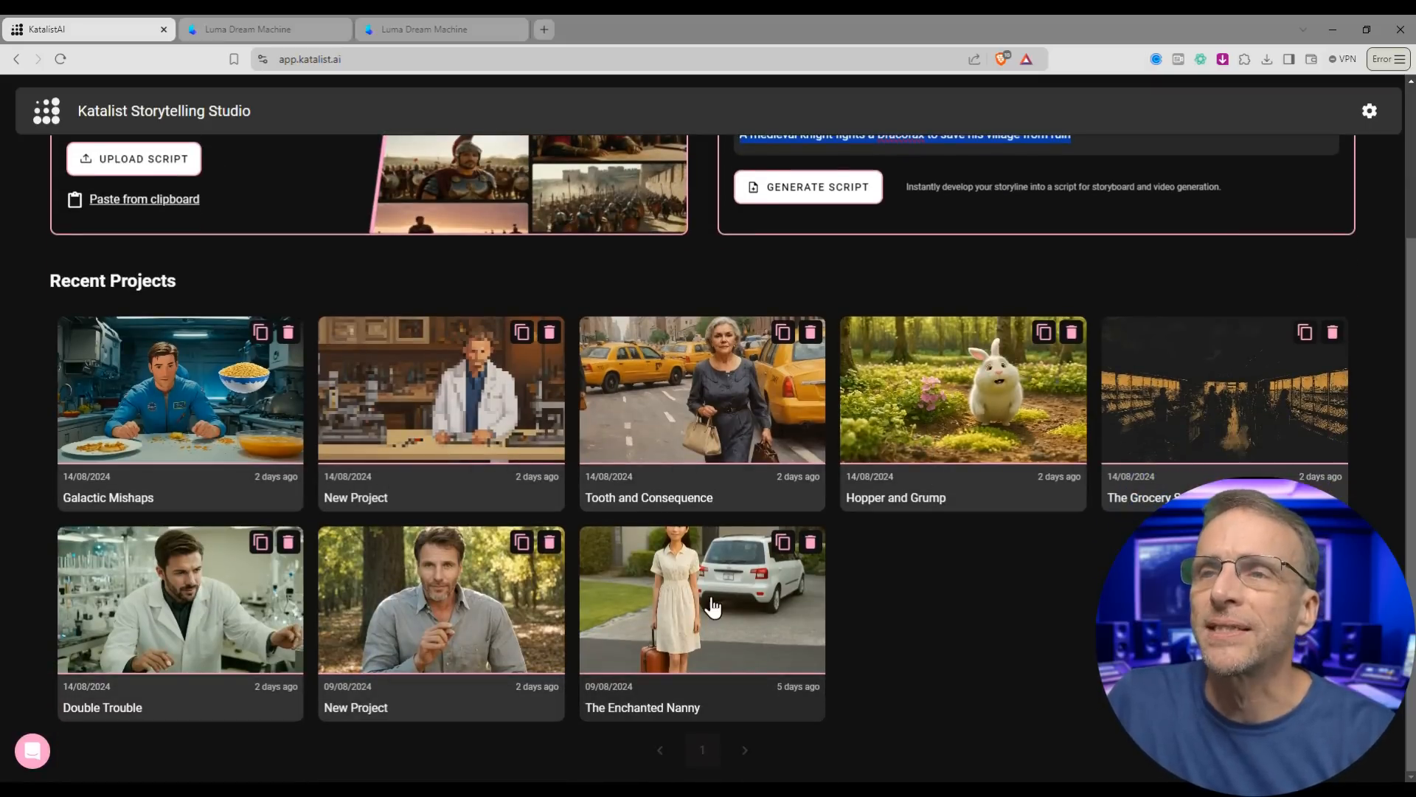
pyautogui.scroll(1, 712, 609)
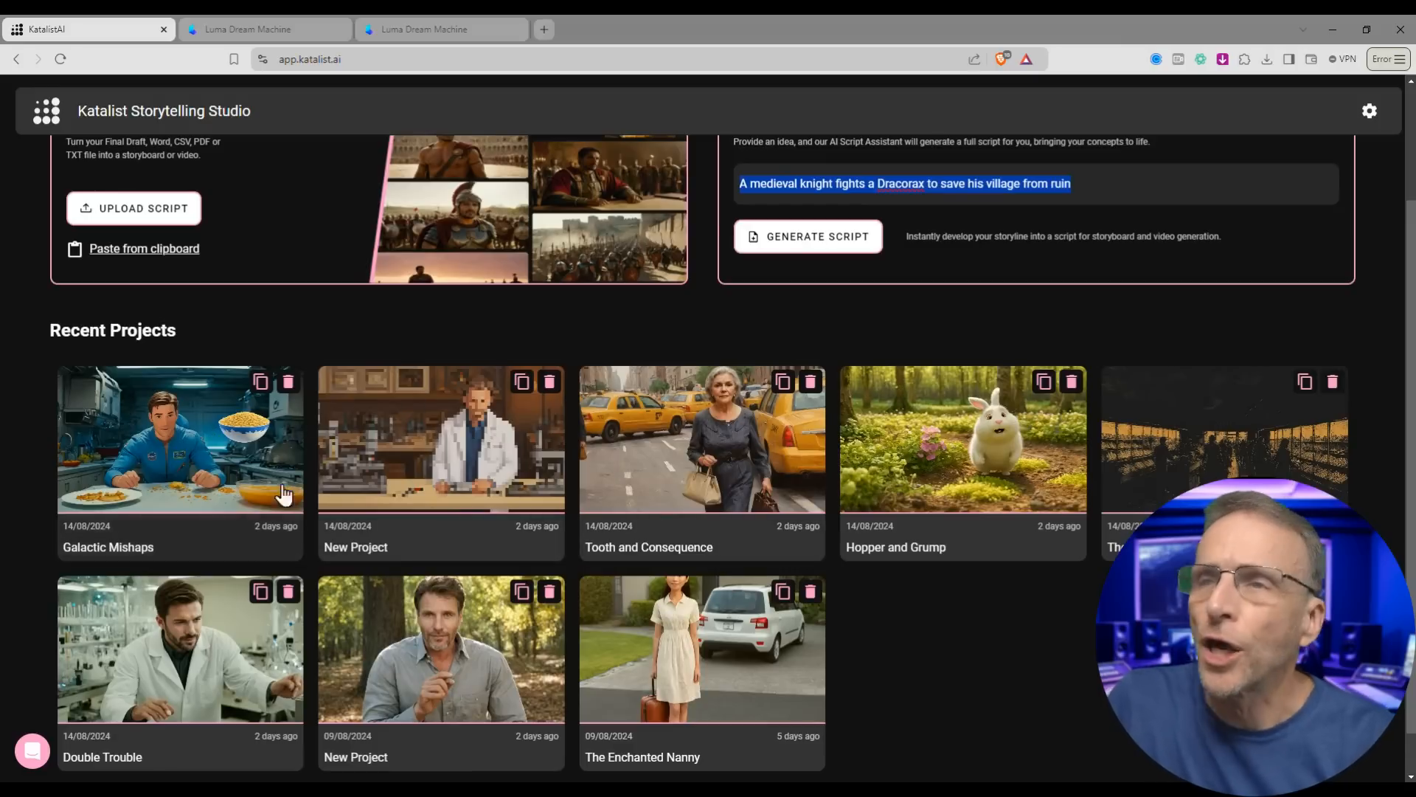
pyautogui.click(1057, 496)
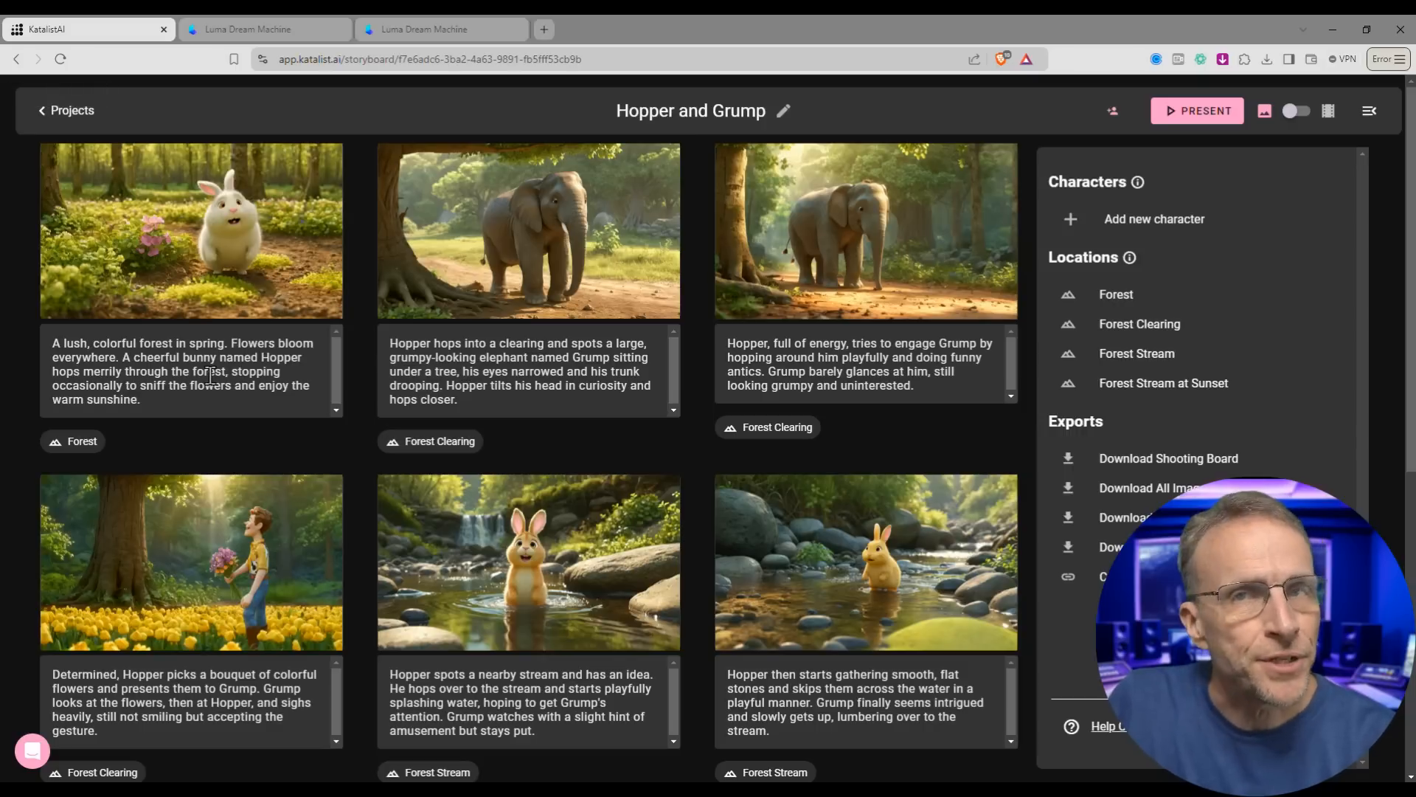
pyautogui.scroll(-6, 702, 476)
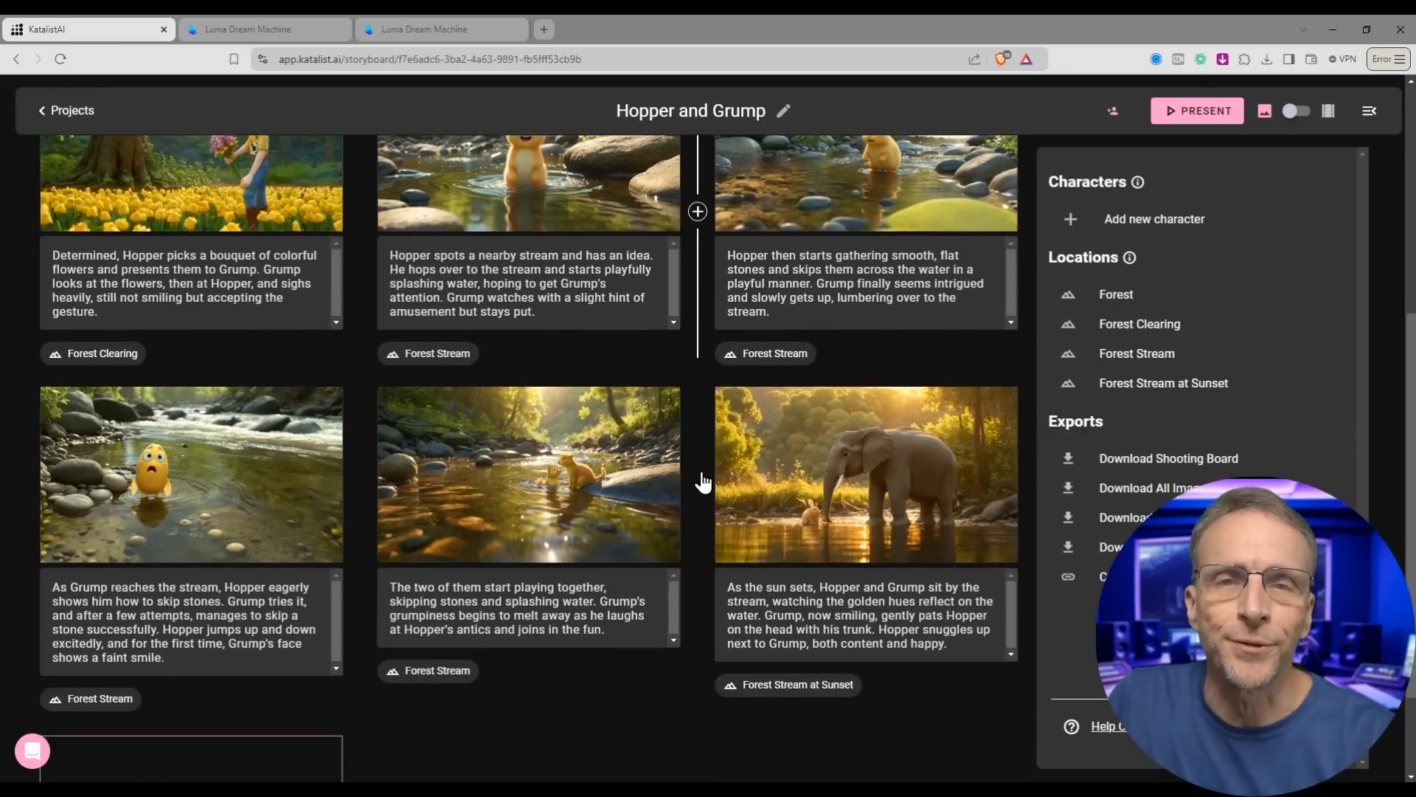
pyautogui.scroll(6, 703, 481)
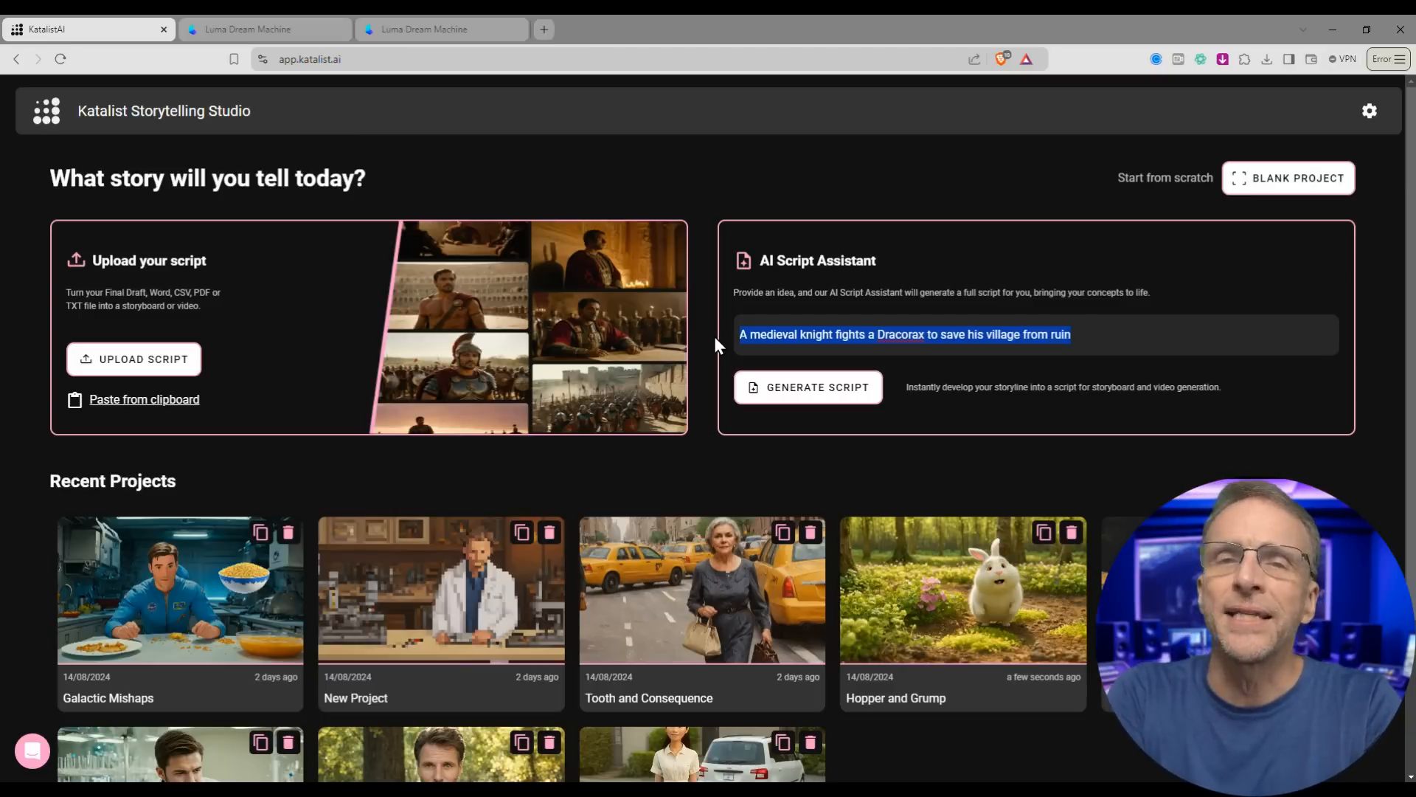
# Replace the sample idea with "a dog and cat meet for the first time at a park. At first, they don't get along, but then they are united"
pyautogui.write('a dog ')
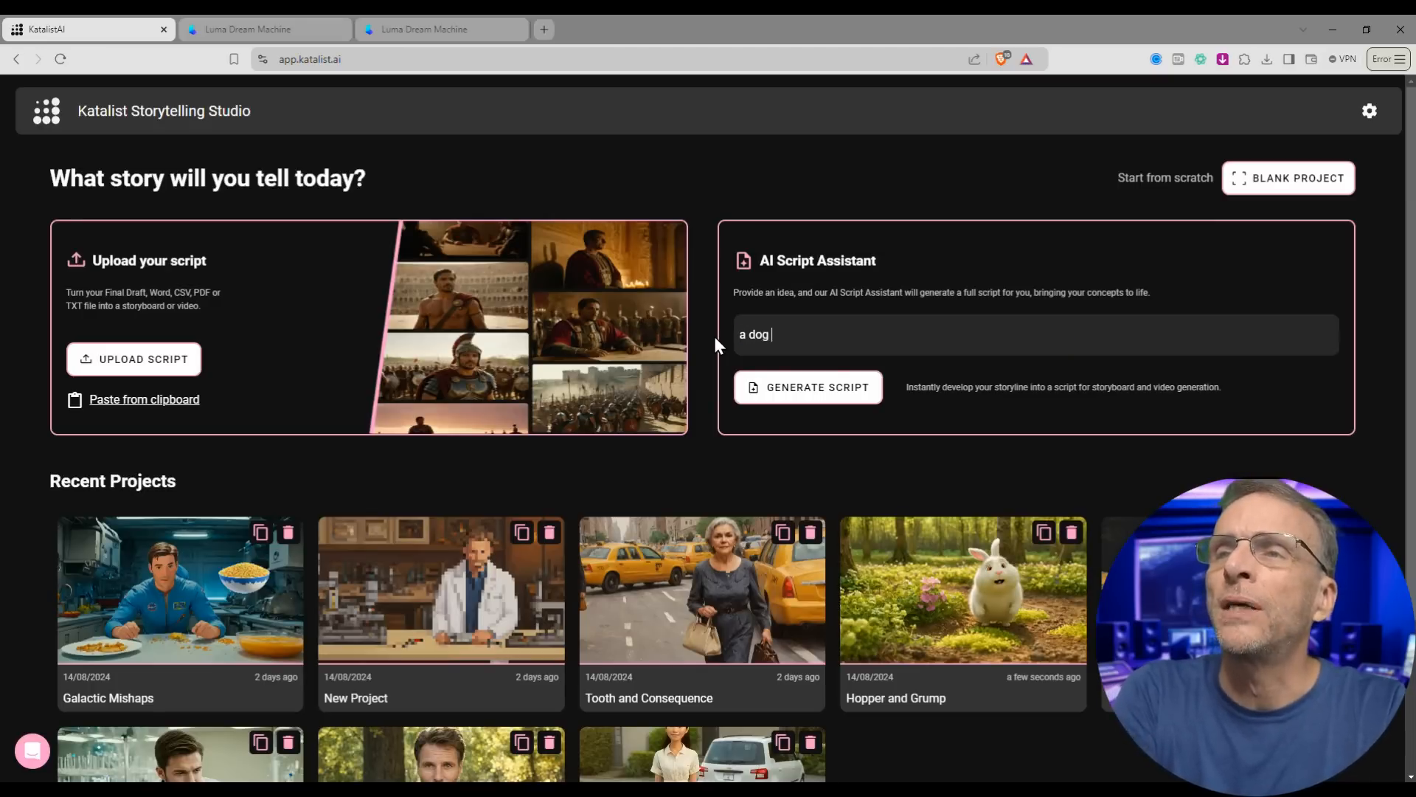
pyautogui.write('and cat meet fo')
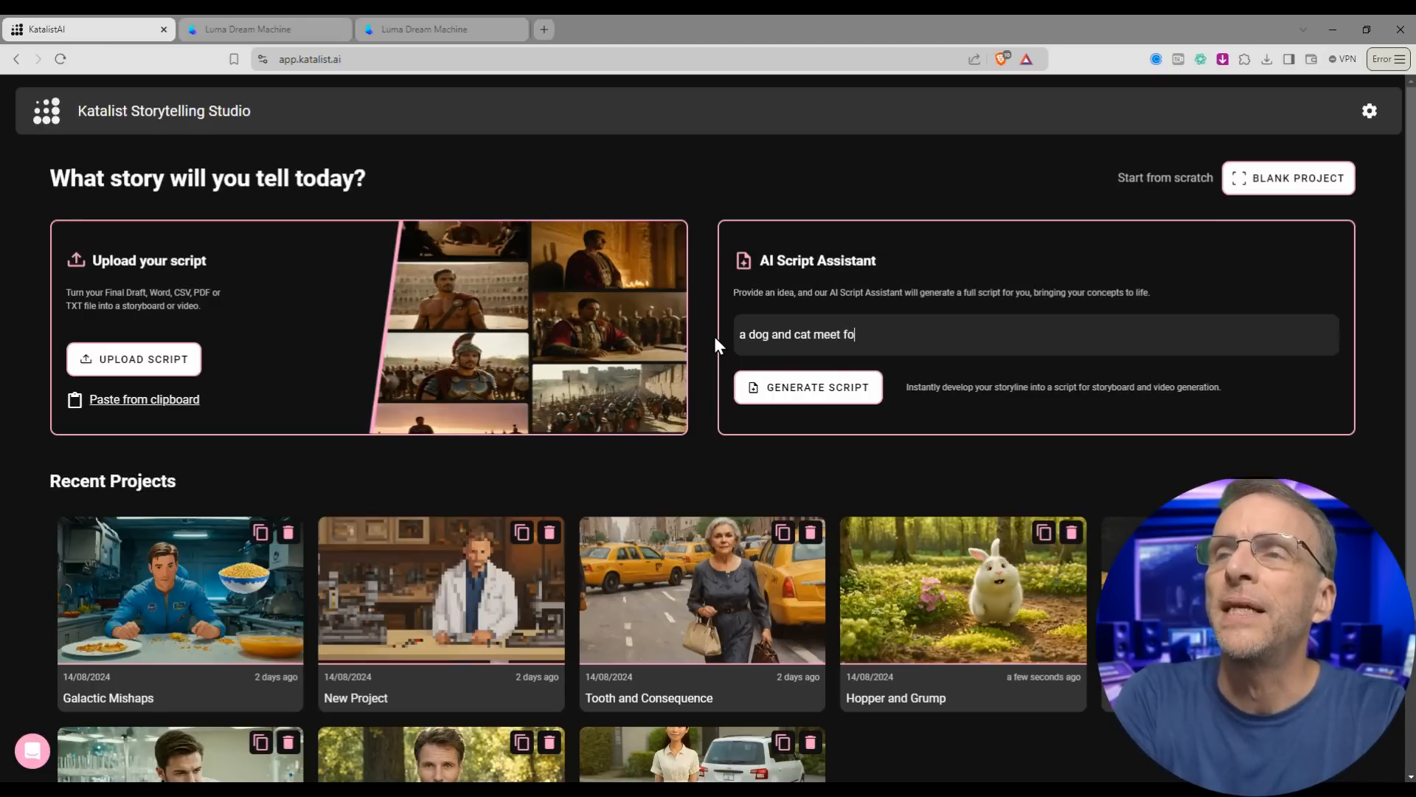
pyautogui.write('r the first time at')
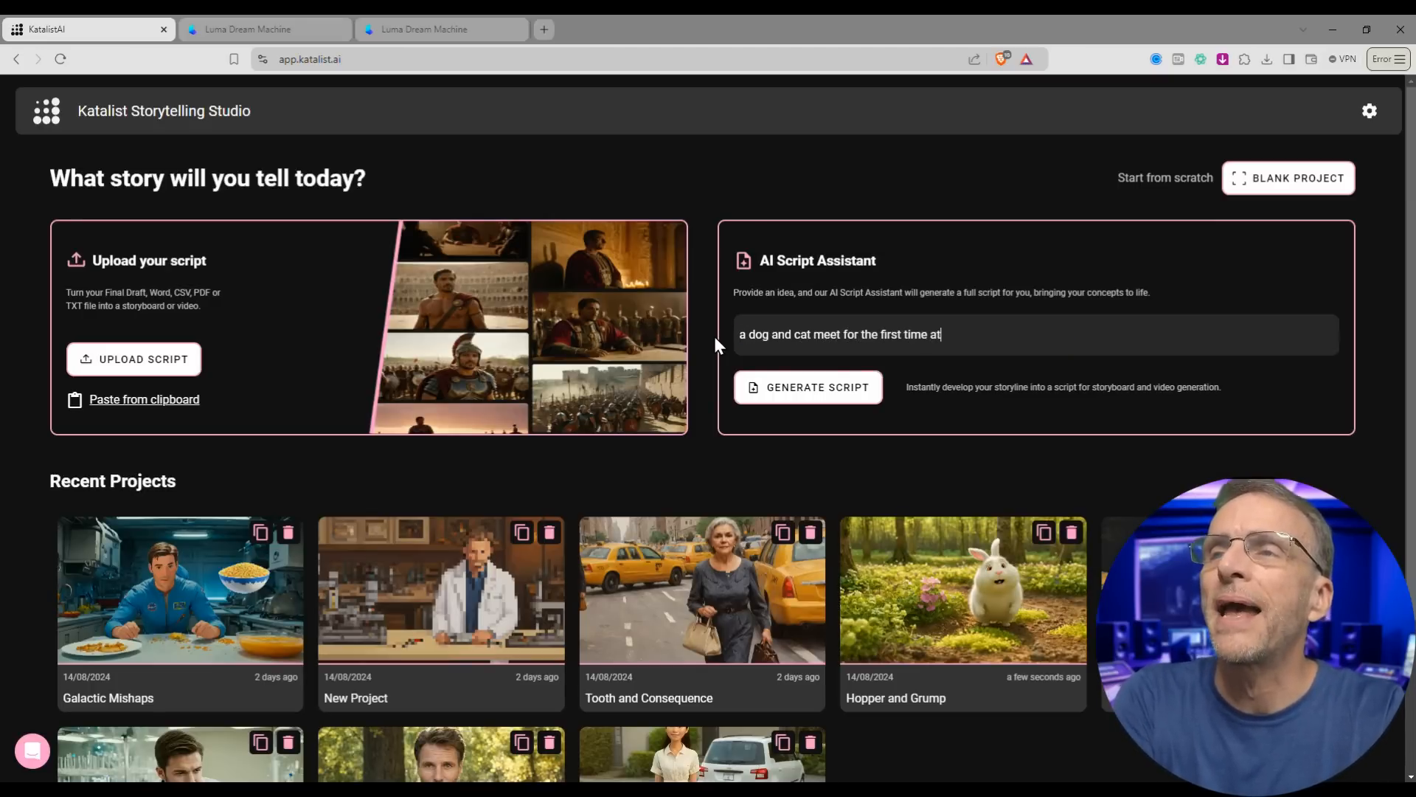
pyautogui.write(' a par')
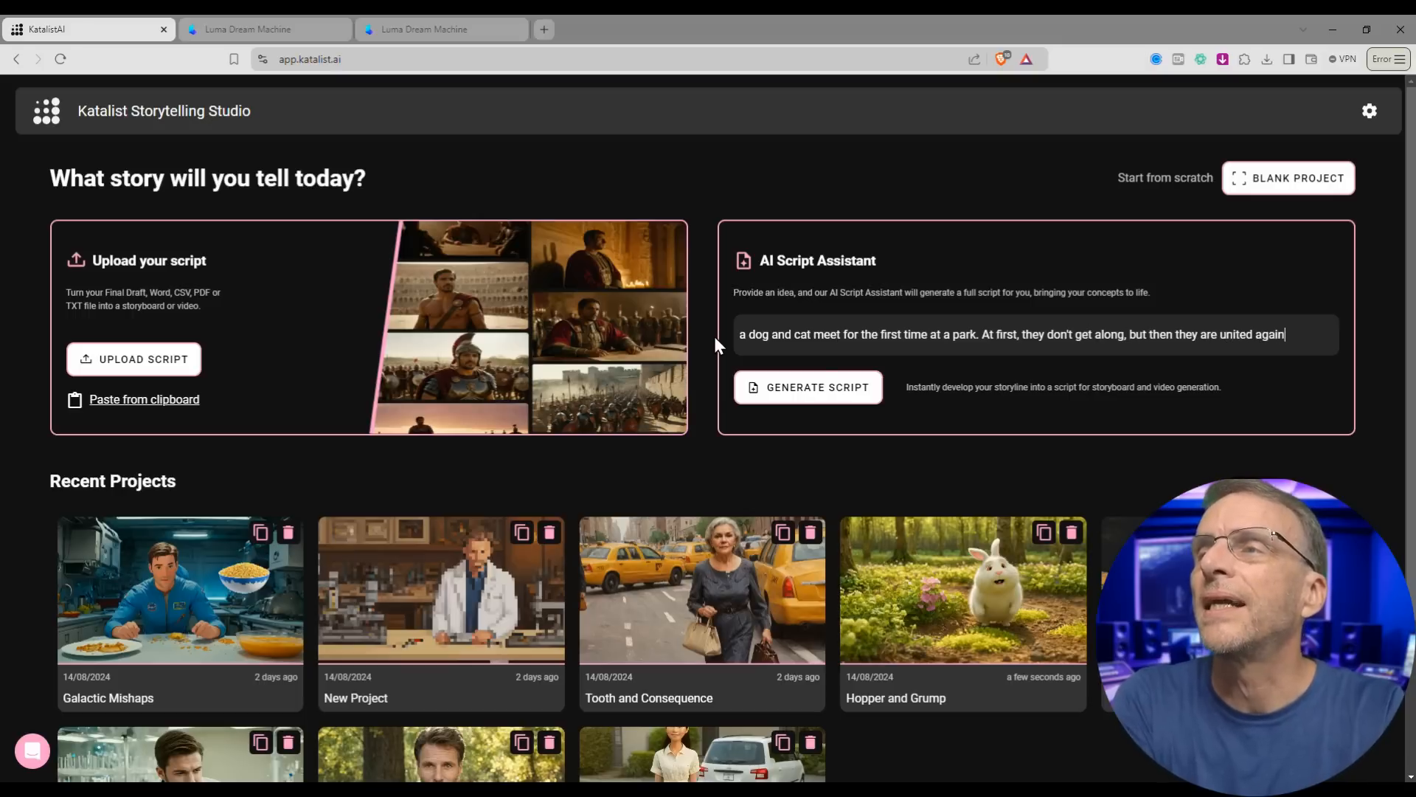
# Complete the story idea with "against a common enemy (a bratty kid) and then become friends." and generate the script
pyautogui.press('BackSpace')
pyautogui.press('BackSpace')
pyautogui.press('BackSpace')
pyautogui.write('a common')
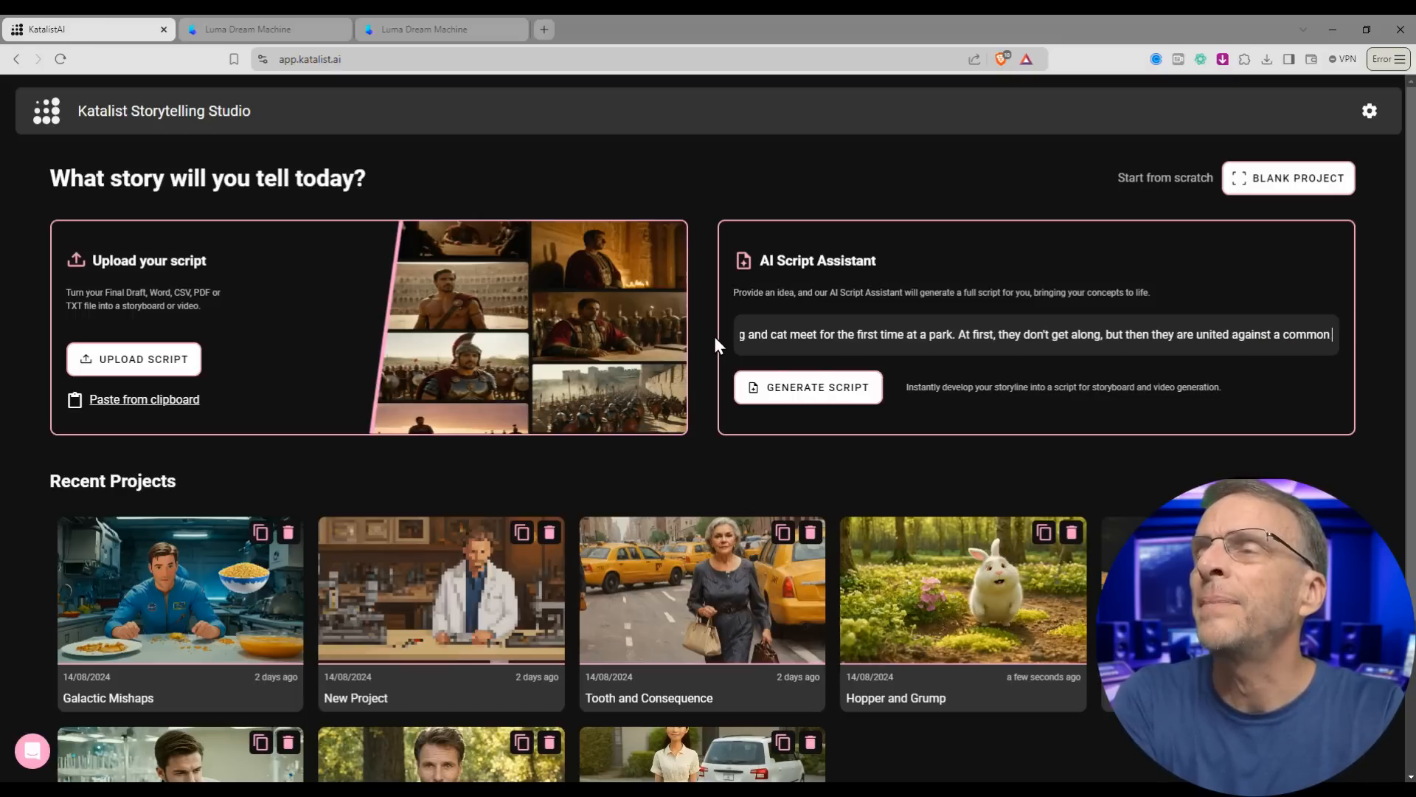
pyautogui.write(' enemy (a bratty kid')
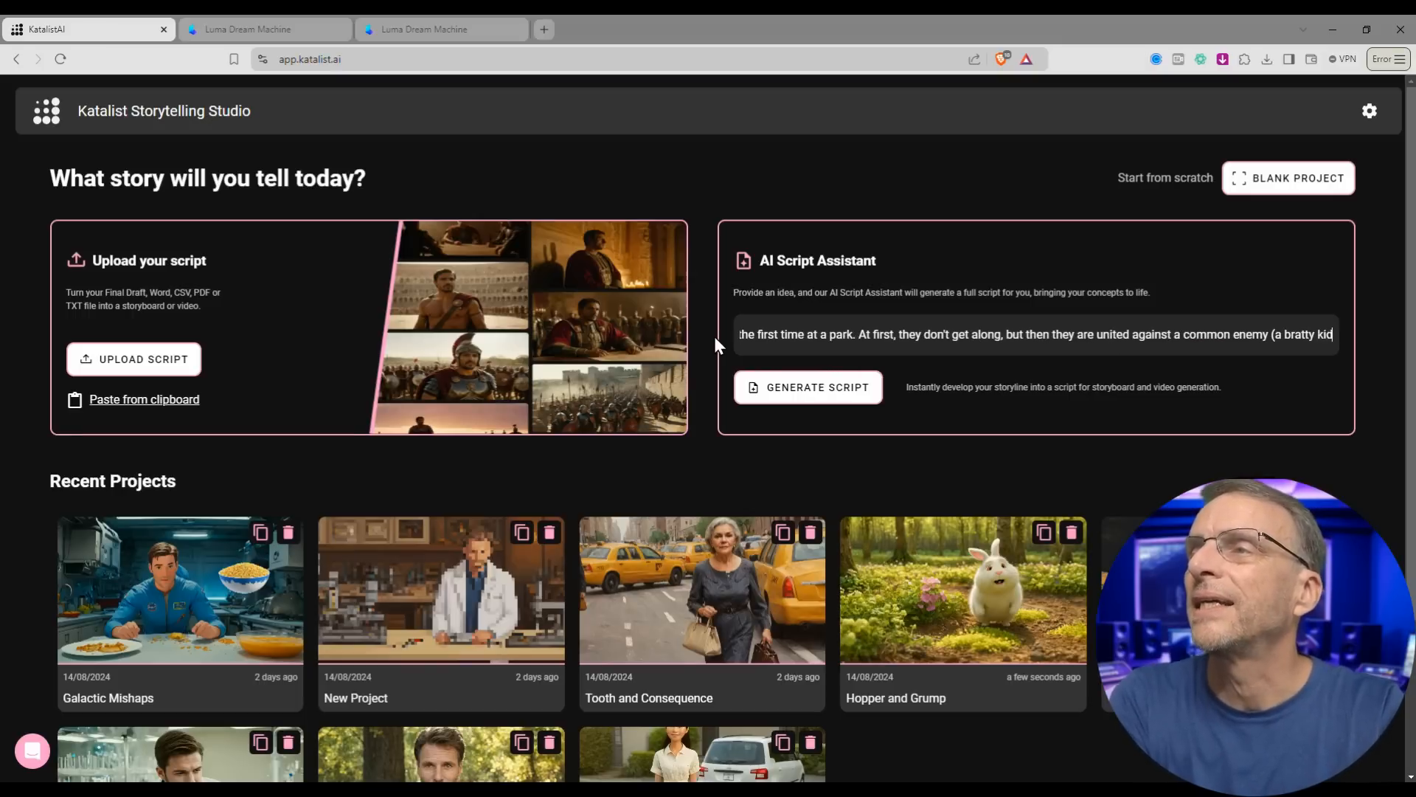
pyautogui.write(') and then become friends.')
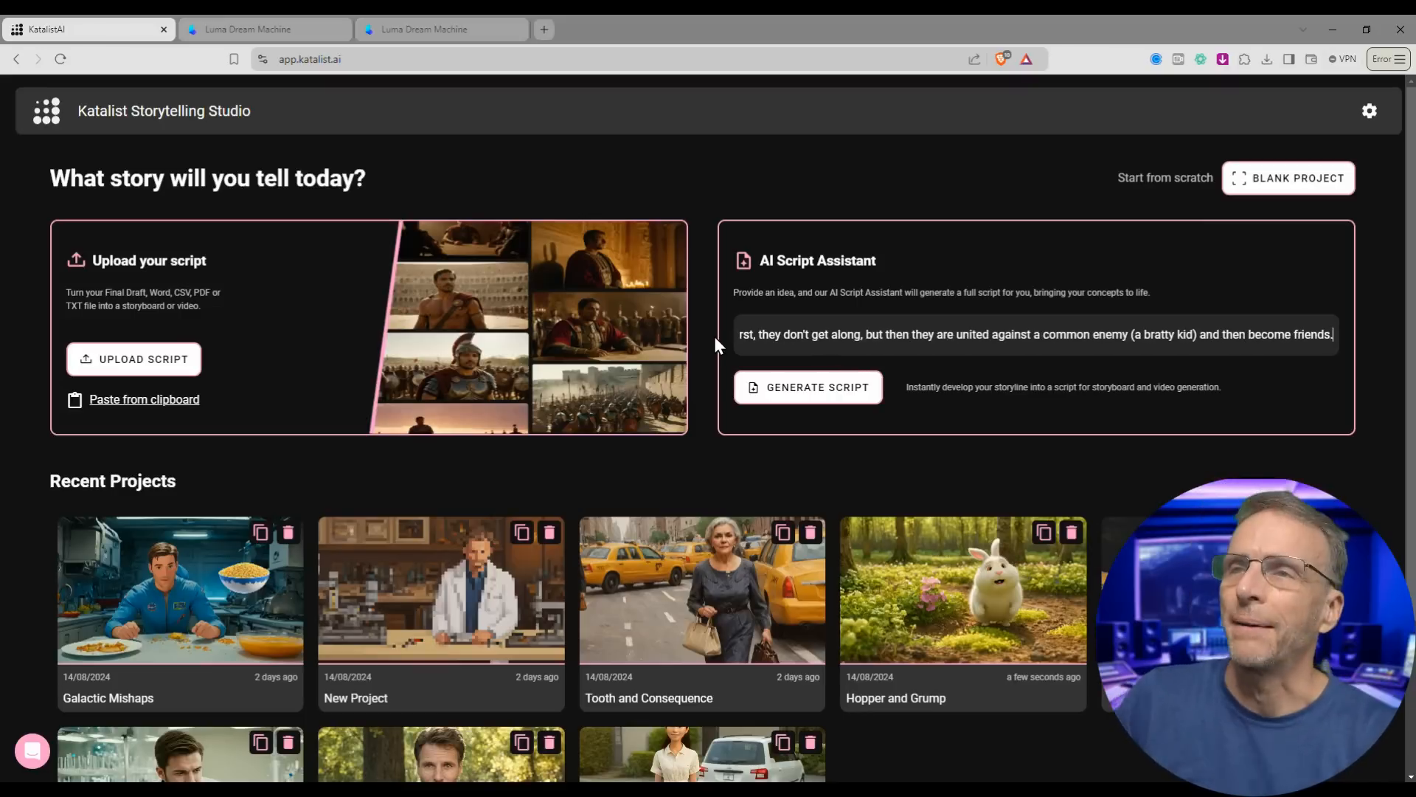
pyautogui.click(841, 389)
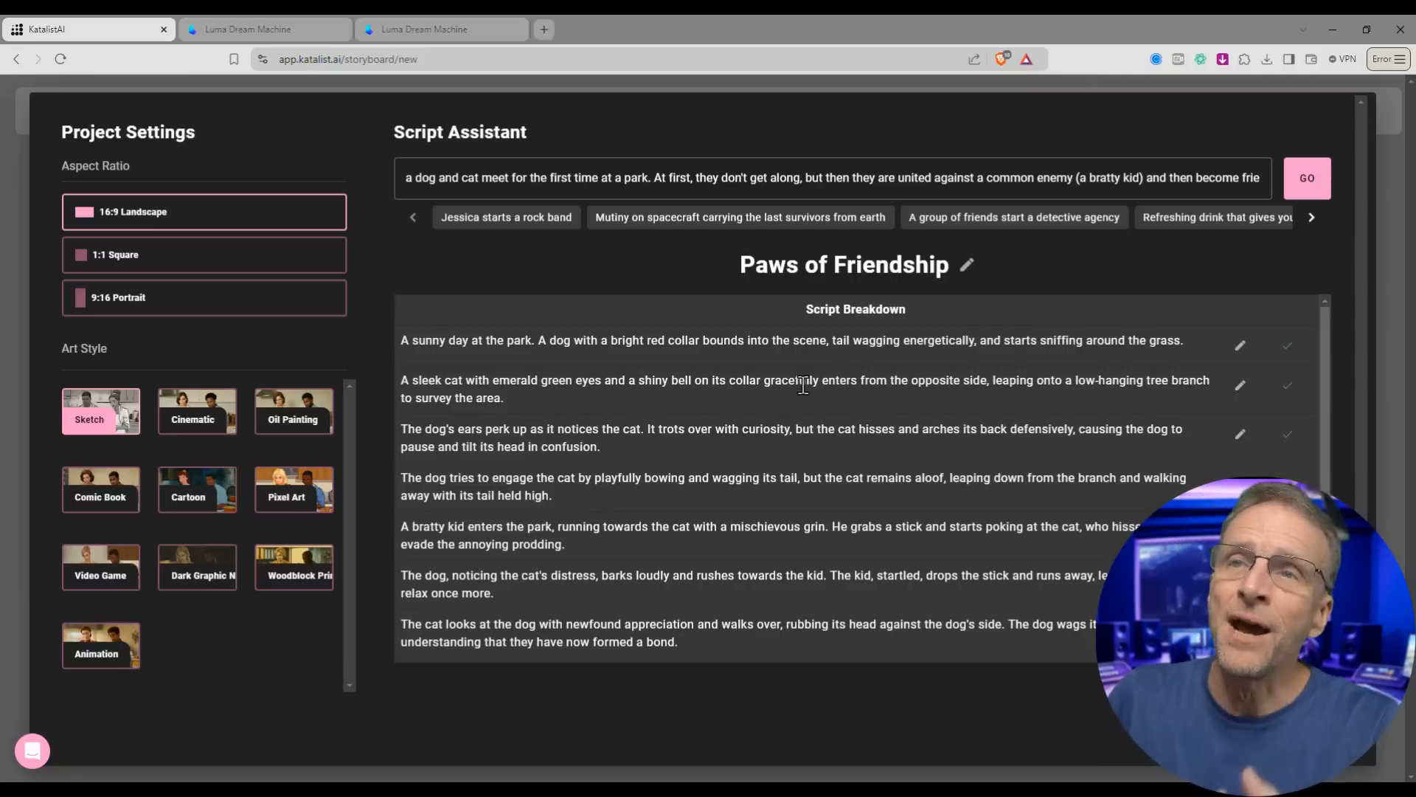
# Review the script breakdown, choose the Animation art style and create the project
pyautogui.scroll(-1, 852, 432)
pyautogui.scroll(2, 852, 431)
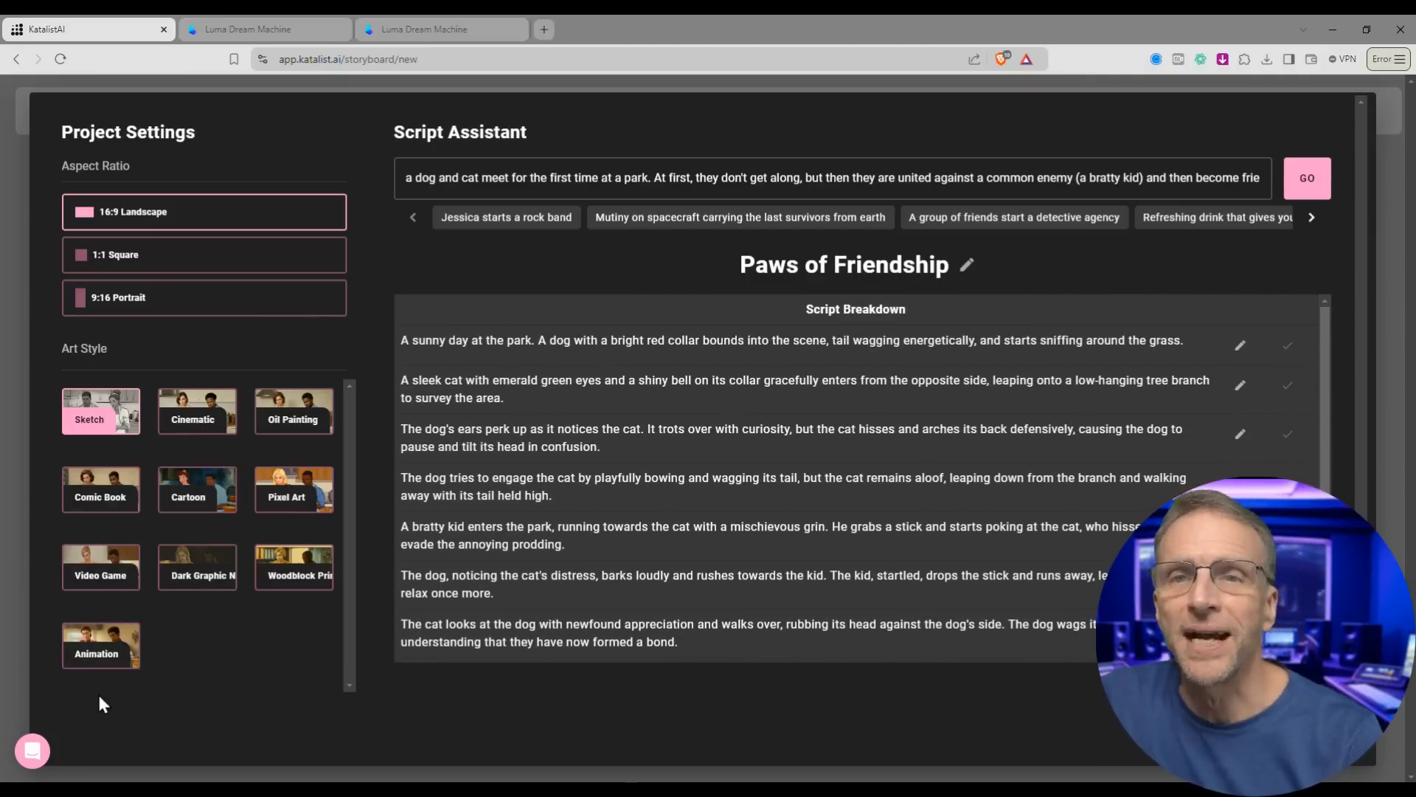
pyautogui.click(101, 647)
pyautogui.scroll(-1, 462, 442)
pyautogui.scroll(1, 462, 340)
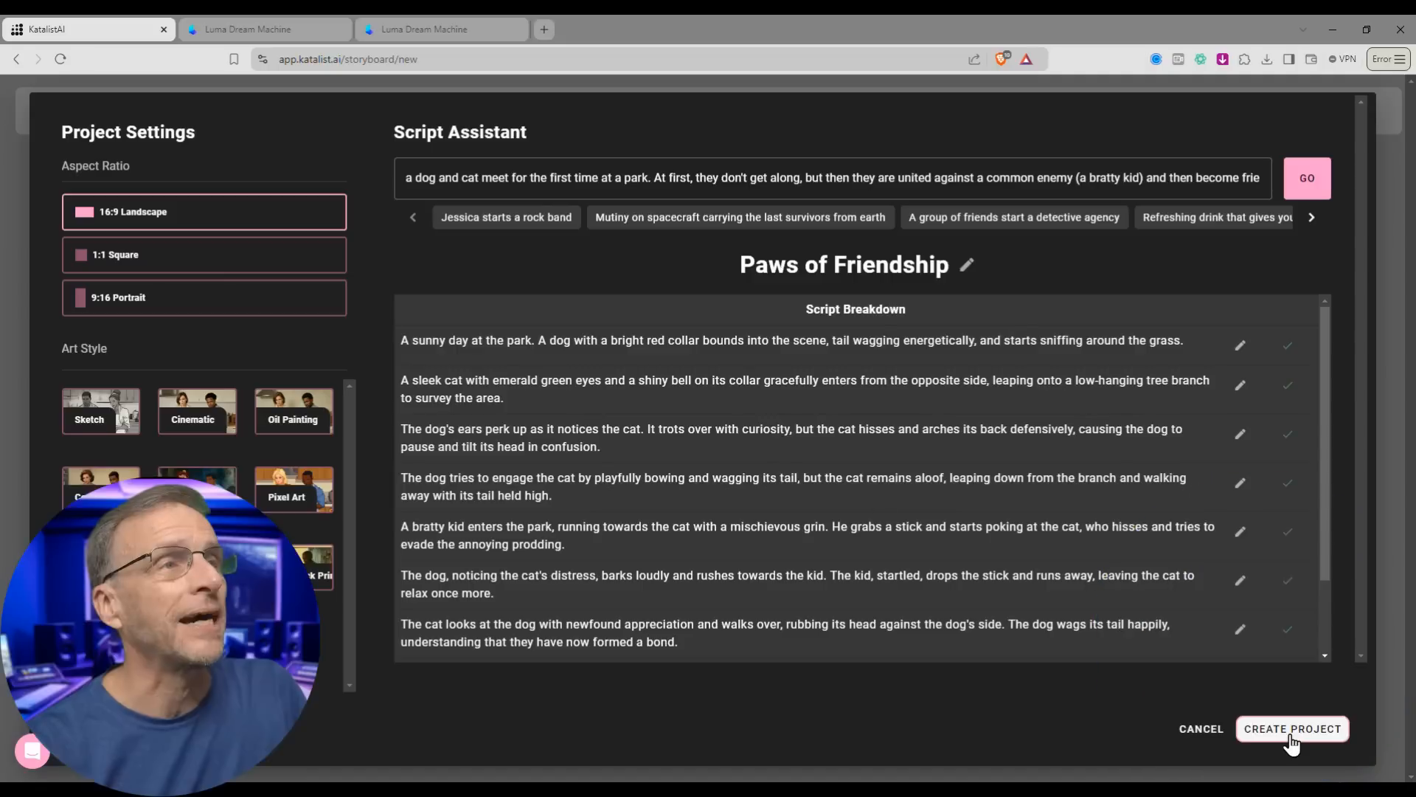
pyautogui.click(1292, 730)
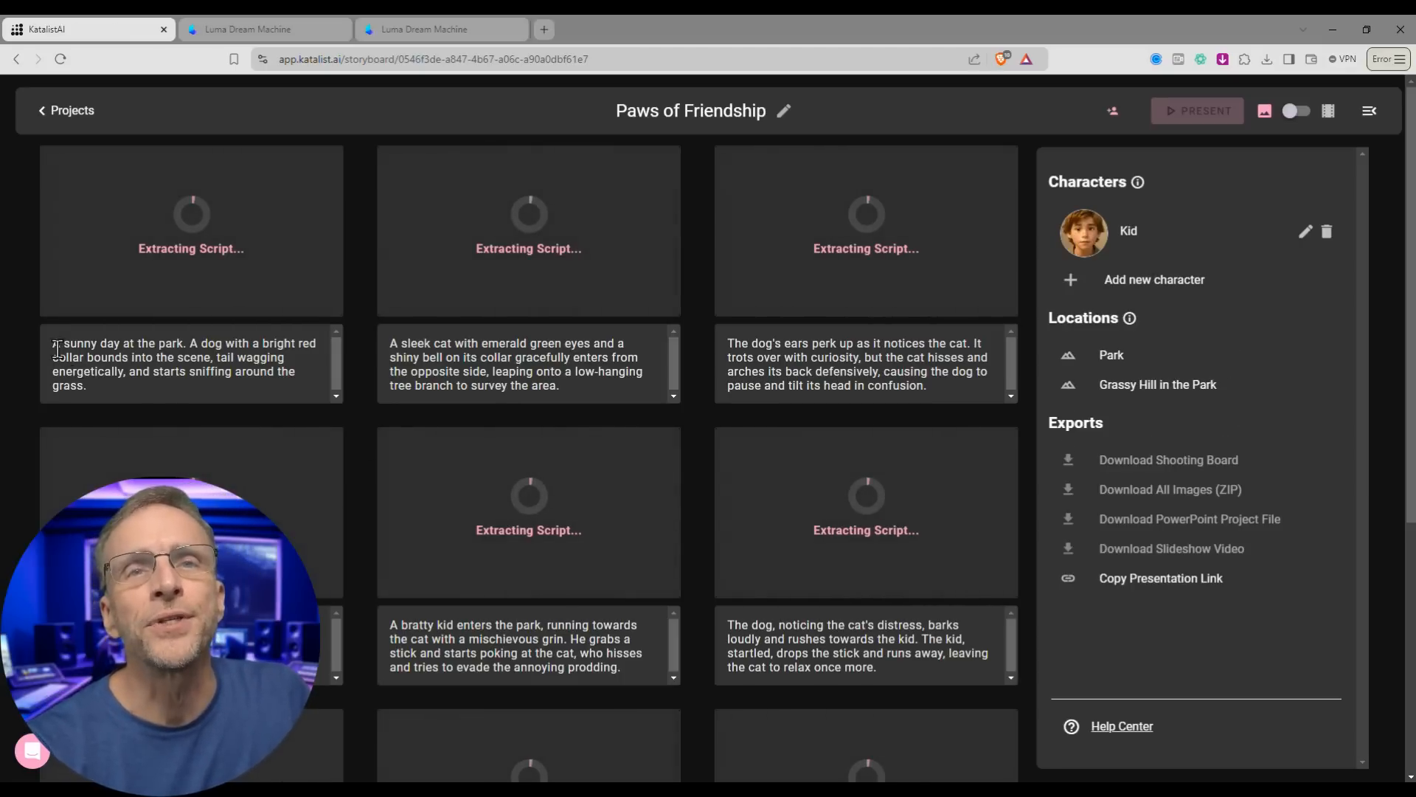
# Look over the storyboard, change the cat in the third frame's action to "a sleek orange tabby cat" and generate new images
pyautogui.tripleClick(157, 391)
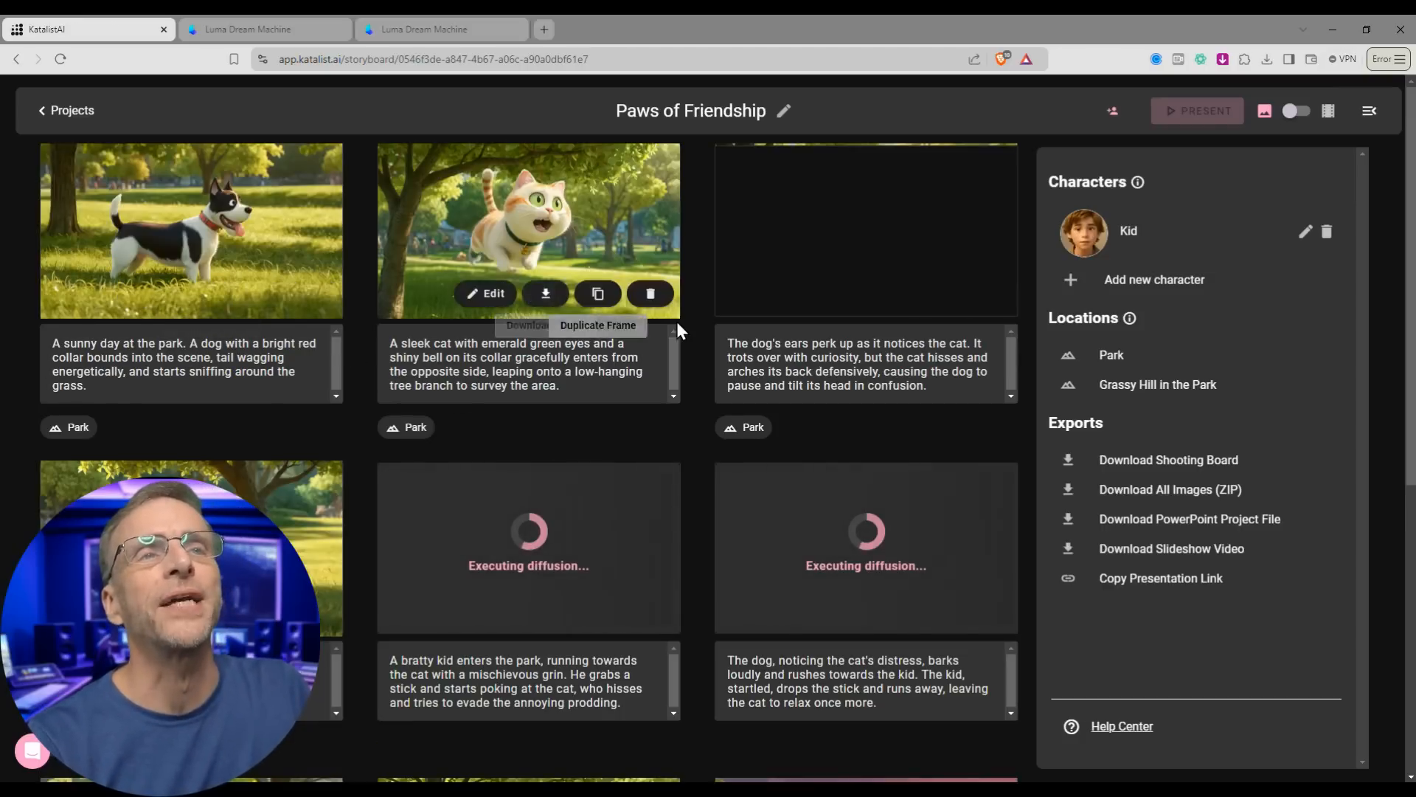
pyautogui.scroll(-5, 559, 675)
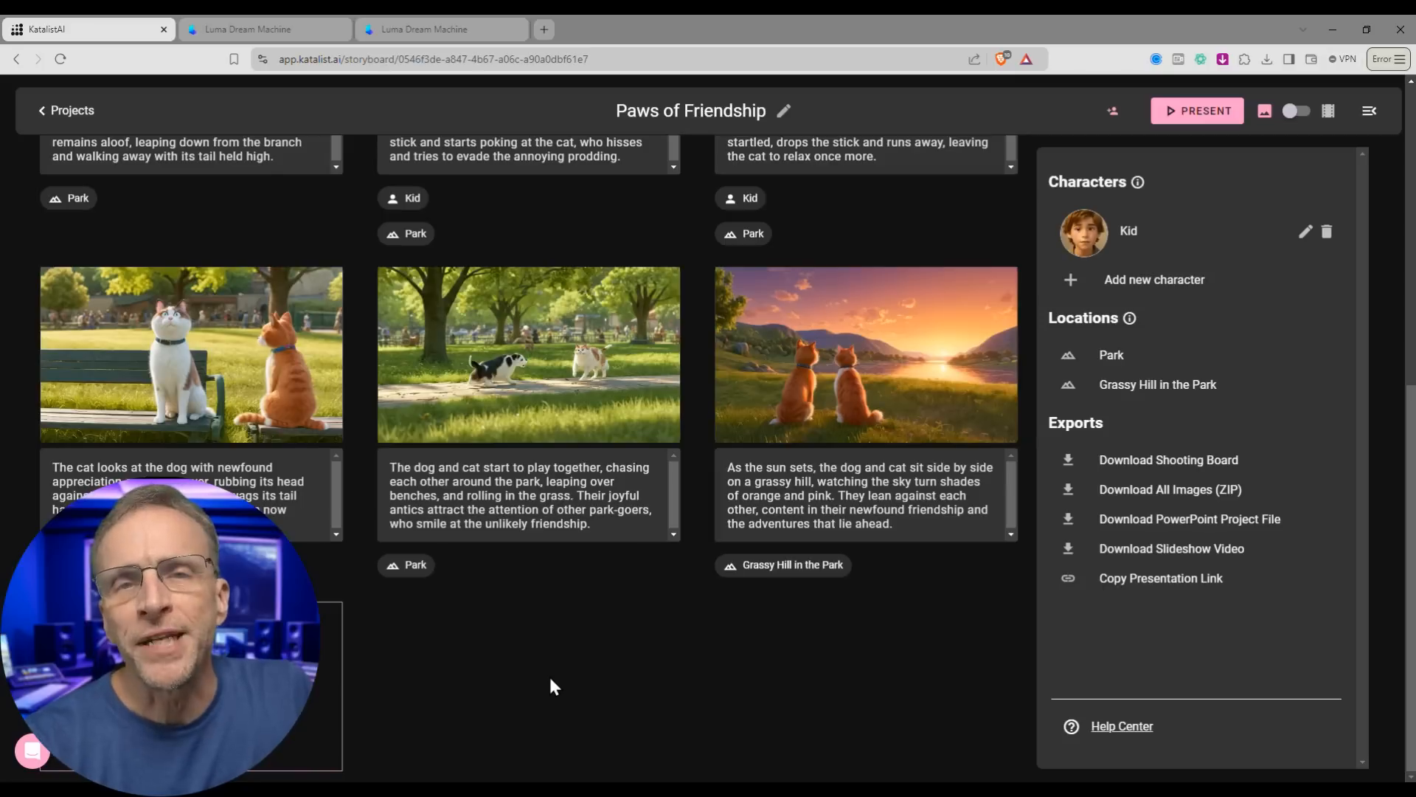
pyautogui.scroll(4, 633, 515)
pyautogui.scroll(1, 797, 517)
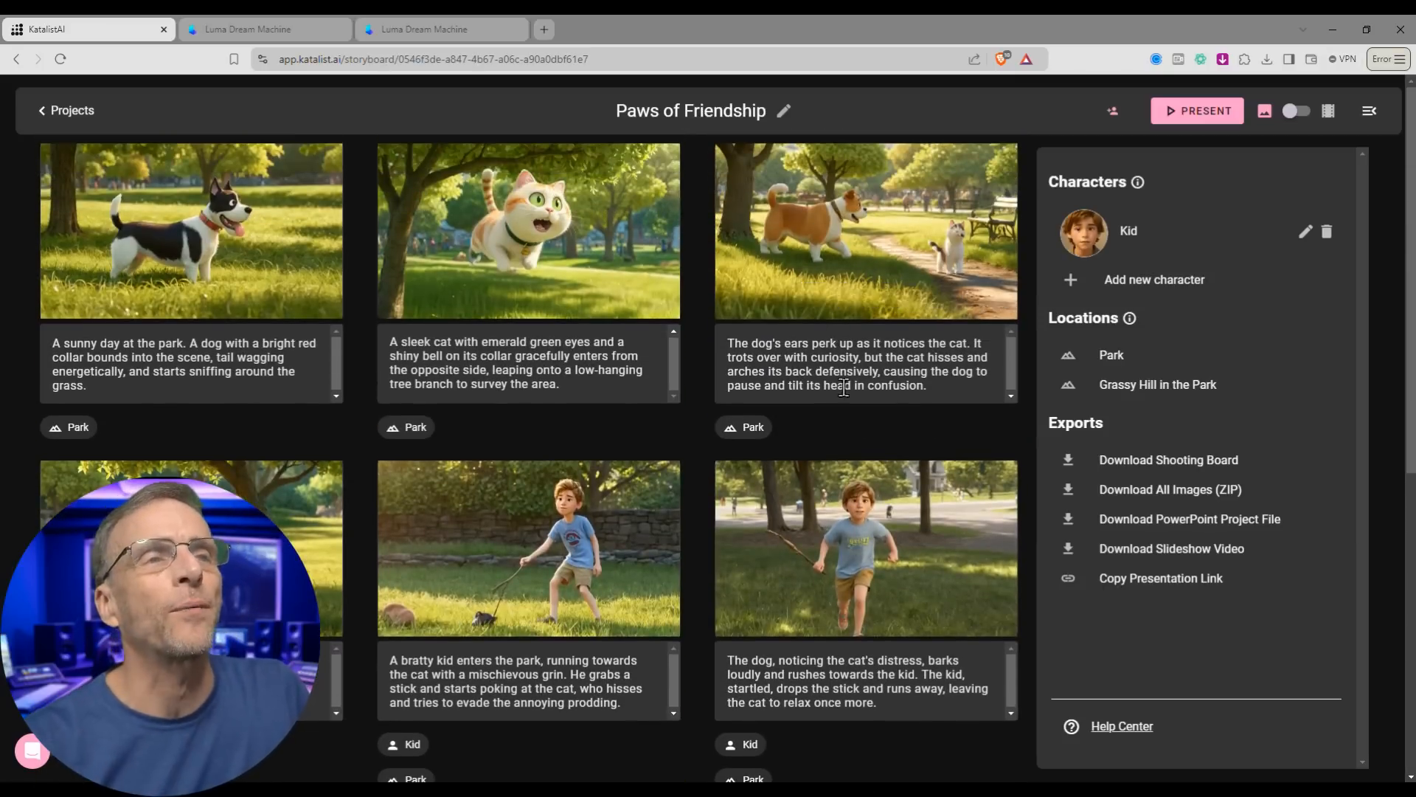
pyautogui.click(821, 301)
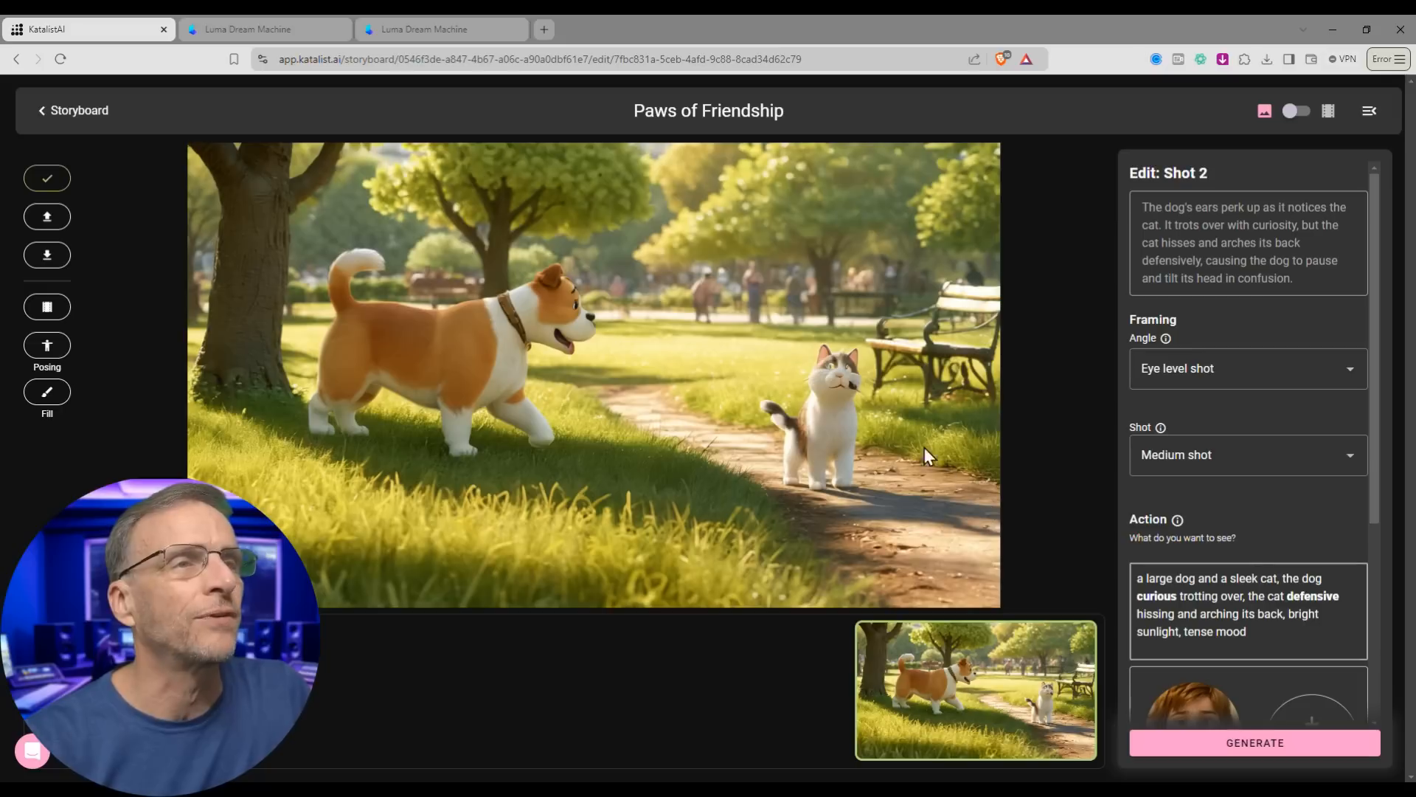
pyautogui.click(1262, 578)
pyautogui.write('orange tabby')
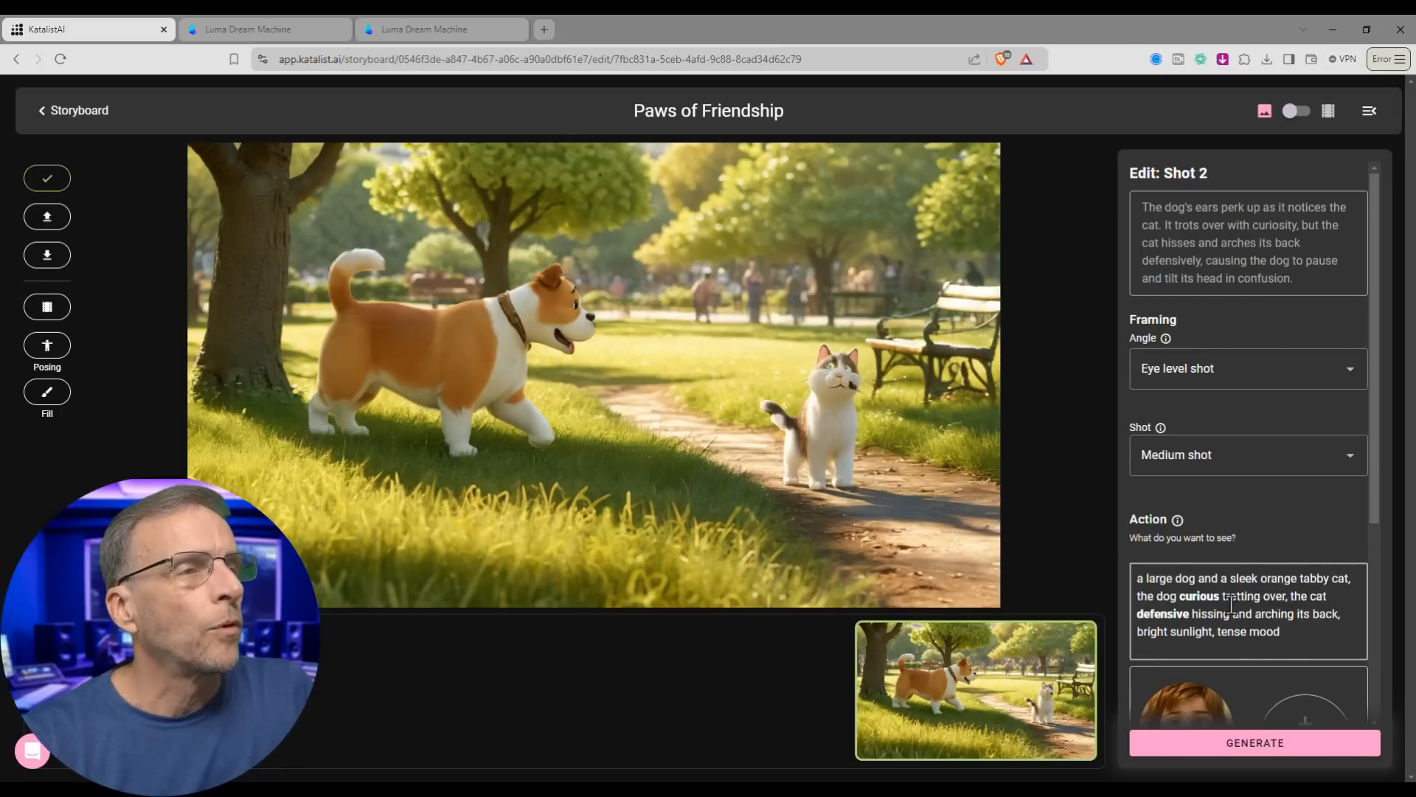
pyautogui.click(1282, 742)
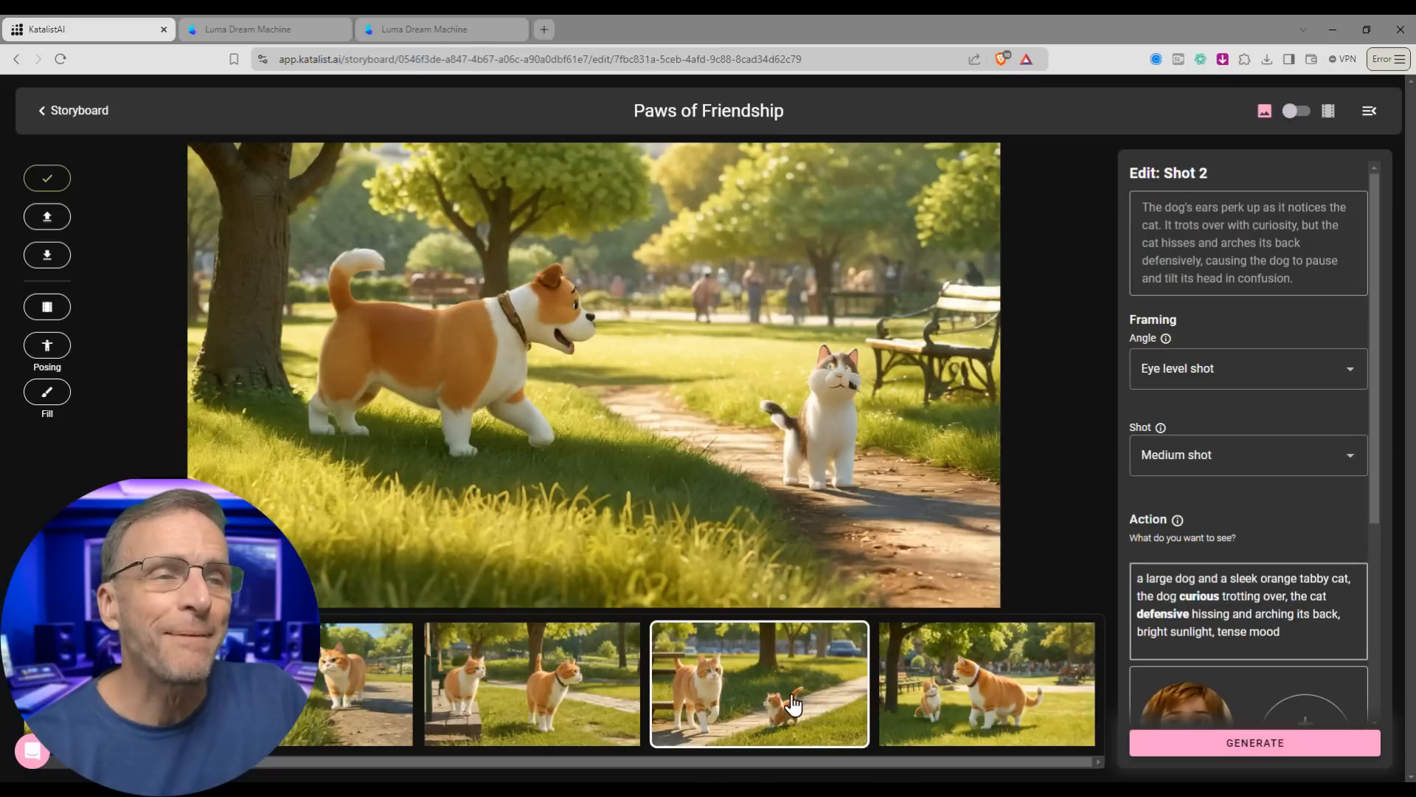
# In the variant with two orange cats, paint over the larger cat and use Generative Fill with the prompt "A friendly dog"
pyautogui.click(793, 704)
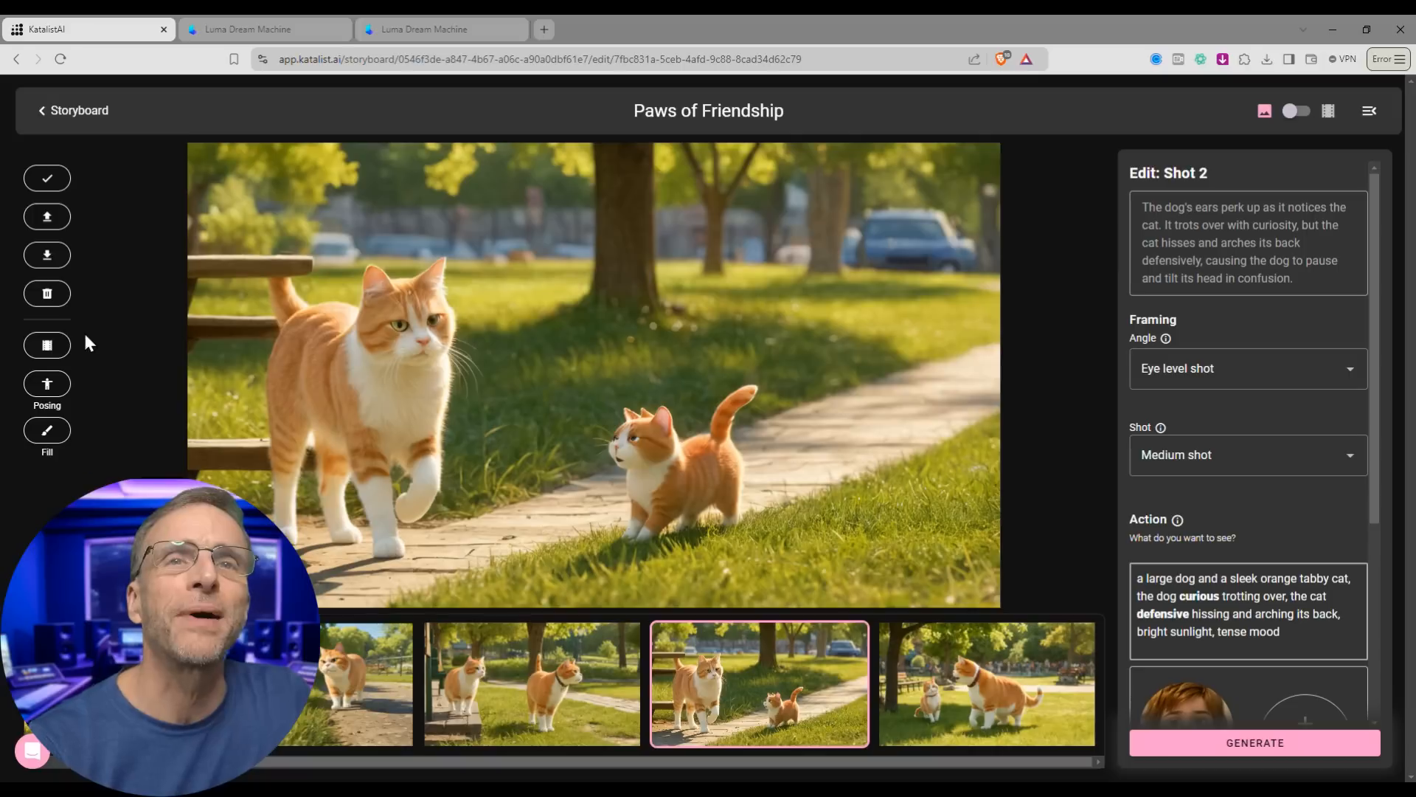
pyautogui.click(46, 430)
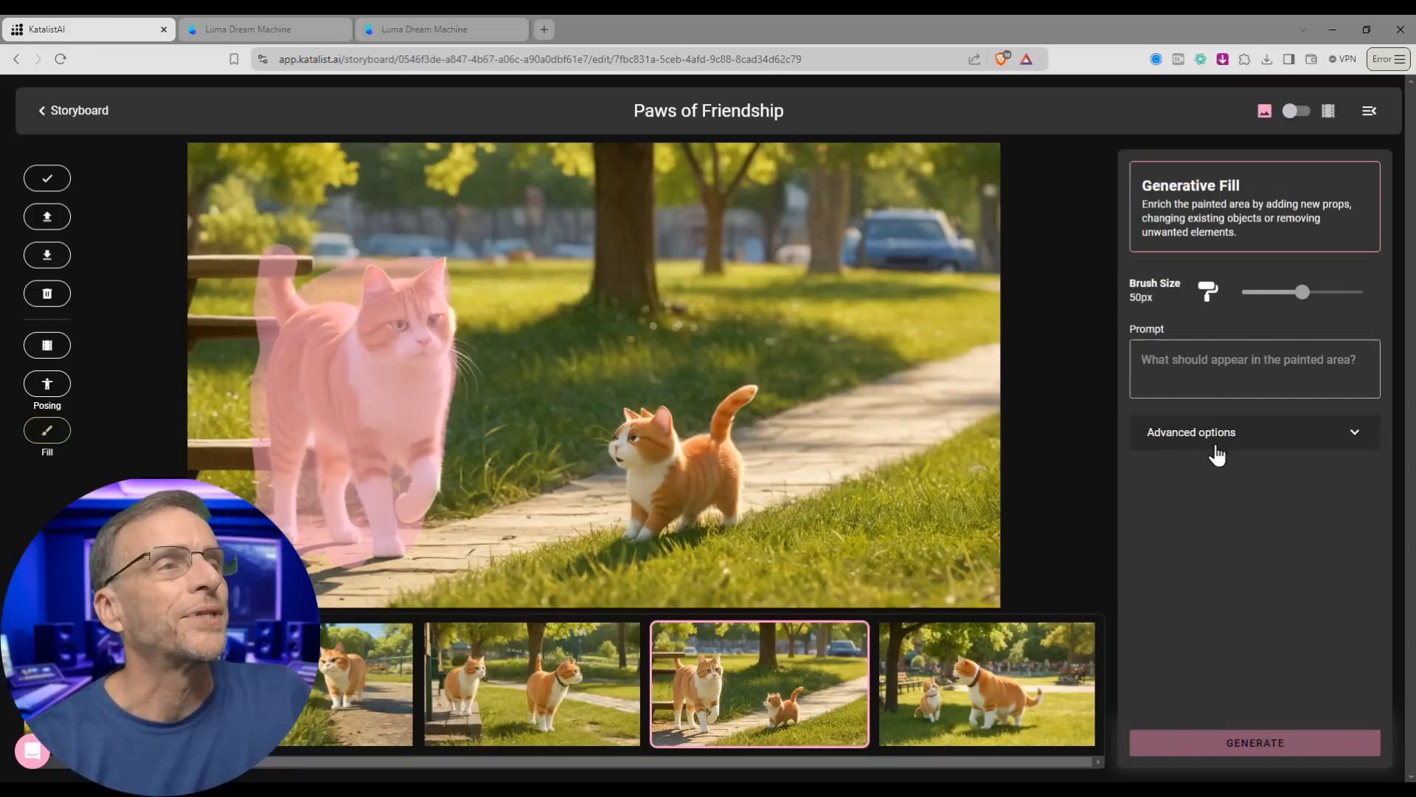
pyautogui.click(1202, 368)
pyautogui.write('A friendly dog')
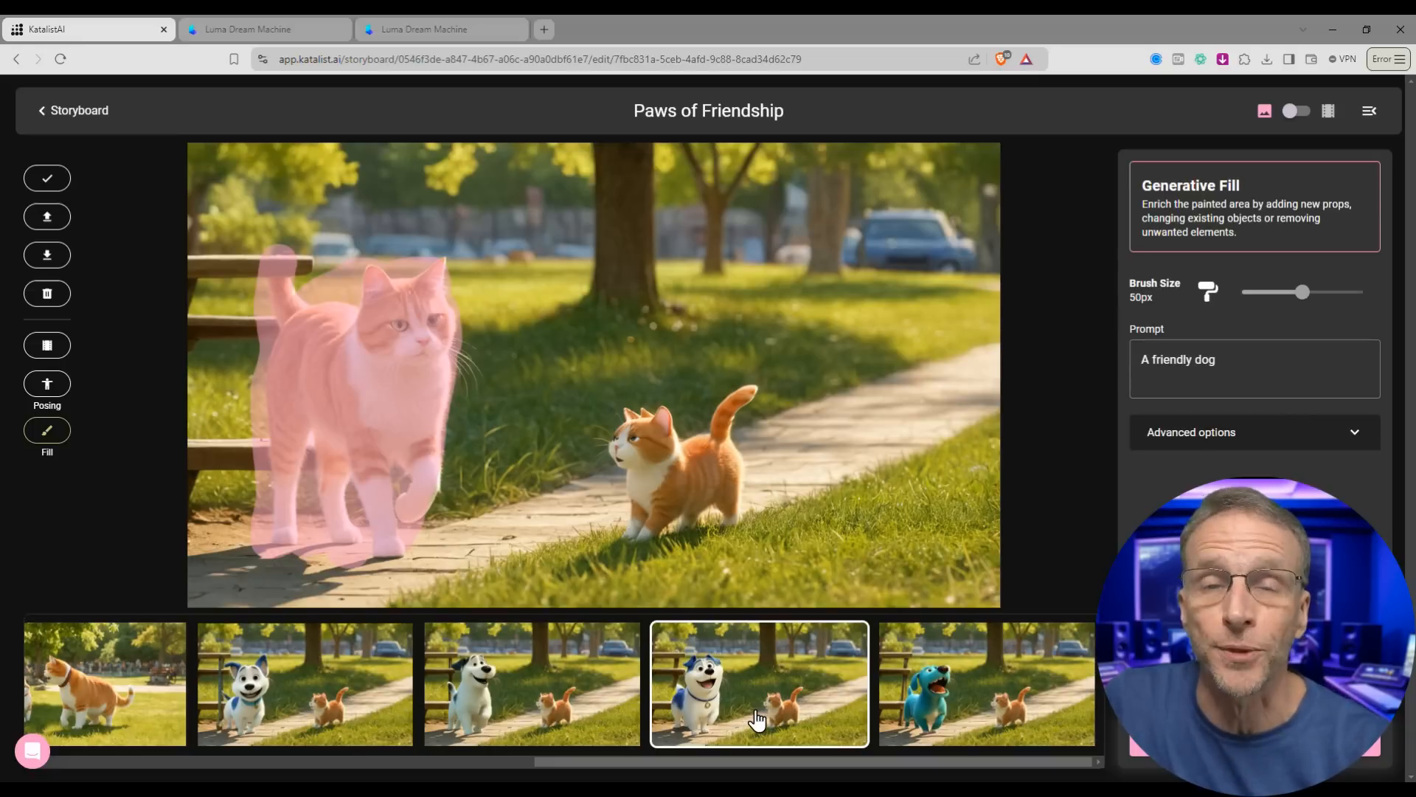
# Compare the first and third friendly-dog variants and return to the storyboard
pyautogui.click(346, 690)
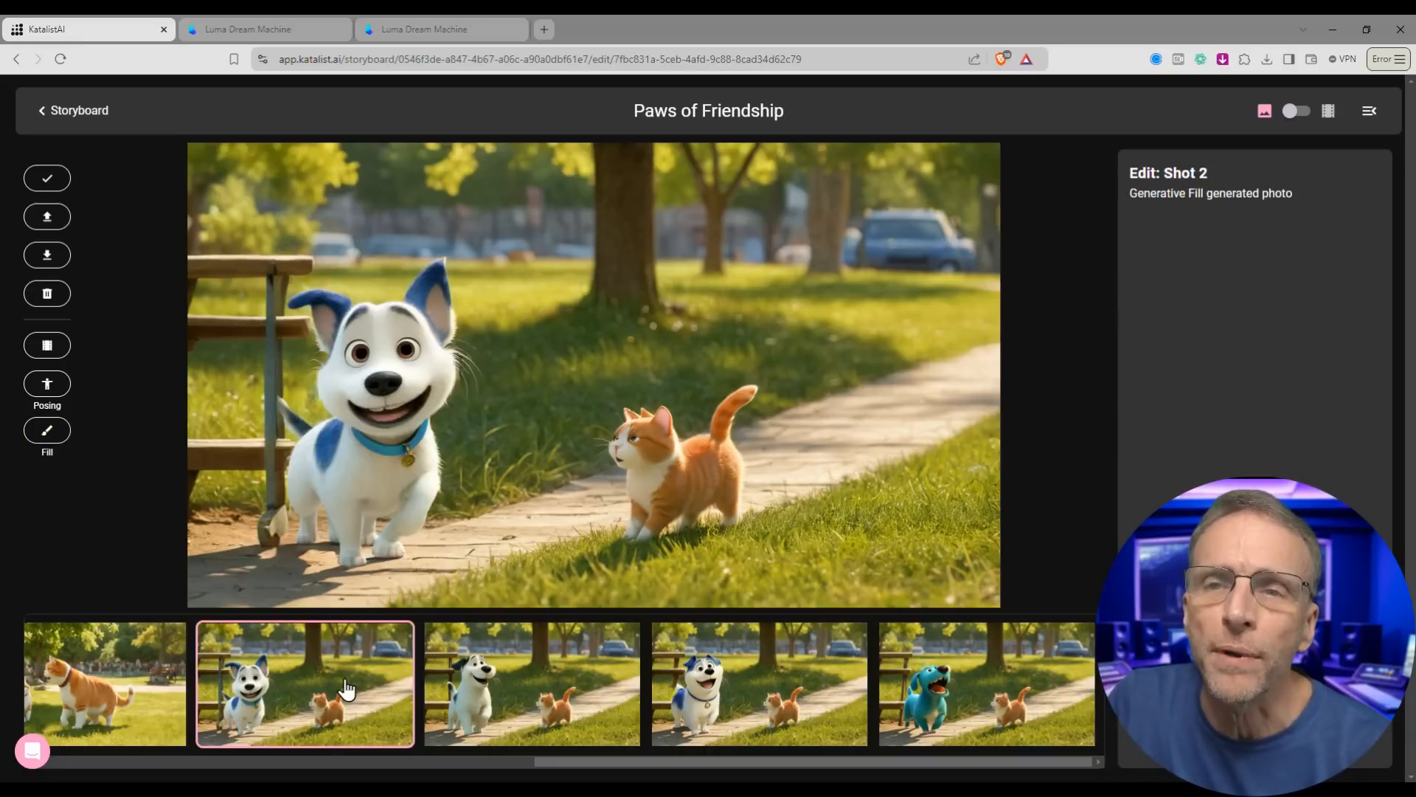
pyautogui.click(714, 636)
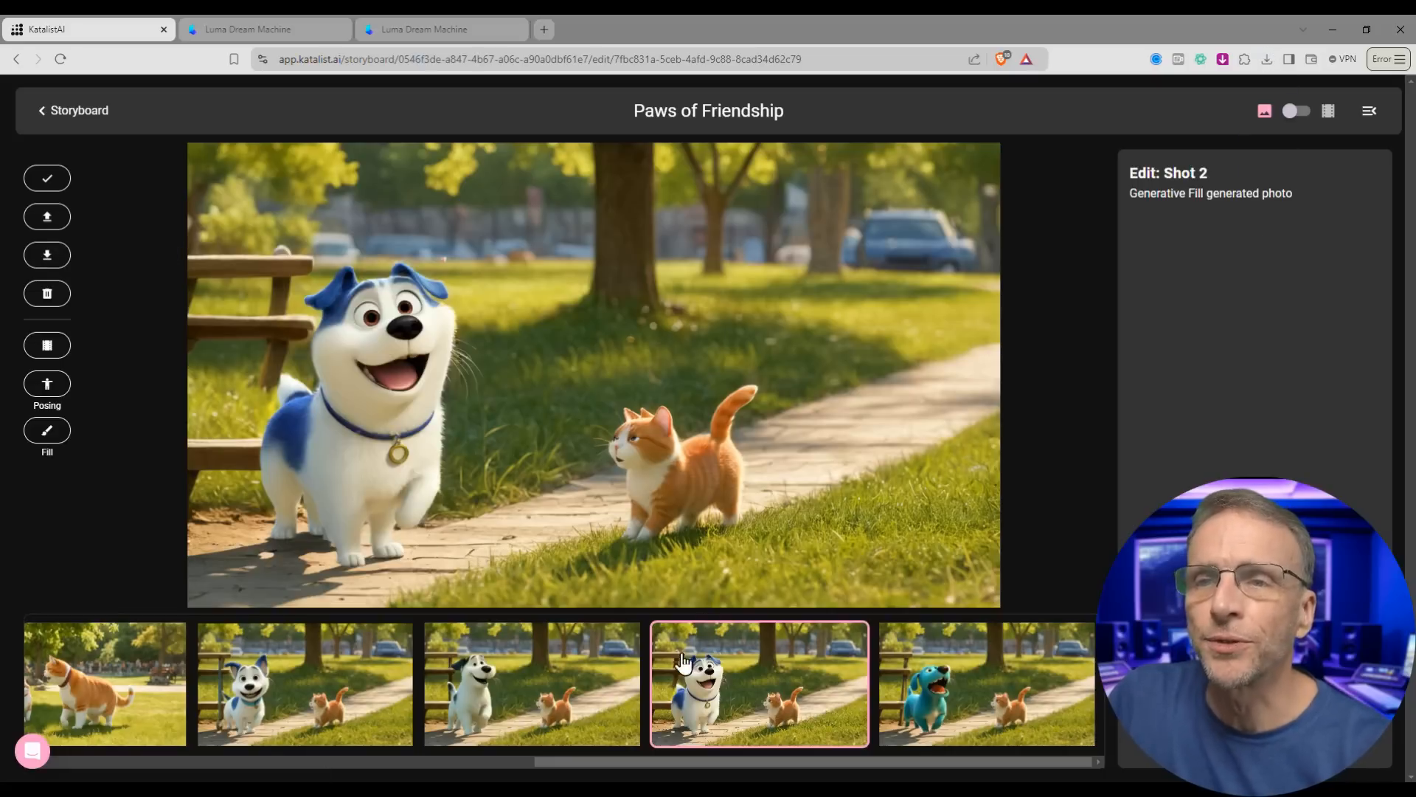
pyautogui.click(45, 117)
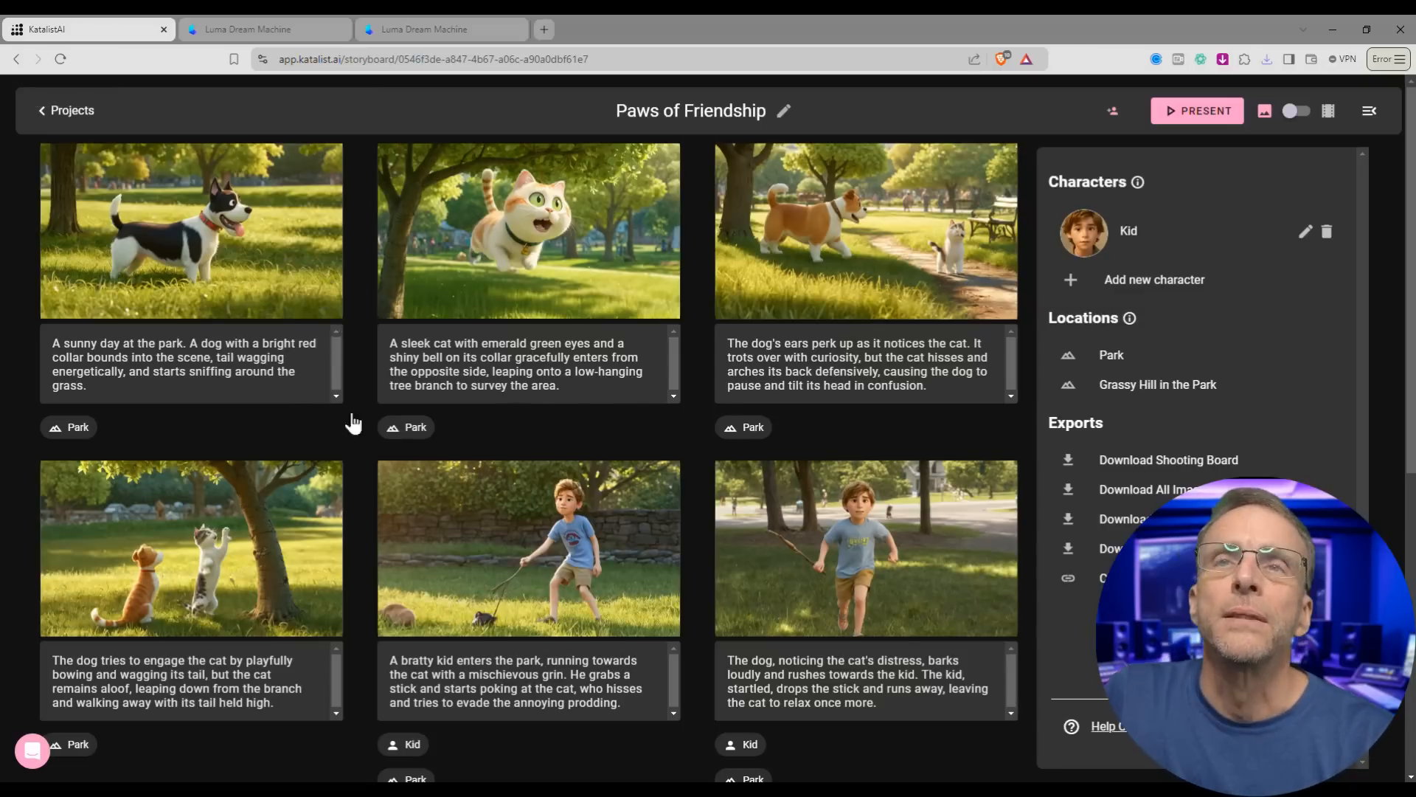
# Download the images of the first four storyboard frames, from the dog on the grass to the cat at the tree
pyautogui.moveTo(251, 214)
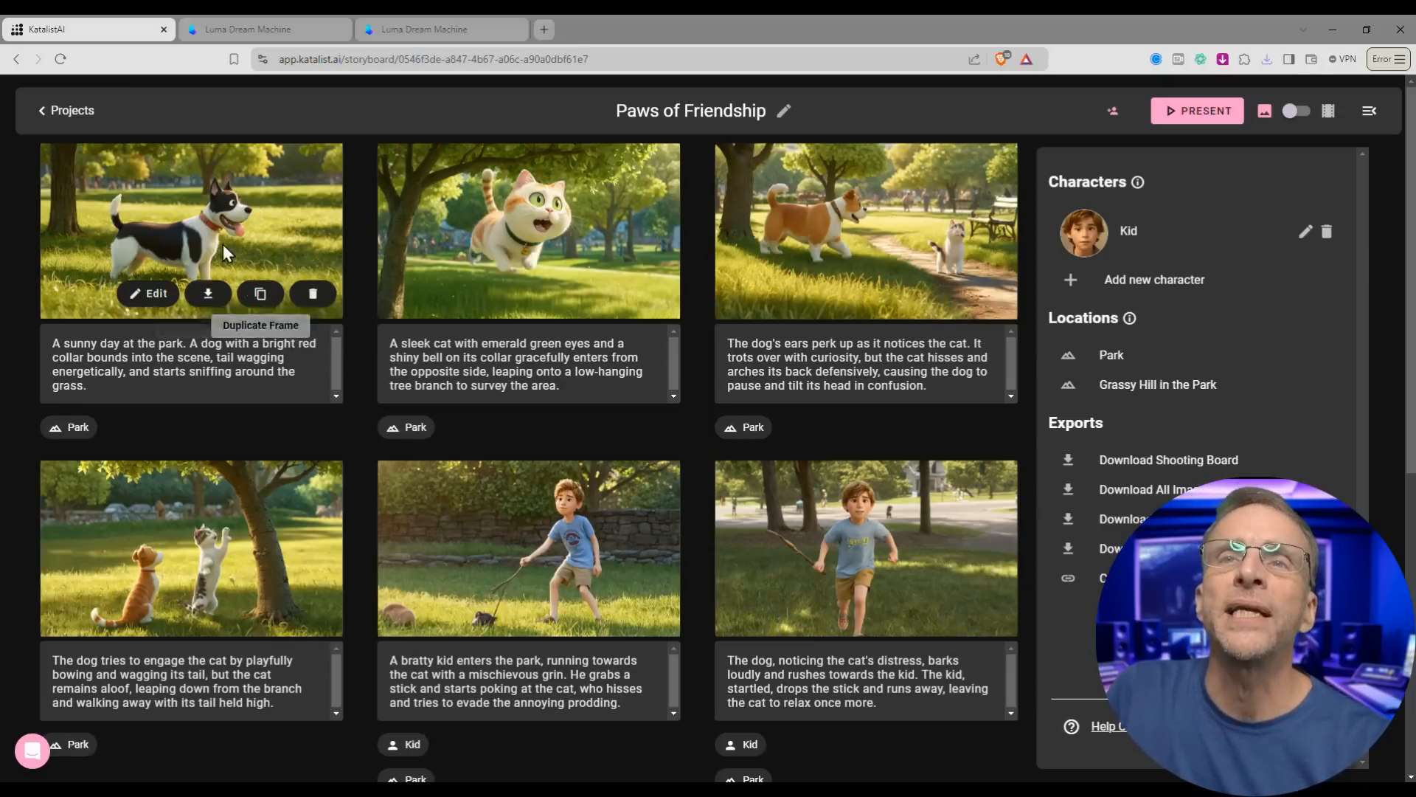
pyautogui.click(208, 292)
pyautogui.click(550, 295)
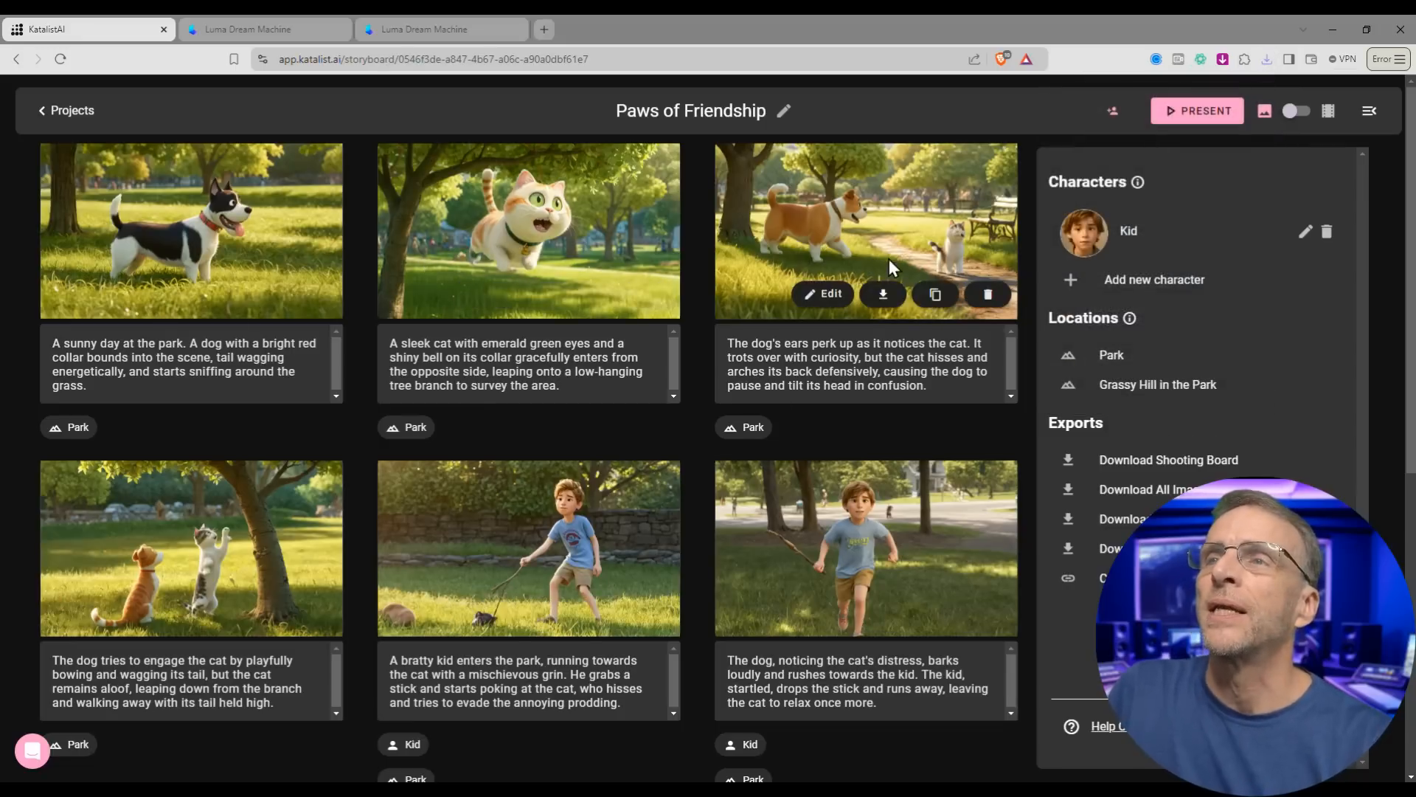
pyautogui.click(884, 299)
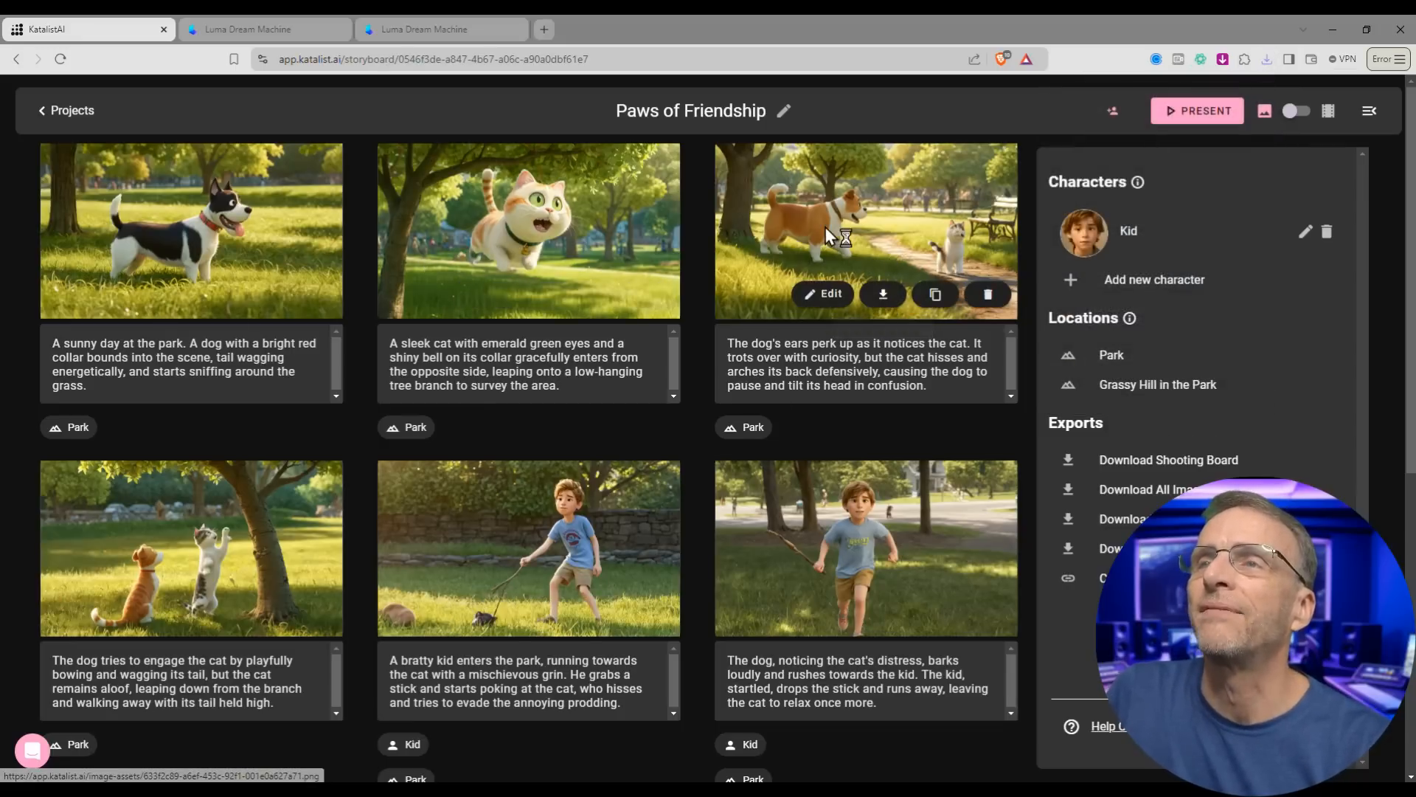
pyautogui.scroll(-1, 274, 544)
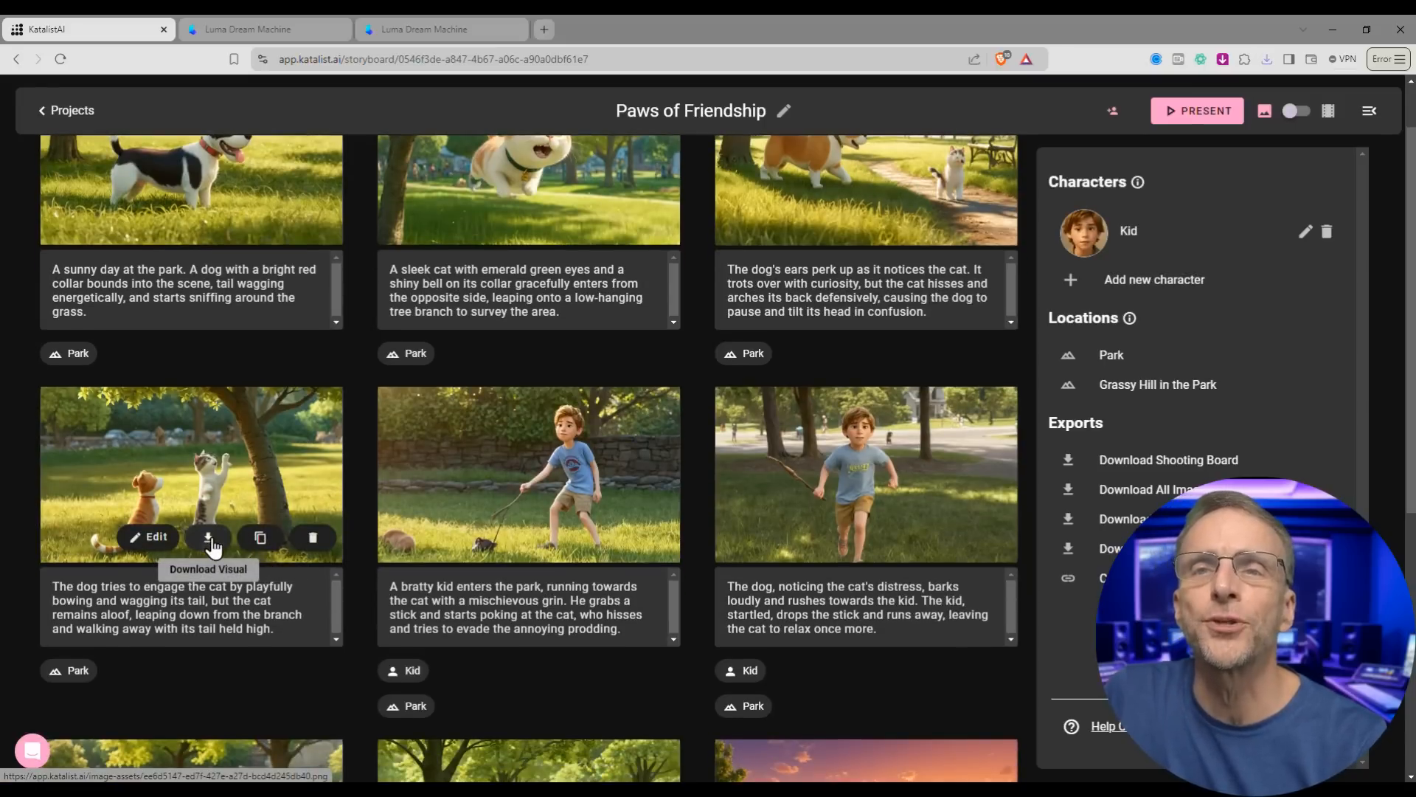
pyautogui.click(210, 542)
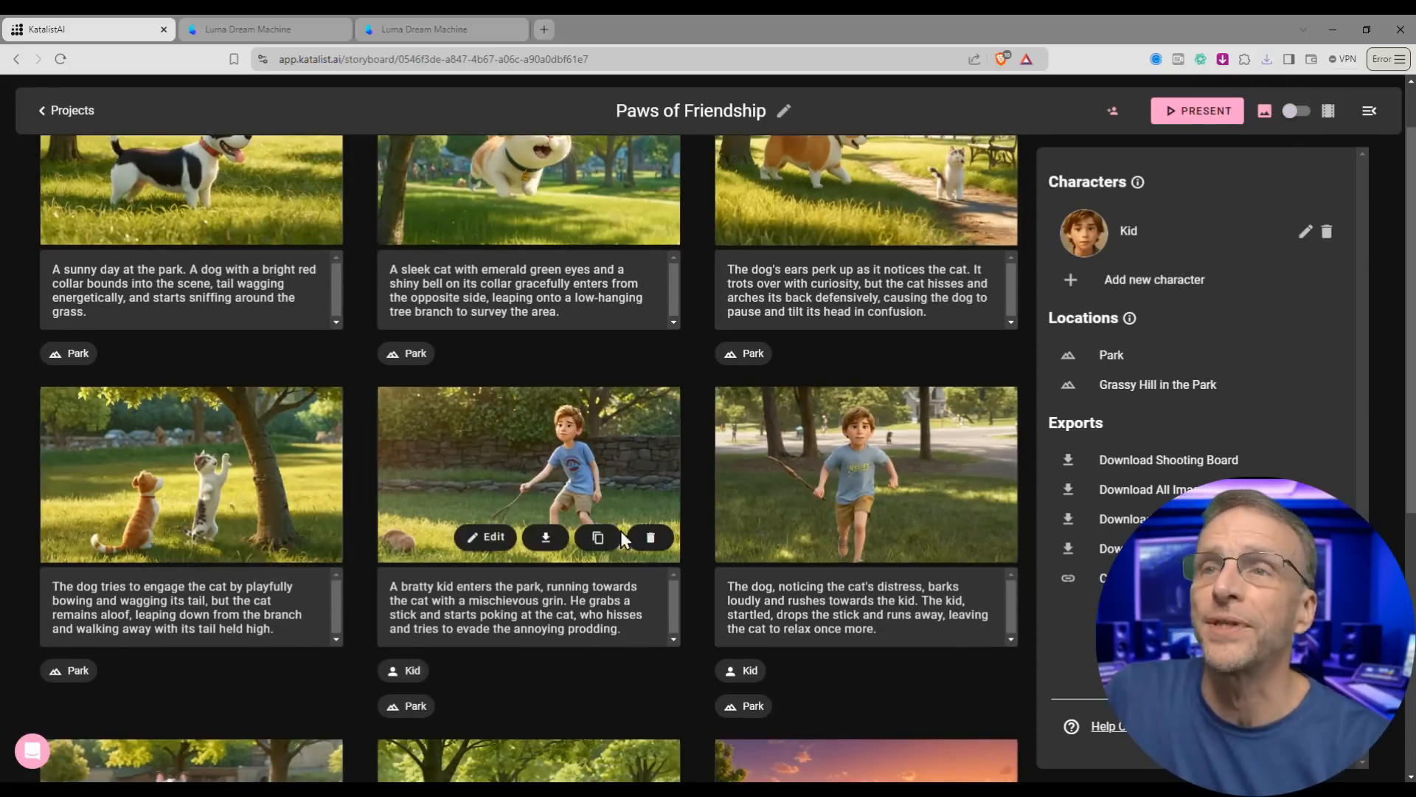
# Download the images of the fifth and sixth storyboard frames, both showing the boy with the stick
pyautogui.scroll(-2, 622, 540)
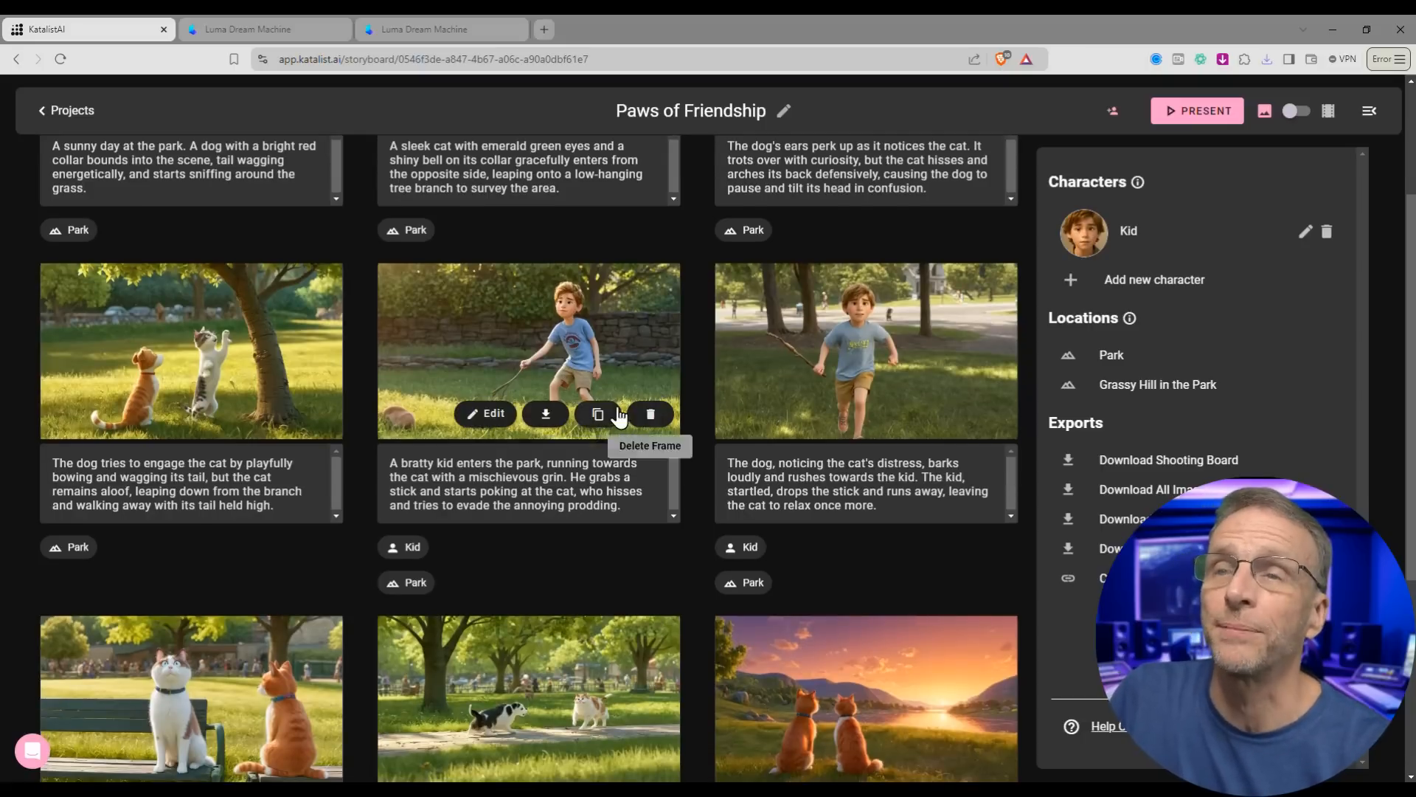
pyautogui.click(559, 431)
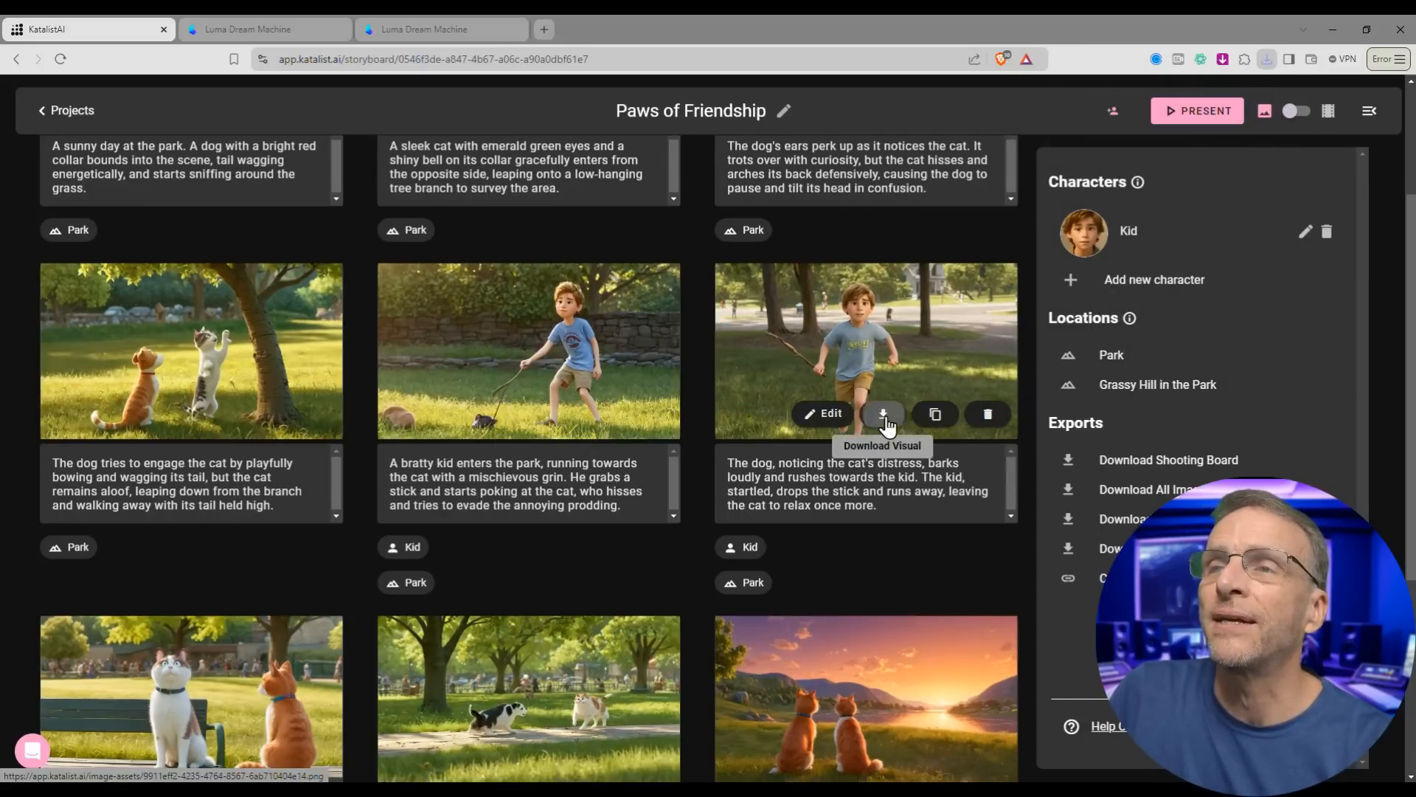
# Open the park bench frame with the two cats for editing and generate new image variants from its existing prompt
pyautogui.scroll(-5, 711, 480)
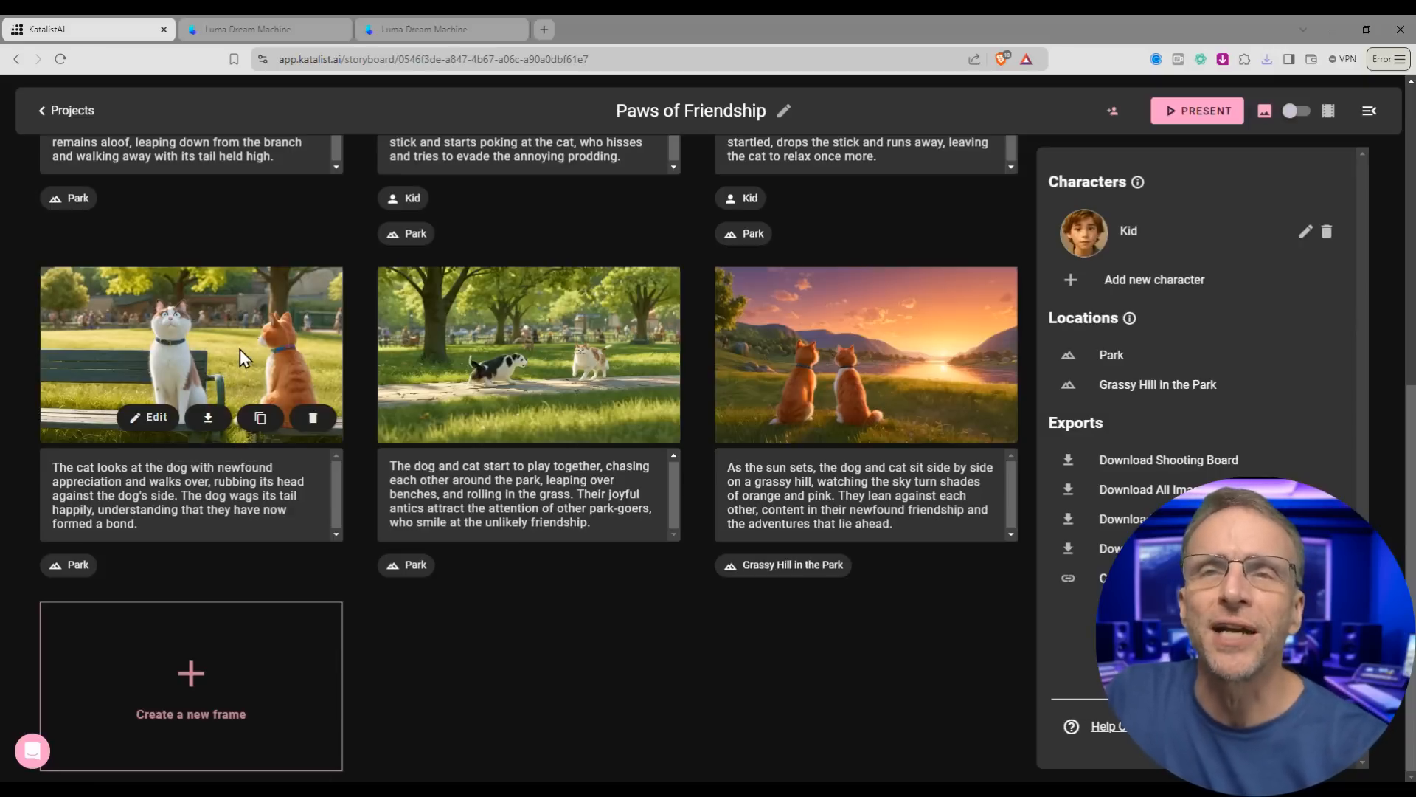
pyautogui.click(157, 418)
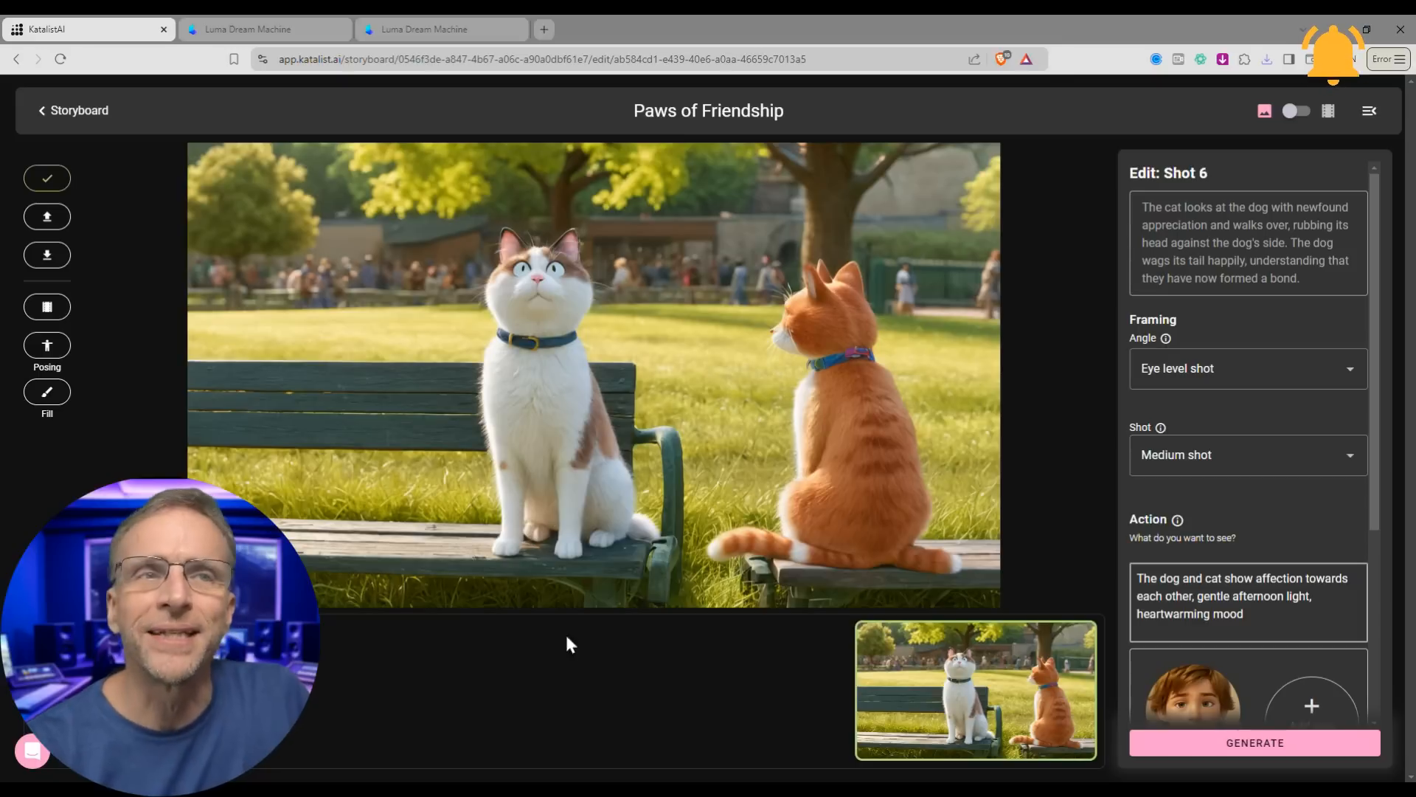
pyautogui.click(1204, 737)
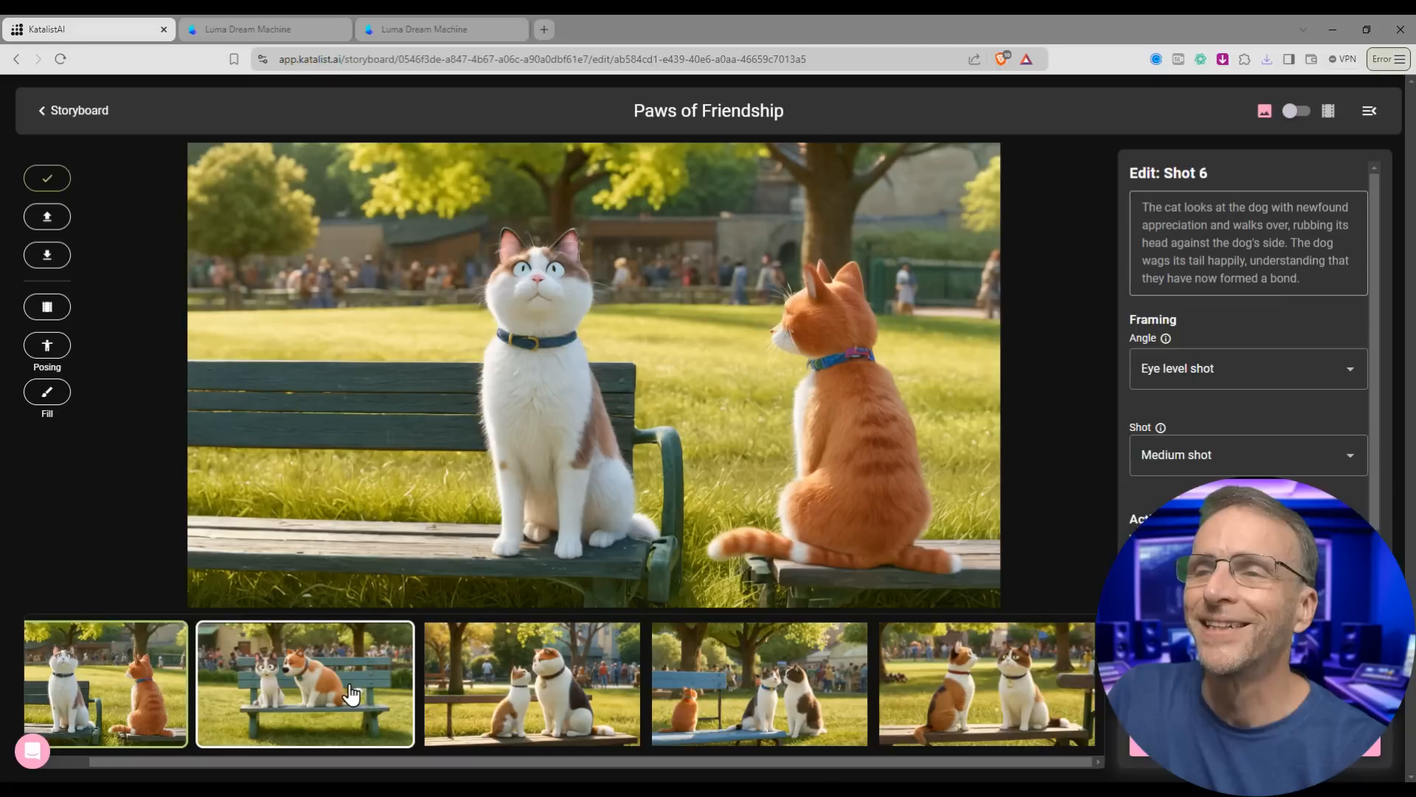
# Download the second and fourth newly generated bench variants, each with two cats facing each other, and return to the storyboard
pyautogui.click(583, 720)
pyautogui.click(58, 265)
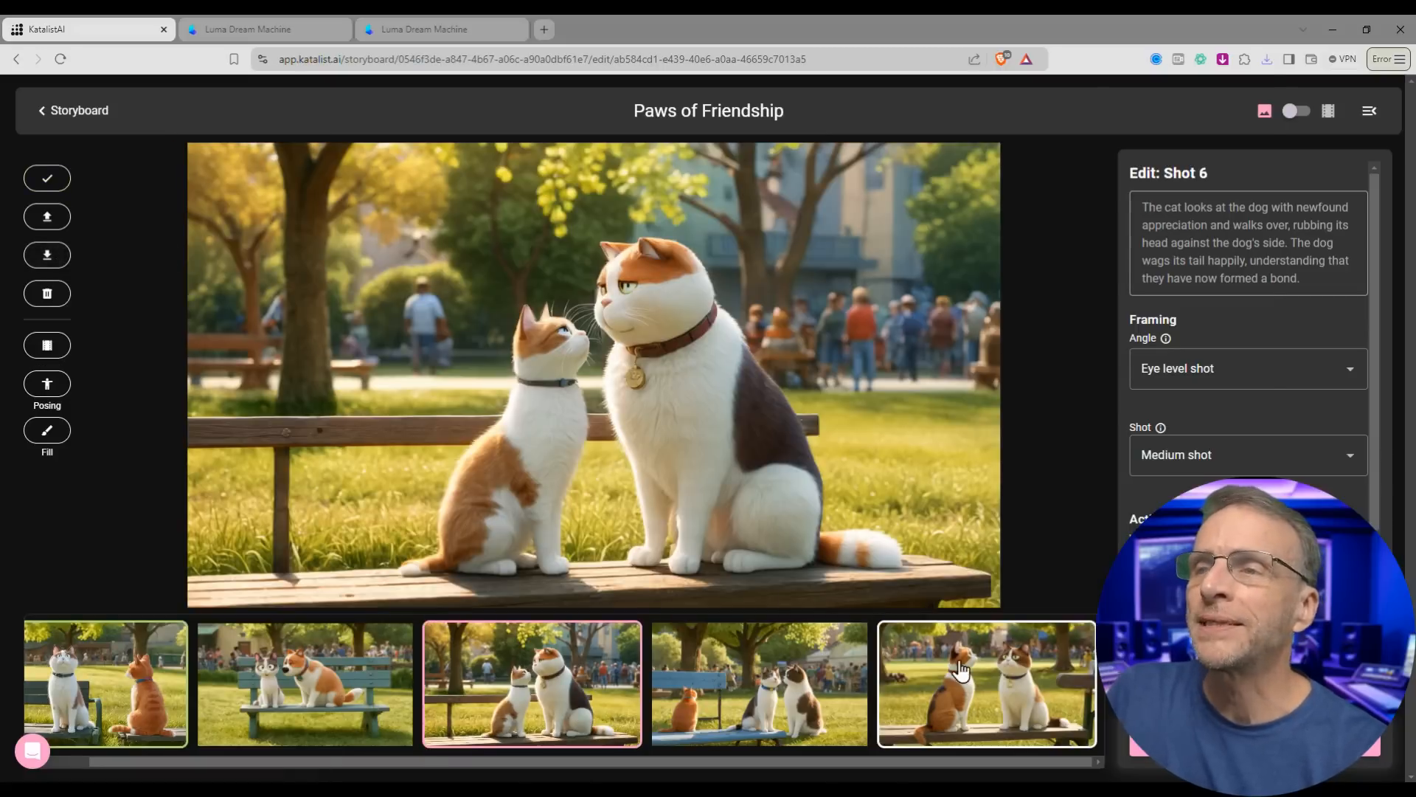
pyautogui.click(967, 682)
pyautogui.click(46, 268)
pyautogui.click(59, 112)
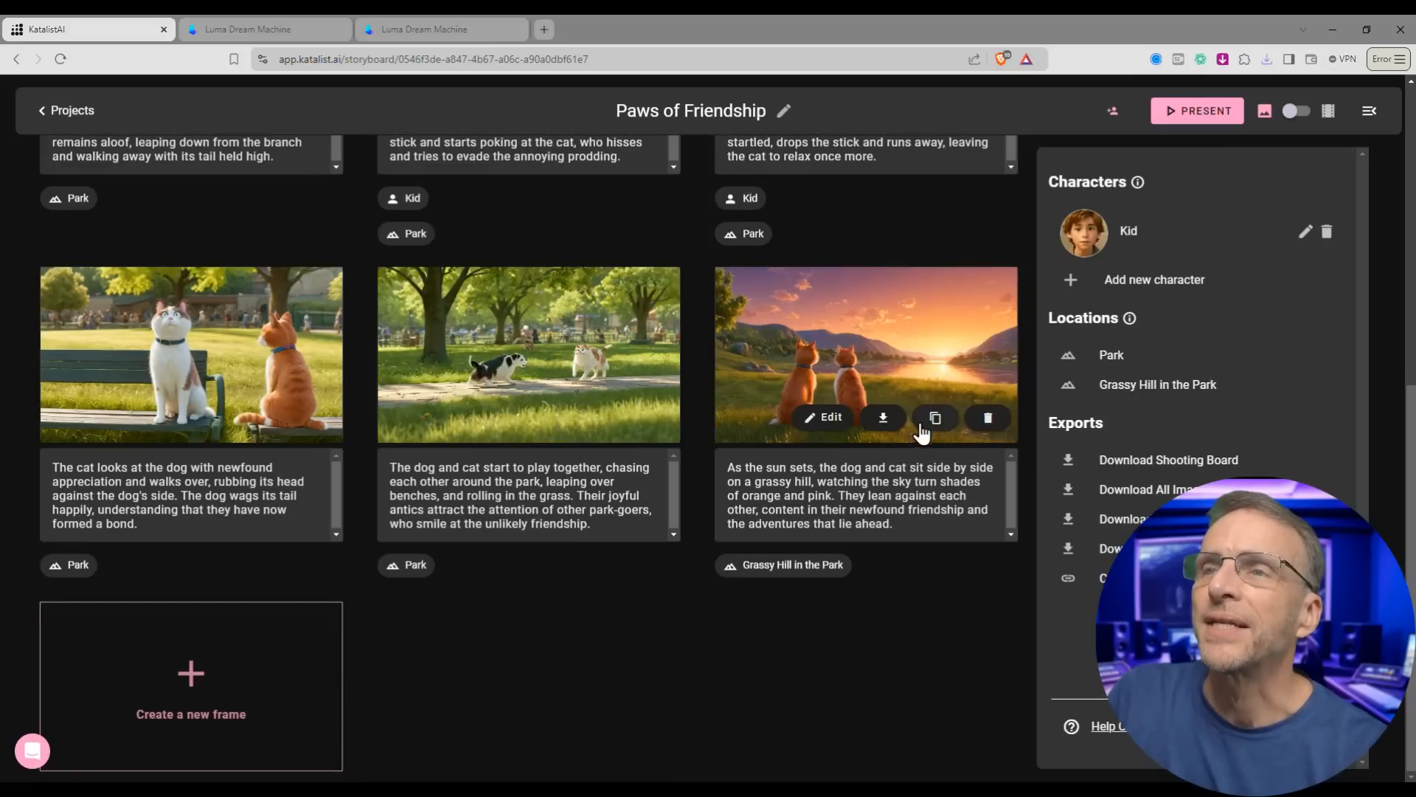
# In the sunset frame, paint over a sky area, run Generative Fill with "beautiful glowing setting sun" and select the third variant
pyautogui.click(832, 417)
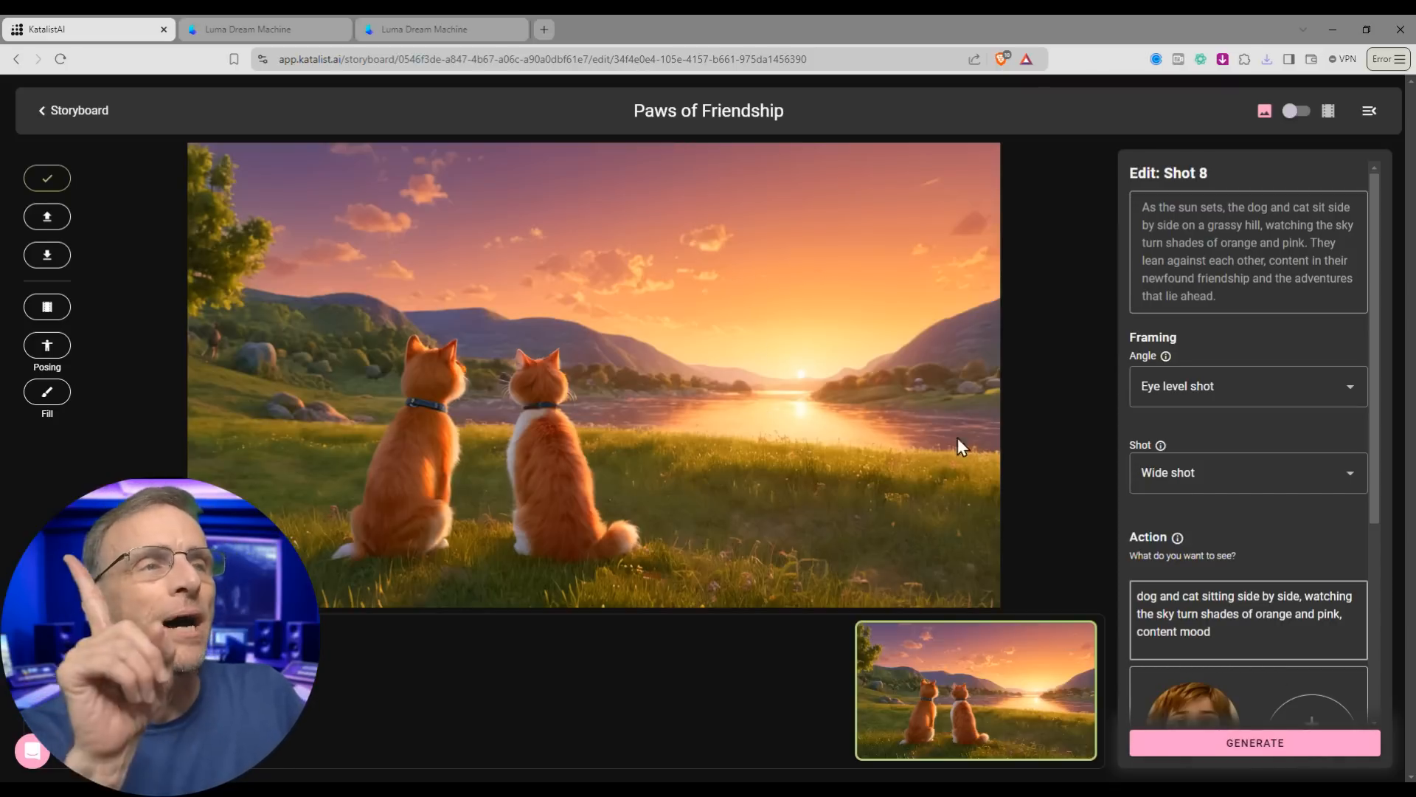
pyautogui.click(47, 391)
pyautogui.moveTo(746, 221); pyautogui.dragTo(786, 253)
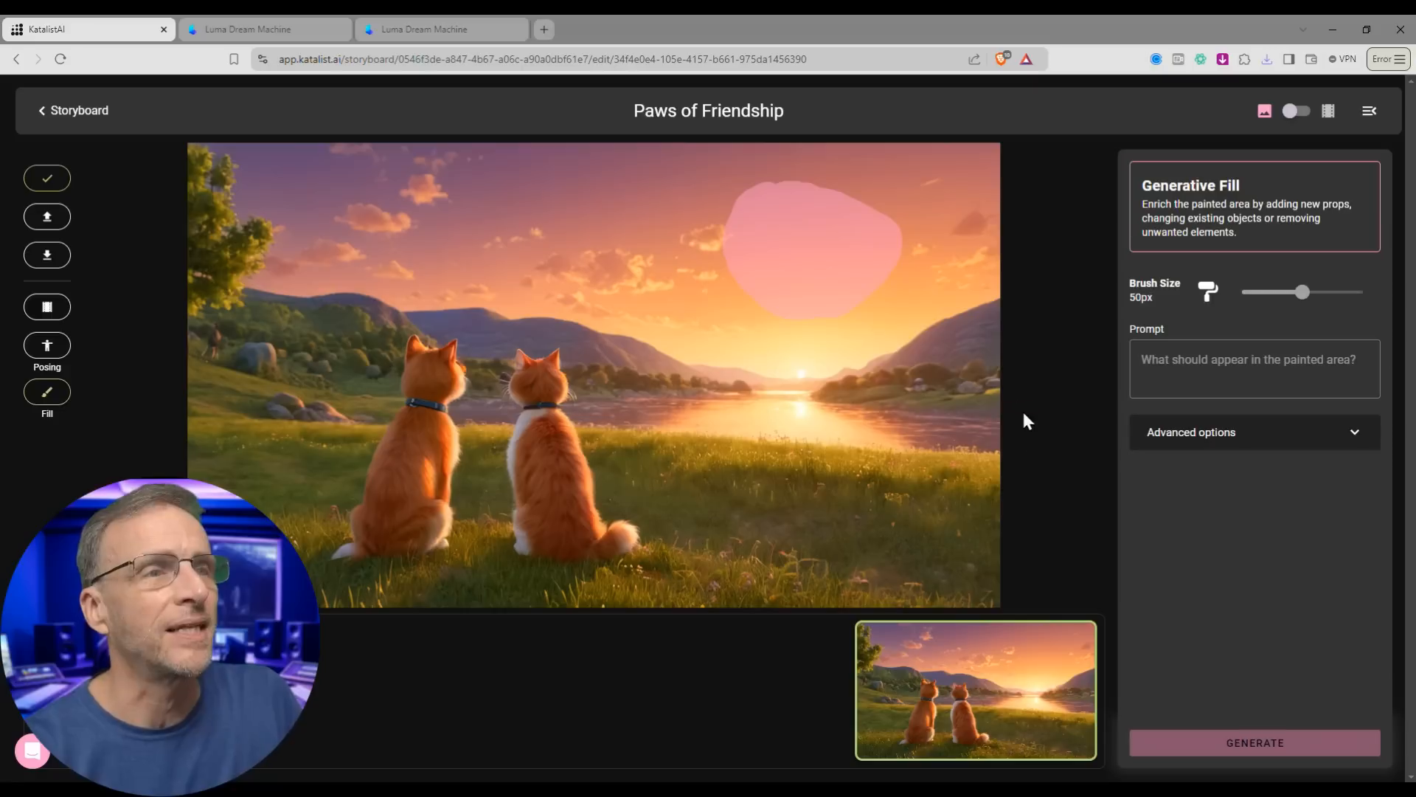
pyautogui.click(1232, 382)
pyautogui.write('beautiful glowing setting sun')
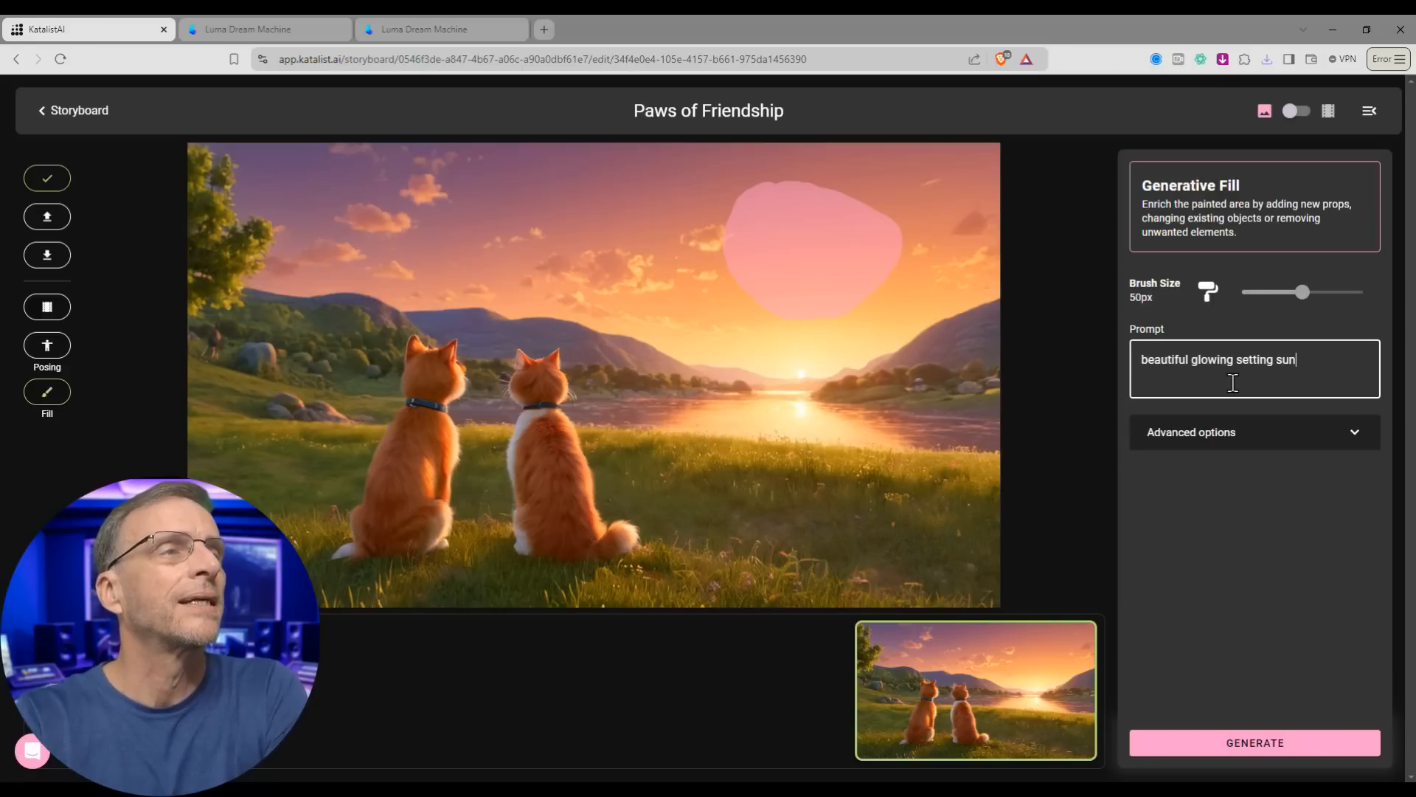
pyautogui.click(1255, 743)
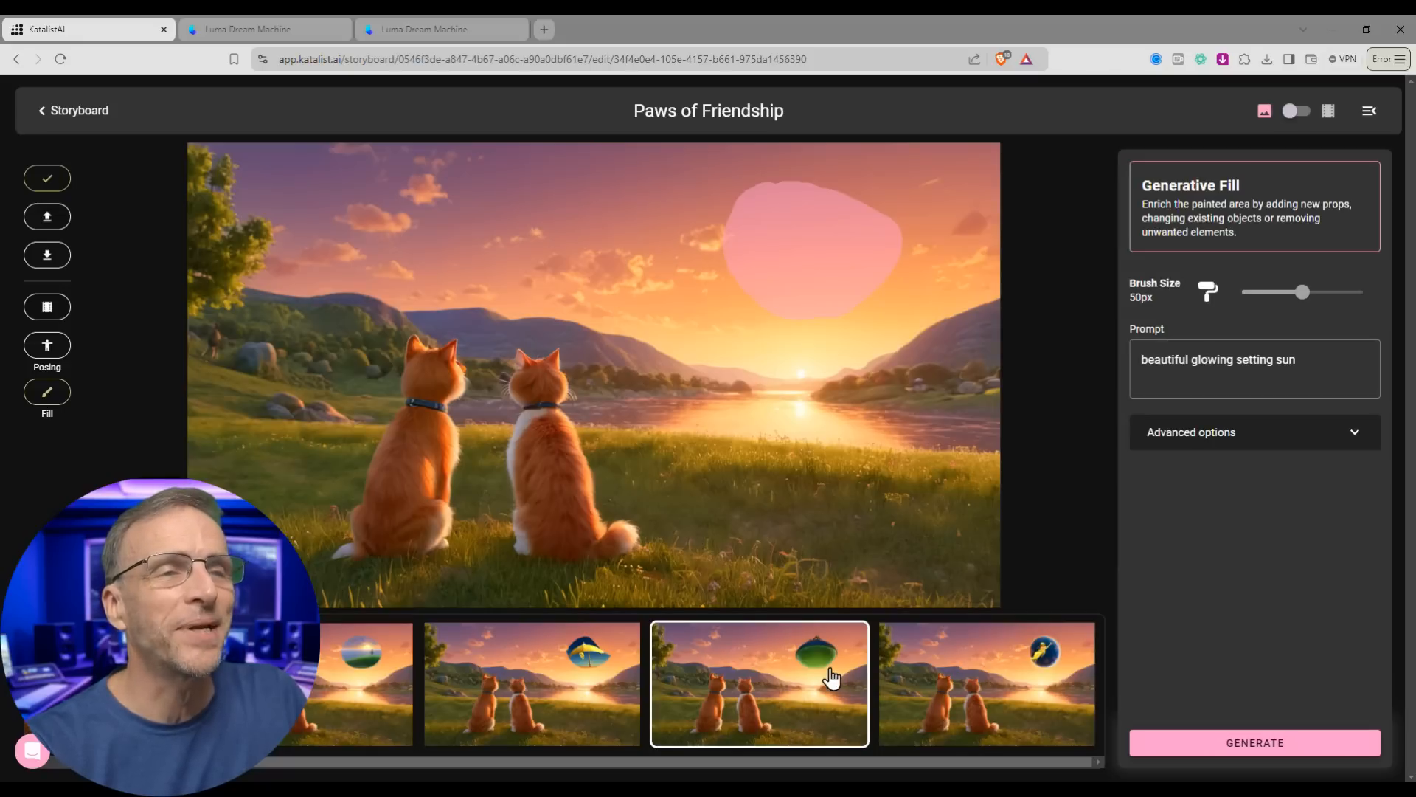
pyautogui.click(831, 676)
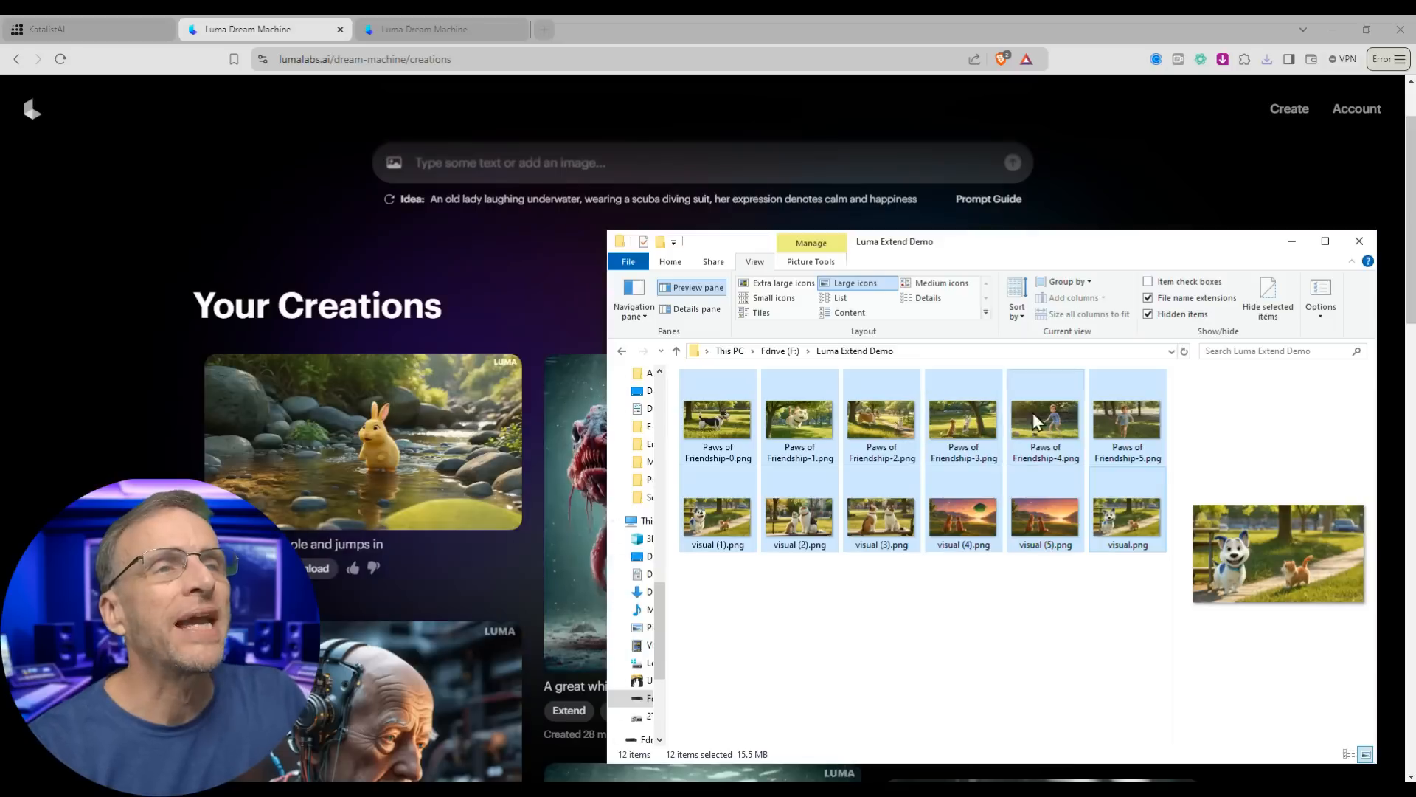
# In Luma Dream Machine, add Paws of Friendship-0.png as the start frame and Paws of Friendship-1.png as the end frame
pyautogui.click(866, 704)
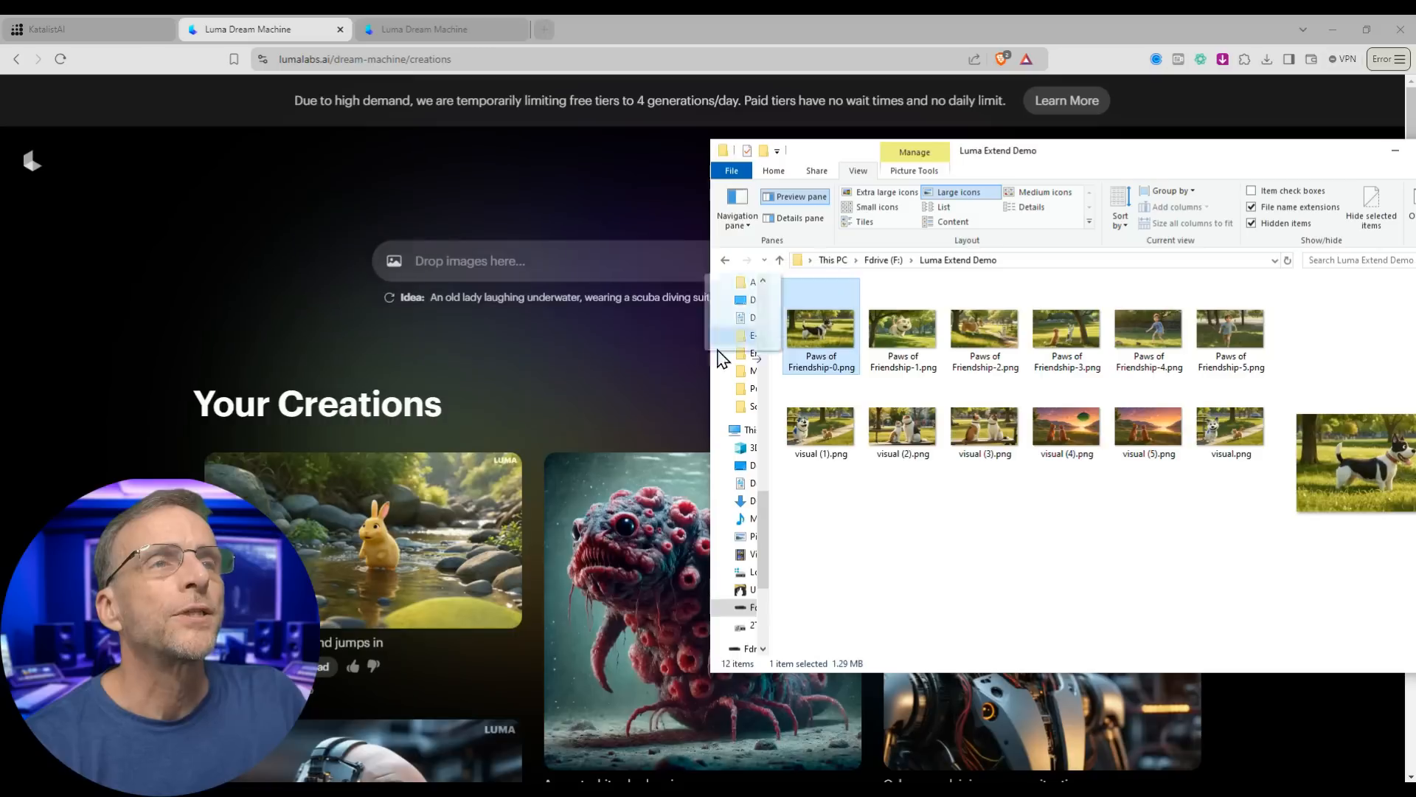
pyautogui.moveTo(745, 346); pyautogui.dragTo(450, 265)
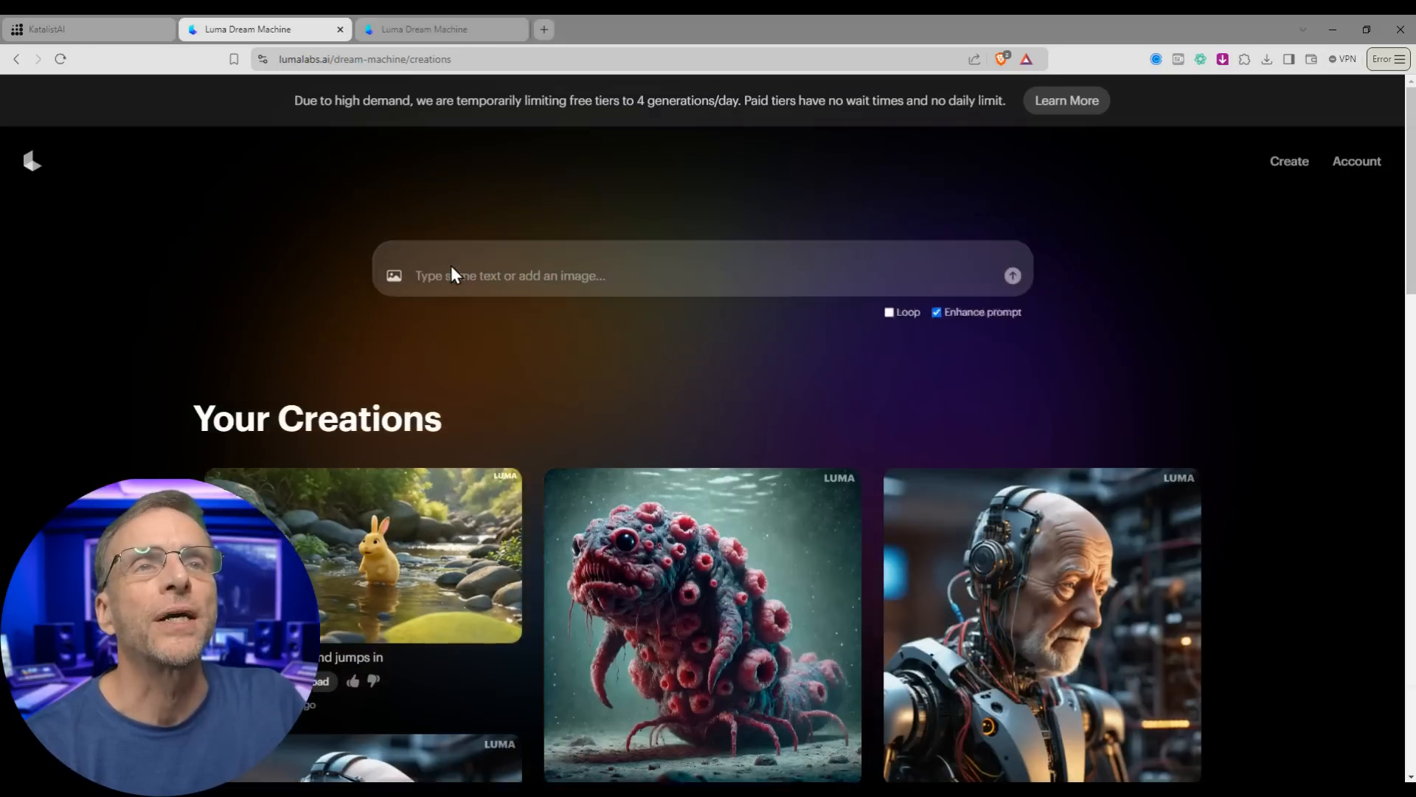
pyautogui.click(484, 218)
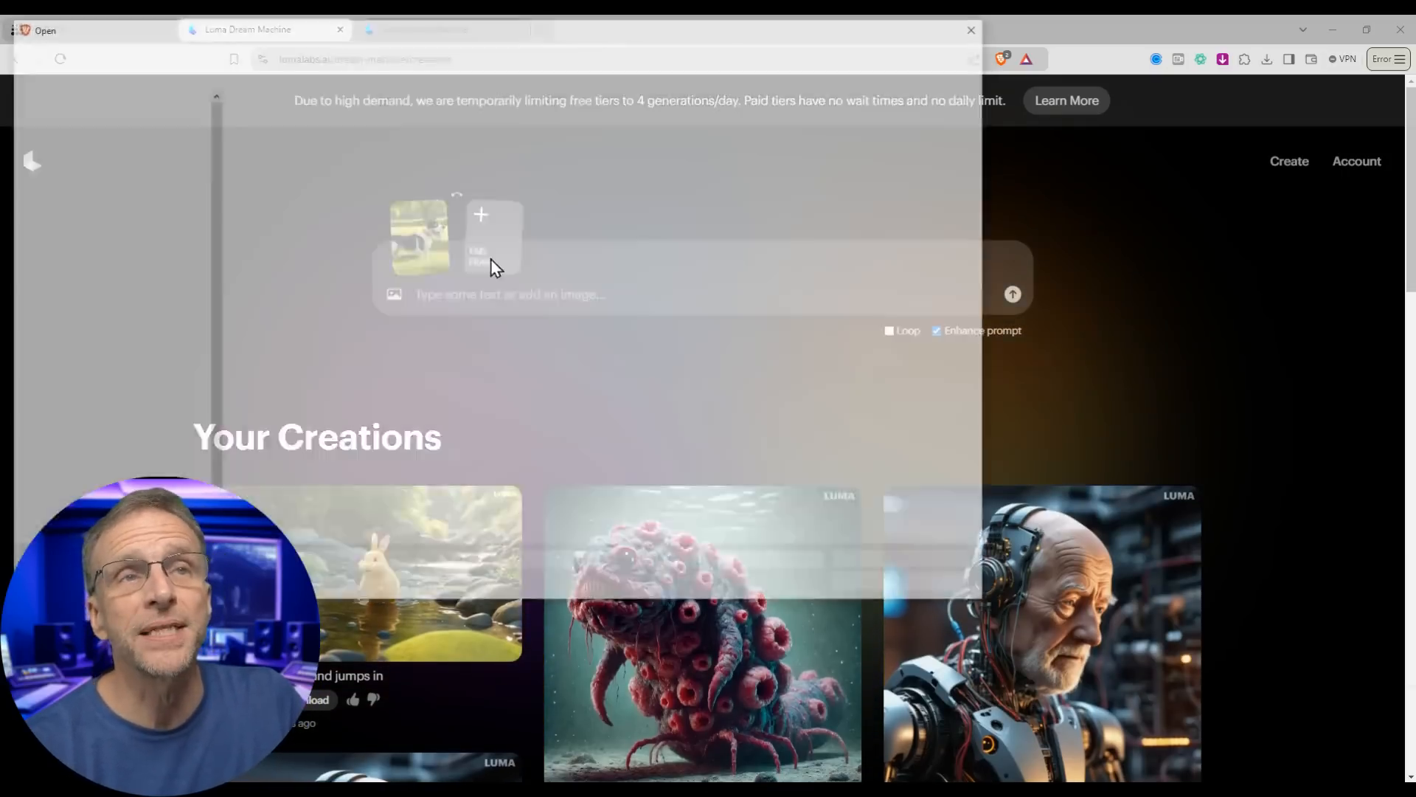
pyautogui.click(595, 318)
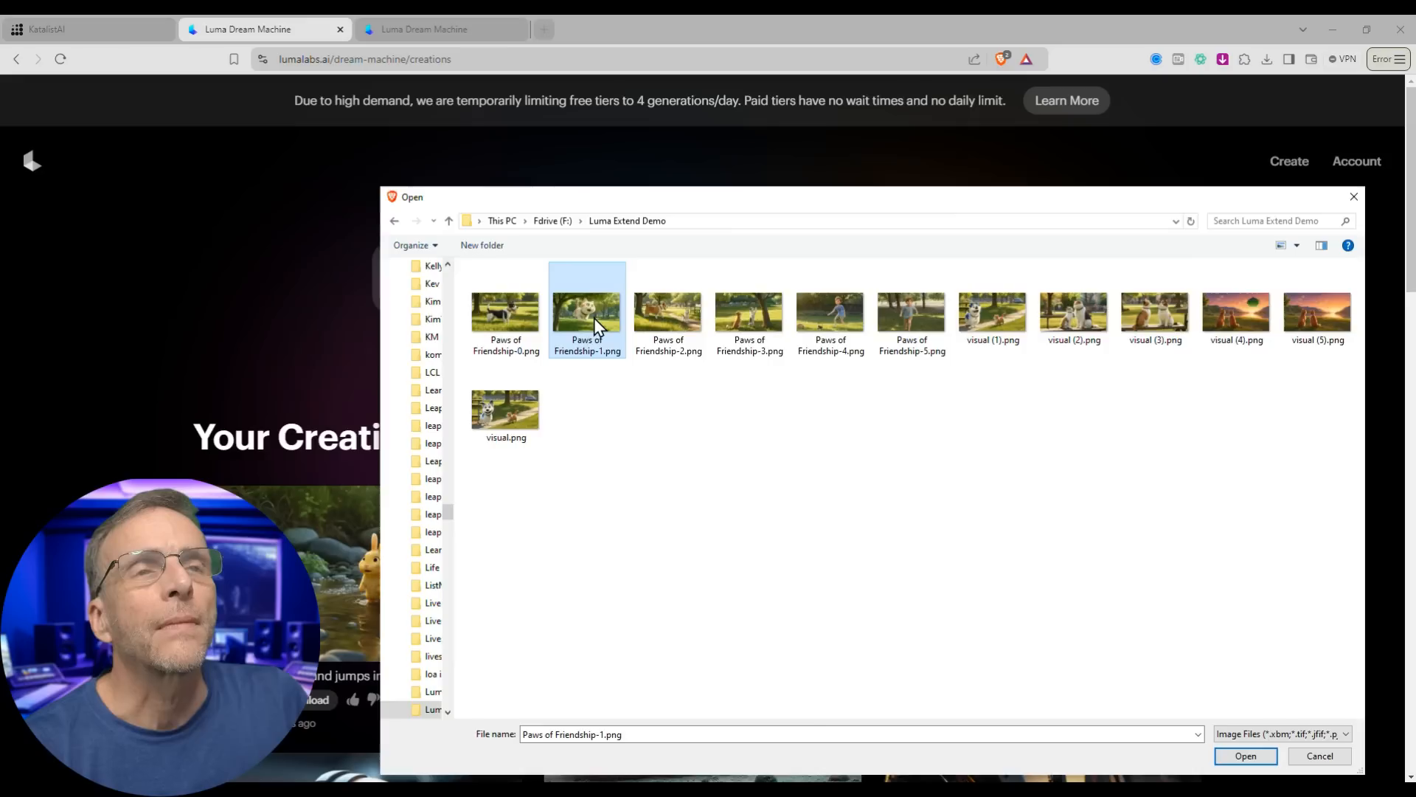
pyautogui.doubleClick(595, 318)
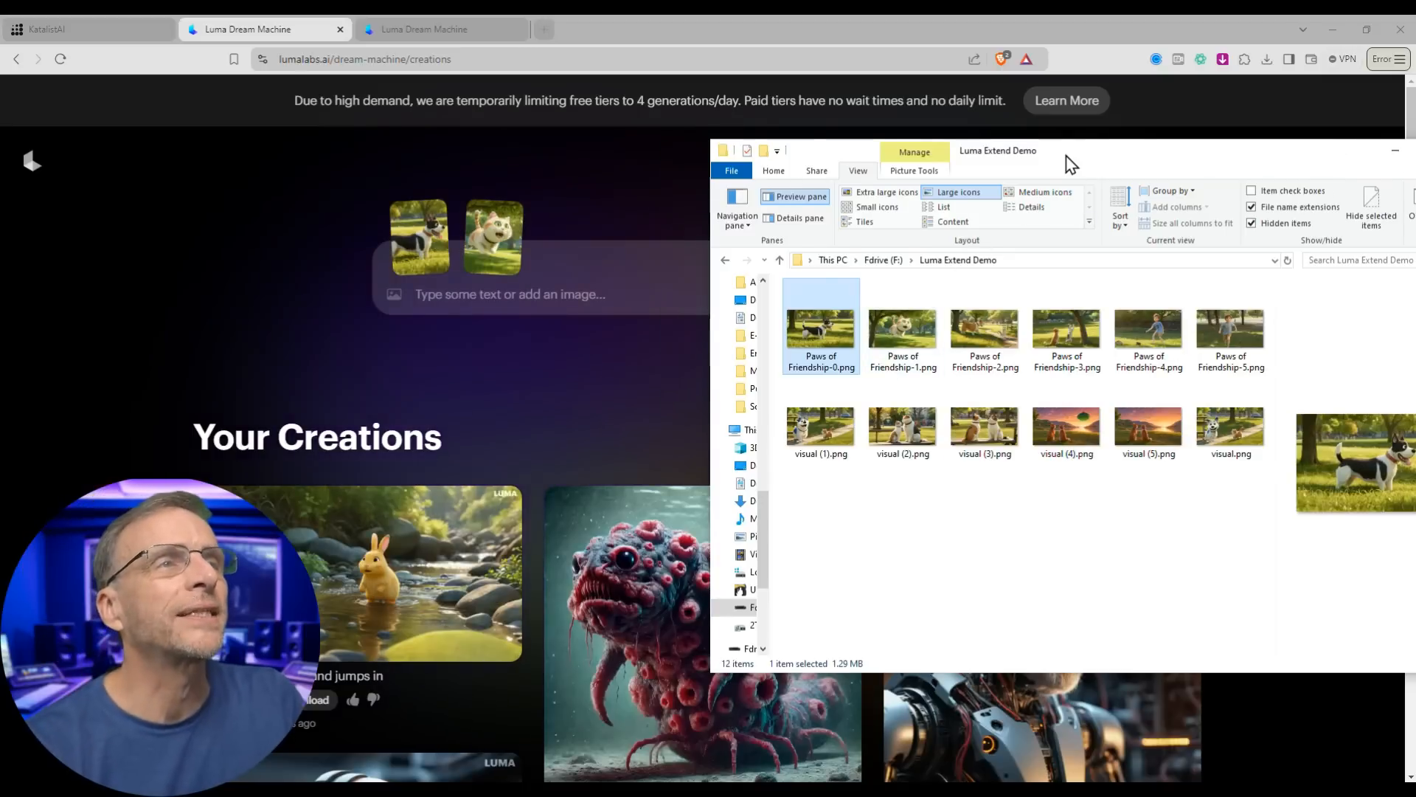
pyautogui.moveTo(1071, 164); pyautogui.dragTo(721, 164)
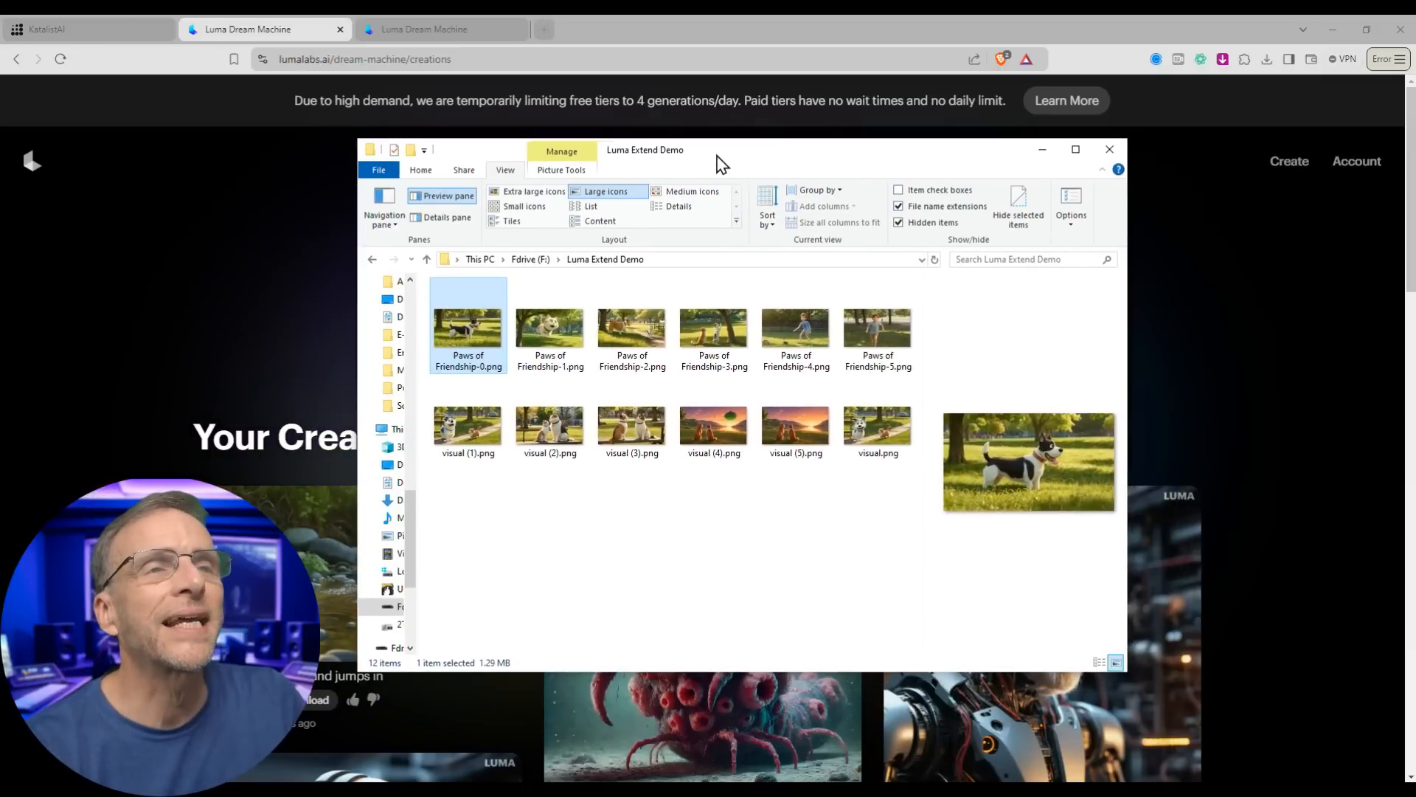
pyautogui.click(568, 363)
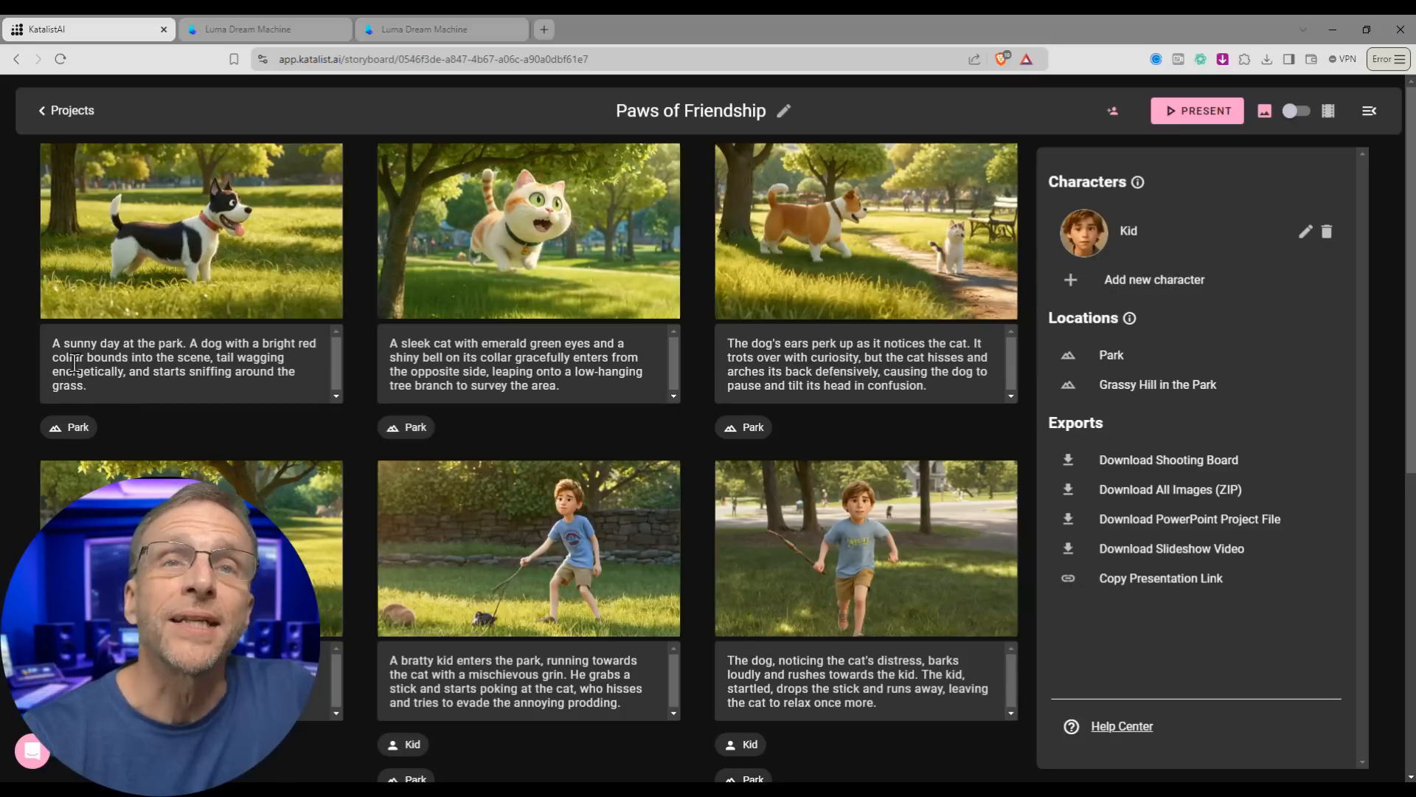
# Copy the first Katalist frame's description into a new Luma prompt, using Paws of Friendship-0.png and Paws of Friendship-1.png as start and end frames
pyautogui.moveTo(54, 343); pyautogui.dragTo(129, 384)
pyautogui.hotkey('ctrl', 'c')
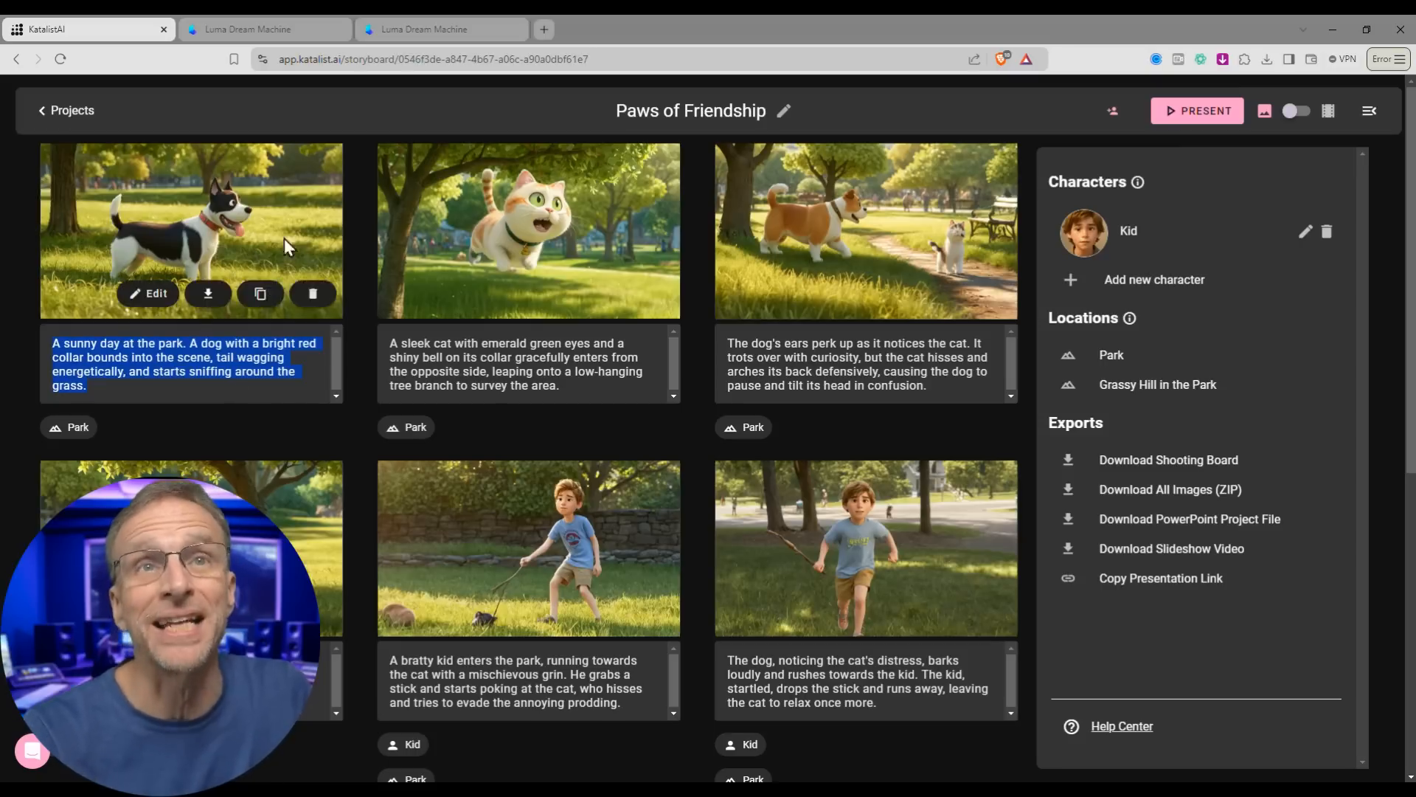
pyautogui.click(295, 29)
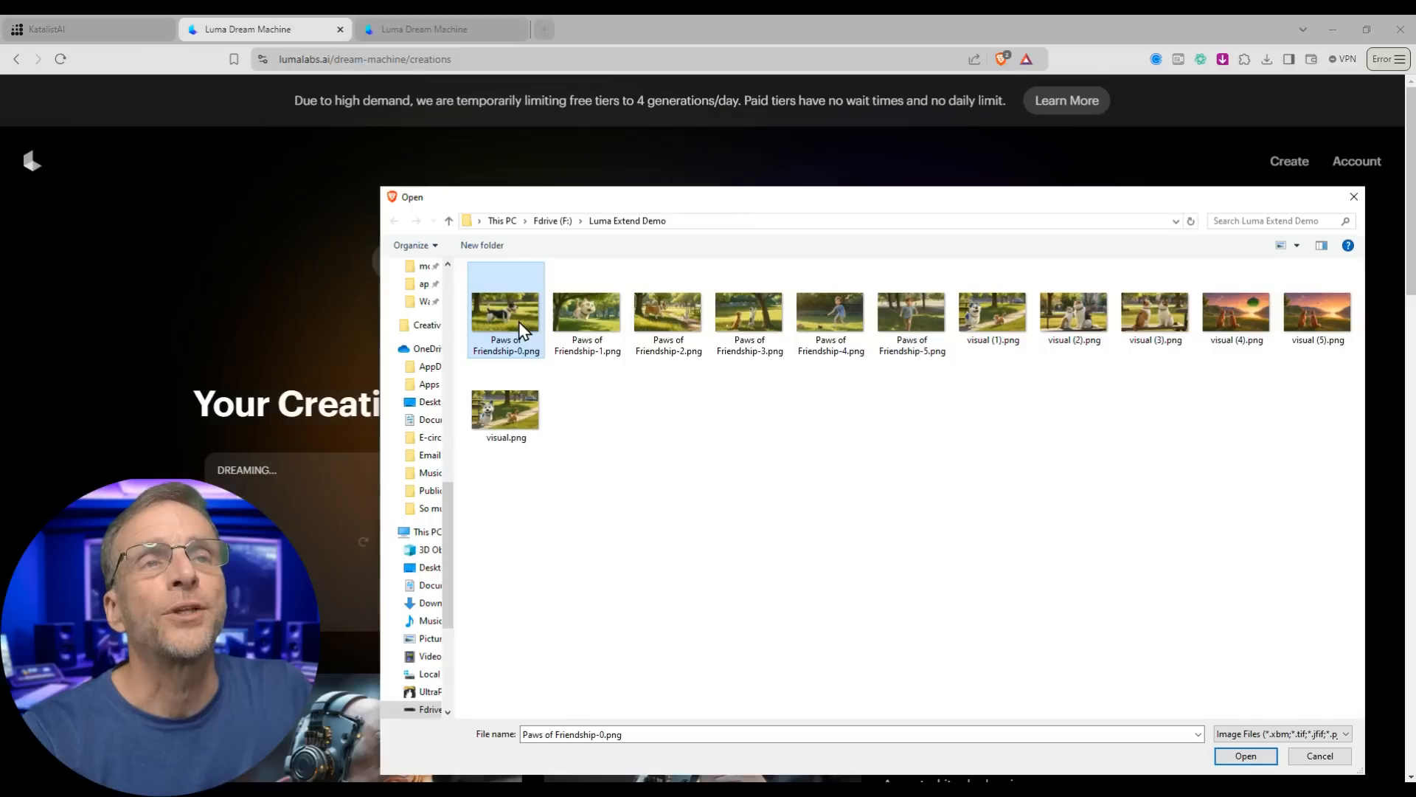
pyautogui.press('Return')
pyautogui.click(544, 307)
pyautogui.hotkey('ctrl', 'v')
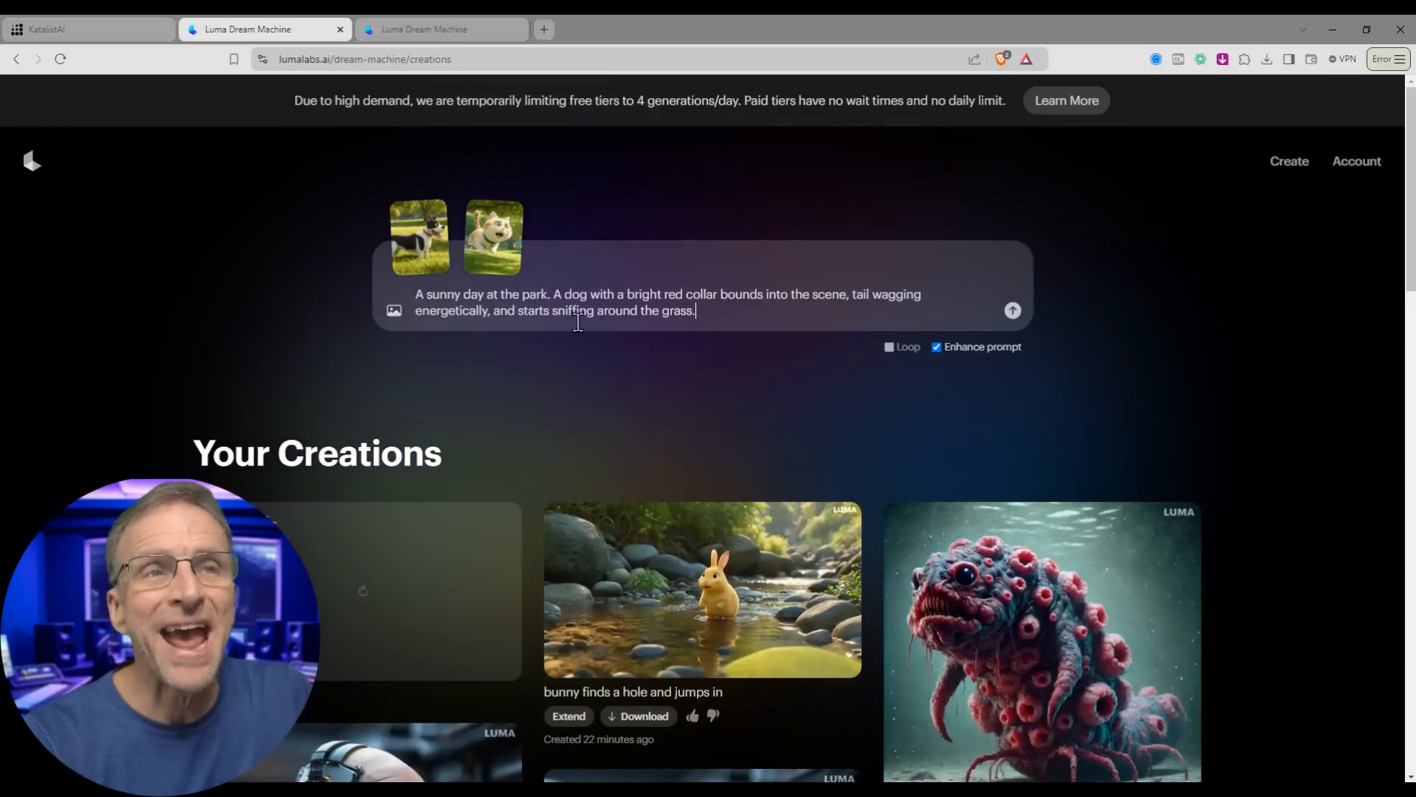
# Replace the prompt's ending "starts sniffing around the grass." with "plays with a cat" and generate the video
pyautogui.hotkey('ctrl', 'BackSpace')
pyautogui.hotkey('ctrl', 'BackSpace')
pyautogui.hotkey('ctrl', 'BackSpace')
pyautogui.hotkey('ctrl', 'BackSpace')
pyautogui.hotkey('ctrl', 'BackSpace')
pyautogui.write('plays wi')
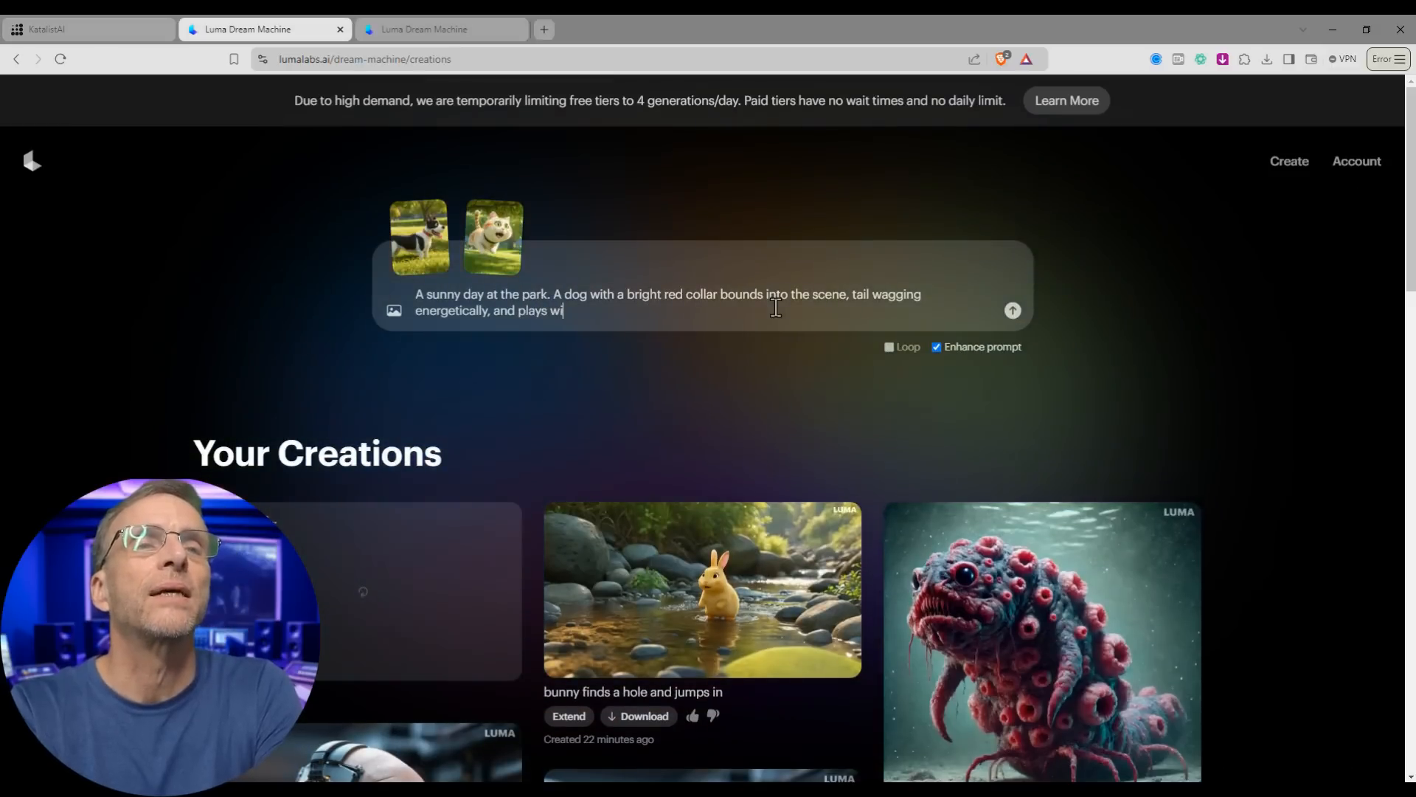
pyautogui.write('th a cat')
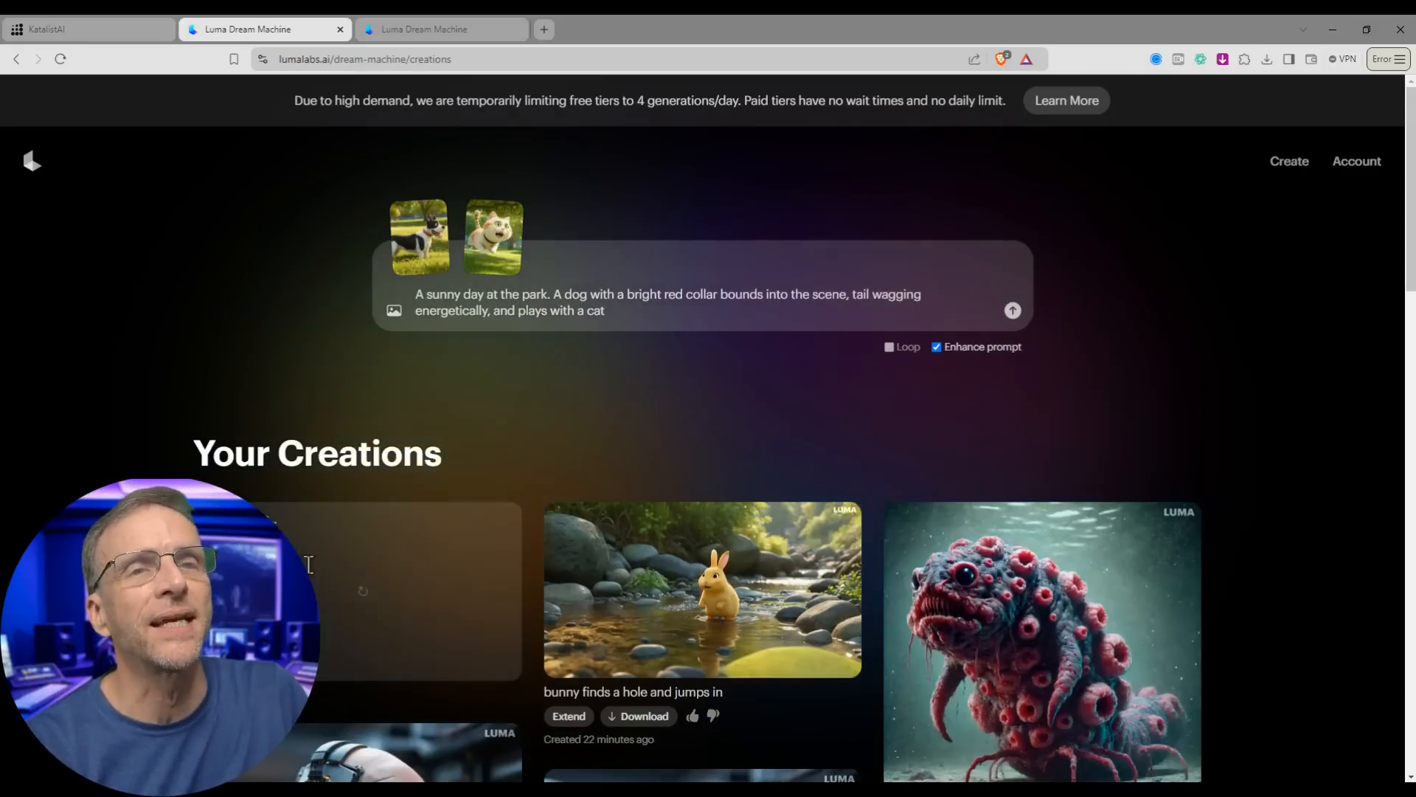
pyautogui.click(1012, 313)
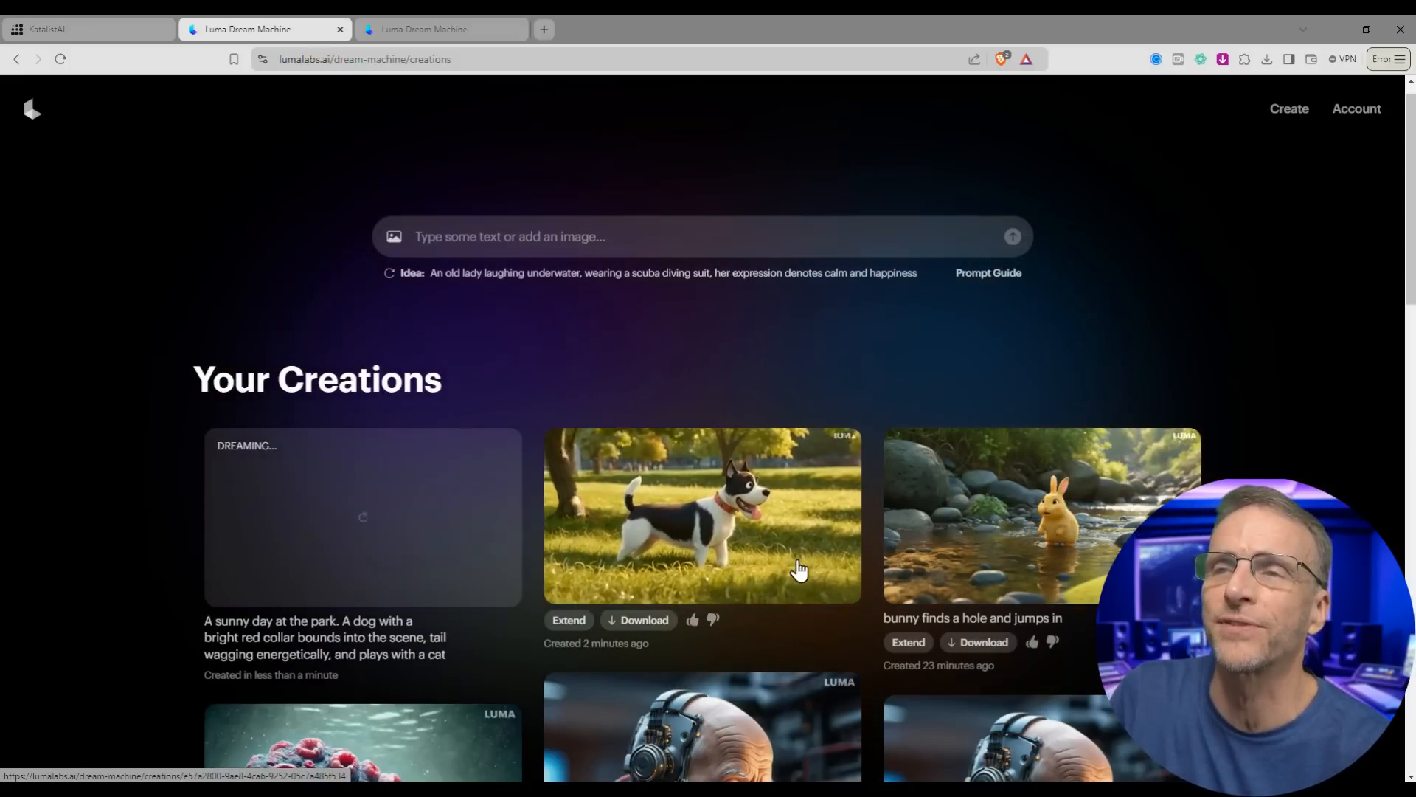
# Play the generated dog video without a prompt and the one made with the sunny park prompt
pyautogui.click(760, 571)
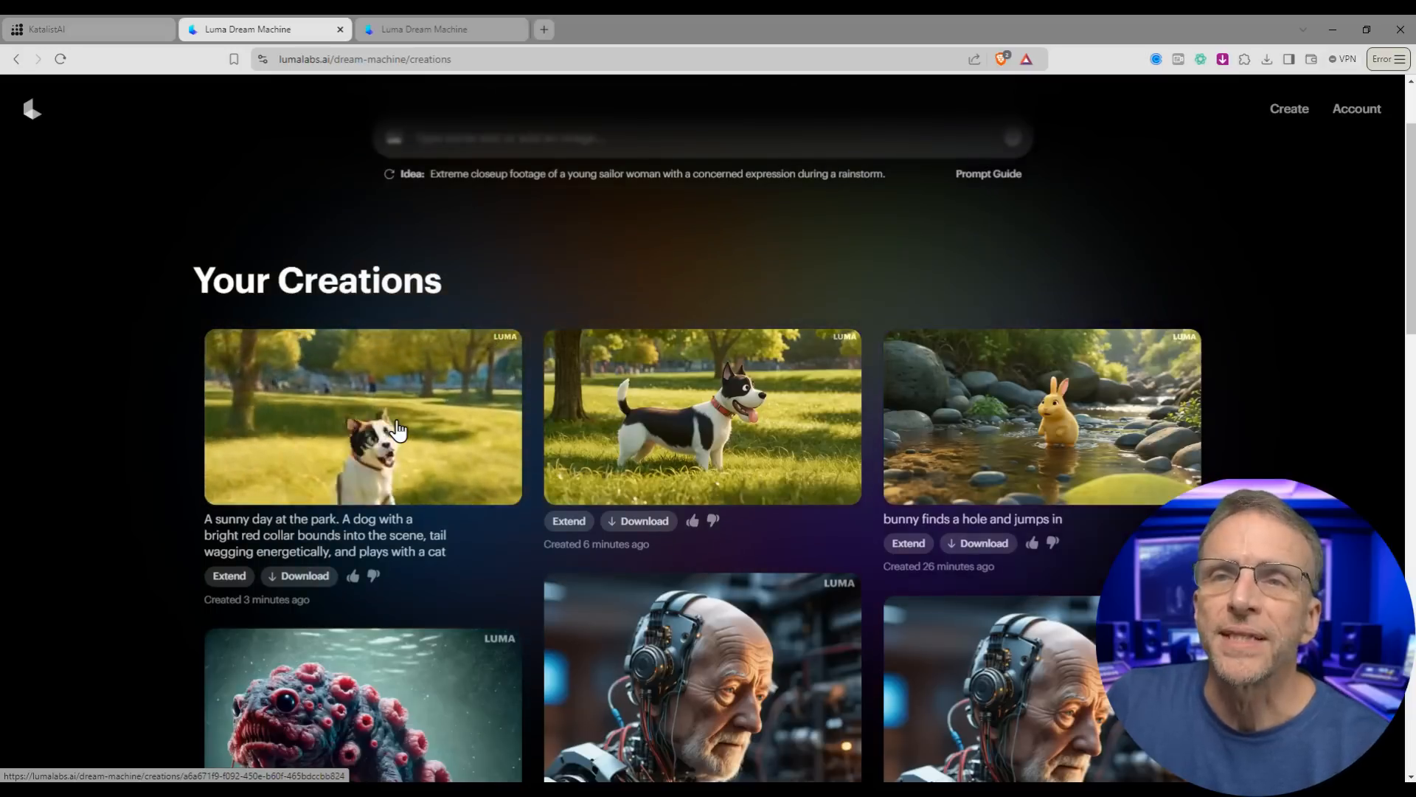
pyautogui.click(398, 429)
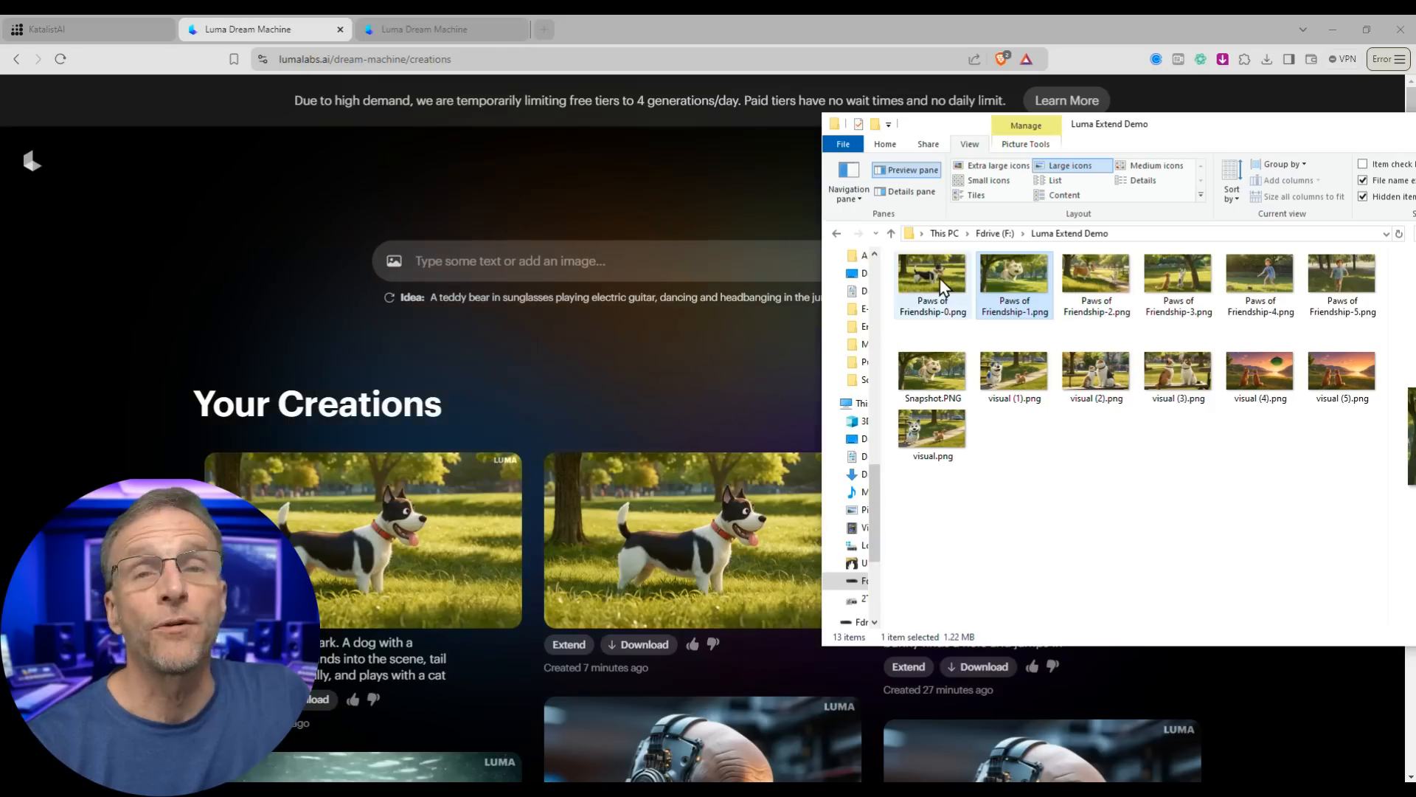
# Generate a video from Paws of Friendship-0.png as the start frame with the prompt "dog playing in the park find a cat friend"
pyautogui.moveTo(499, 265); pyautogui.dragTo(497, 264)
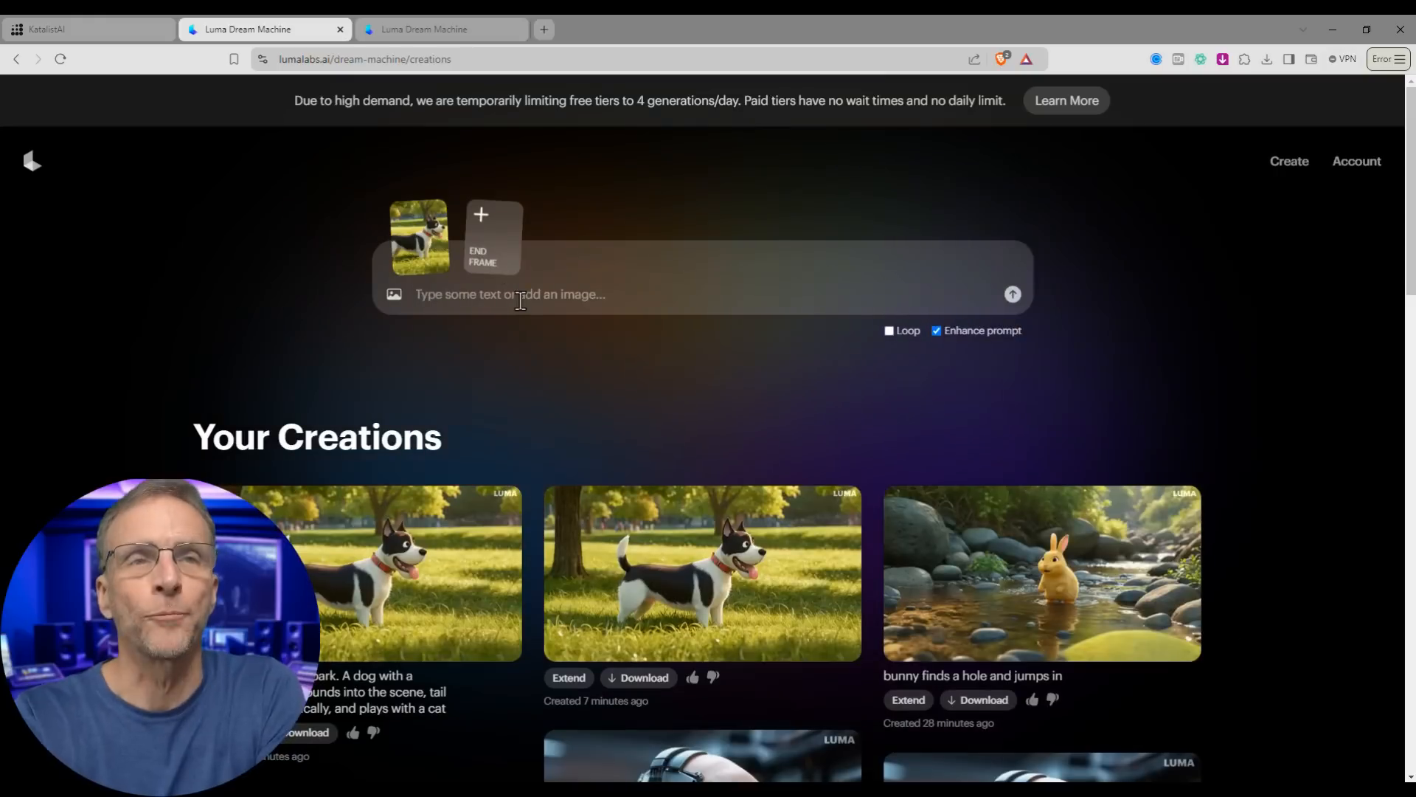
pyautogui.write('dog playing in')
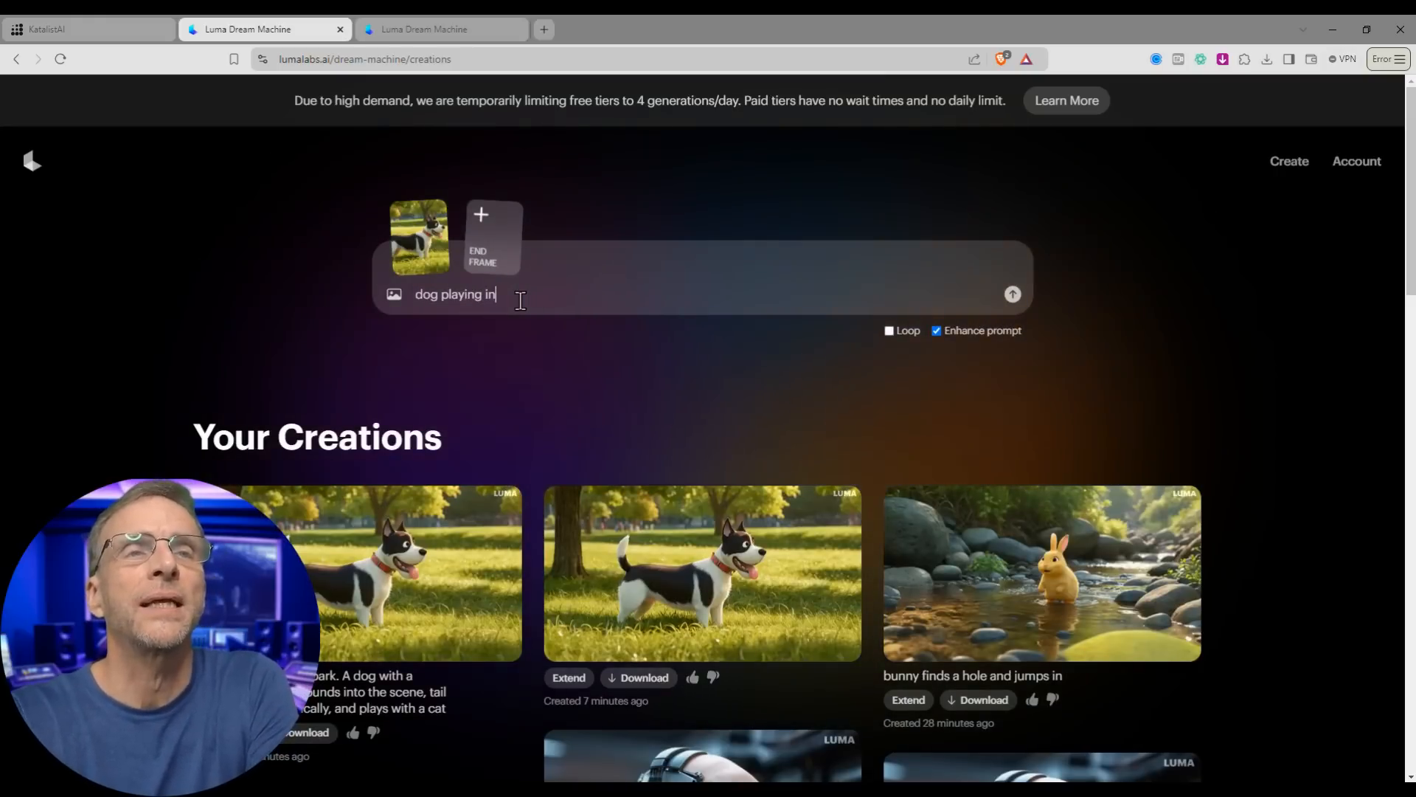
pyautogui.write(' the park find a c')
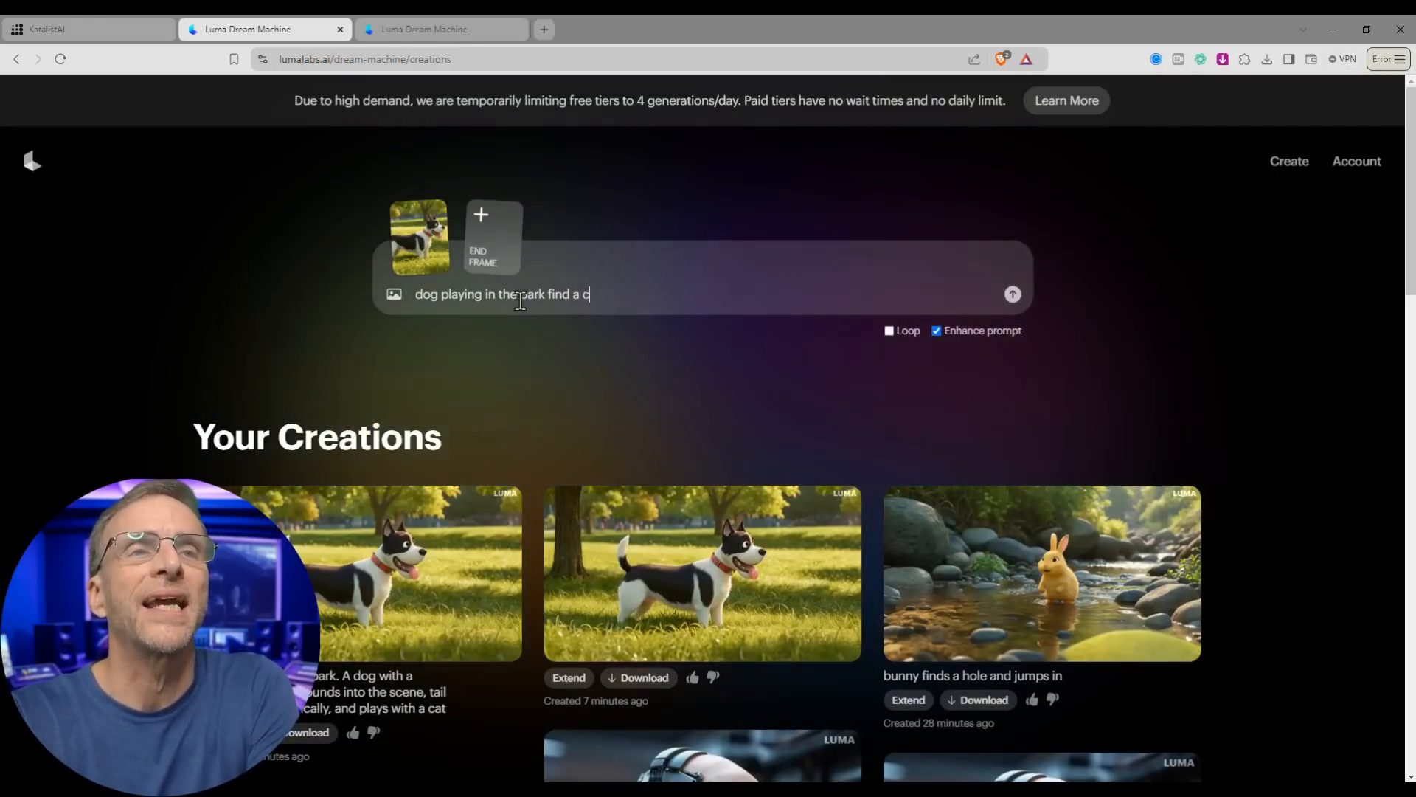
pyautogui.write('at friend')
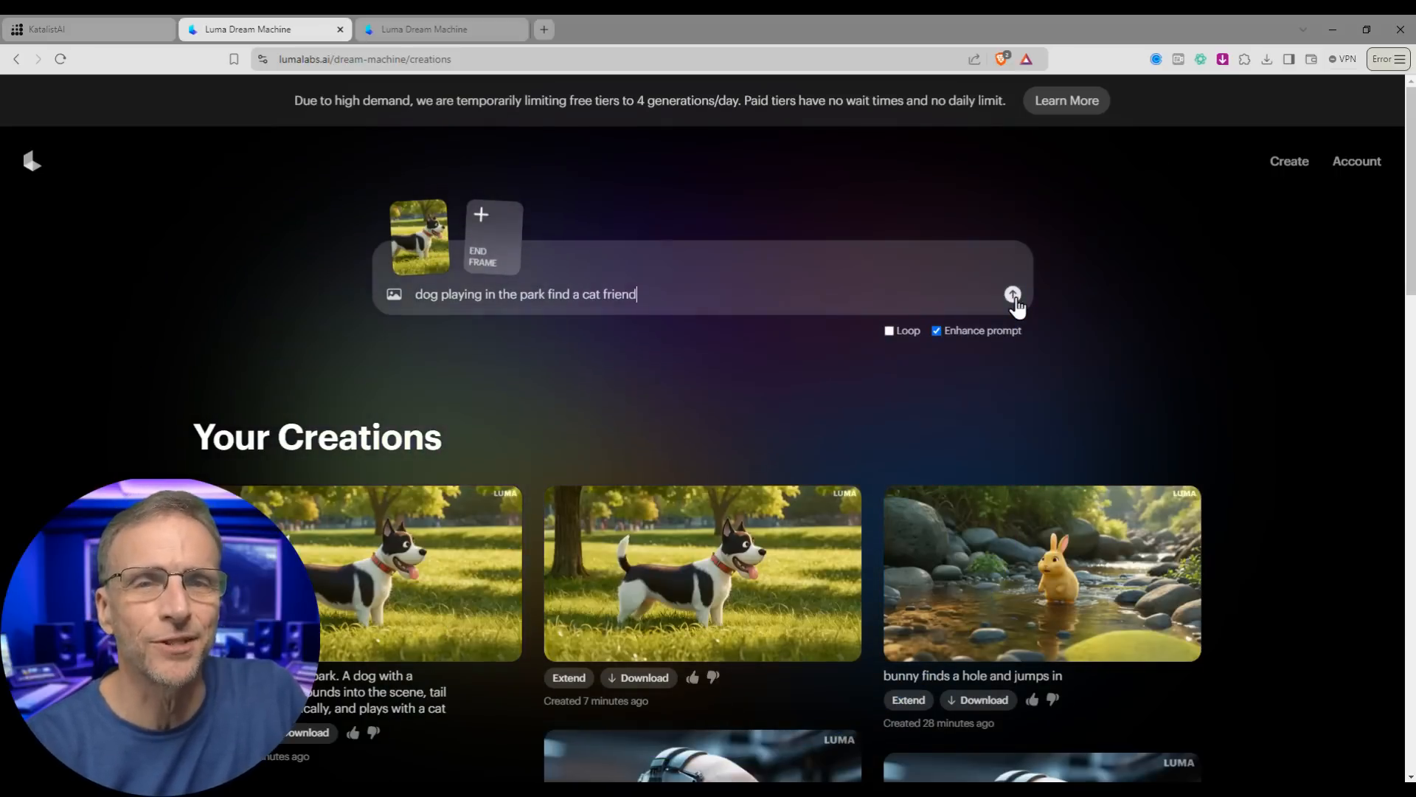
pyautogui.click(1013, 295)
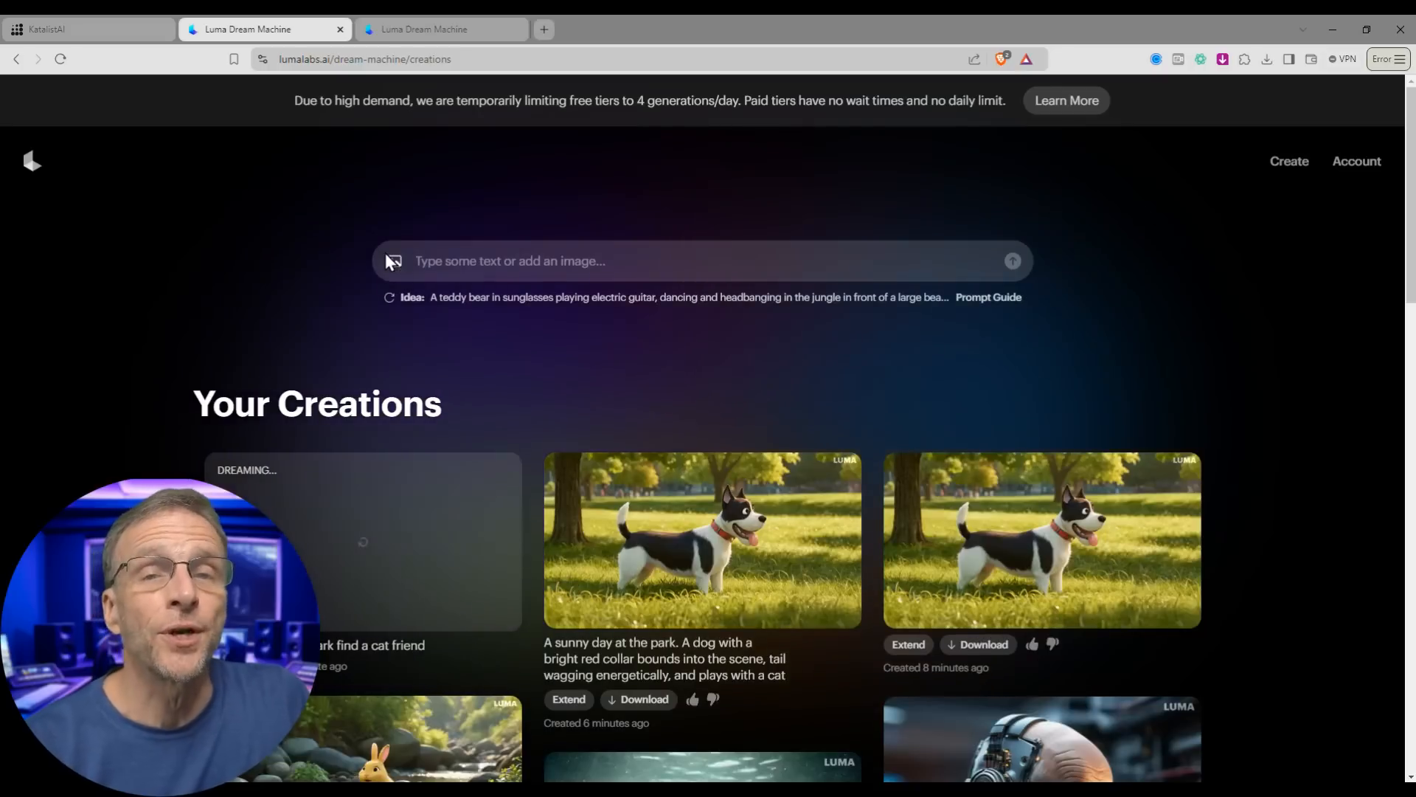
# Set up another video with Paws of Friendship-4.png as the start frame, add an end frame and generate it
pyautogui.click(387, 259)
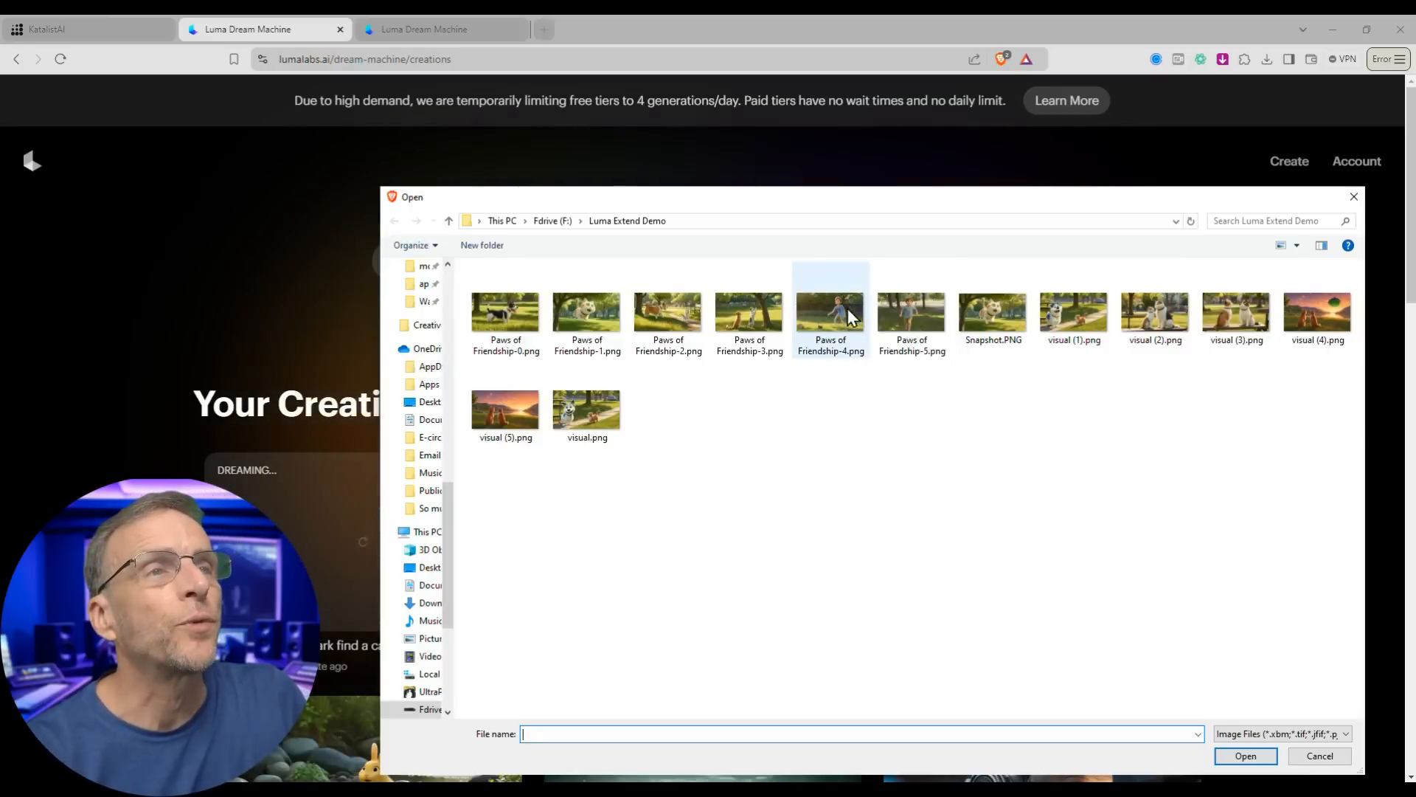
pyautogui.doubleClick(836, 319)
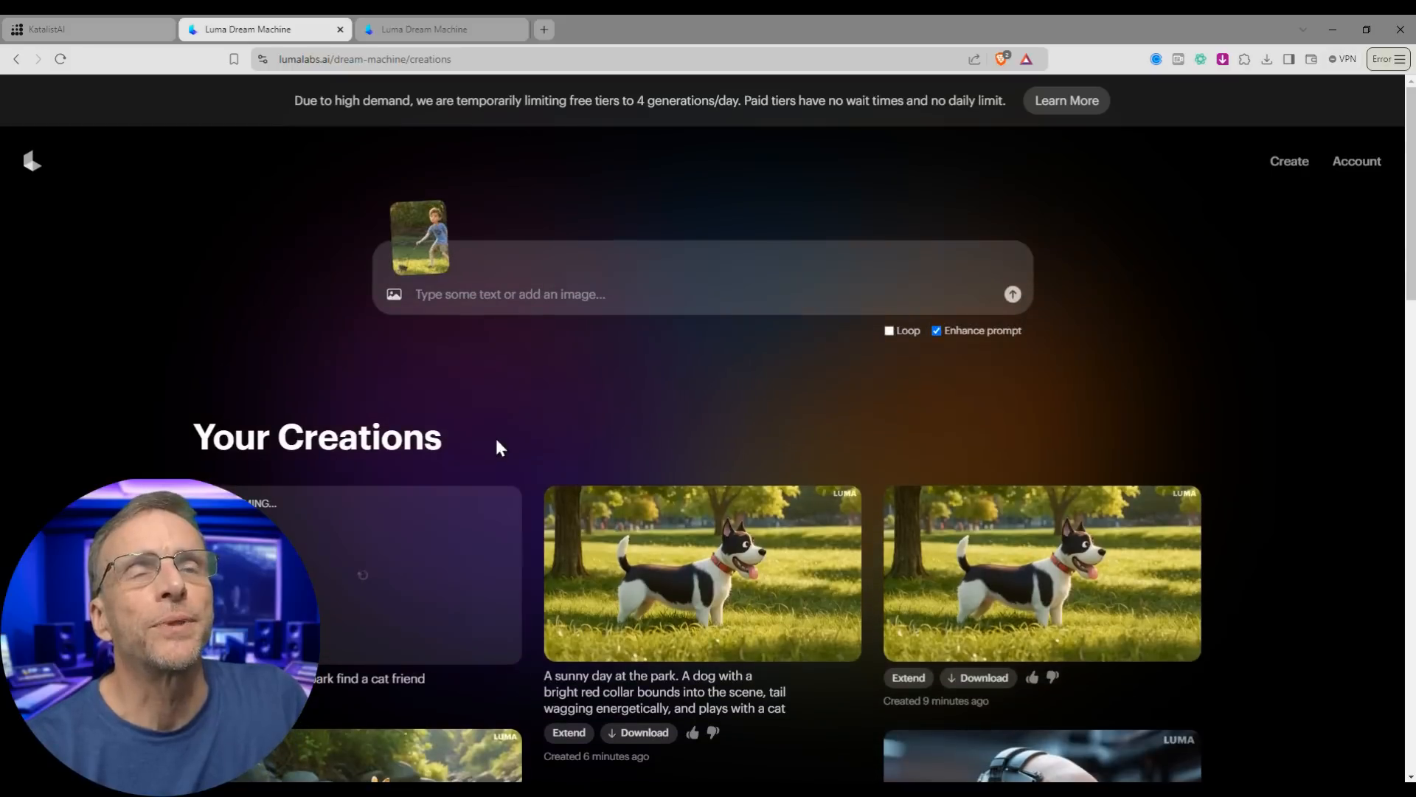
pyautogui.click(483, 225)
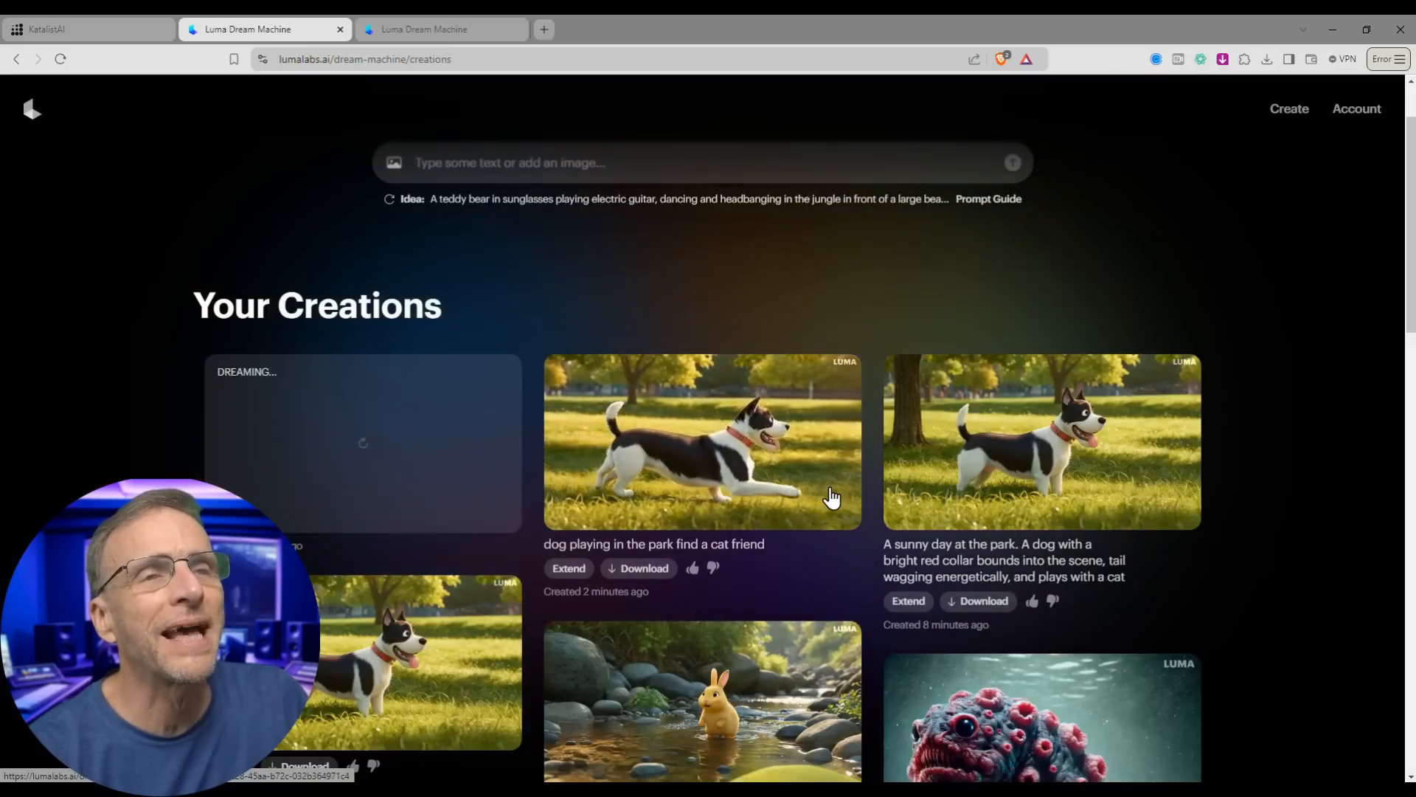
# Extend the first generated dog video, the one without a prompt, by 5 seconds without entering an extension prompt
pyautogui.scroll(-2, 404, 494)
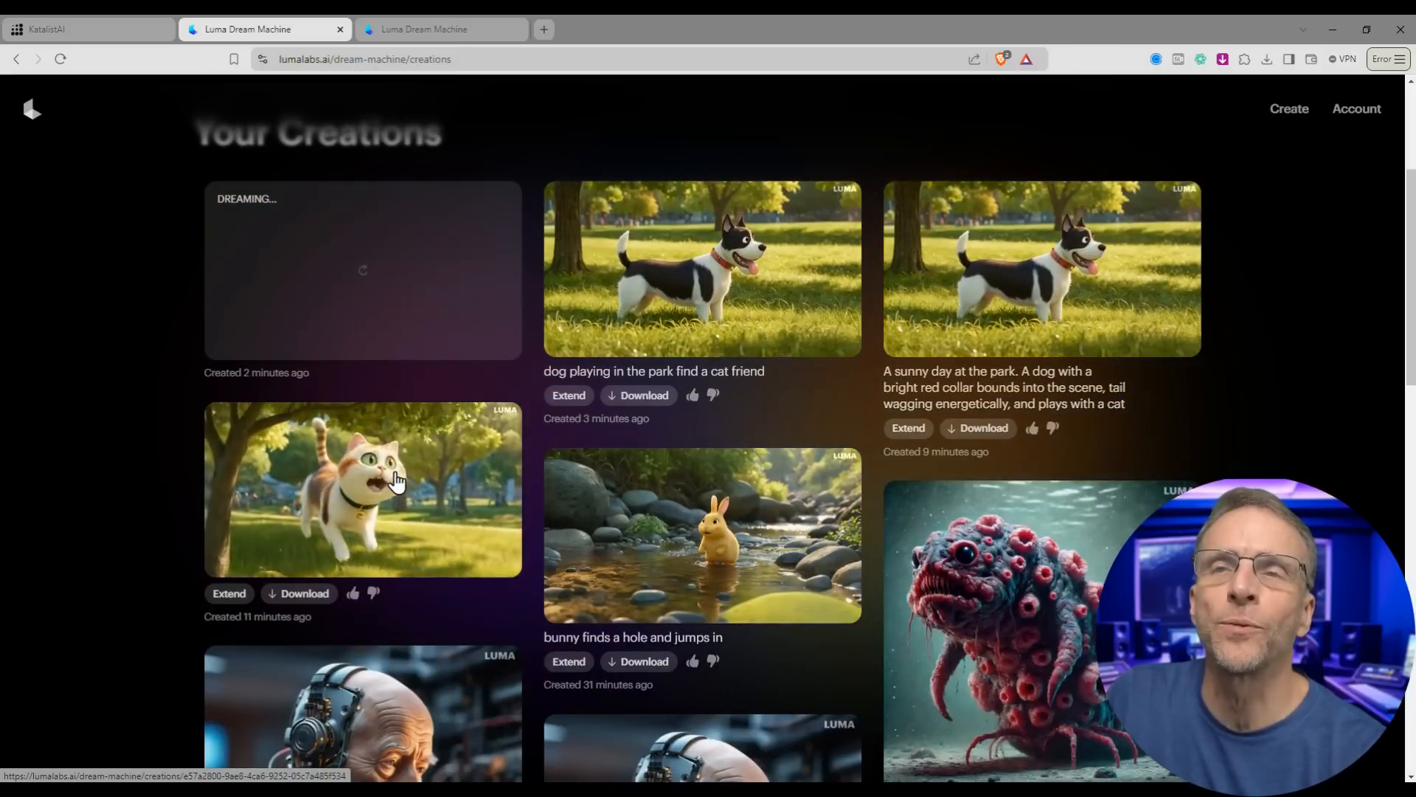
pyautogui.click(232, 595)
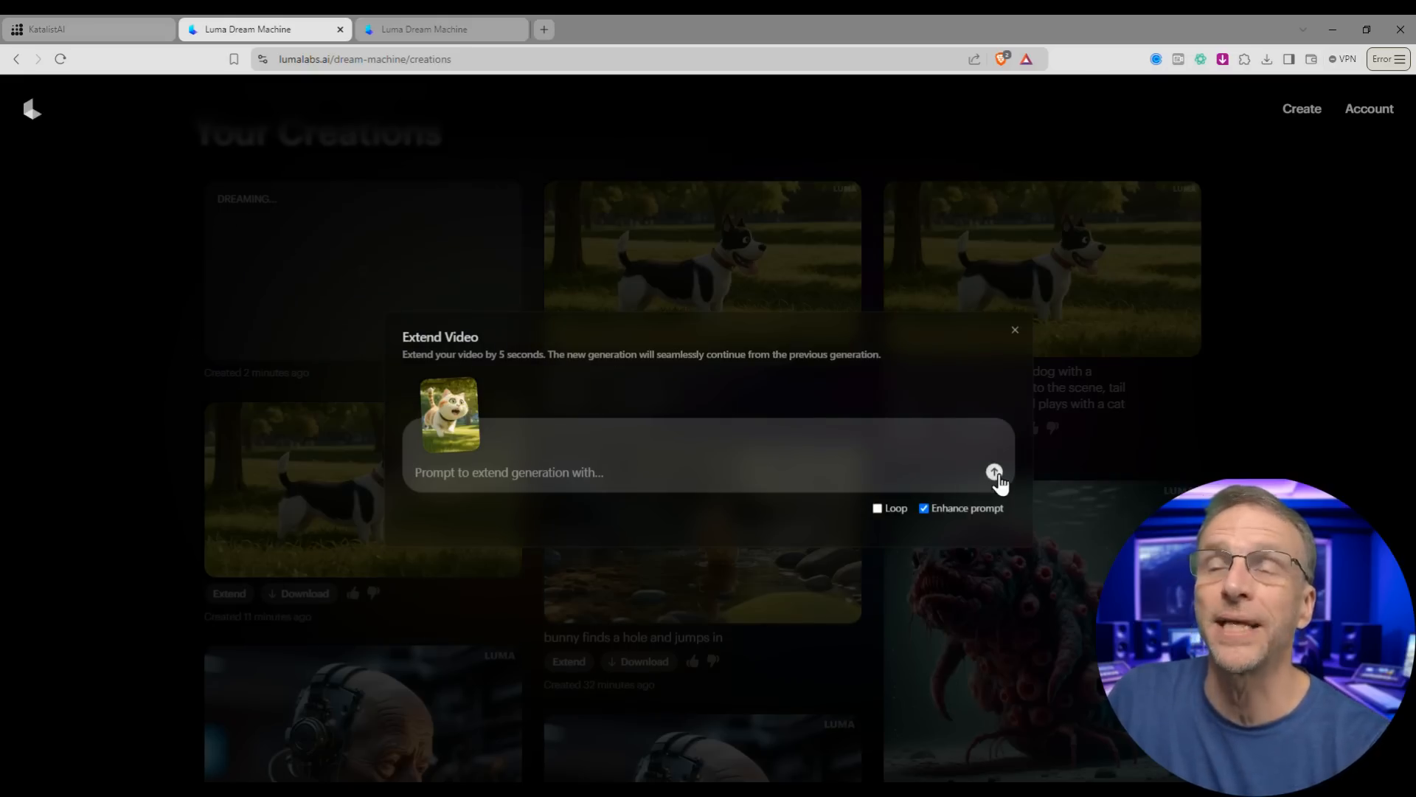
pyautogui.click(996, 472)
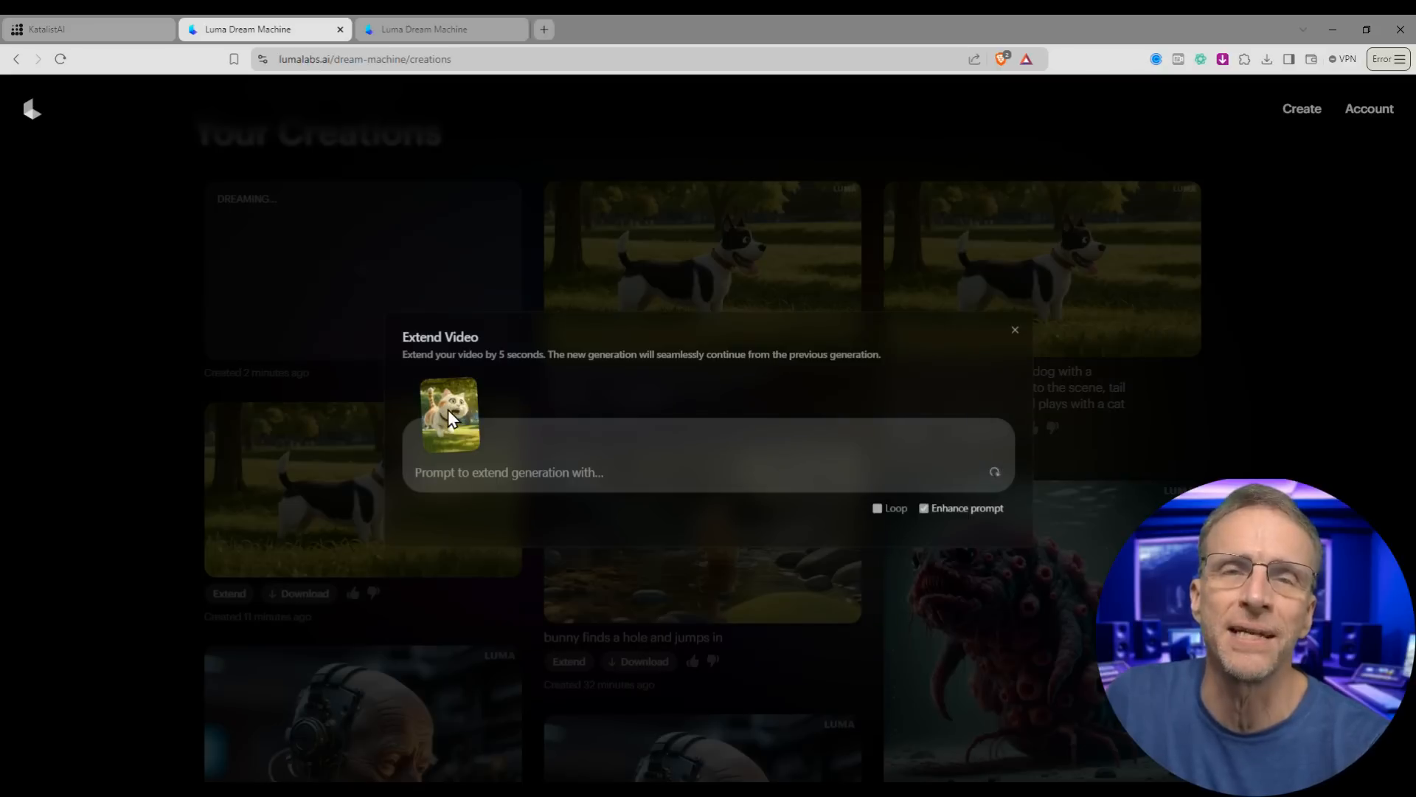
pyautogui.click(1016, 328)
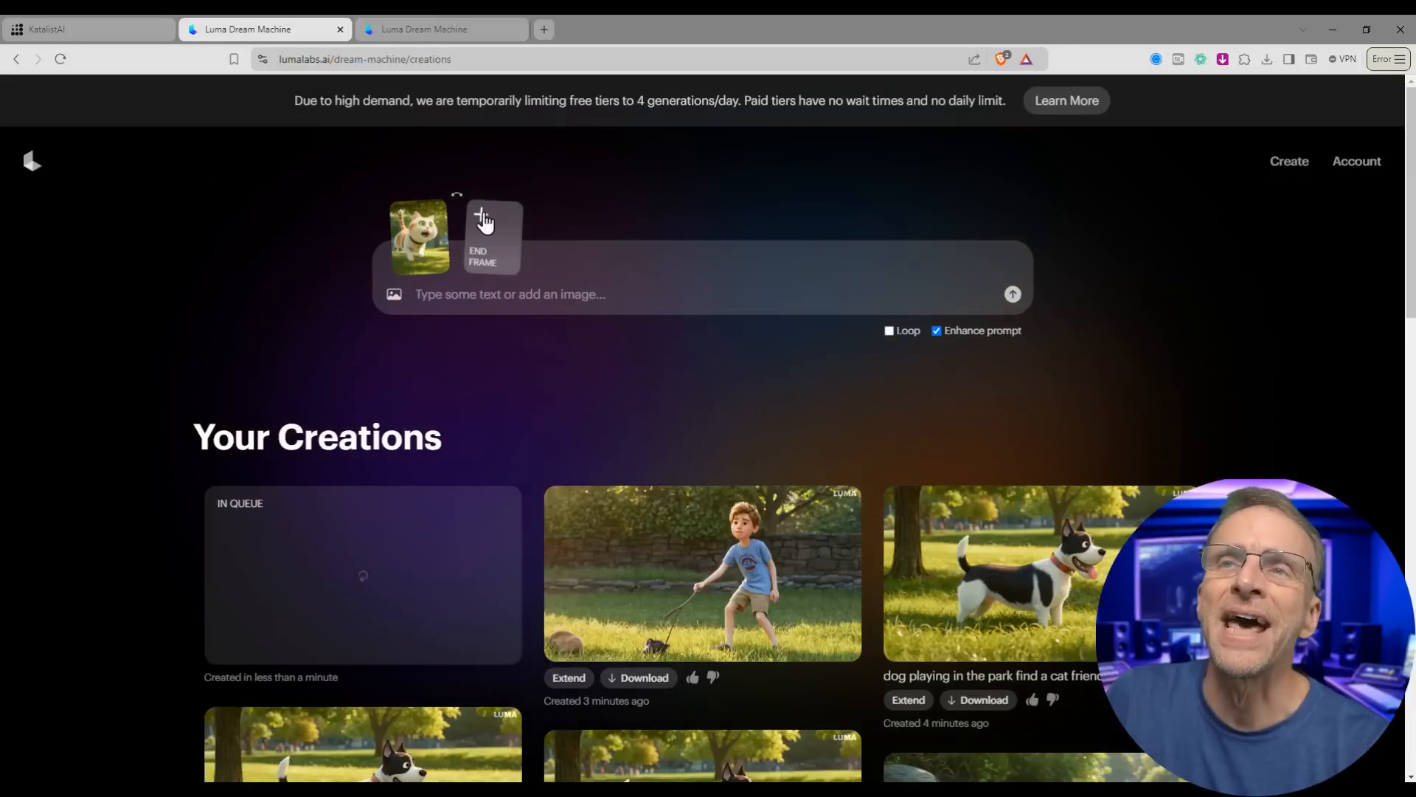
# Generate a video from the cat start frame with visual.png as the end frame, and download the boy video without watermark
pyautogui.click(484, 213)
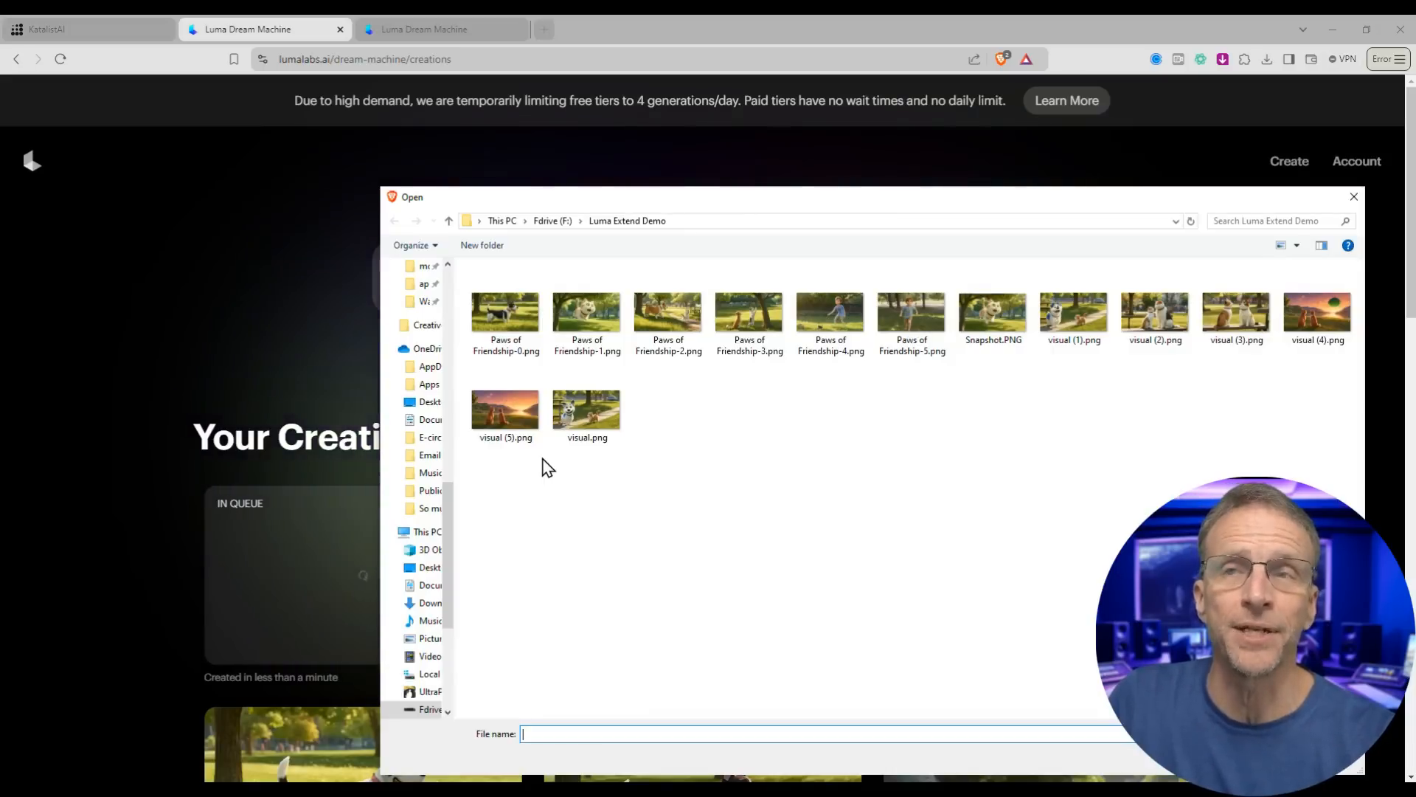
pyautogui.click(605, 323)
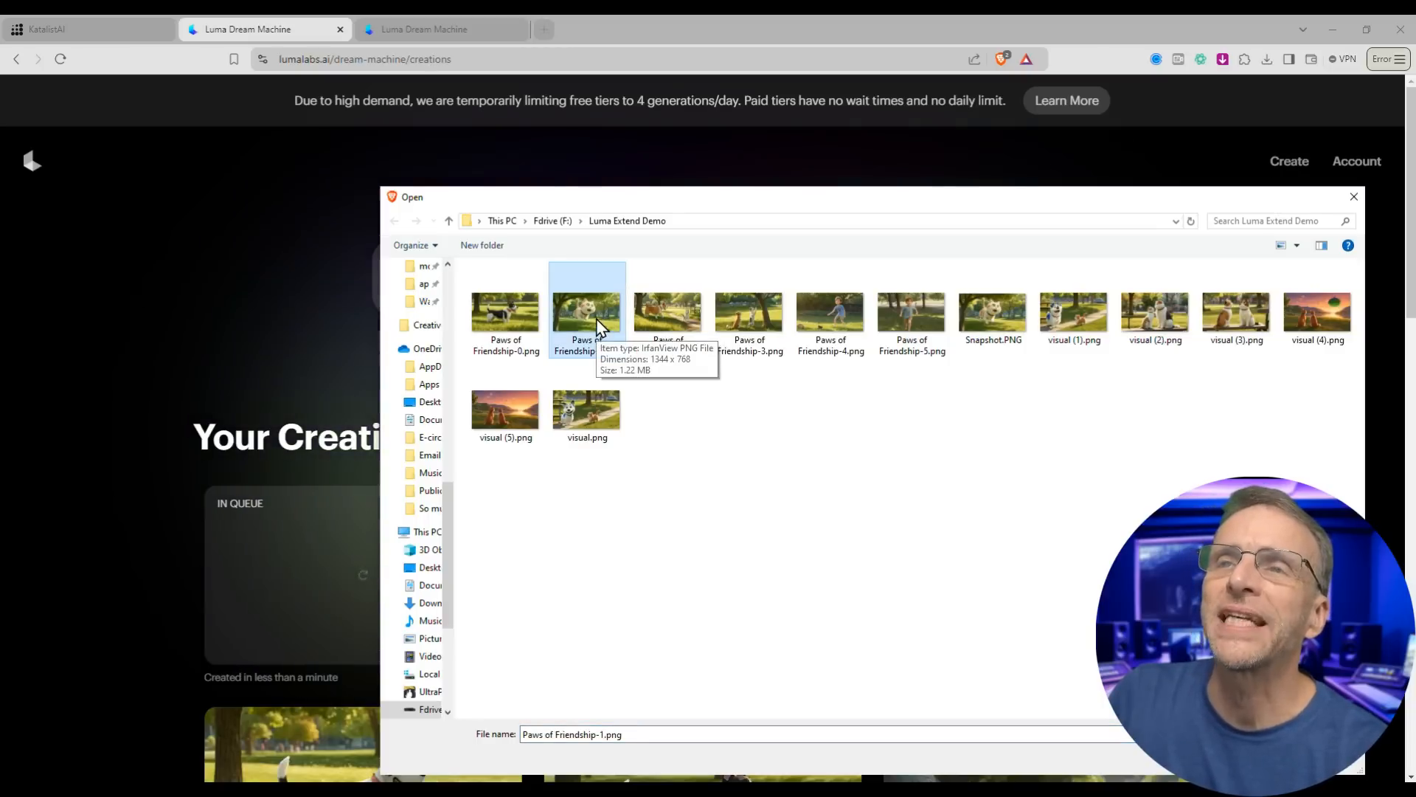
pyautogui.doubleClick(605, 424)
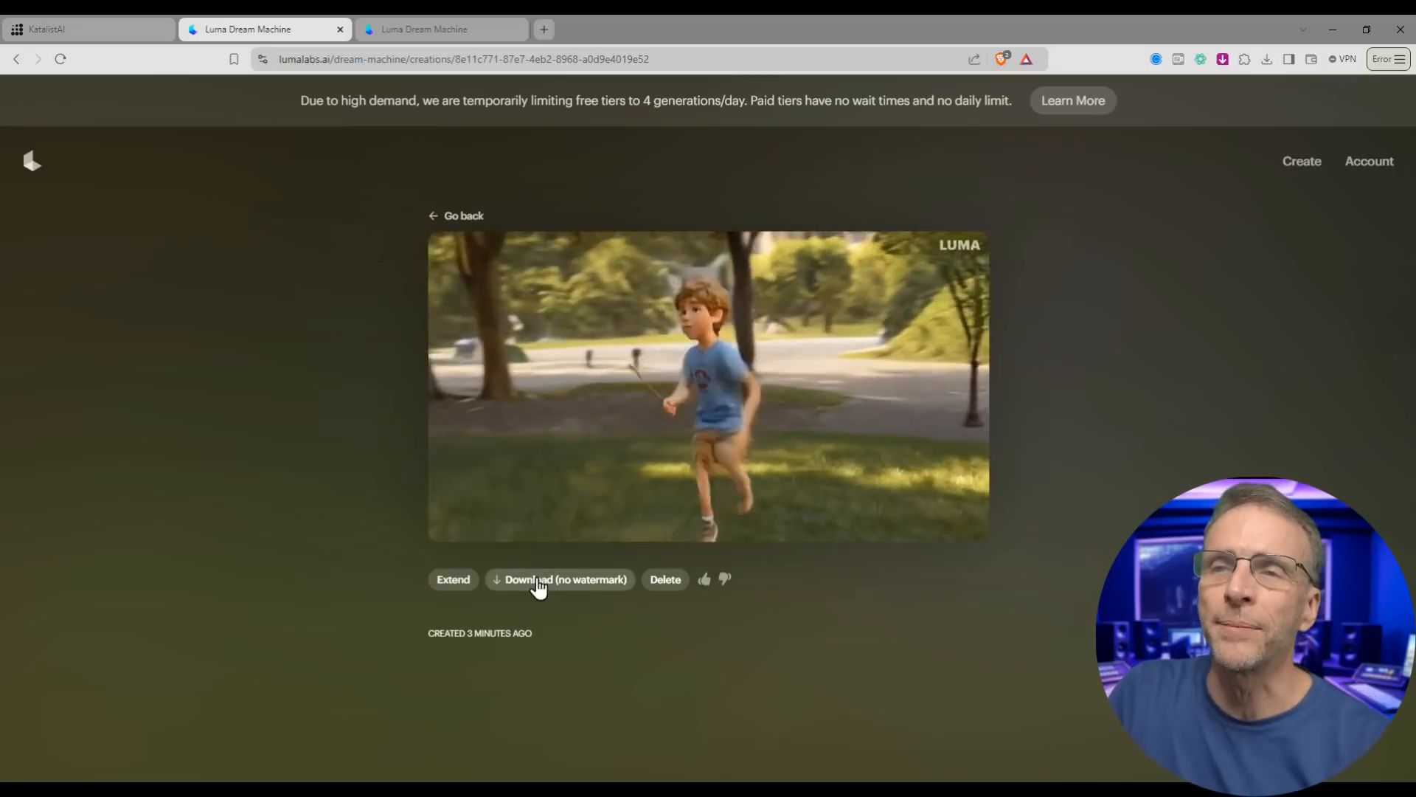
pyautogui.click(535, 581)
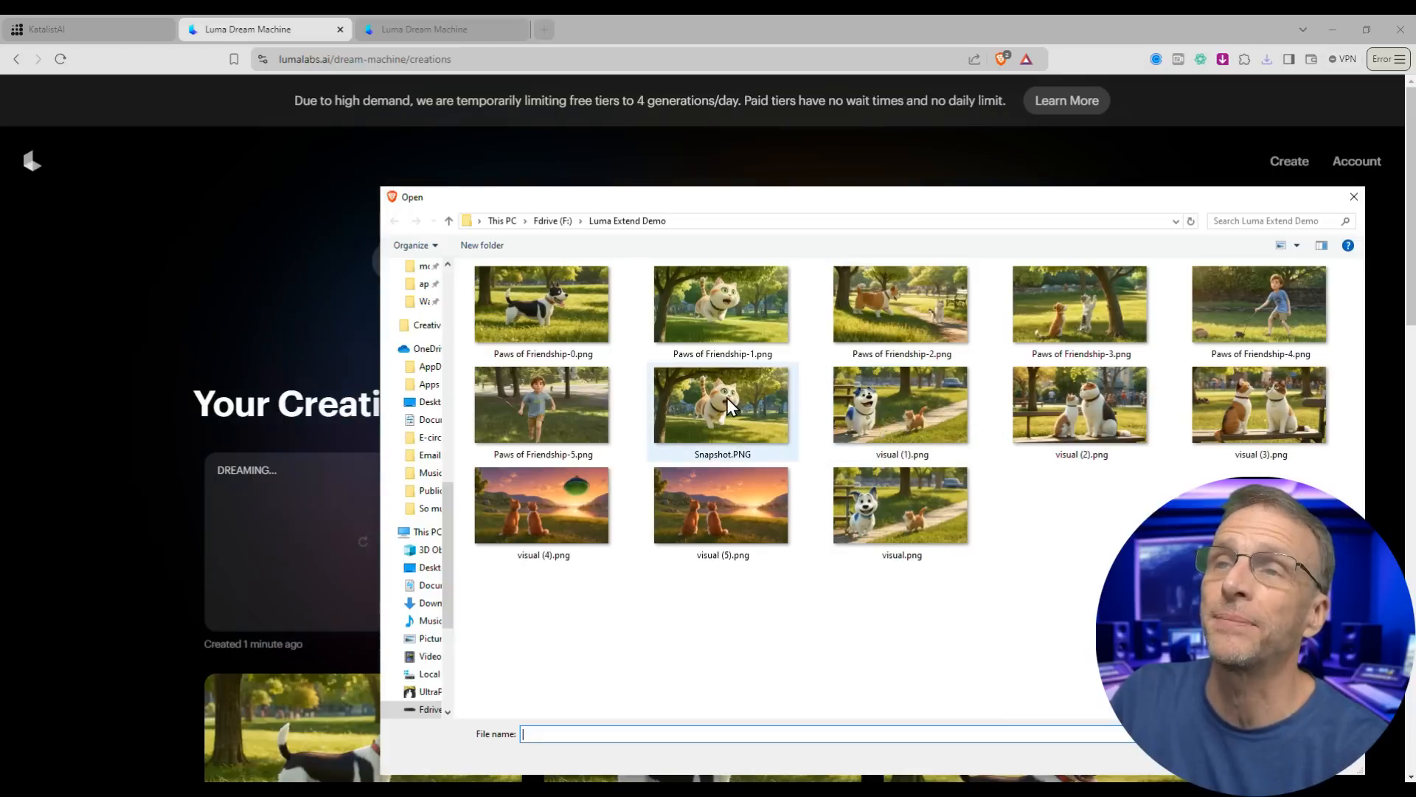
# Set visual (1).png as the start frame of a new video, add an end frame and generate it
pyautogui.click(894, 400)
pyautogui.doubleClick(894, 400)
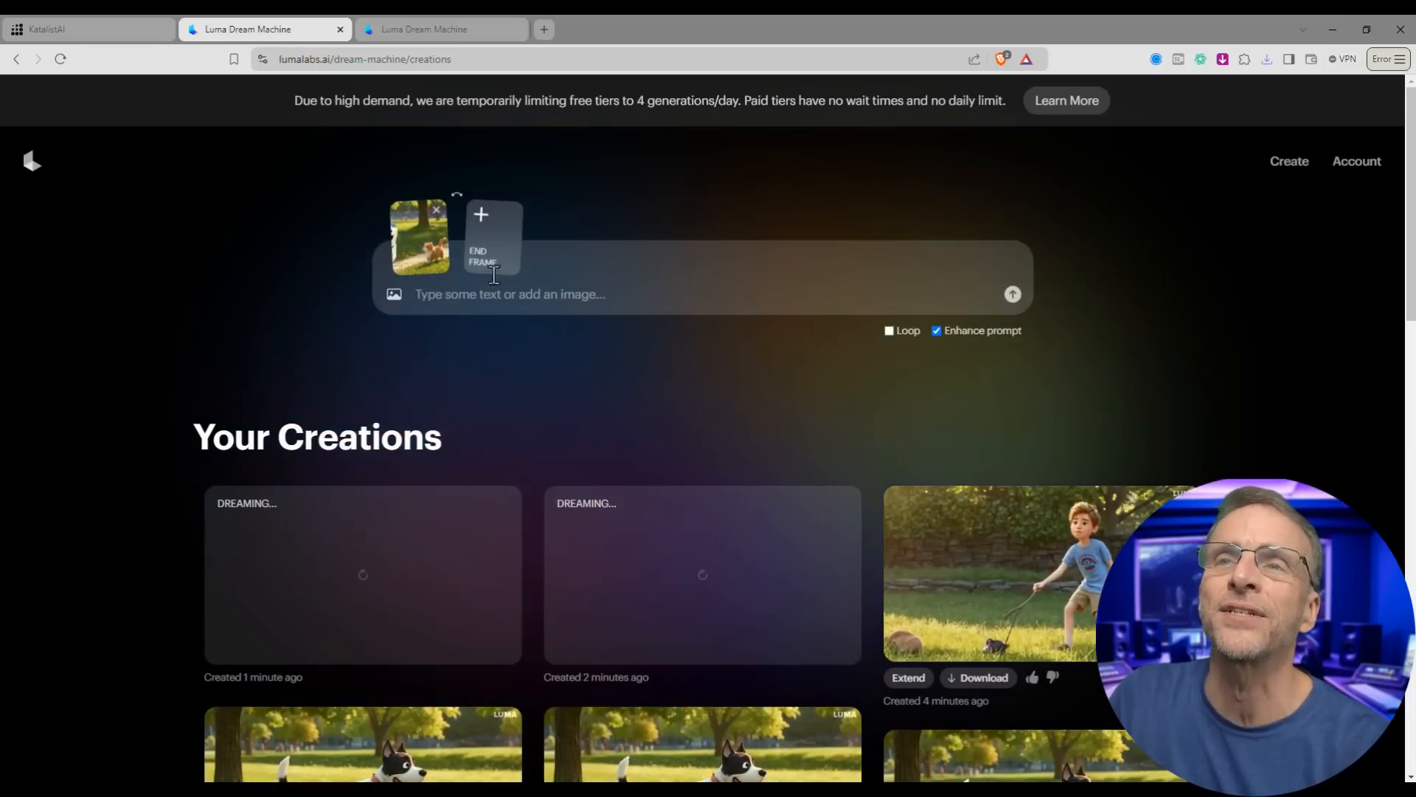
pyautogui.click(489, 232)
pyautogui.doubleClick(882, 670)
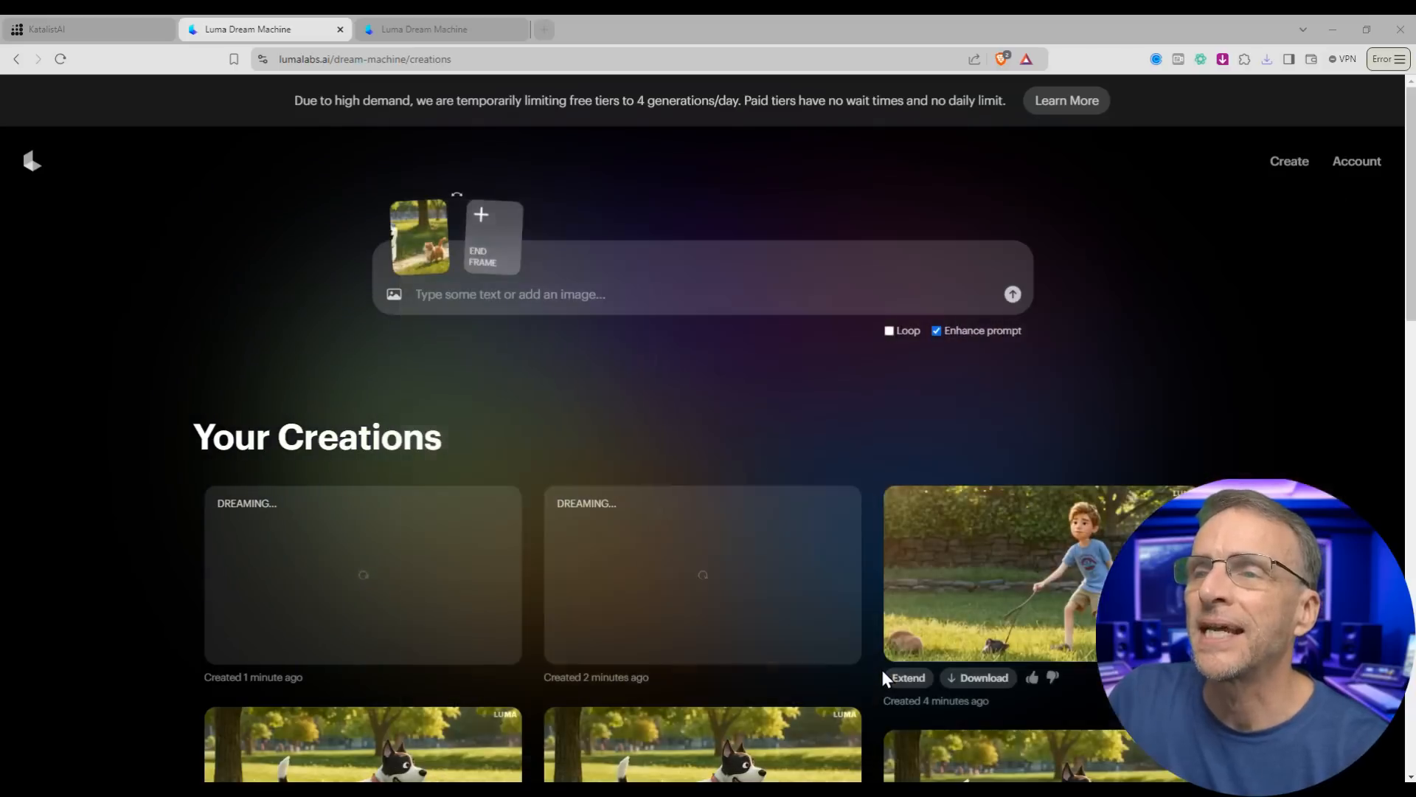
pyautogui.click(1013, 293)
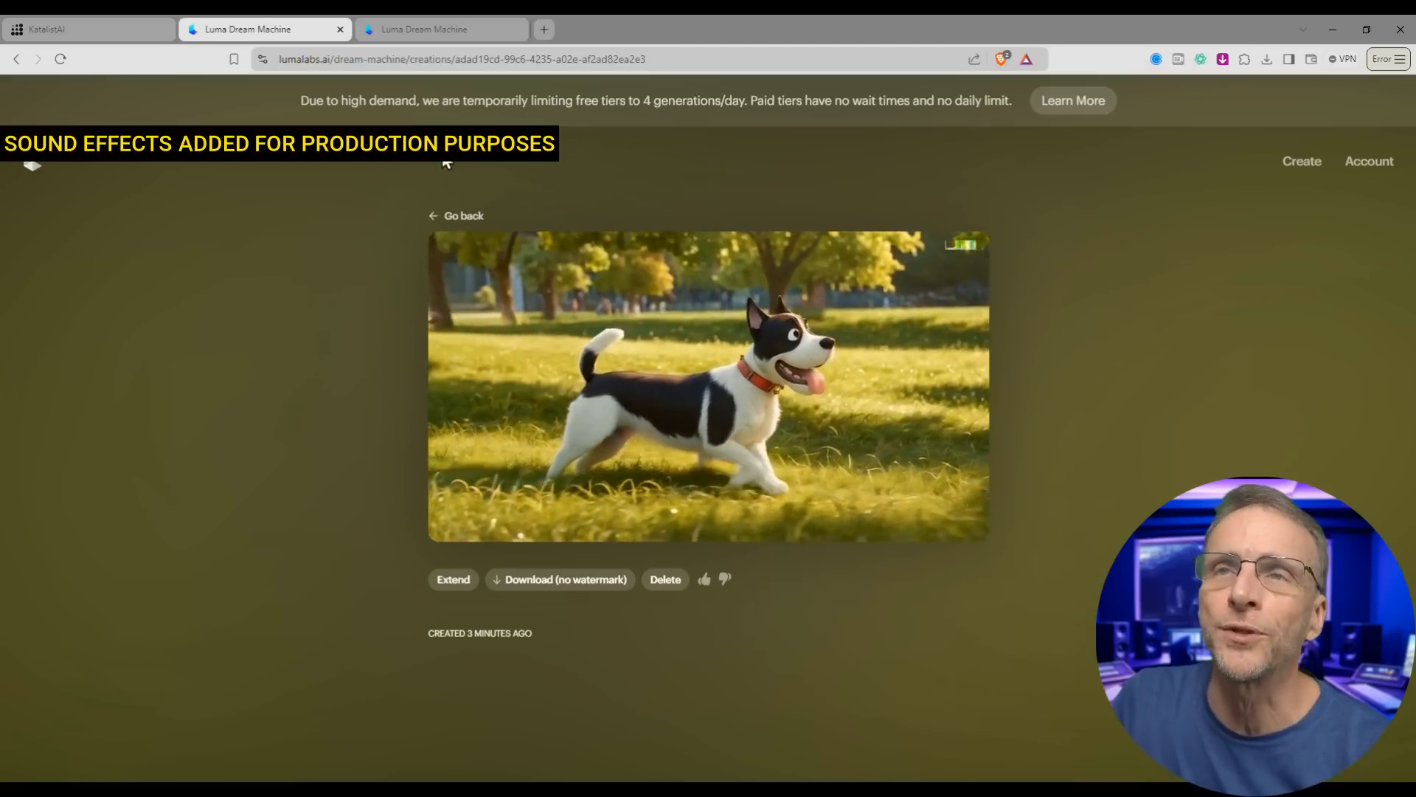
# Download the extended dog video without watermark and place it at the start of the timeline in Wondershare Filmora
pyautogui.click(574, 585)
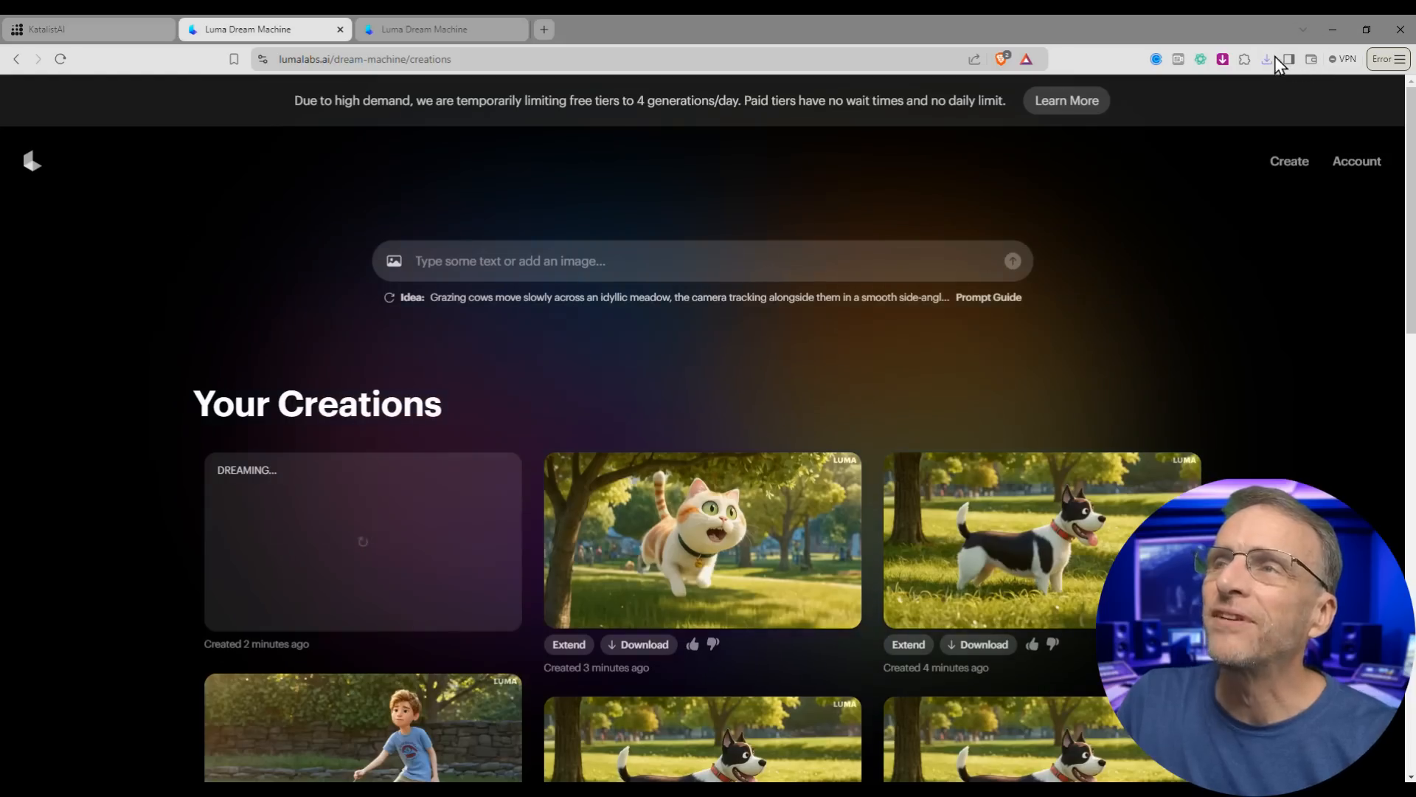
pyautogui.click(1268, 59)
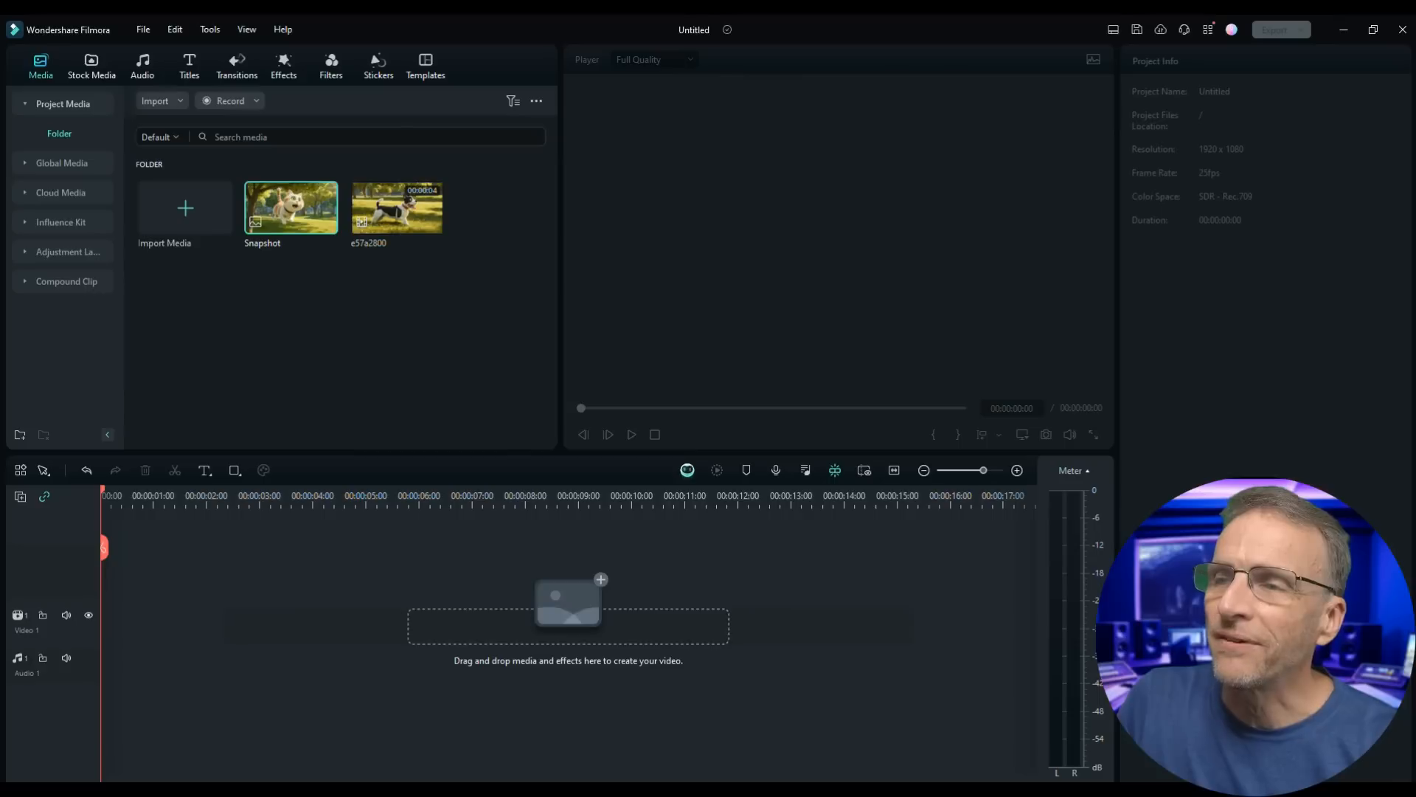
pyautogui.moveTo(292, 207); pyautogui.dragTo(2, 549)
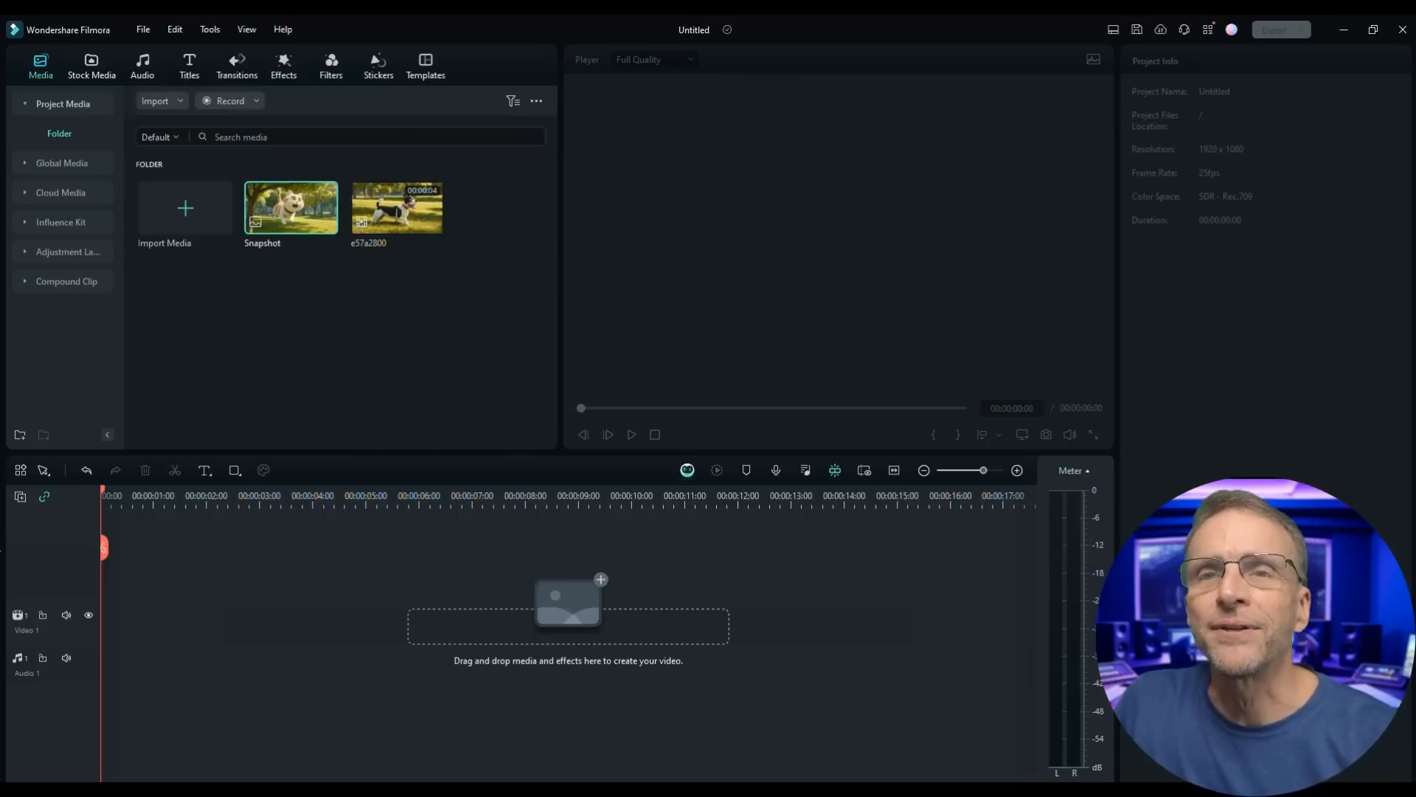
pyautogui.moveTo(2, 472); pyautogui.dragTo(249, 519)
pyautogui.moveTo(121, 538); pyautogui.dragTo(125, 561)
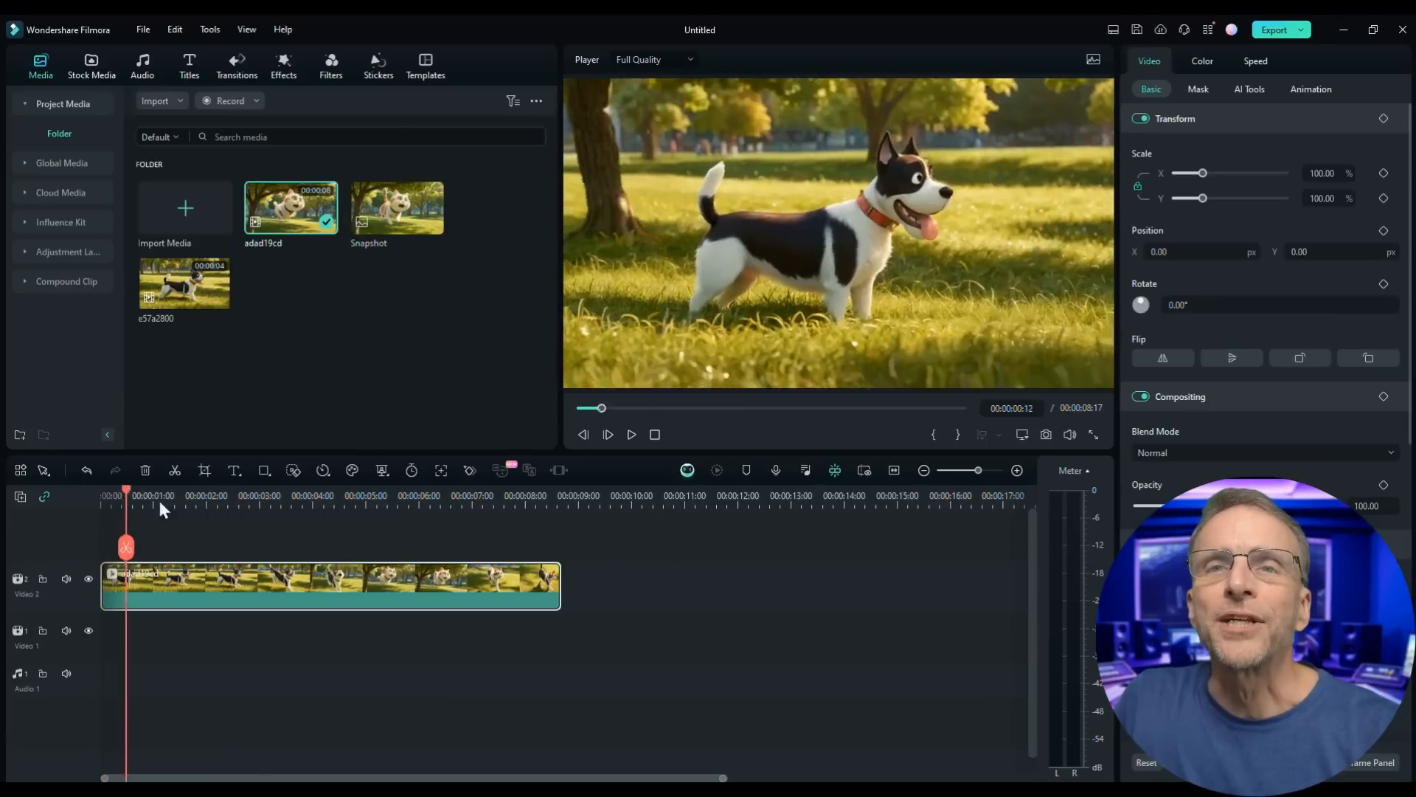
# Save a snapshot of the extended clip's last frame at 00:00:08:16 as Snapshot_1.PNG in the Luma Extend Demo folder
pyautogui.moveTo(158, 497); pyautogui.dragTo(561, 529)
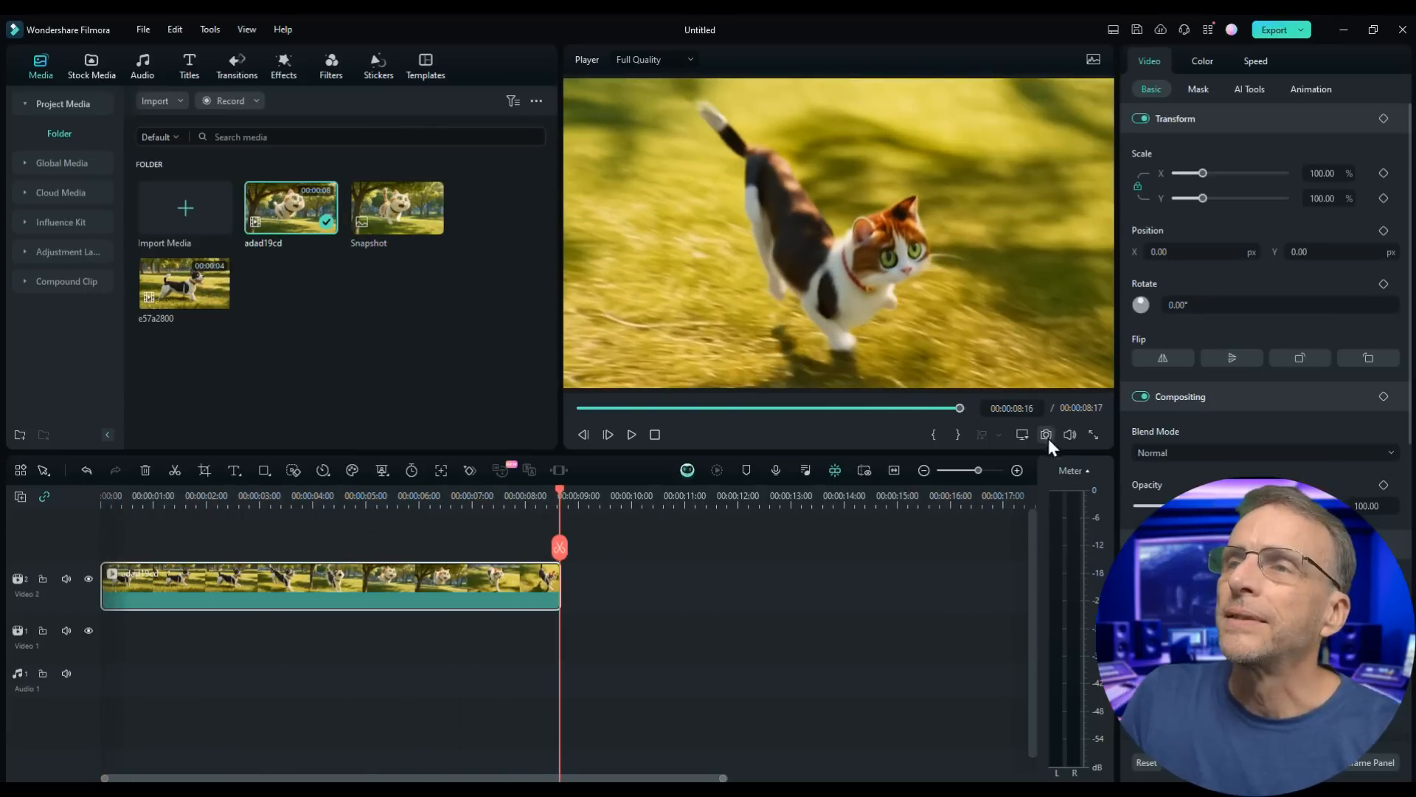
pyautogui.click(1046, 435)
pyautogui.click(784, 427)
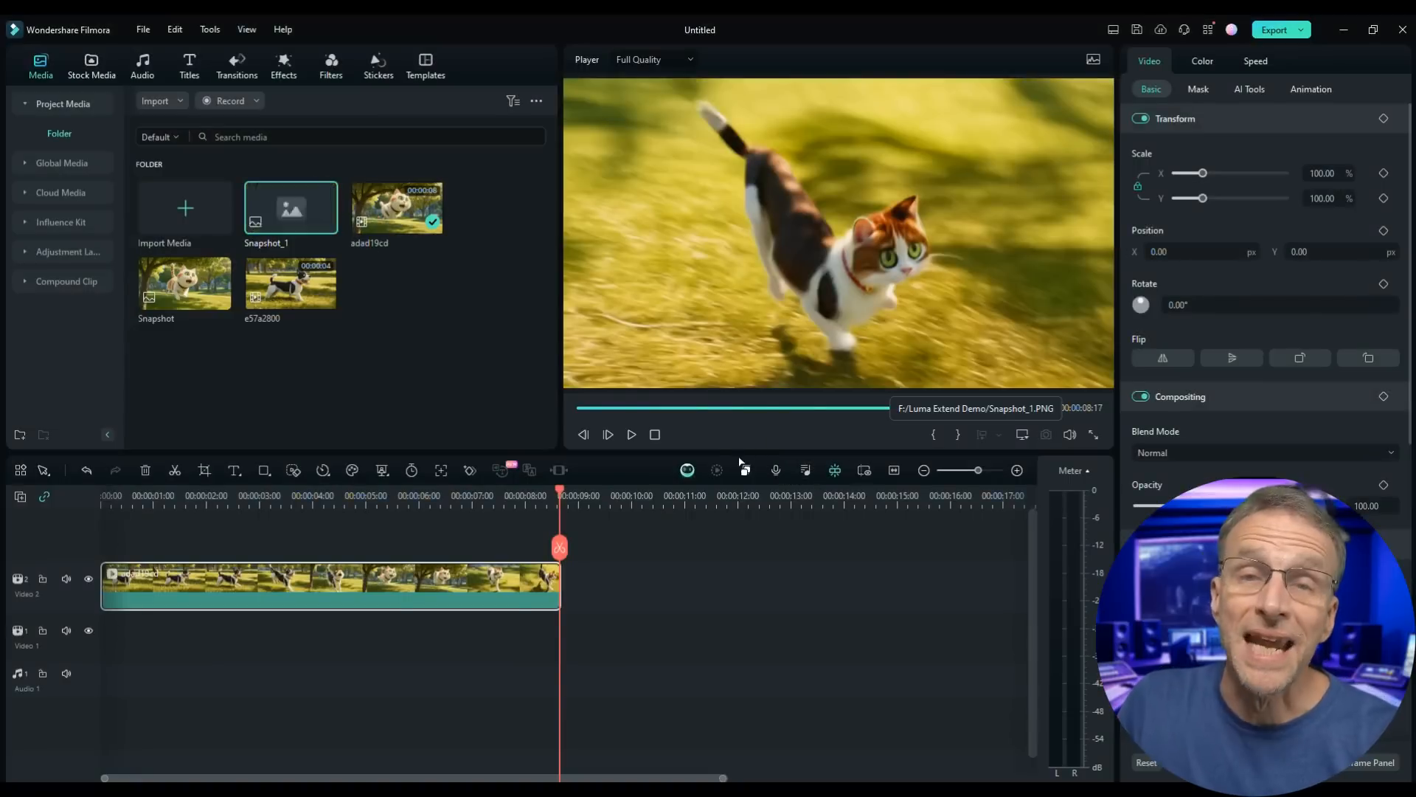
pyautogui.click(1346, 30)
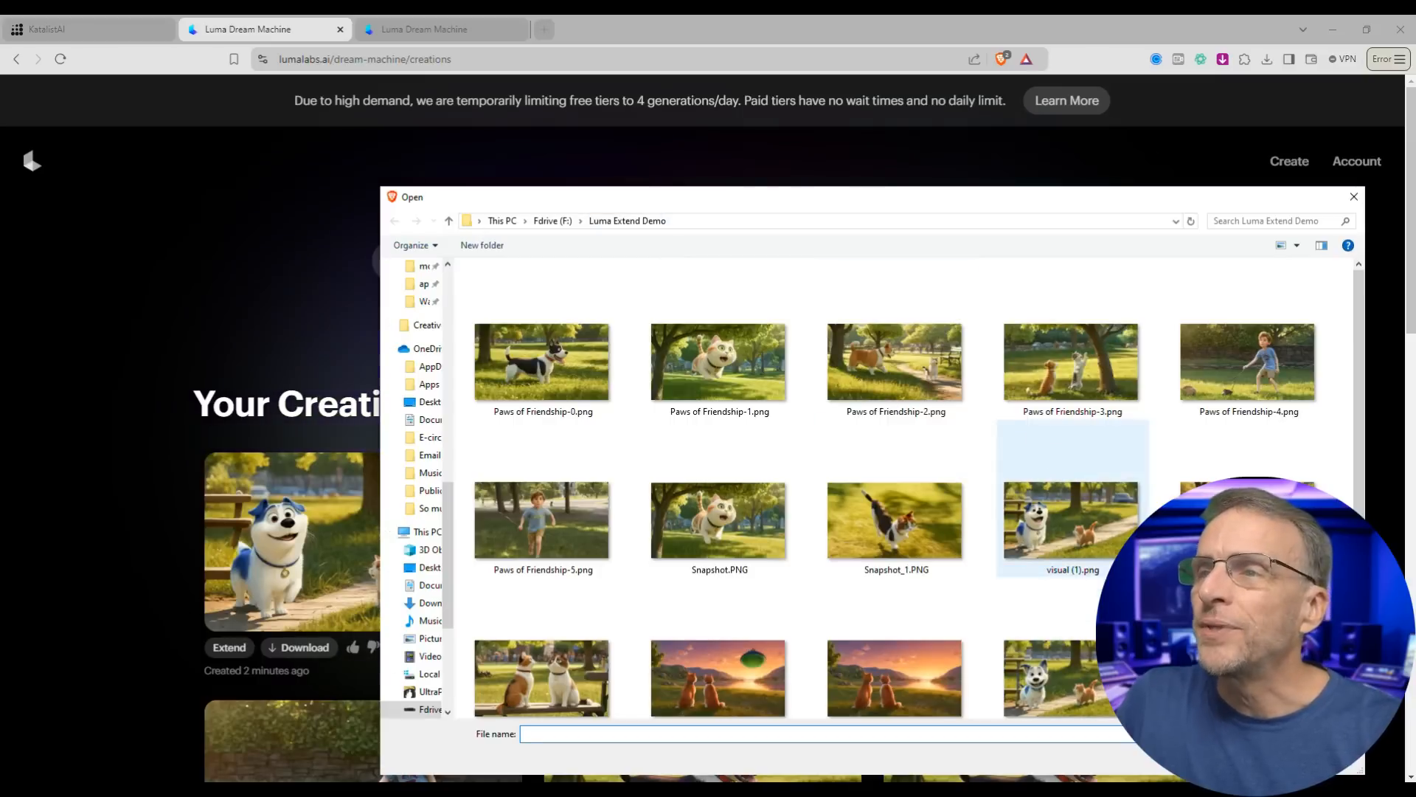
# In Luma Dream Machine, generate a video with Snapshot_1.PNG as the start frame and Paws of Friendship-3.png as the end frame
pyautogui.doubleClick(928, 543)
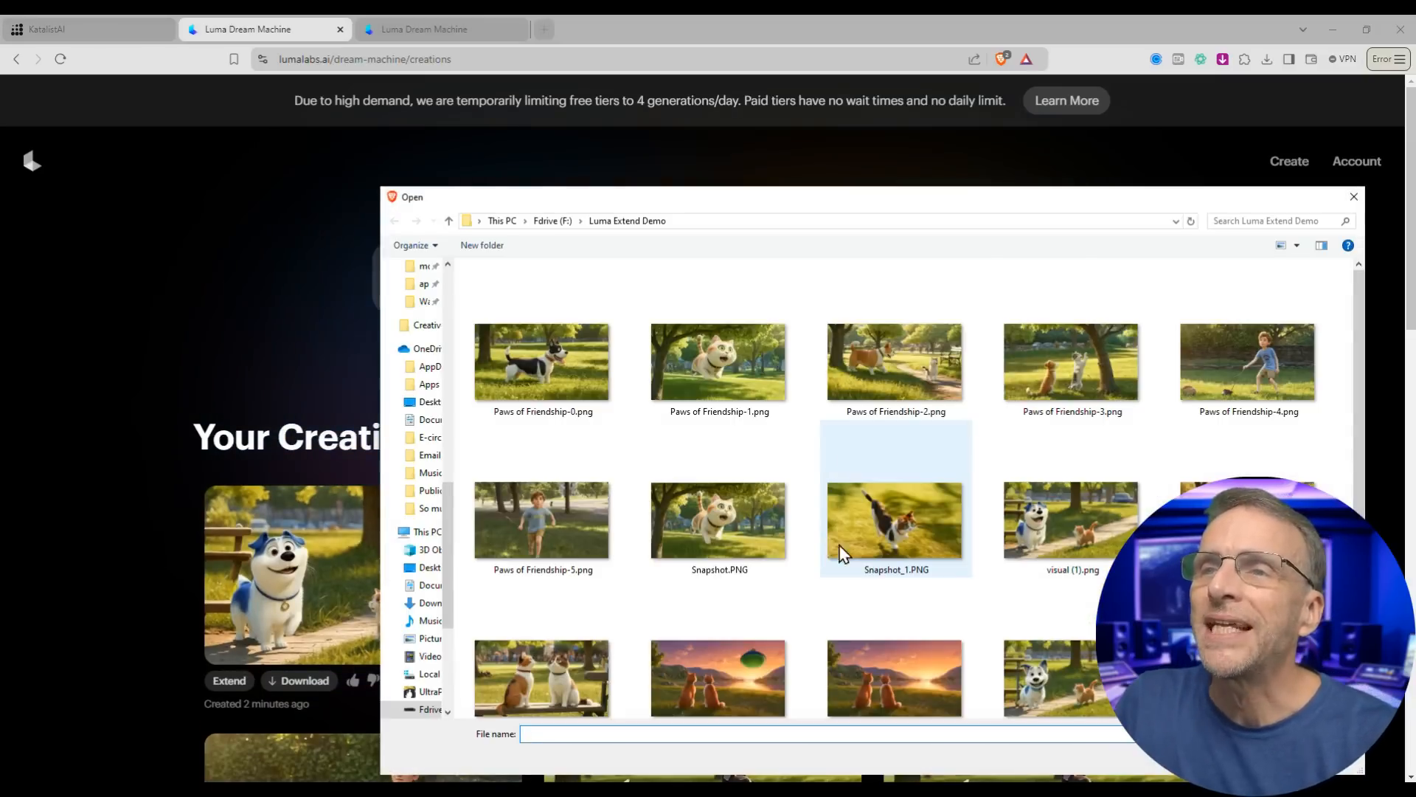
pyautogui.doubleClick(1086, 351)
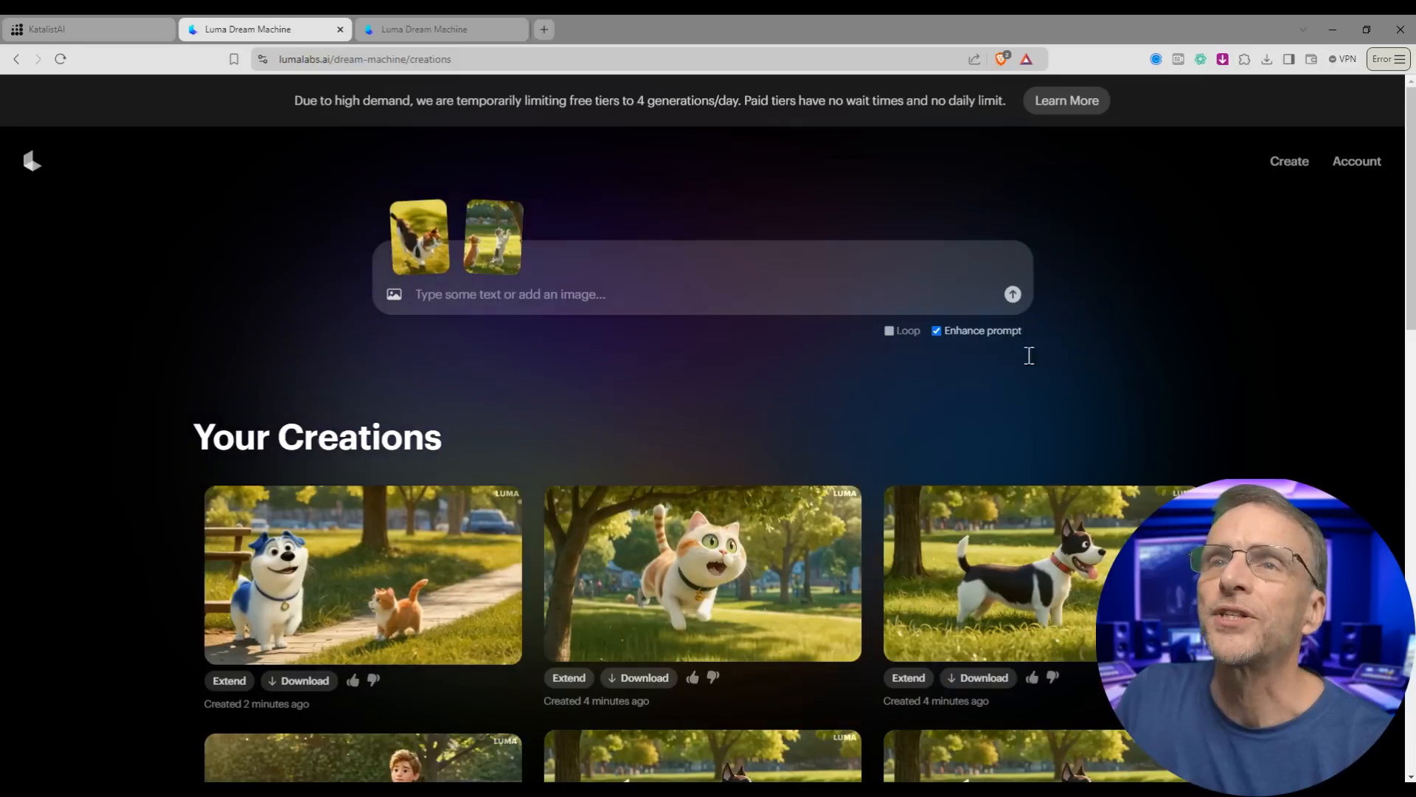
pyautogui.scroll(-2, 637, 332)
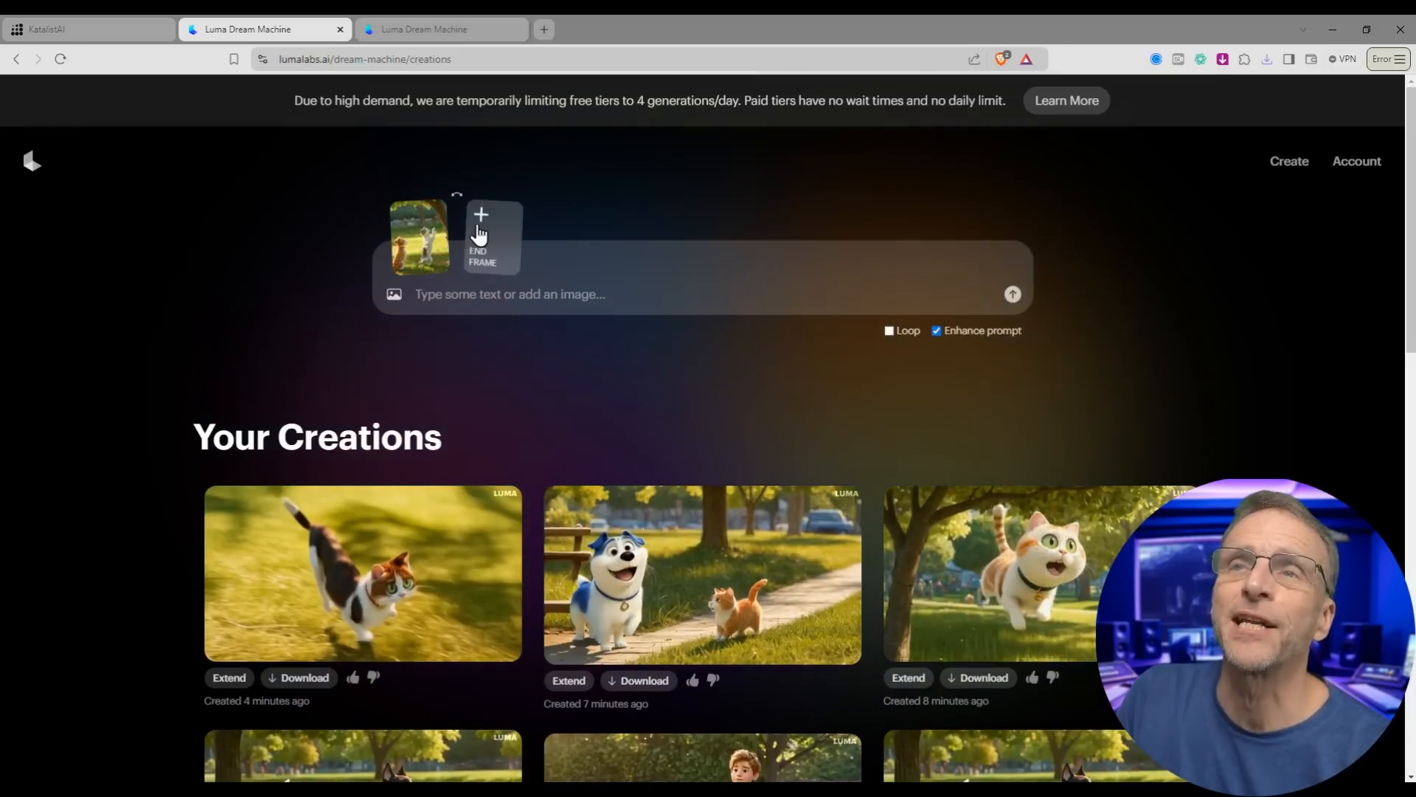
# Add Paws of Friendship-2.png as the end frame of the video starting with Paws of Friendship-3.png and generate it
pyautogui.click(479, 218)
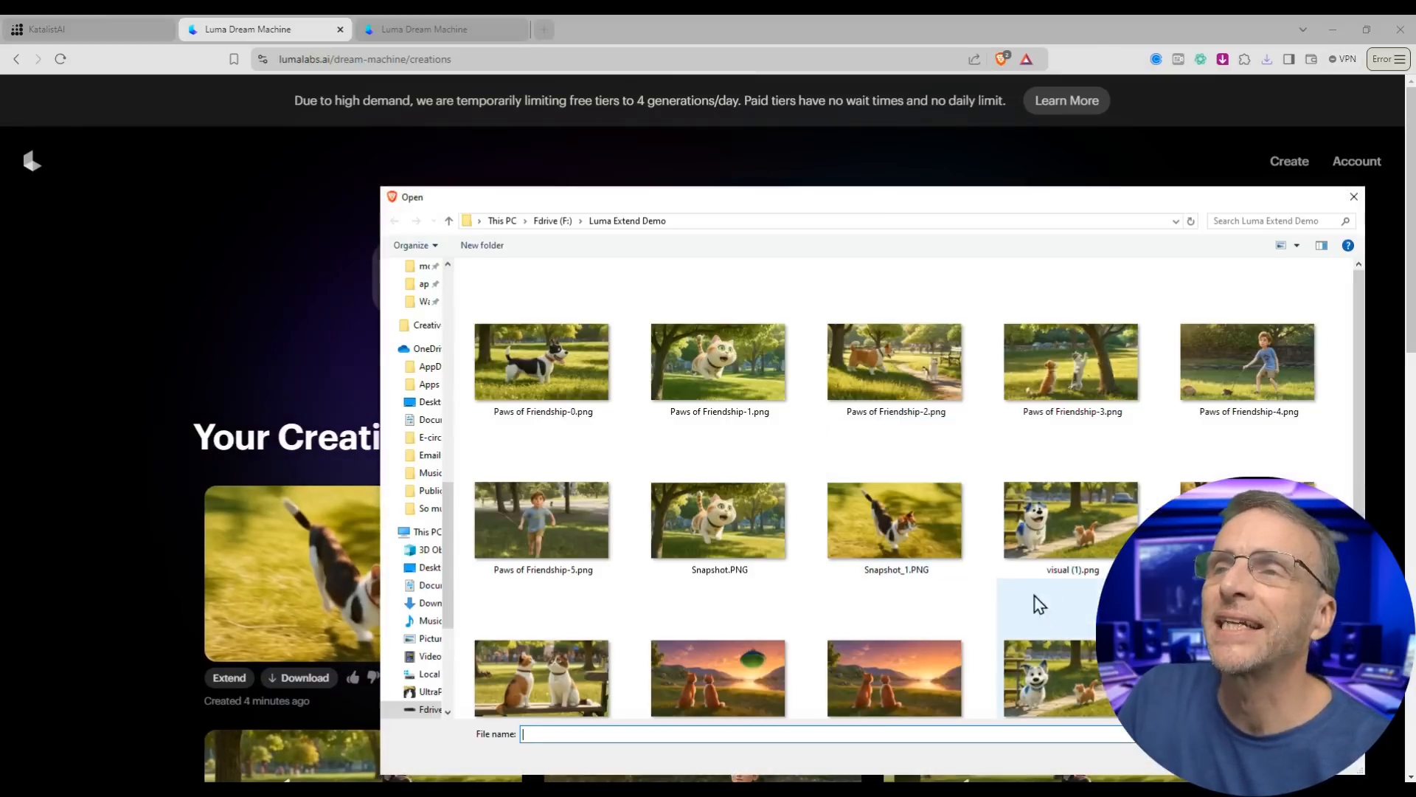
pyautogui.doubleClick(891, 344)
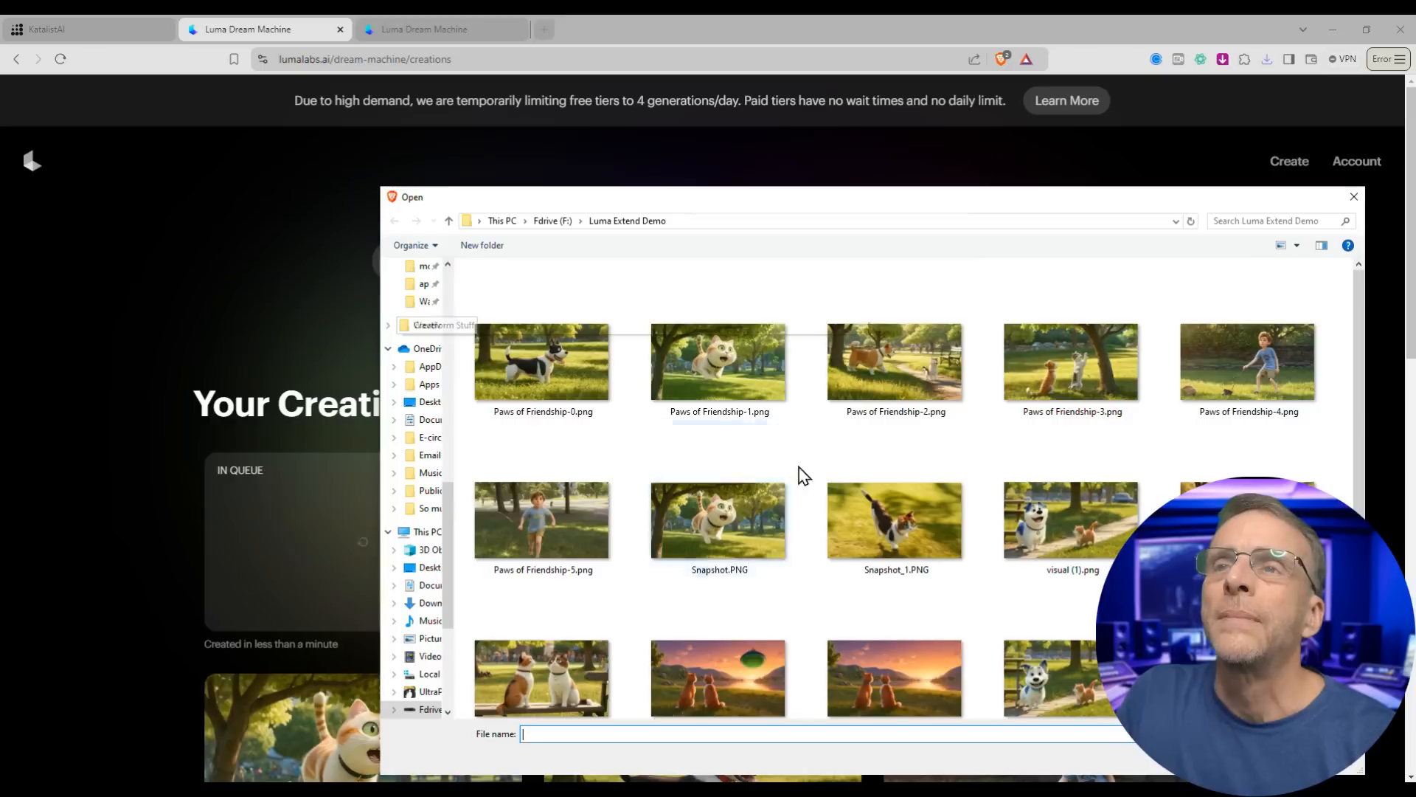
# Generate a video from Paws of Friendship-2.png with the prompt "dog walks toward two orange tabby cats who are walking to the beach to watch the sunset"
pyautogui.doubleClick(870, 387)
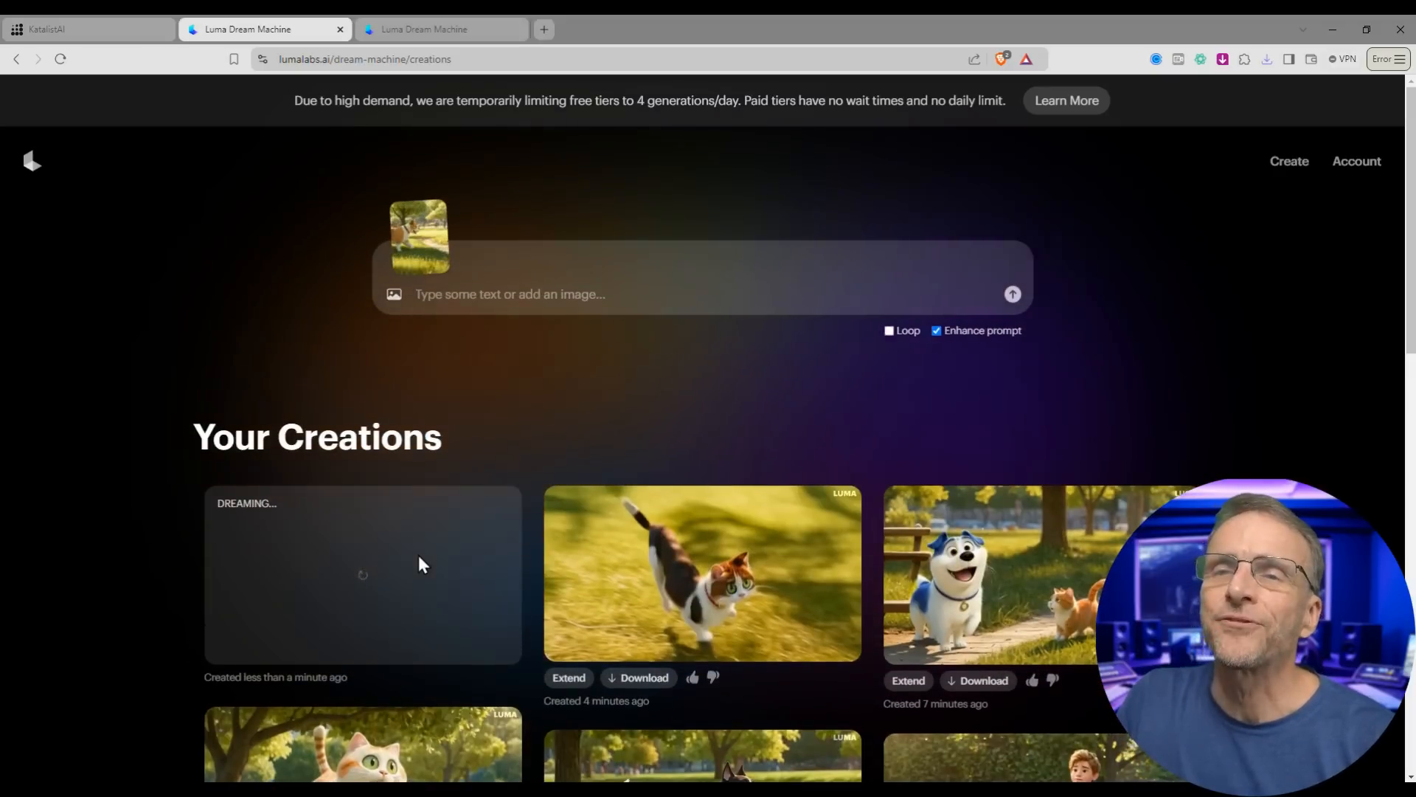
pyautogui.click(477, 231)
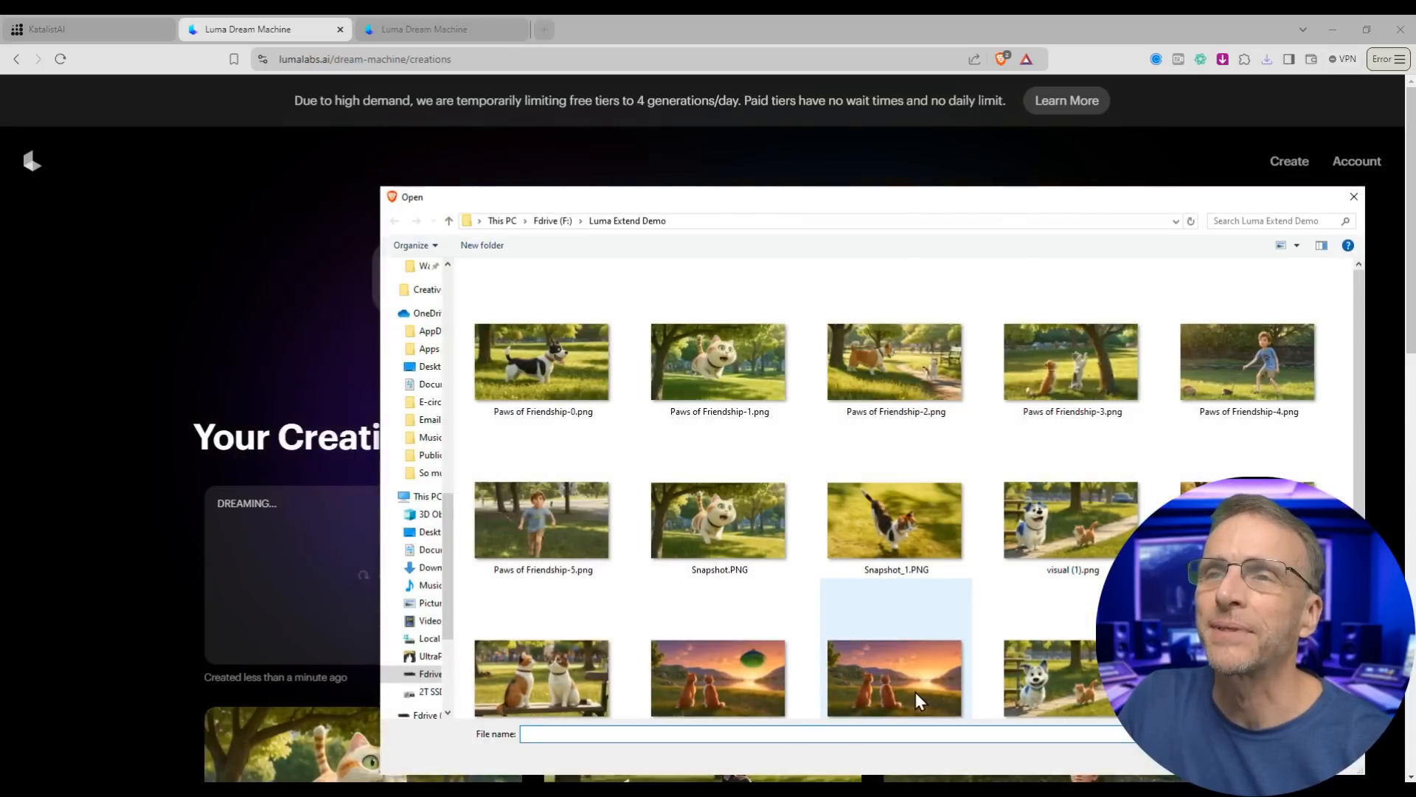
pyautogui.doubleClick(891, 369)
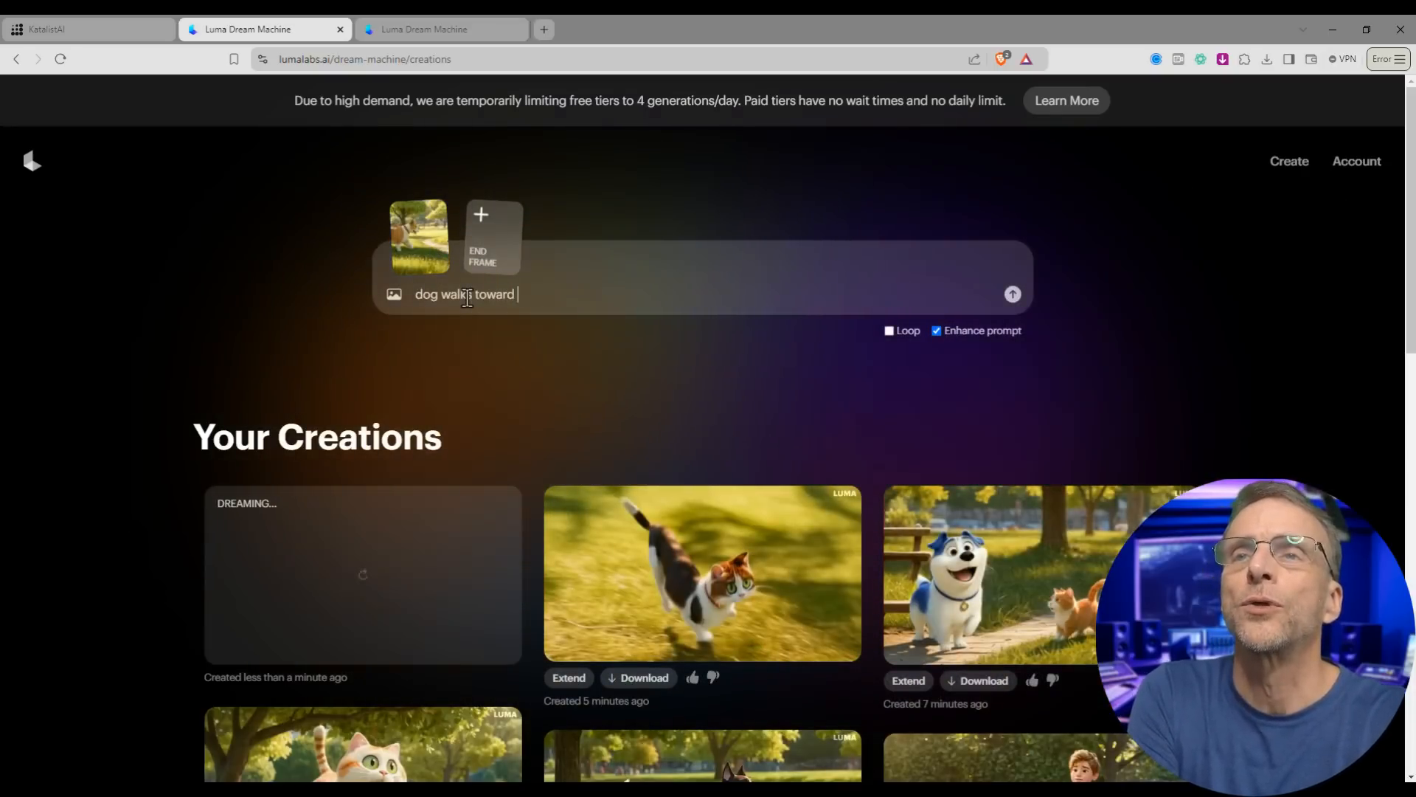
pyautogui.press('BackSpace')
pyautogui.press('BackSpace')
pyautogui.write('wo orange tabby cats who a')
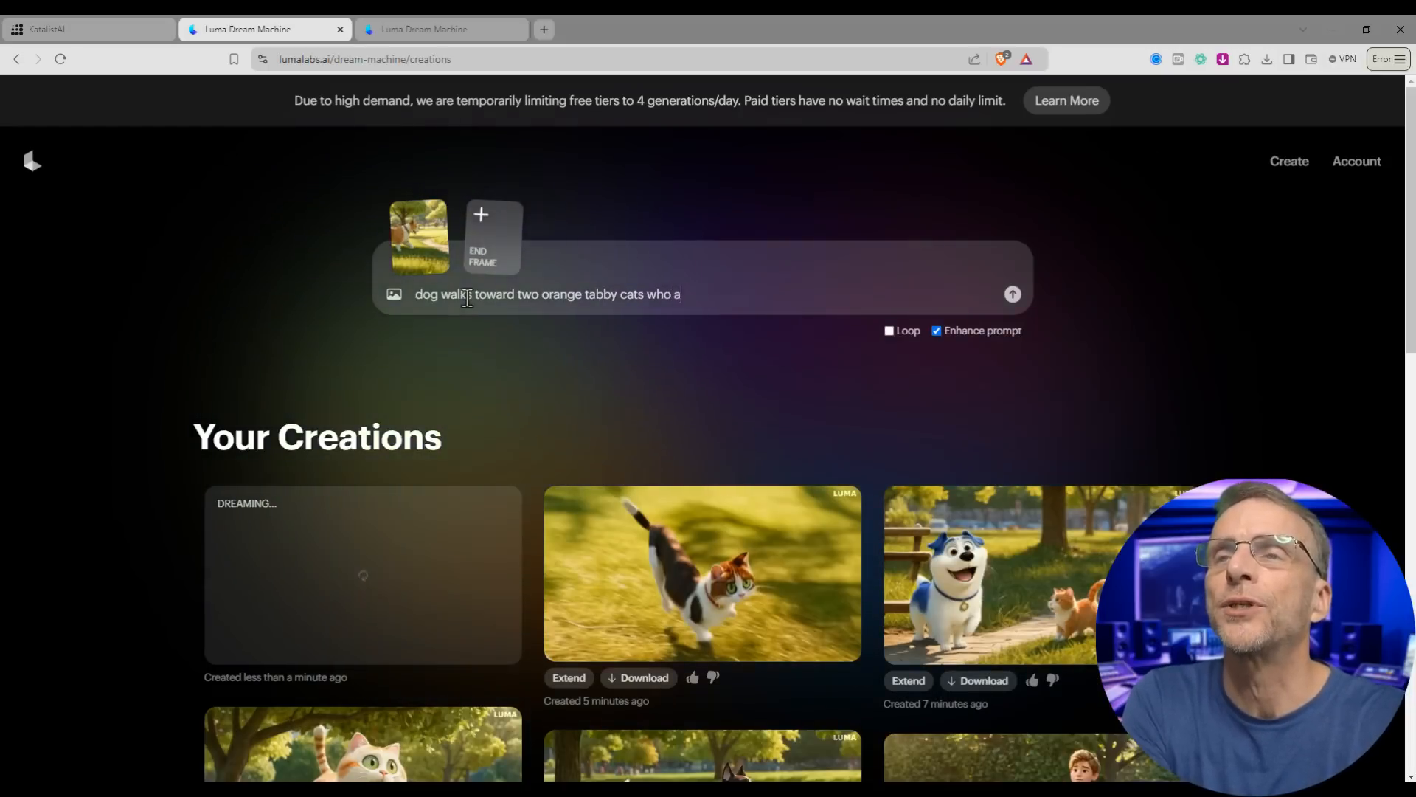
pyautogui.write('re walking to the beach t')
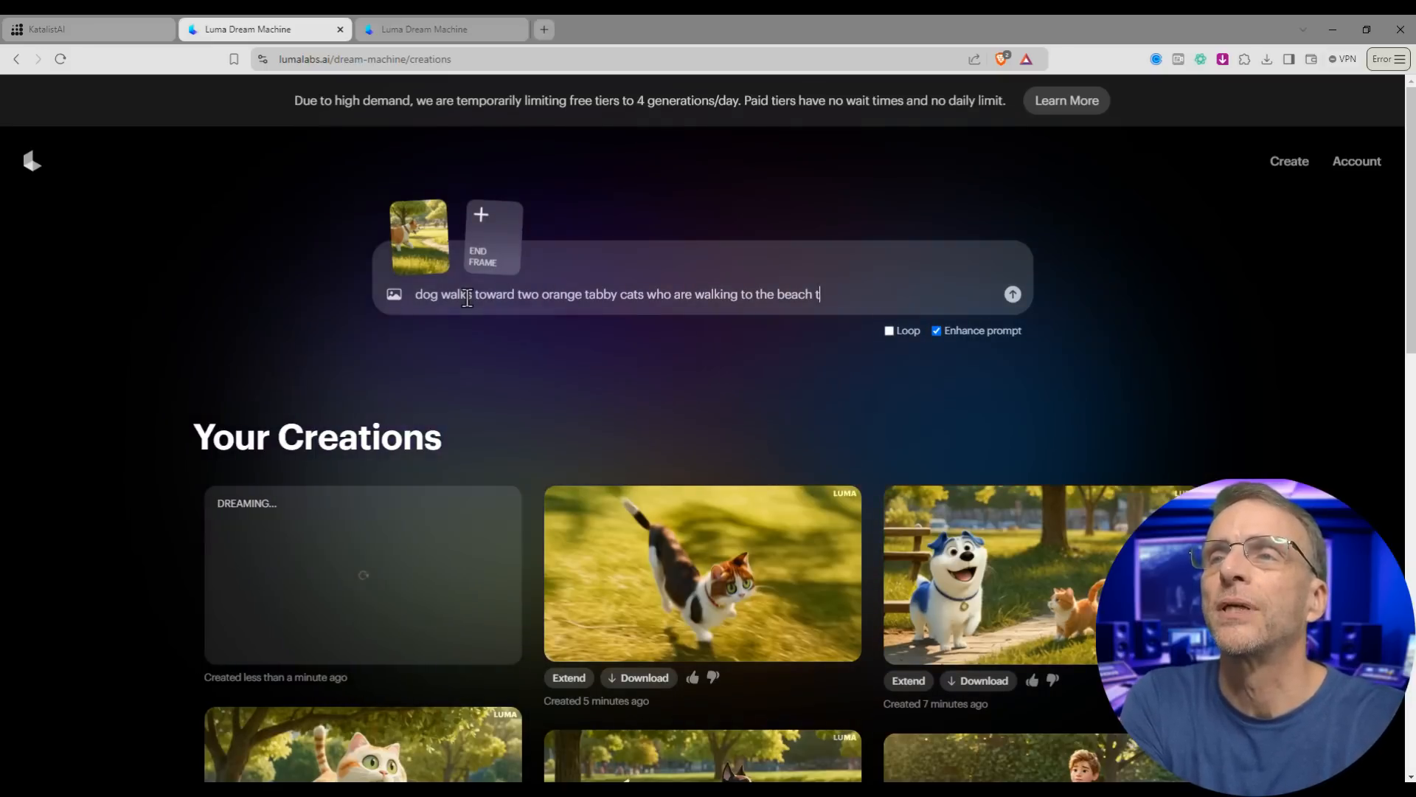
pyautogui.write('o watch the sunset')
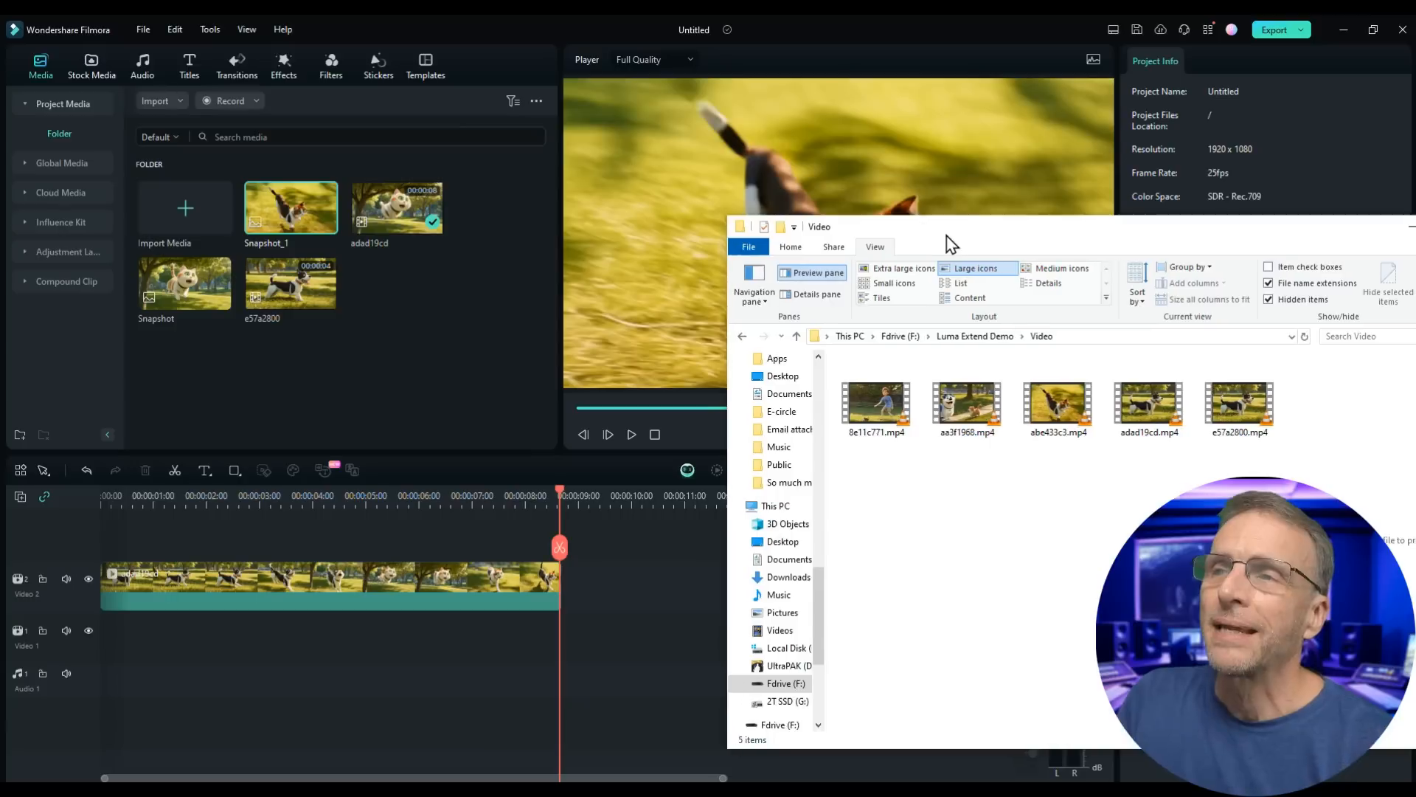
# Place the abe433c3 and e57a2800 clips after the extended clip on the timeline in Wondershare Filmora and scrub through the sequence
pyautogui.moveTo(949, 241); pyautogui.dragTo(966, 76)
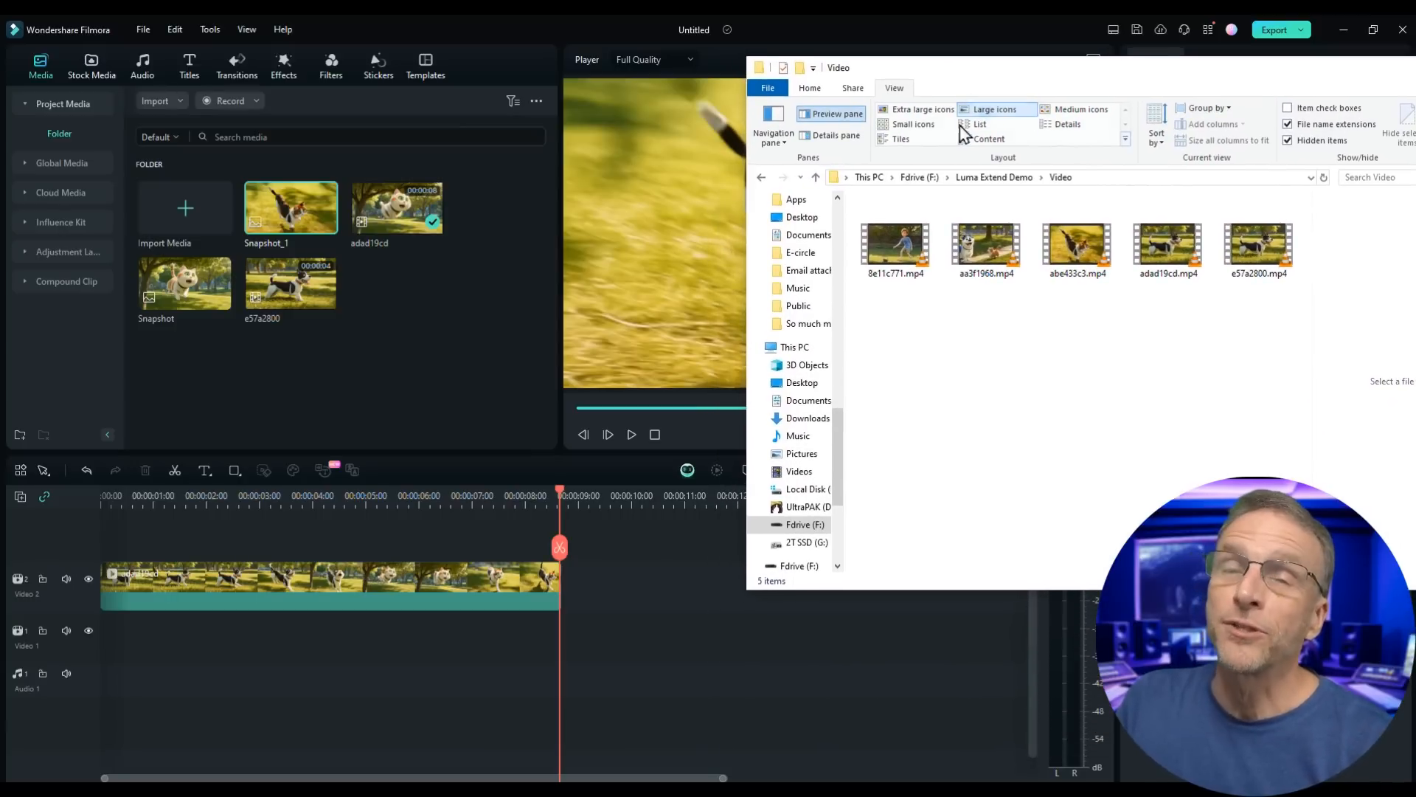
pyautogui.moveTo(1077, 243); pyautogui.dragTo(587, 592)
pyautogui.moveTo(560, 491); pyautogui.dragTo(780, 495)
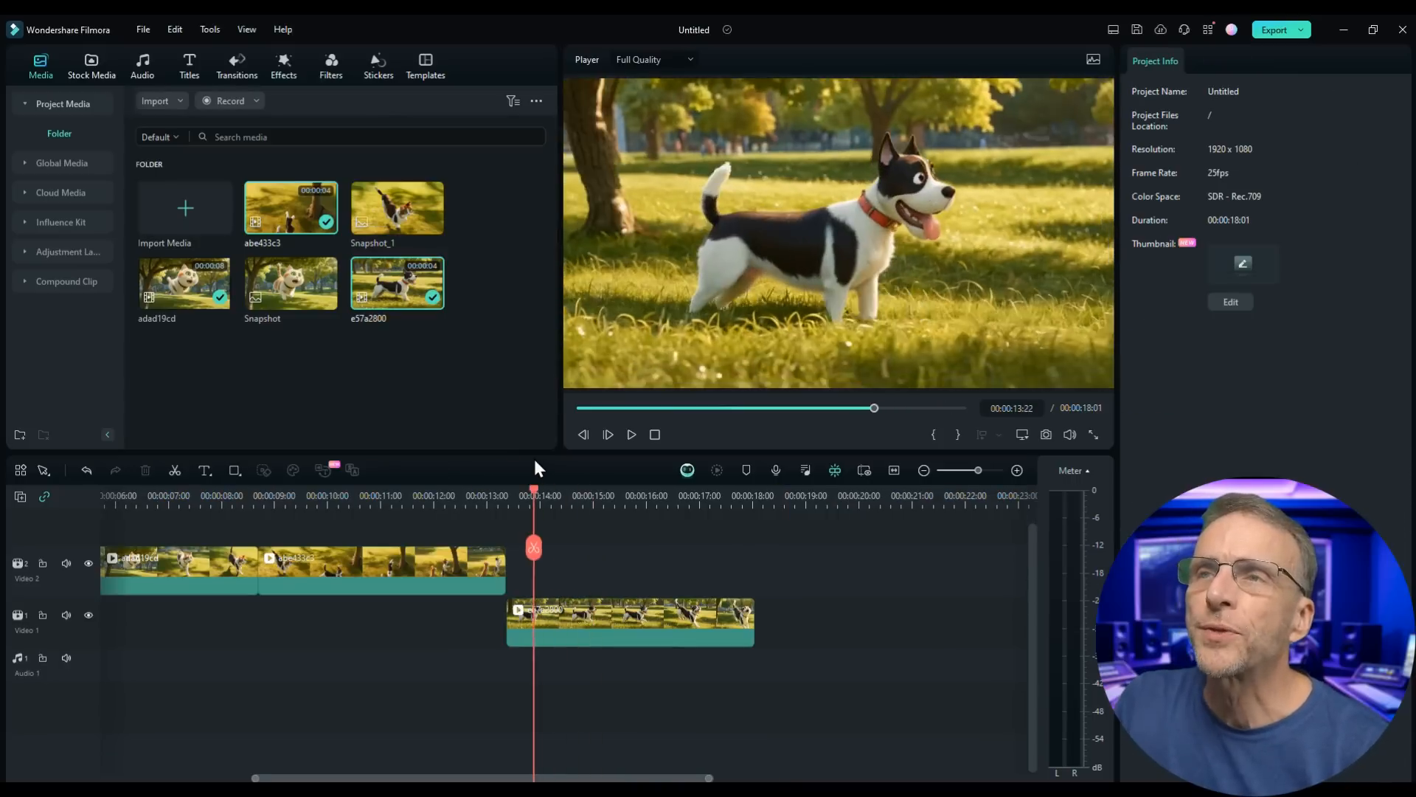
pyautogui.moveTo(535, 489); pyautogui.dragTo(755, 489)
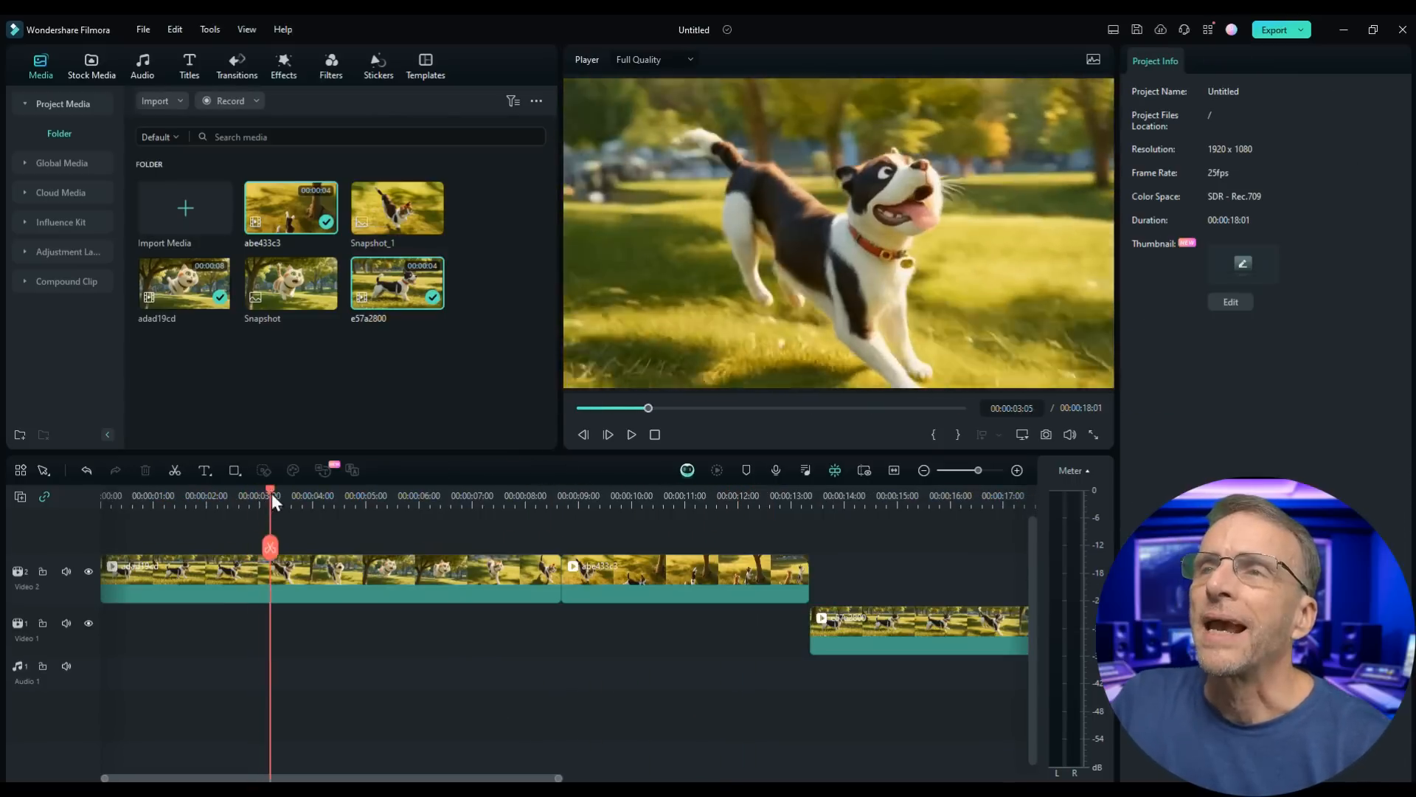
pyautogui.moveTo(272, 493); pyautogui.dragTo(655, 494)
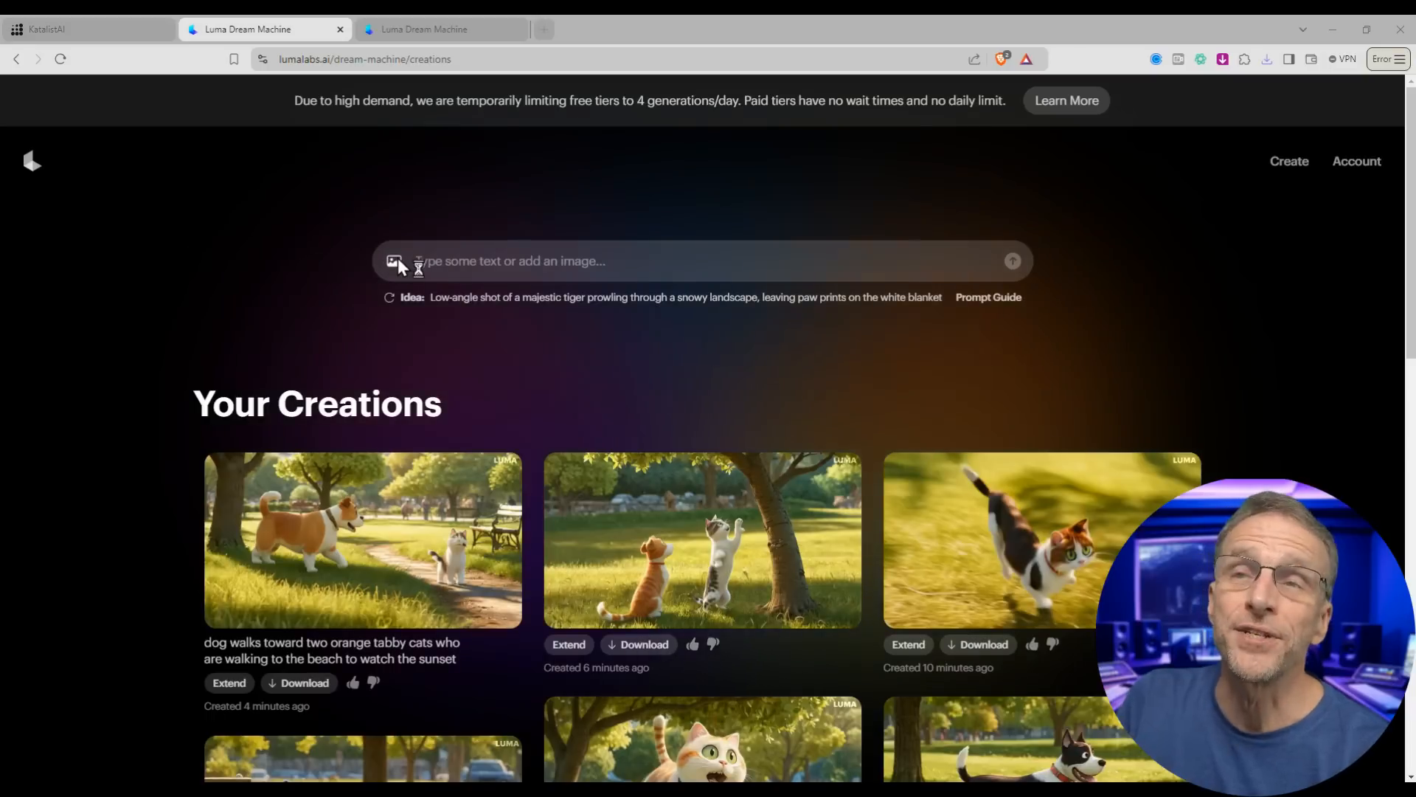
# In Luma Dream Machine, set Paws of Friendship-2.png as the start frame and visual (2).png as the end frame of a new video
pyautogui.click(397, 258)
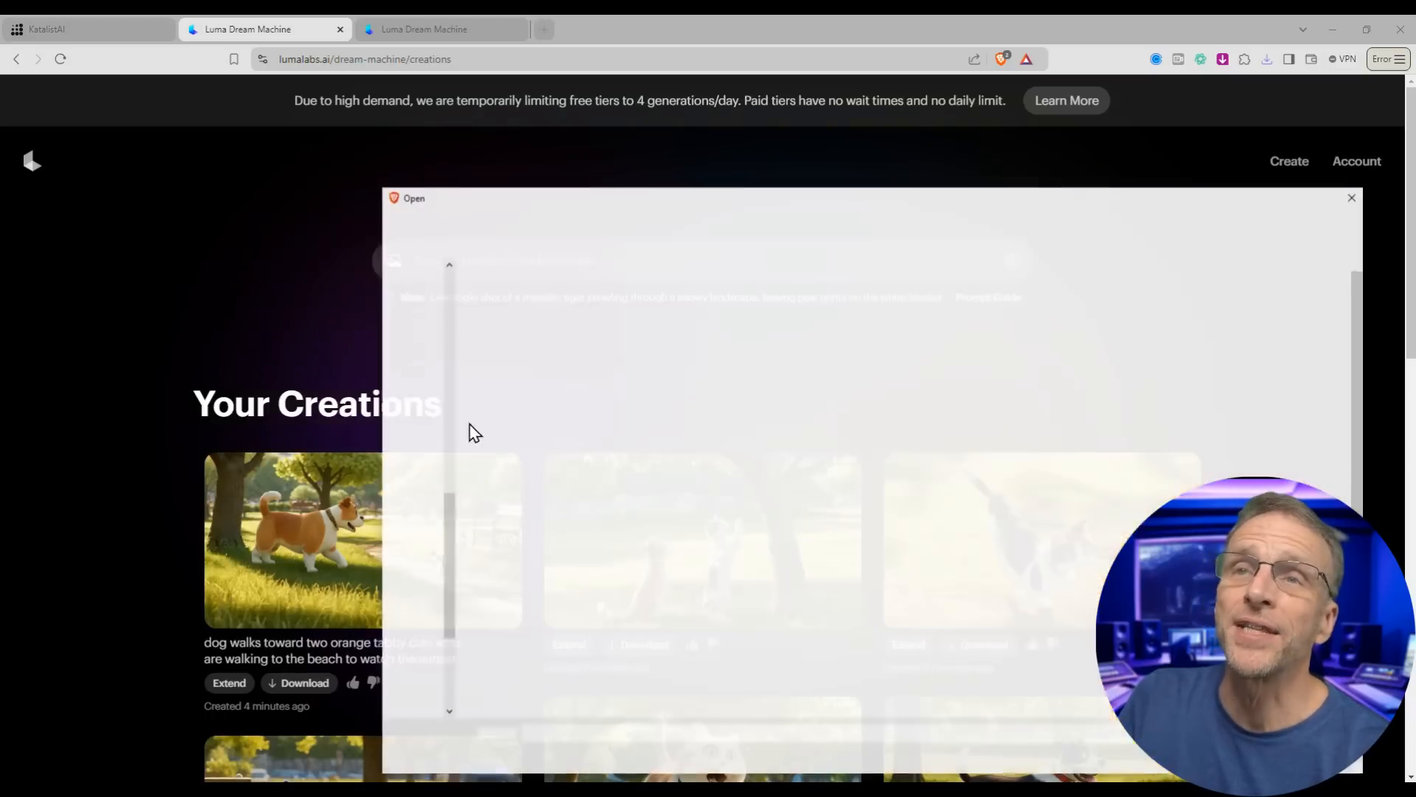
pyautogui.doubleClick(1048, 363)
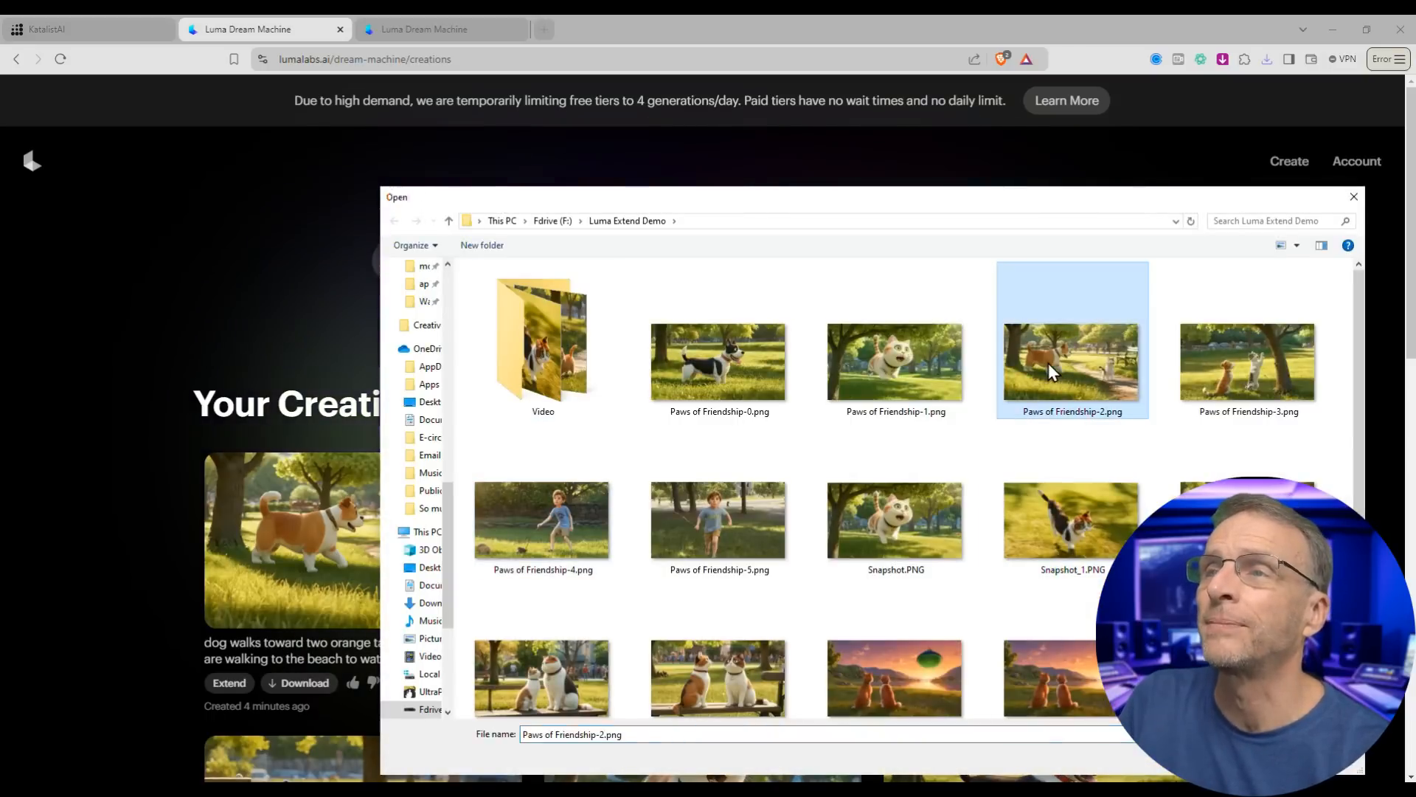
pyautogui.click(395, 294)
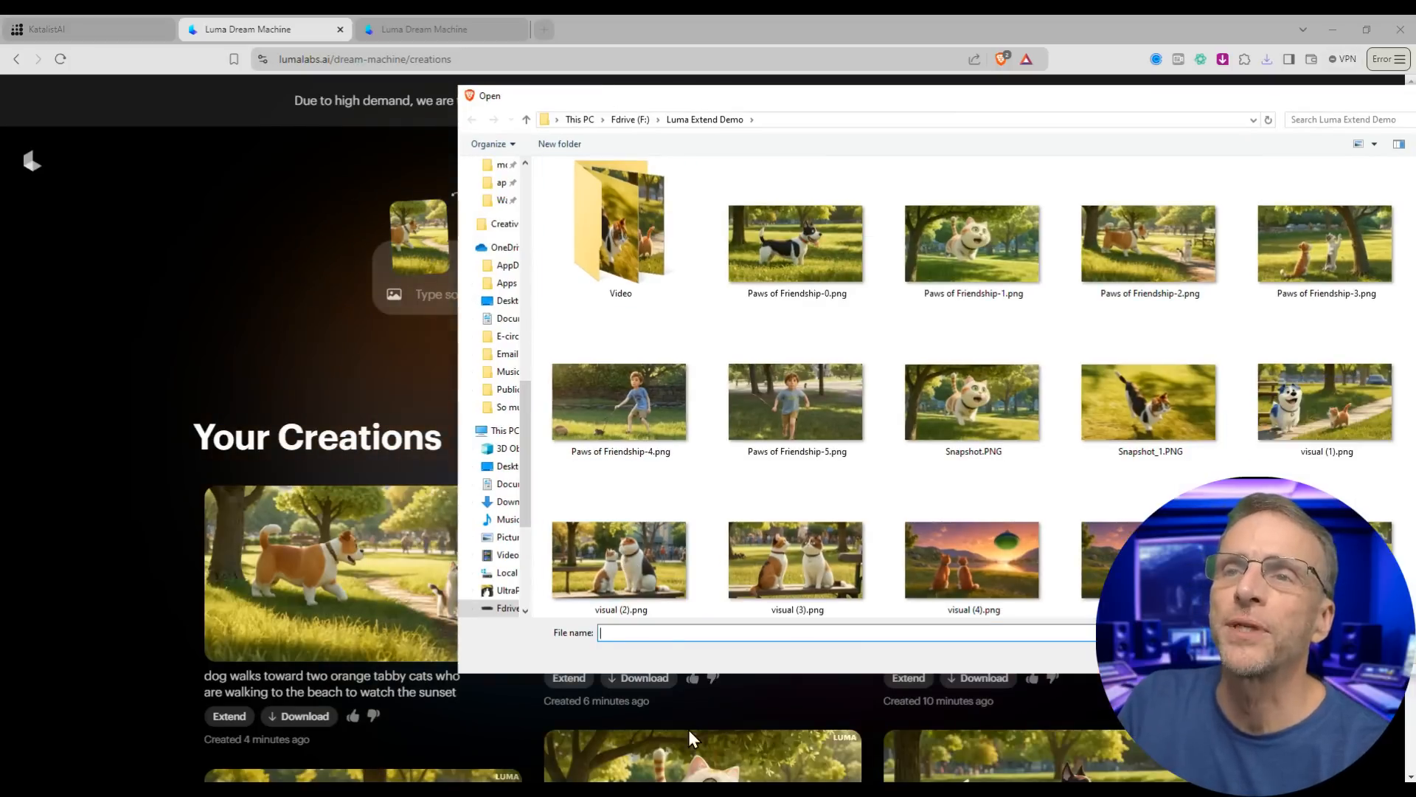
pyautogui.doubleClick(643, 579)
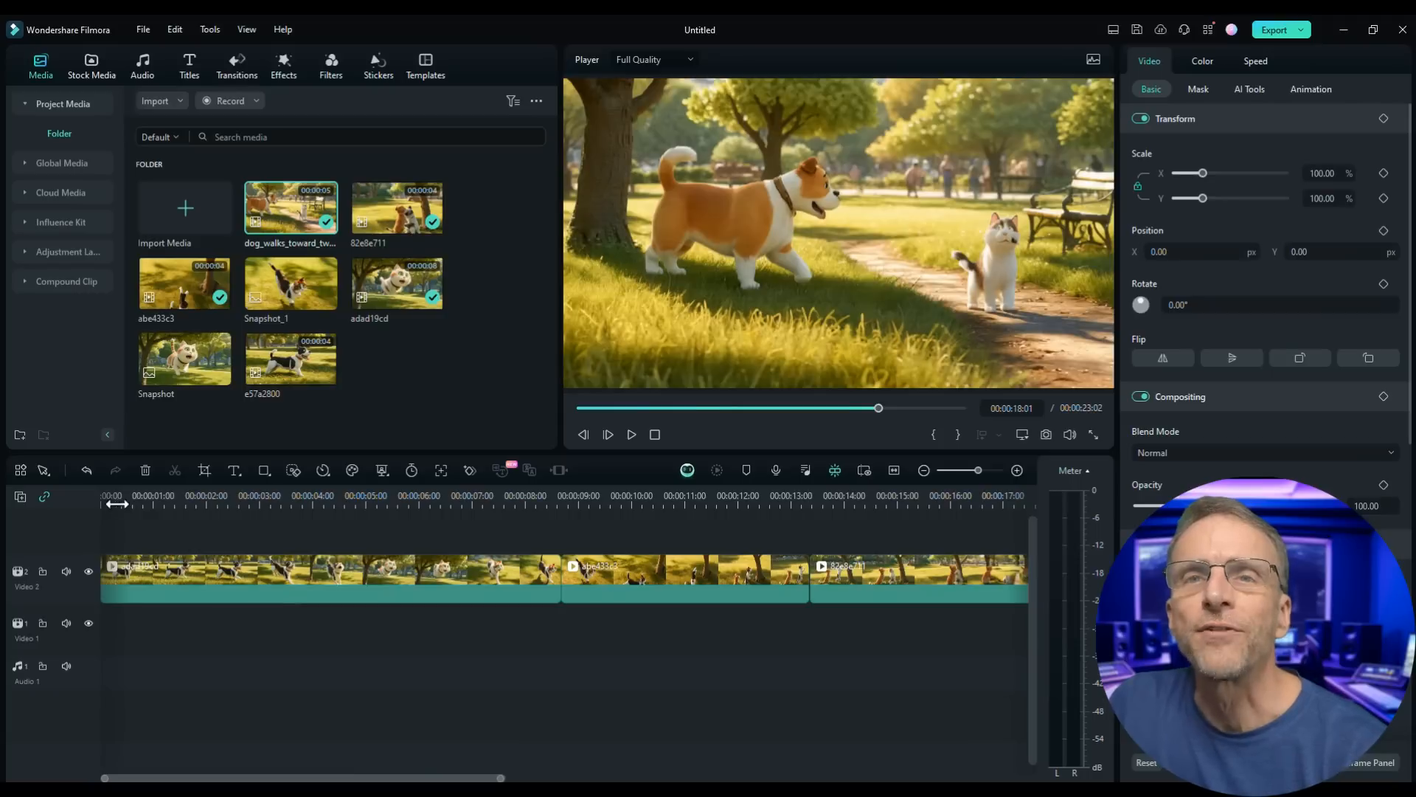
# Switch to Wondershare Filmora and play the assembled timeline from the beginning
pyautogui.click(106, 503)
pyautogui.click(633, 435)
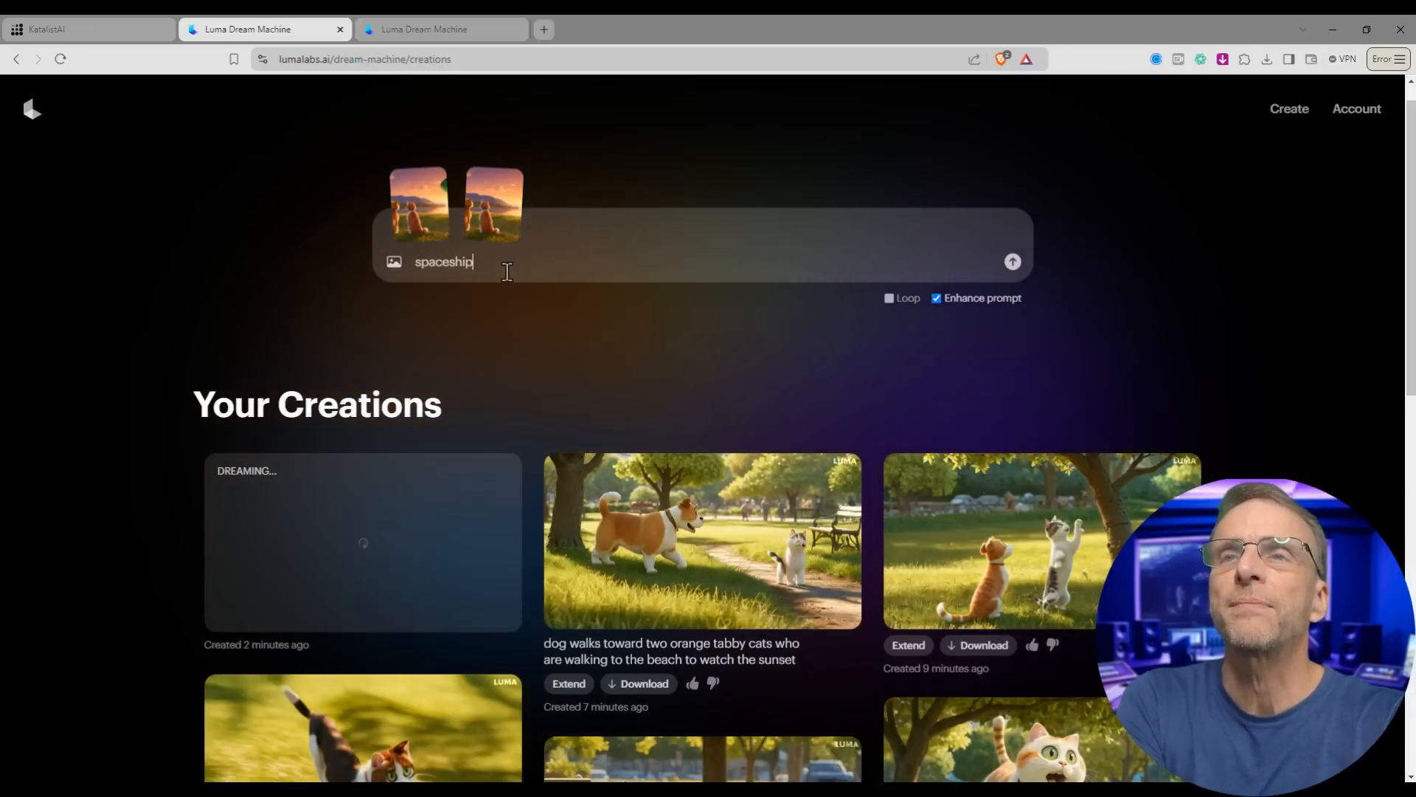
# In Luma Dream Machine, complete the prompt "spaceship flies away as cats watch sunset" for the video between the two sunset frames
pyautogui.write('flies')
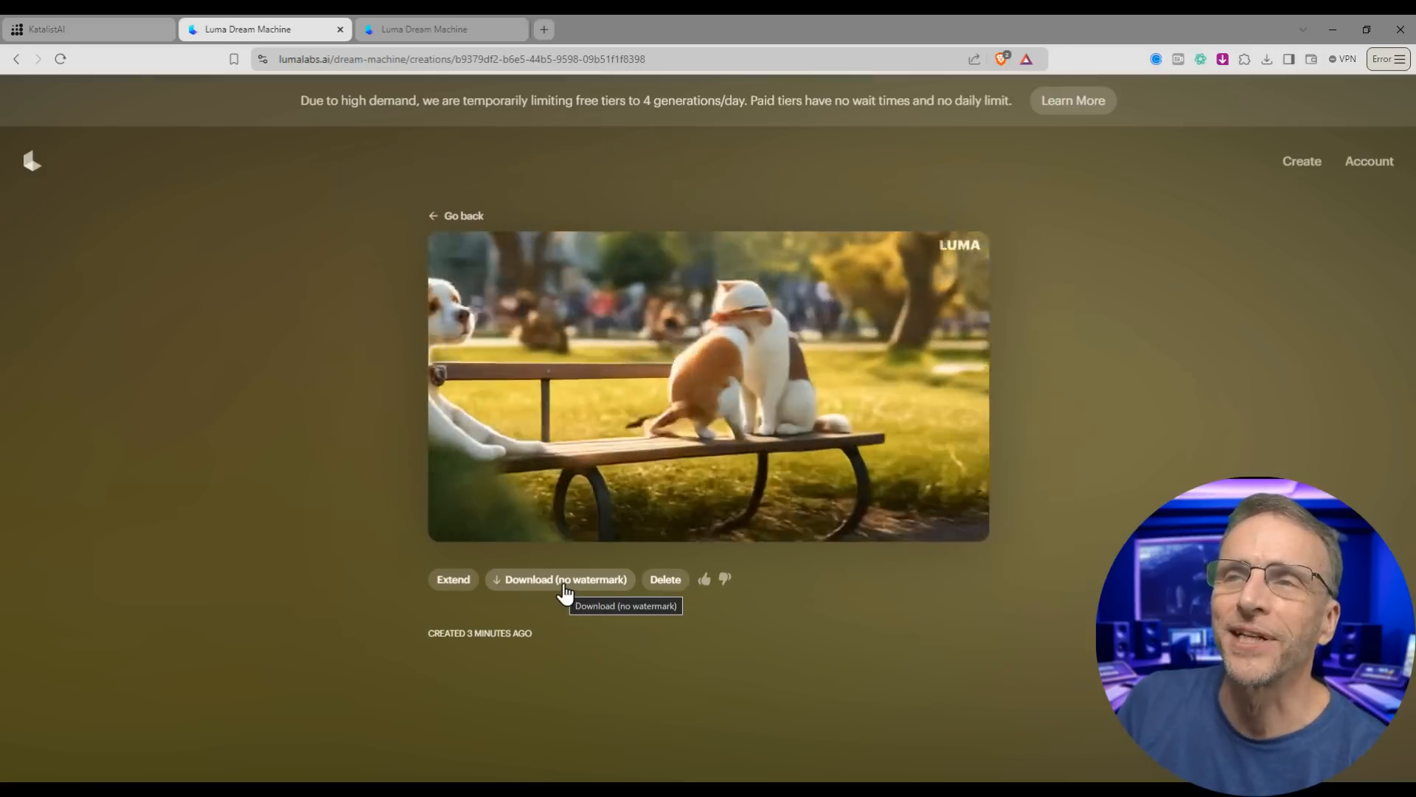
# Download the dog-and-cat bench video without watermark, place b9379df2 after the 82e8e711 clip in Wondershare Filmora and scrub through it
pyautogui.click(563, 588)
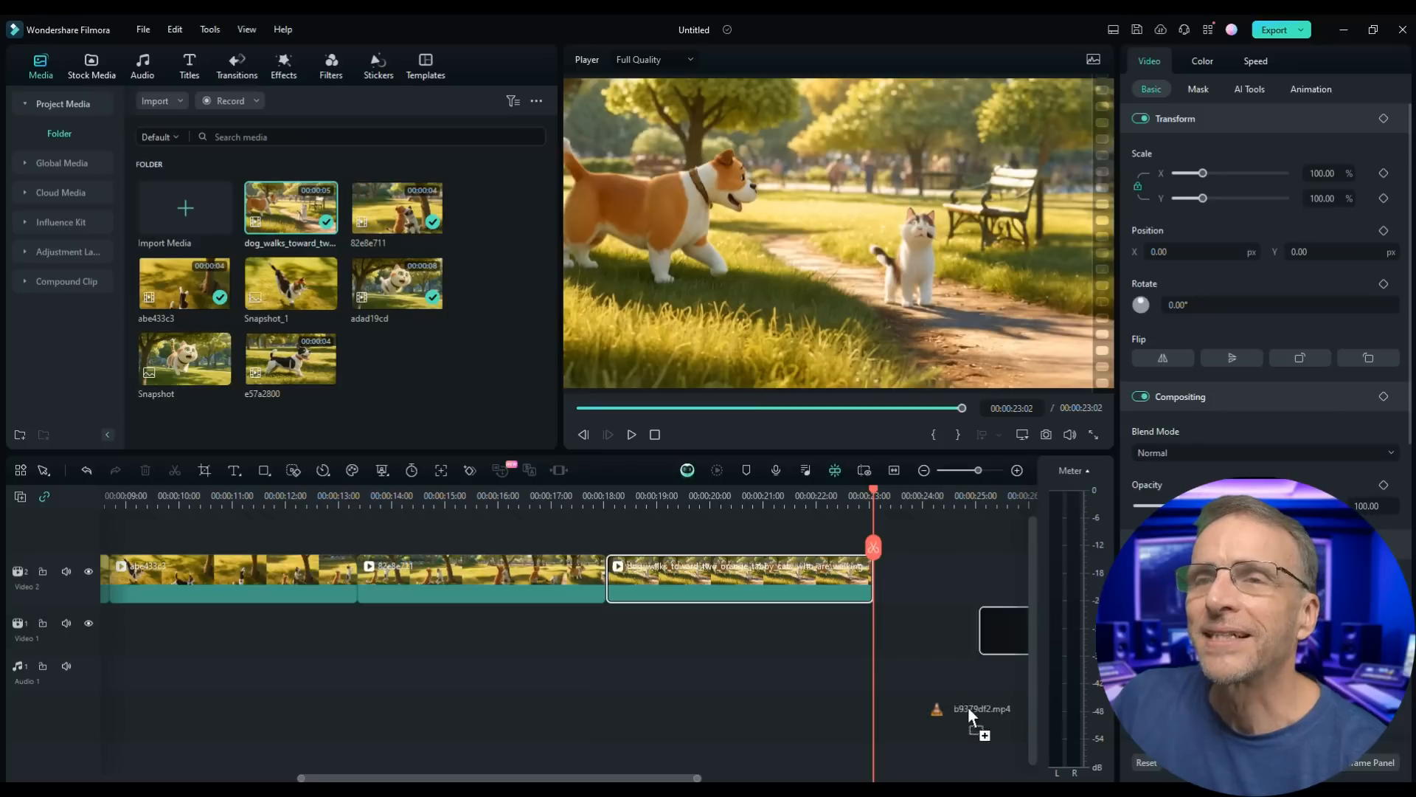
pyautogui.moveTo(968, 707); pyautogui.dragTo(913, 538)
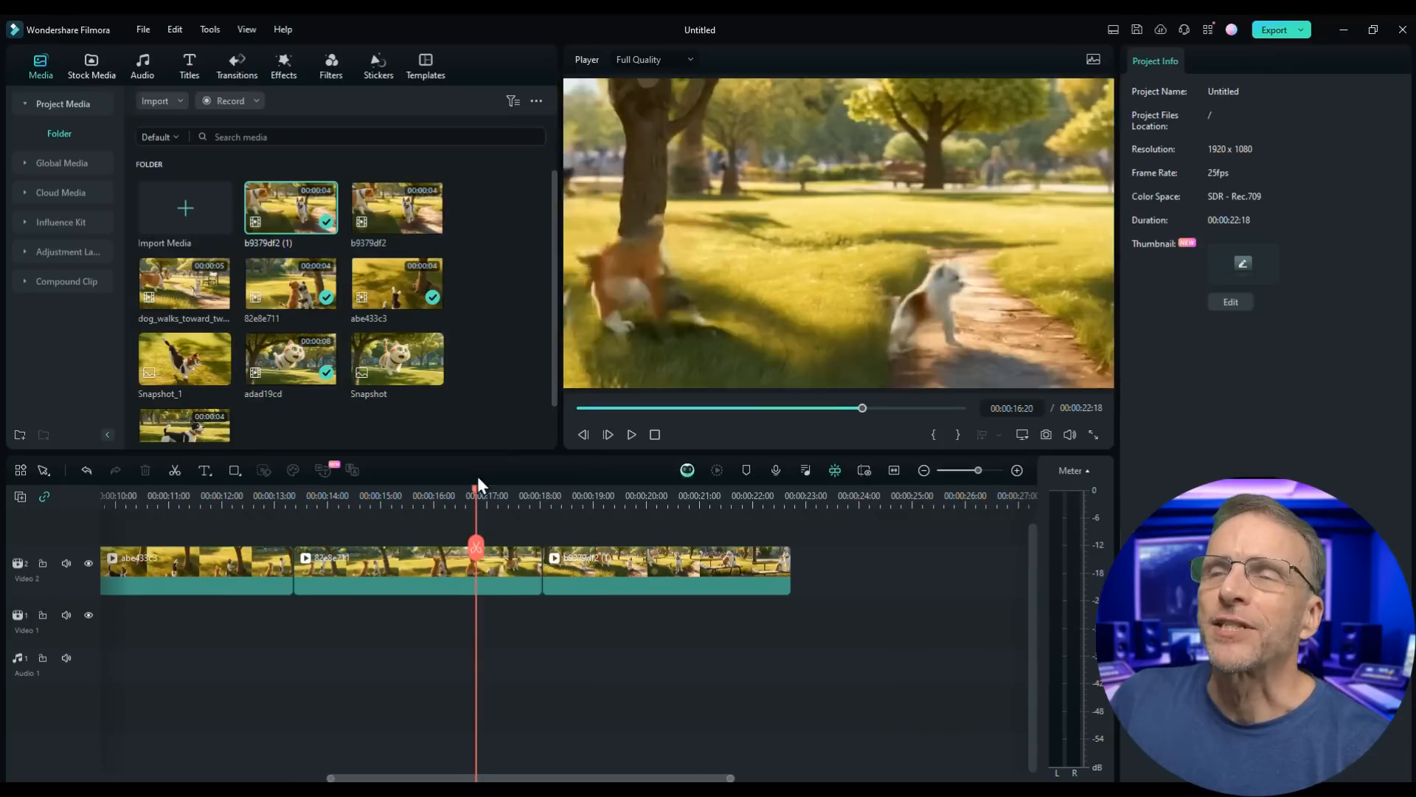
pyautogui.moveTo(476, 479); pyautogui.dragTo(530, 488)
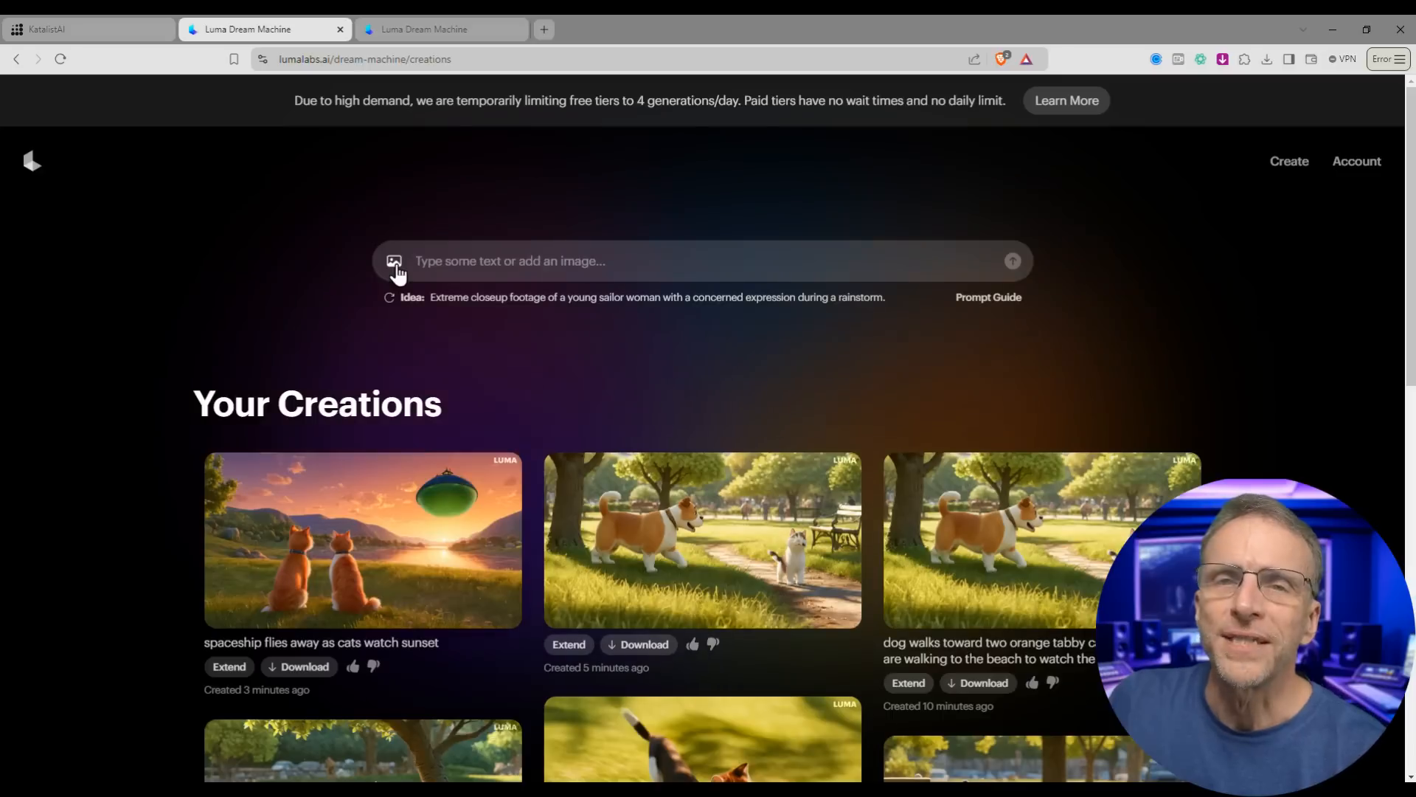
# In Luma Dream Machine, generate a video from visual (2).png to visual (3).png with the prompt "children playing in background"
pyautogui.click(395, 264)
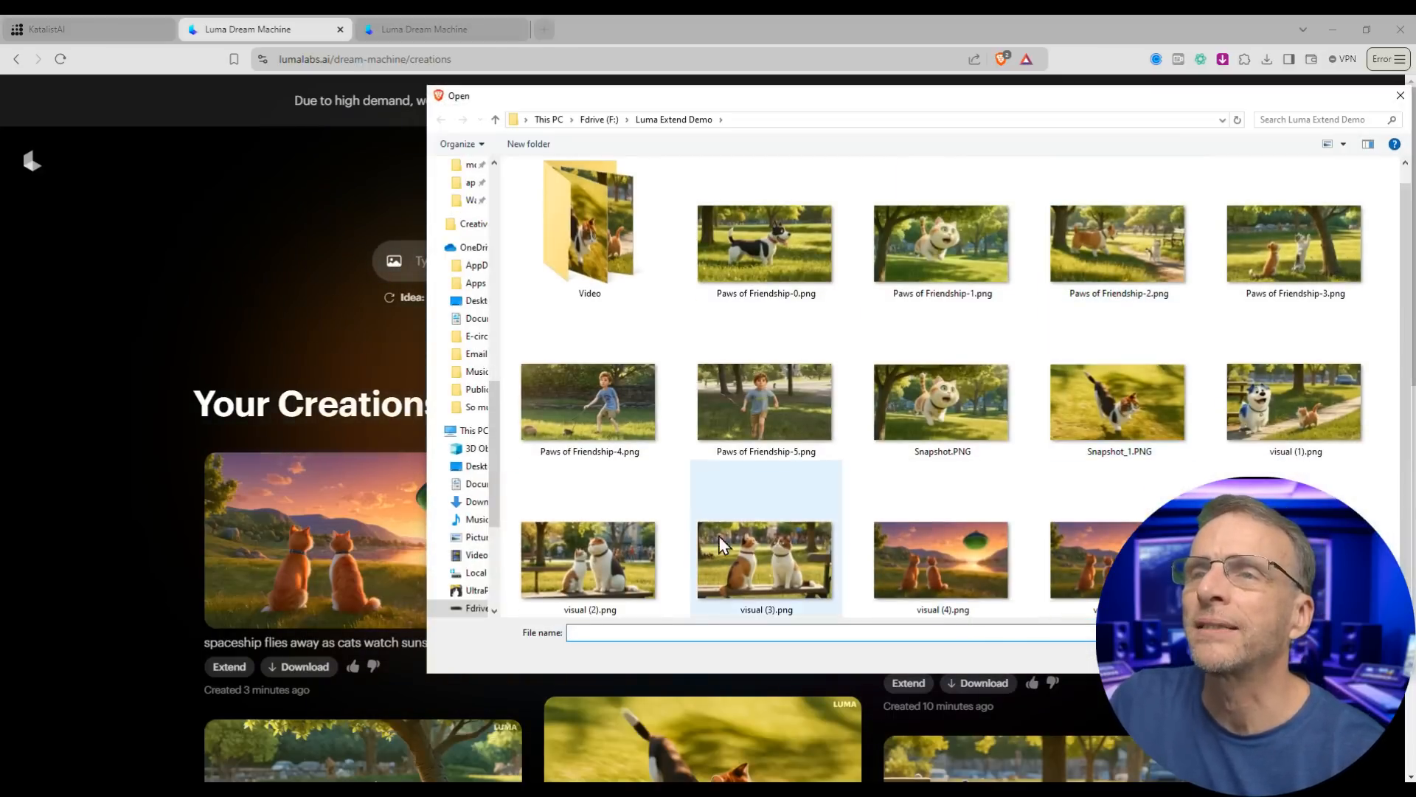
pyautogui.doubleClick(615, 585)
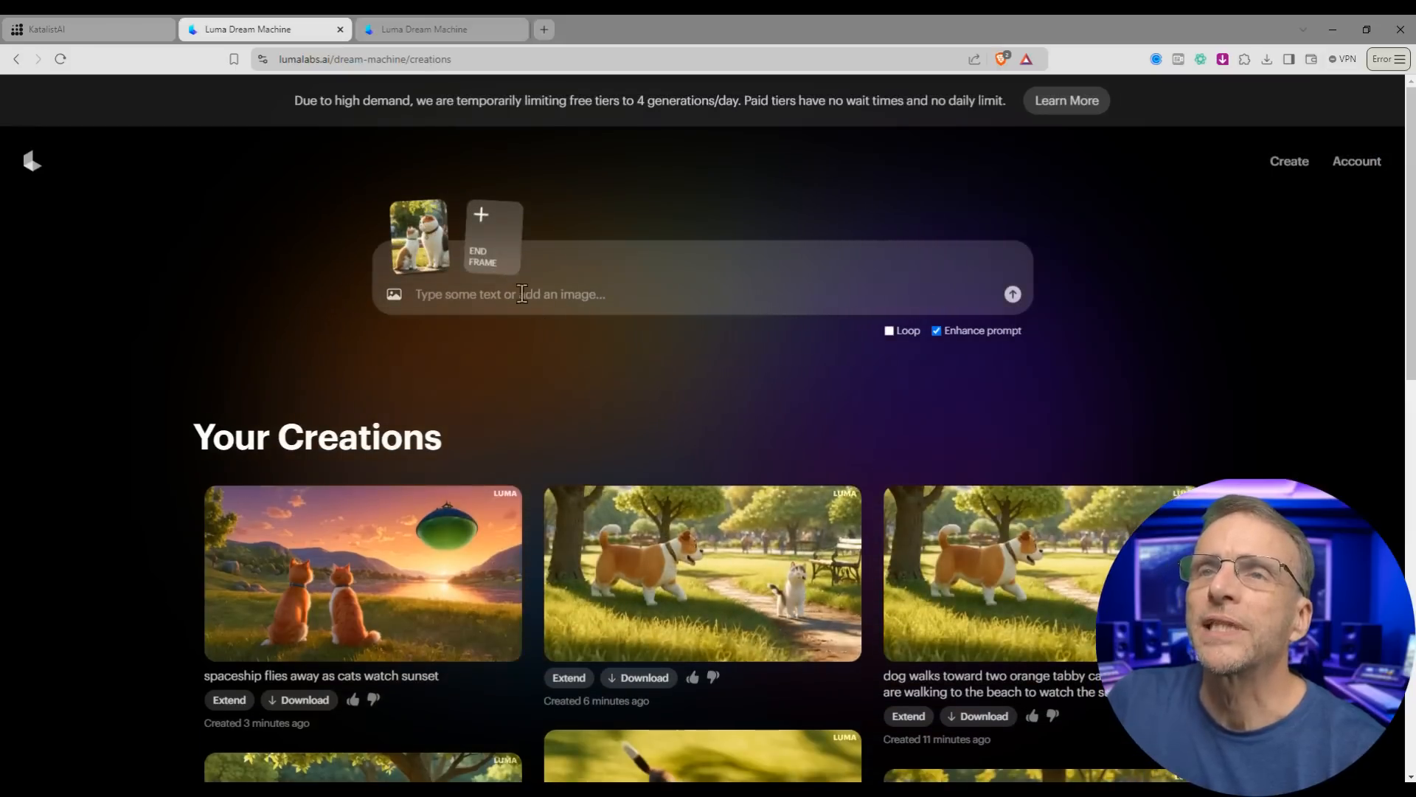
pyautogui.click(485, 210)
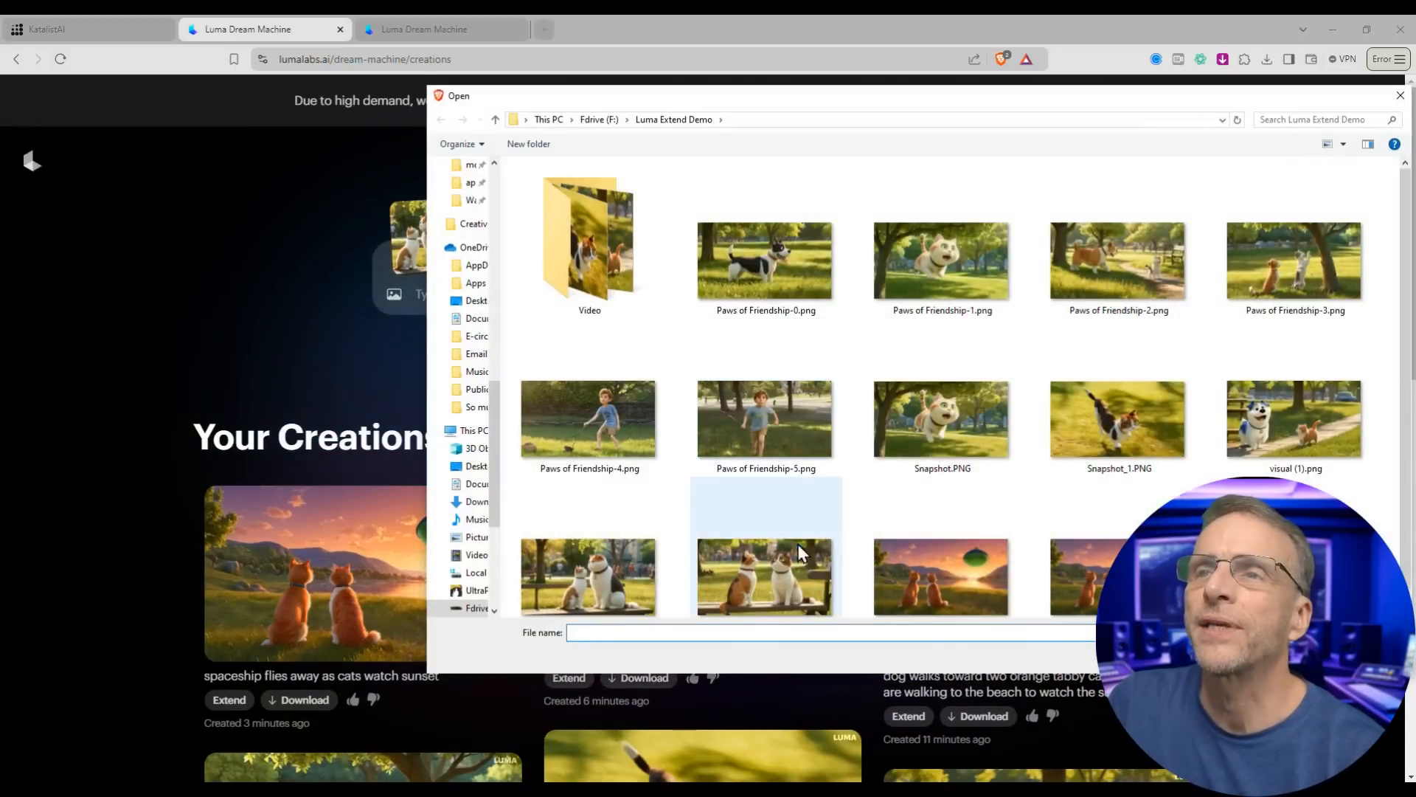
pyautogui.click(772, 582)
pyautogui.doubleClick(771, 583)
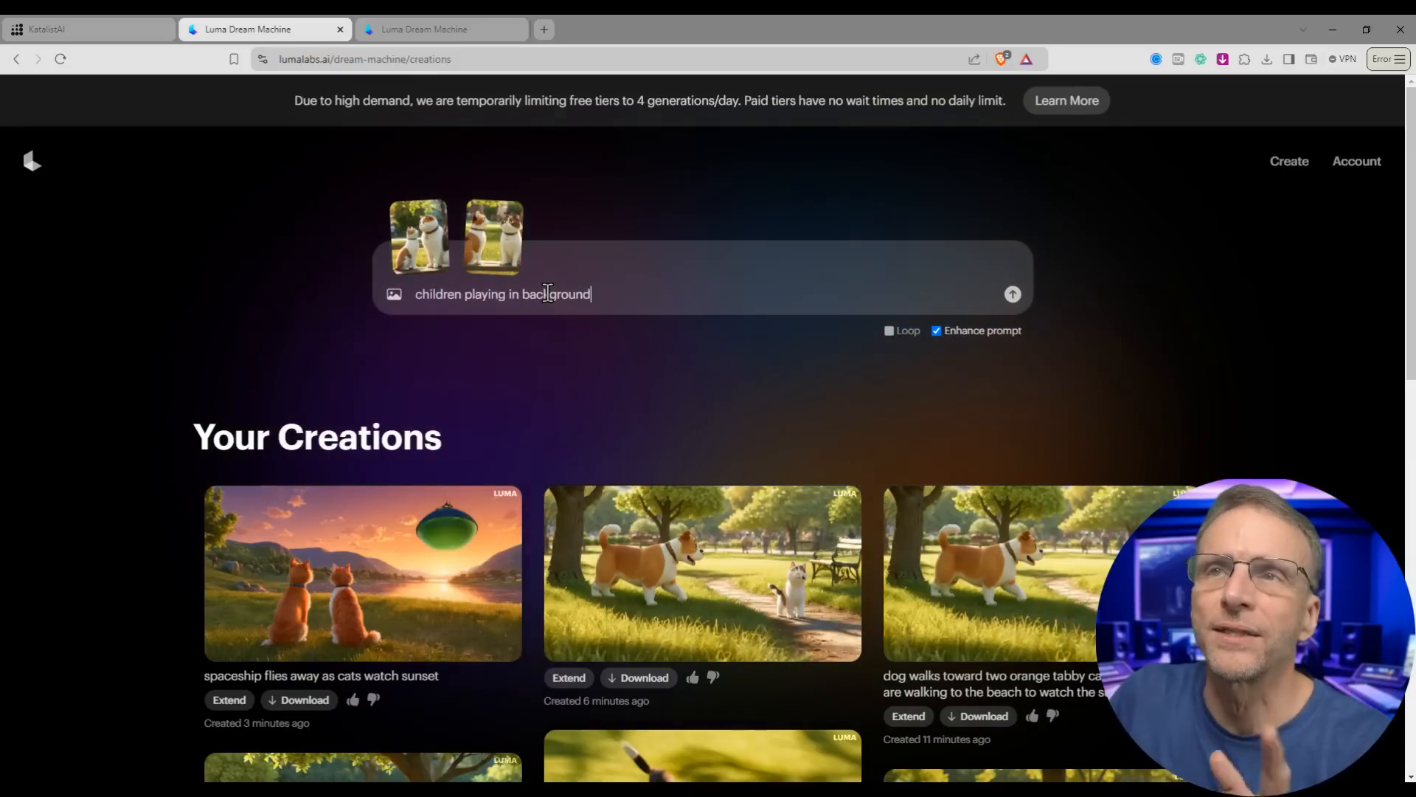
pyautogui.click(1013, 294)
pyautogui.scroll(-2, 438, 422)
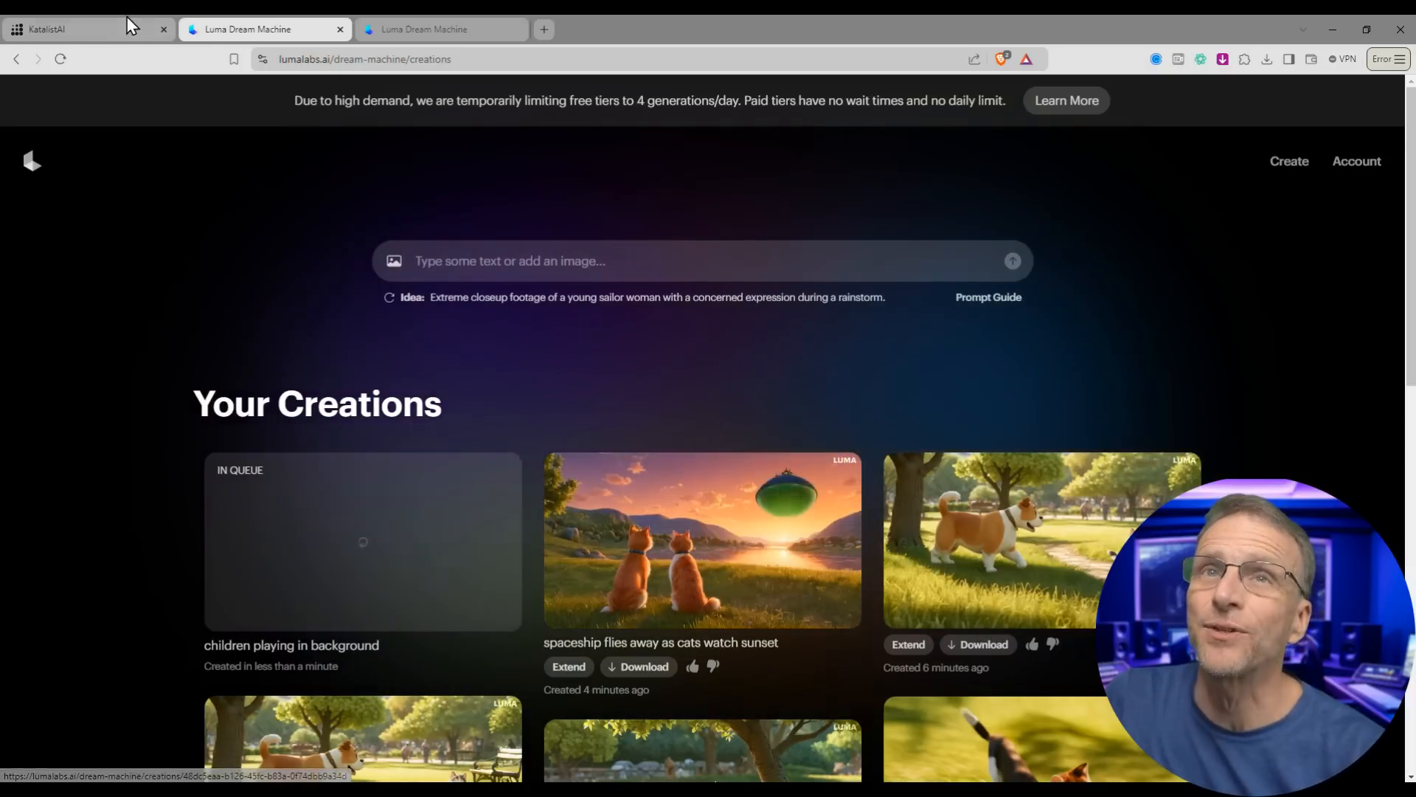
# Switch to the Katalist storyboard and open the sunset frame with the two cats for Generative Fill
pyautogui.click(111, 29)
pyautogui.scroll(-8, 966, 489)
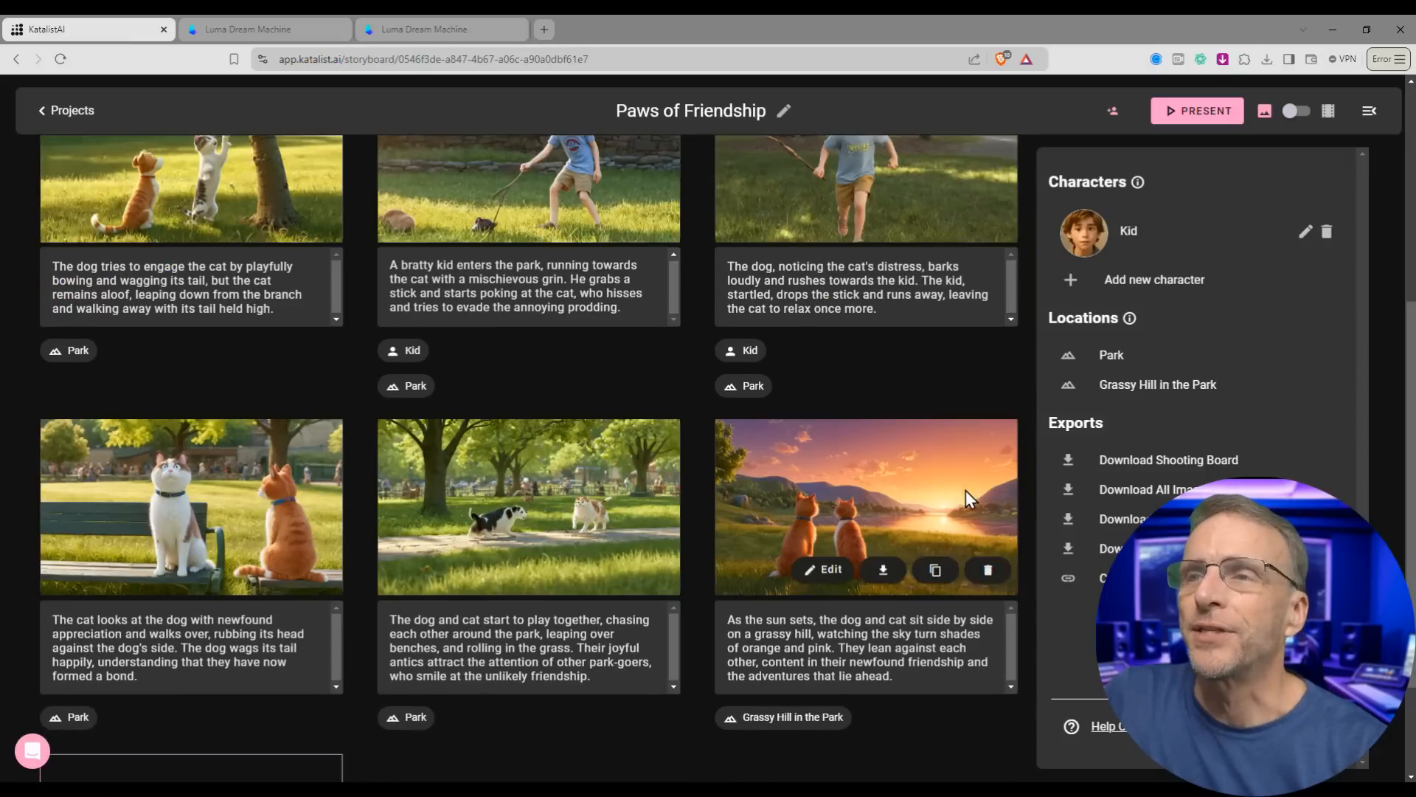
pyautogui.click(933, 474)
pyautogui.click(47, 430)
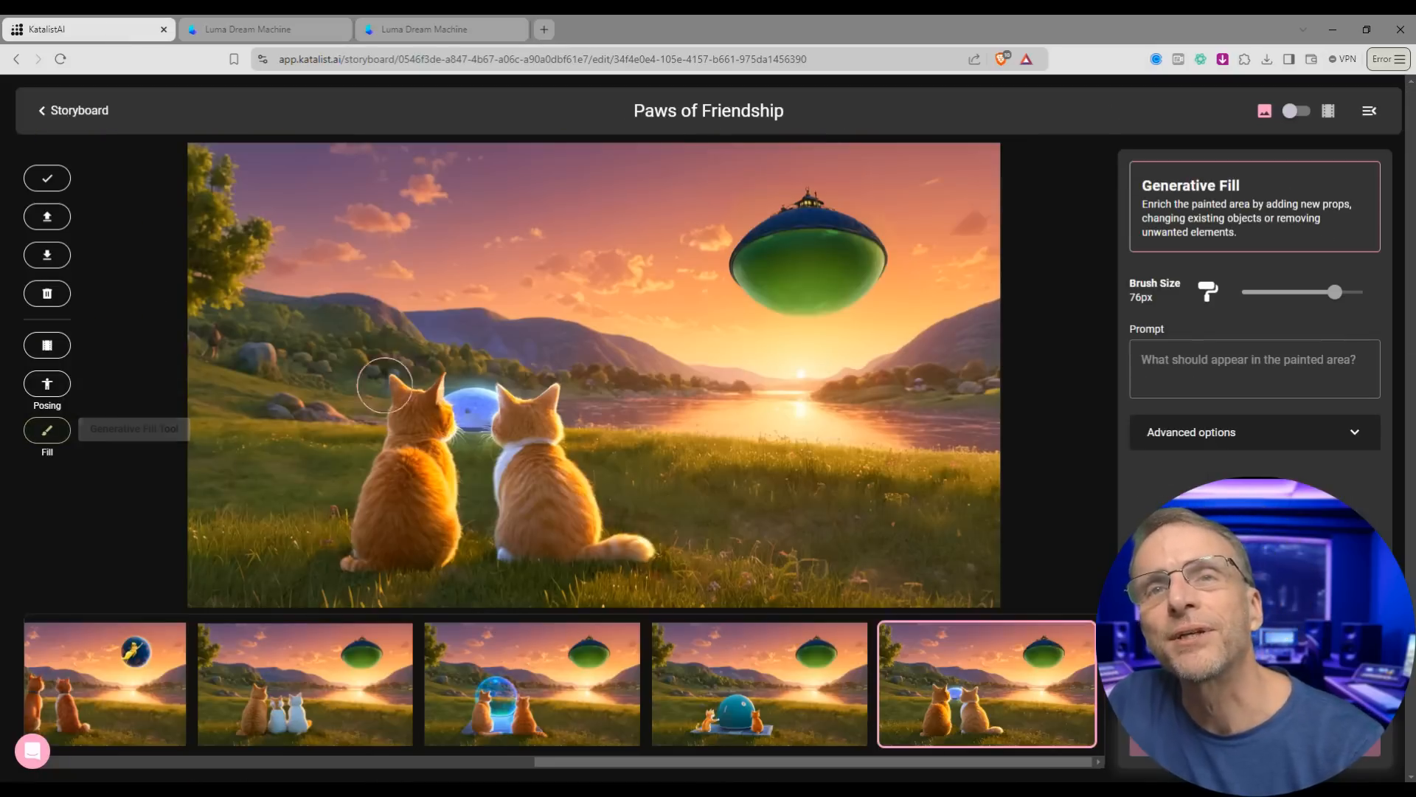
# Paint over the sky, cats, lake, tree and grass, fill with "two orange tabby cats watching a beautiful sunset", and choose the variant with several spaceships
pyautogui.moveTo(365, 166); pyautogui.dragTo(457, 181)
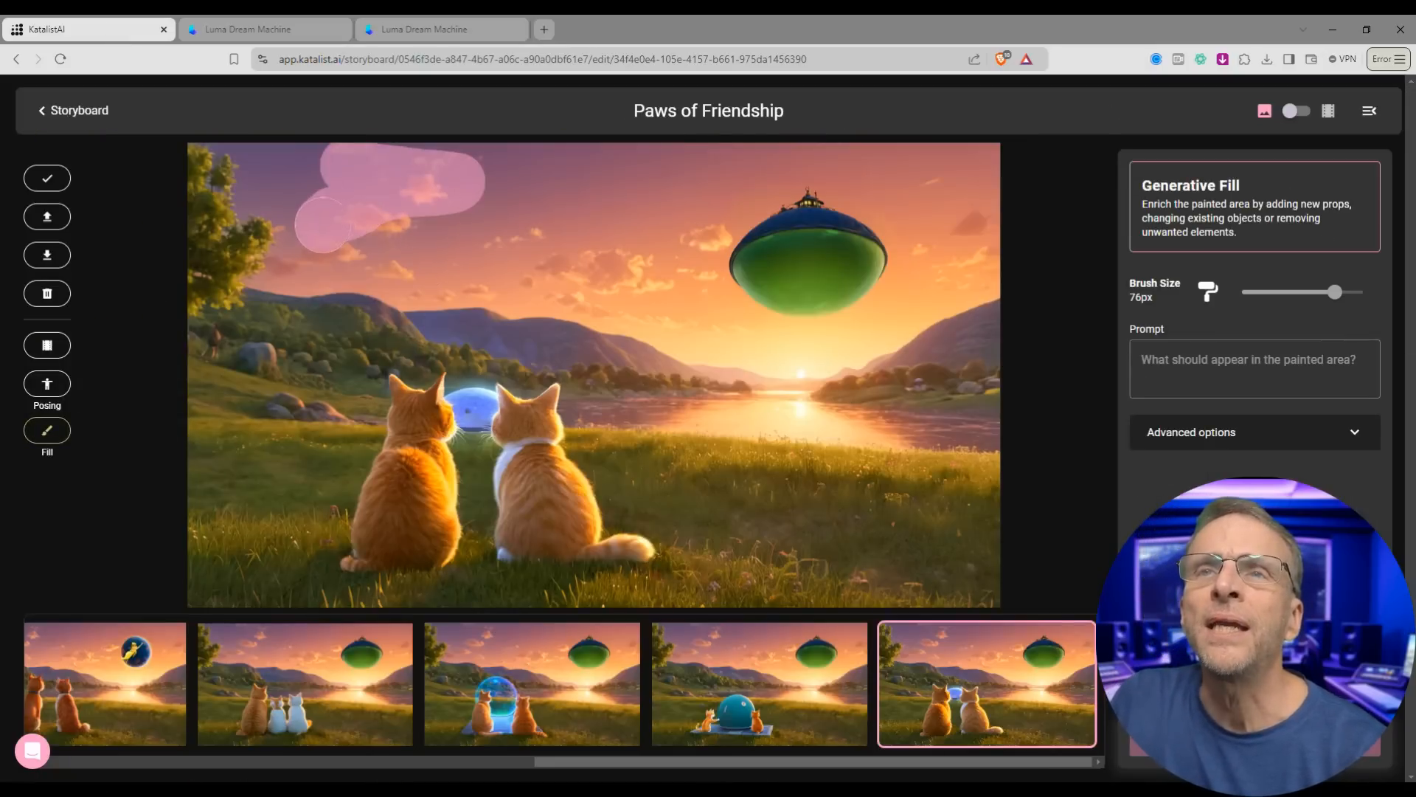
pyautogui.moveTo(346, 251)
pyautogui.mouseDown()
pyautogui.moveTo(428, 221)
pyautogui.moveTo(561, 236)
pyautogui.moveTo(414, 391)
pyautogui.moveTo(374, 540)
pyautogui.moveTo(483, 564)
pyautogui.moveTo(660, 550)
pyautogui.mouseUp()
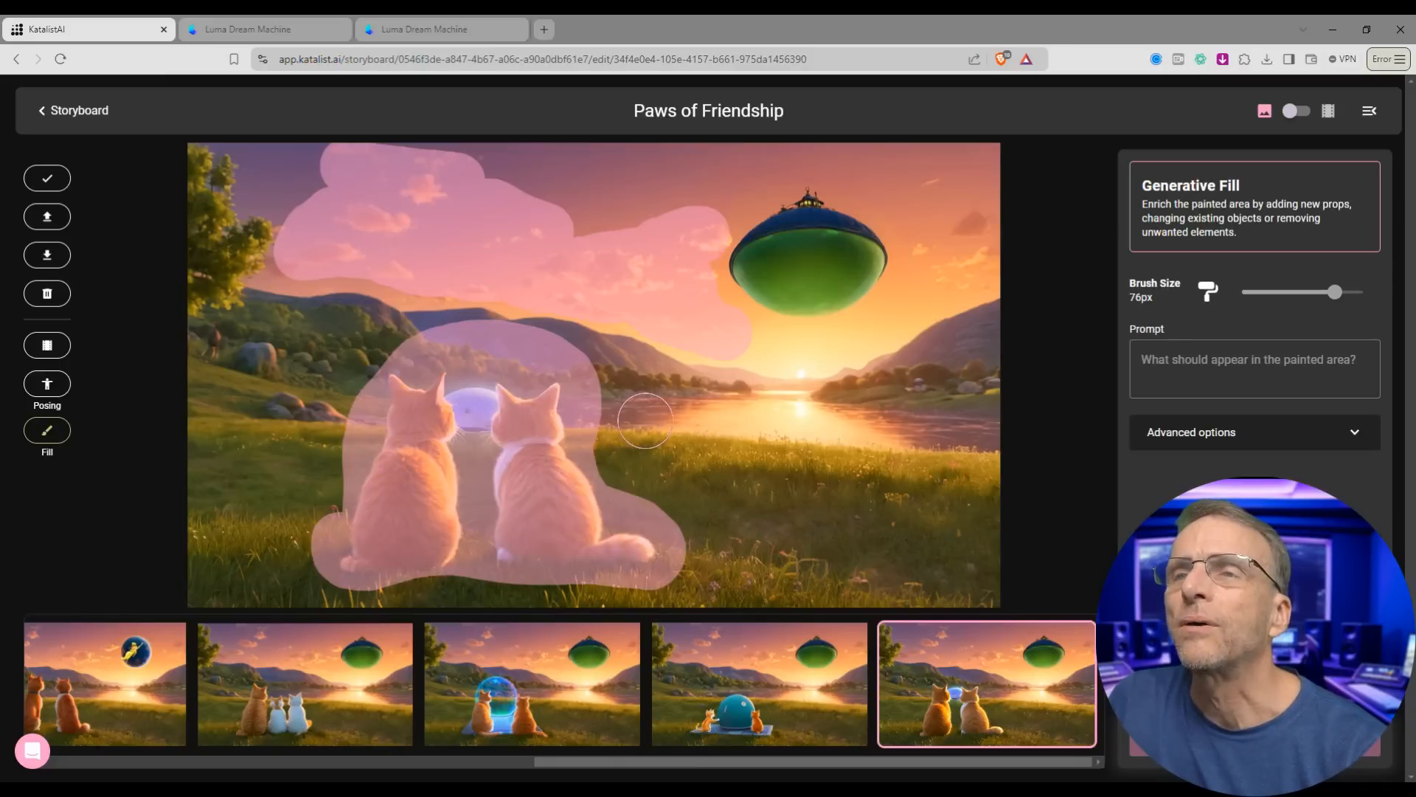
pyautogui.moveTo(645, 421)
pyautogui.mouseDown()
pyautogui.moveTo(798, 408)
pyautogui.moveTo(981, 427)
pyautogui.mouseUp()
pyautogui.moveTo(959, 195); pyautogui.dragTo(931, 255)
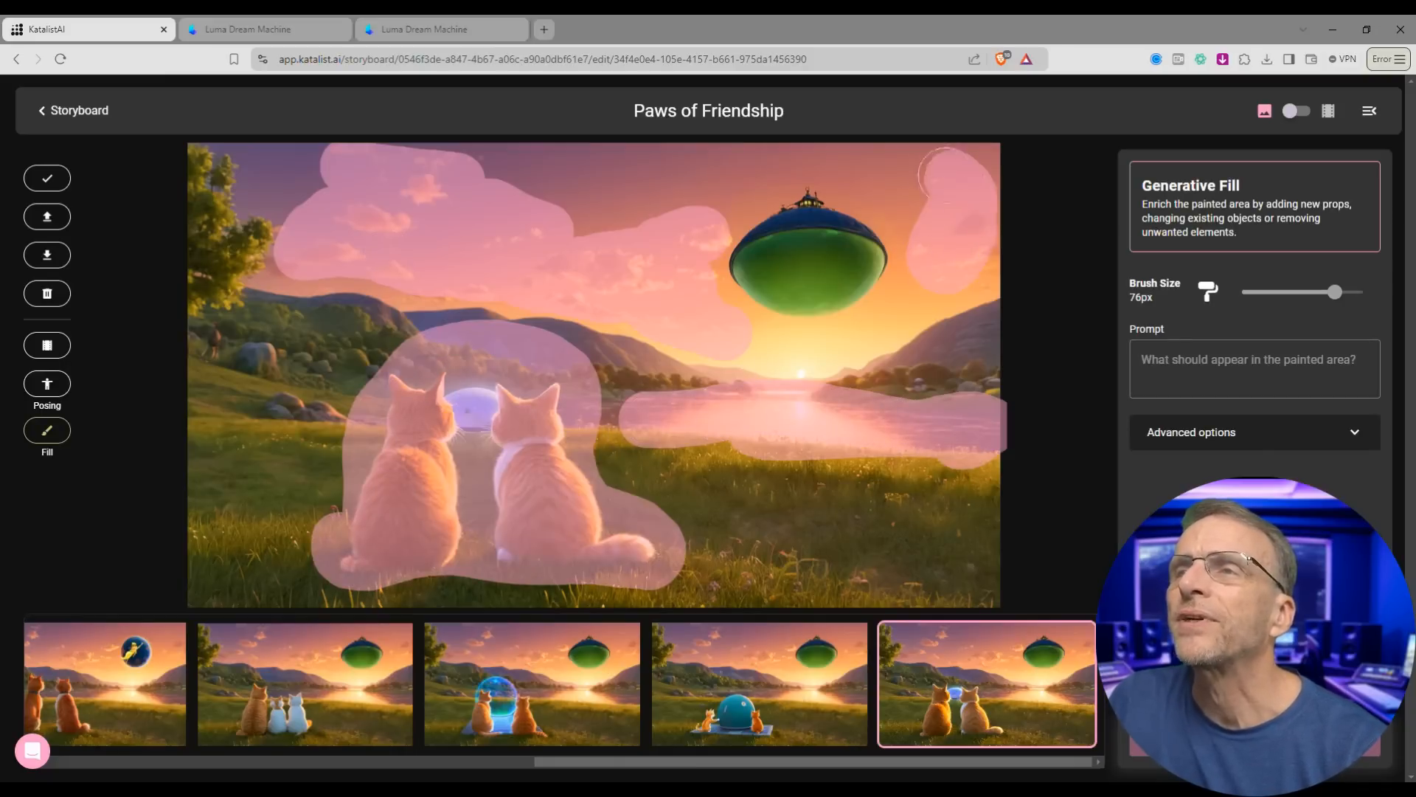
pyautogui.moveTo(204, 298)
pyautogui.mouseDown()
pyautogui.moveTo(233, 260)
pyautogui.moveTo(221, 173)
pyautogui.mouseUp()
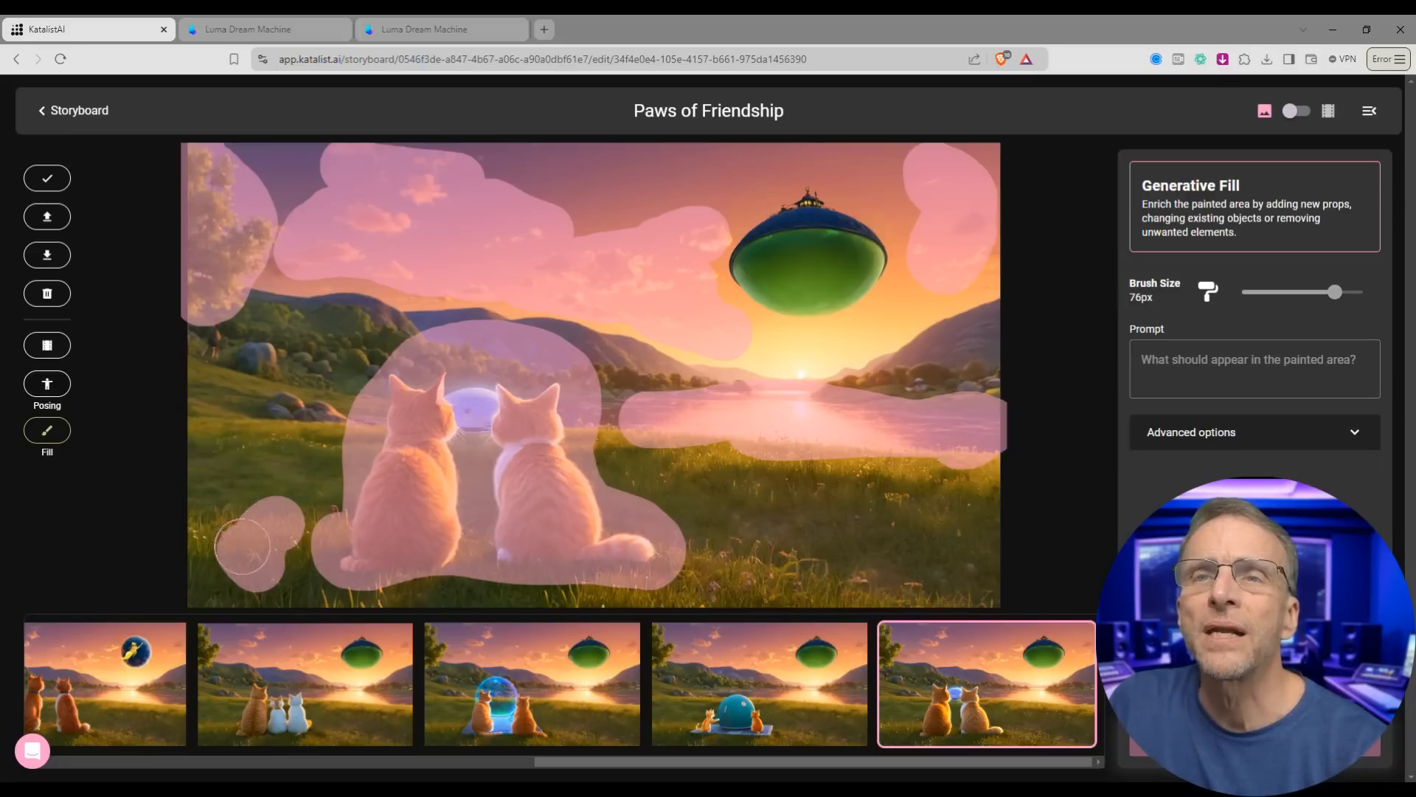
pyautogui.moveTo(264, 584); pyautogui.dragTo(981, 561)
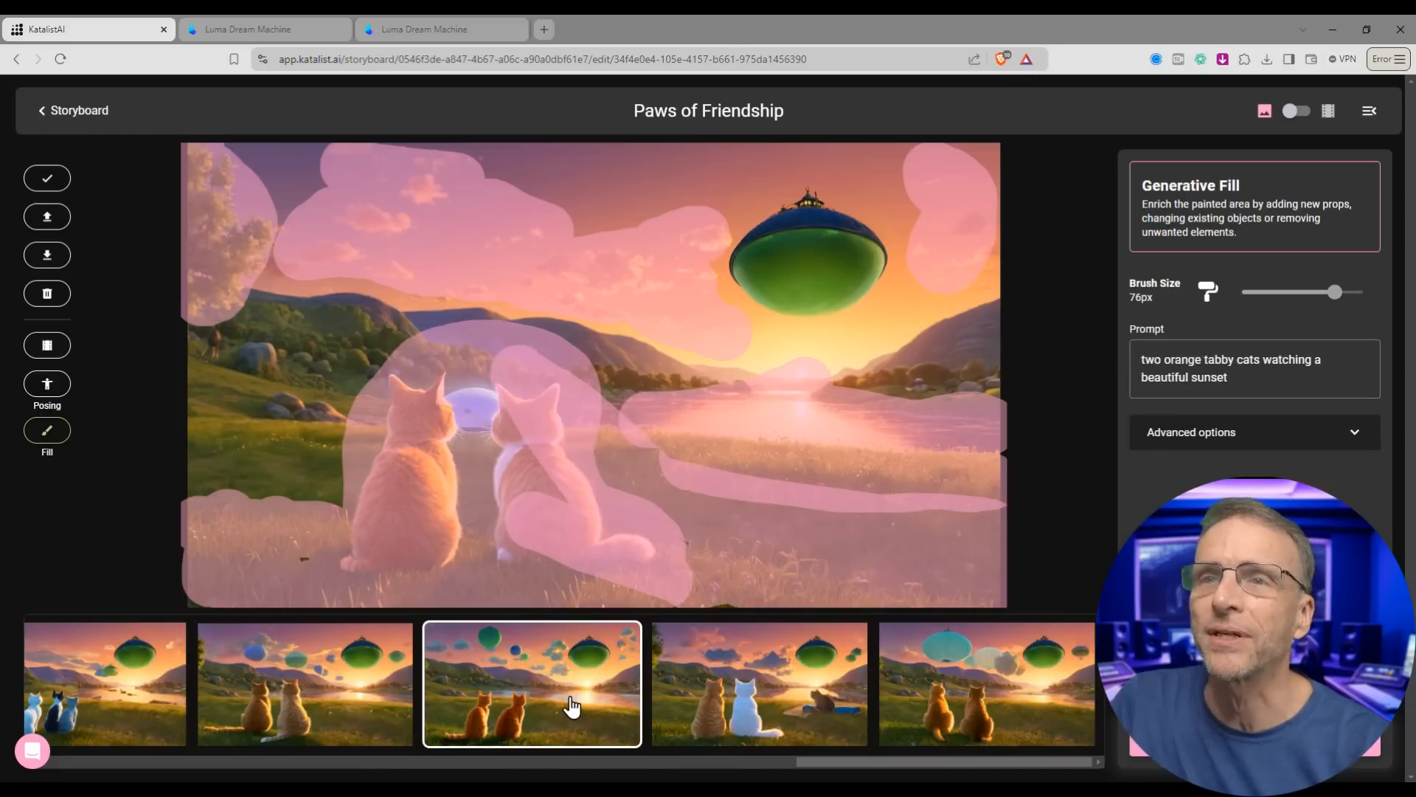
pyautogui.click(572, 706)
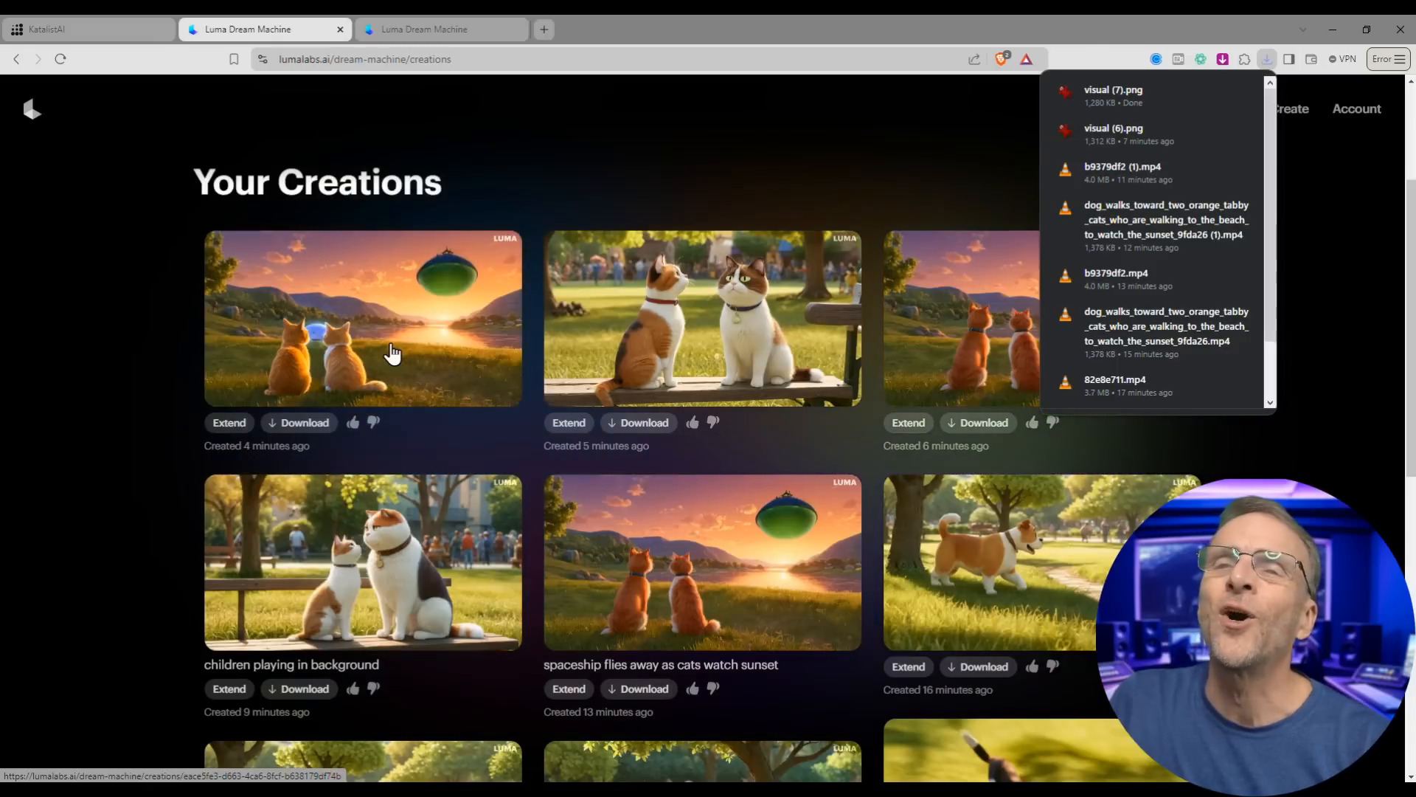
# In Luma Dream Machine, add visual (7).png as the start frame of a new video and browse the Downloads folder for its end frame
pyautogui.scroll(1, 437, 349)
pyautogui.scroll(3, 437, 349)
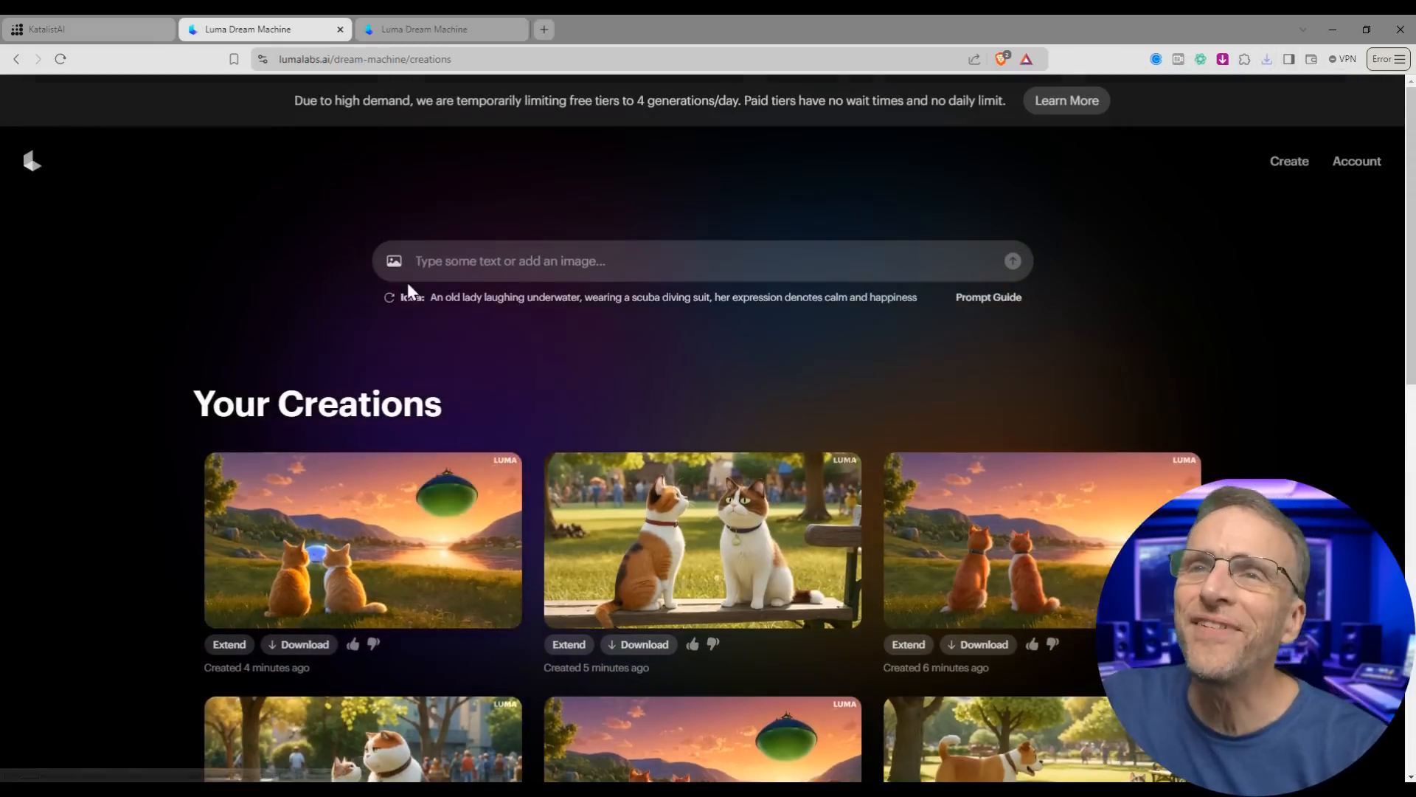
pyautogui.click(394, 260)
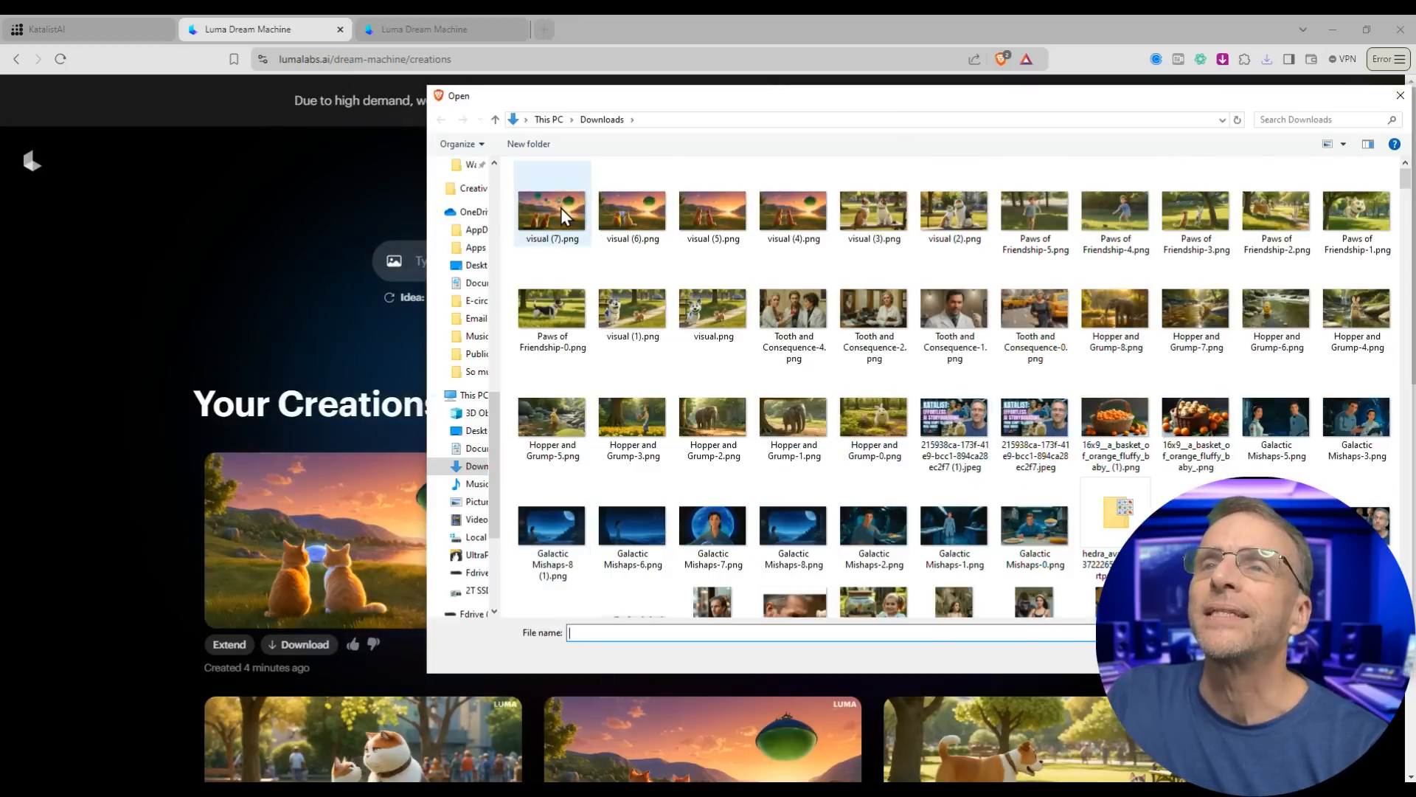
pyautogui.doubleClick(558, 246)
pyautogui.click(488, 223)
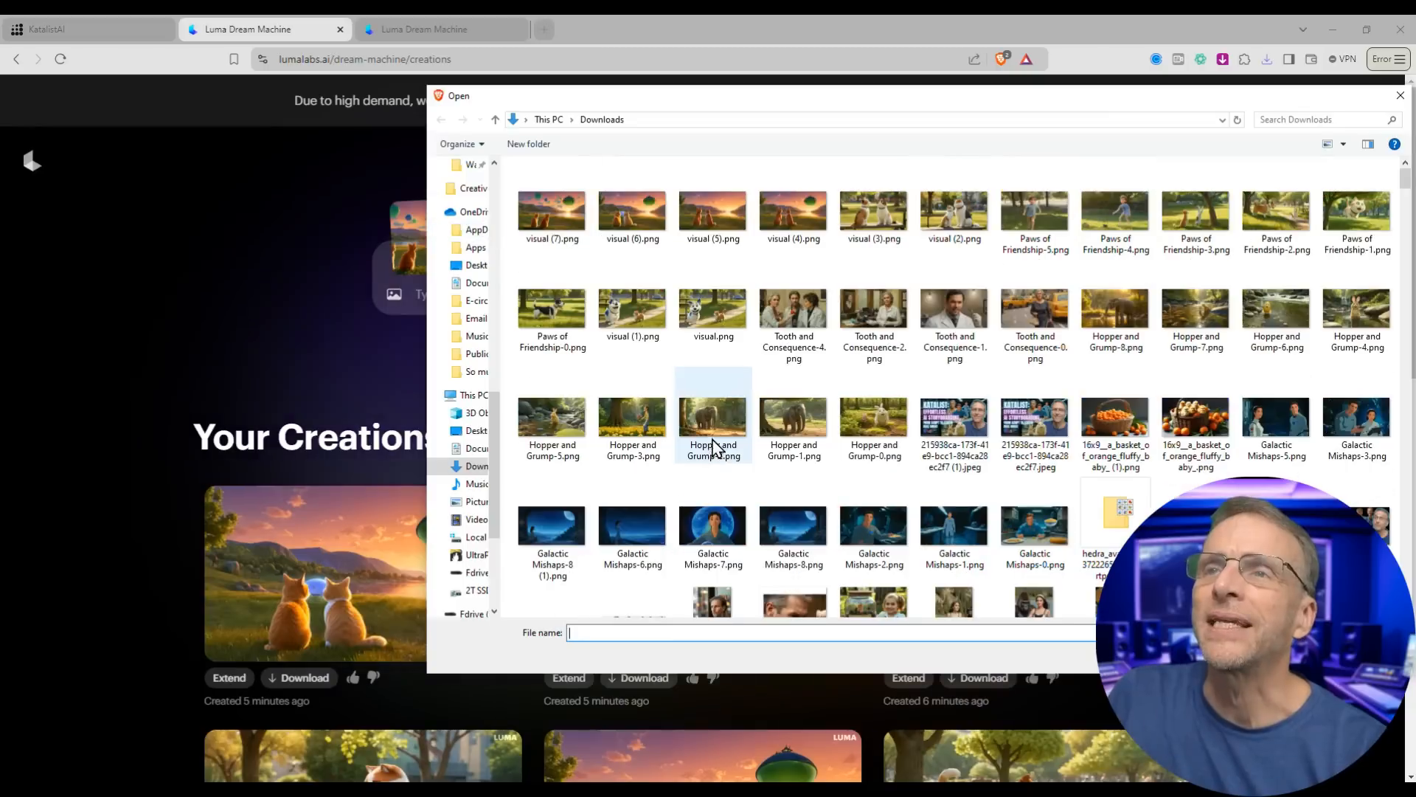
pyautogui.scroll(-1, 694, 420)
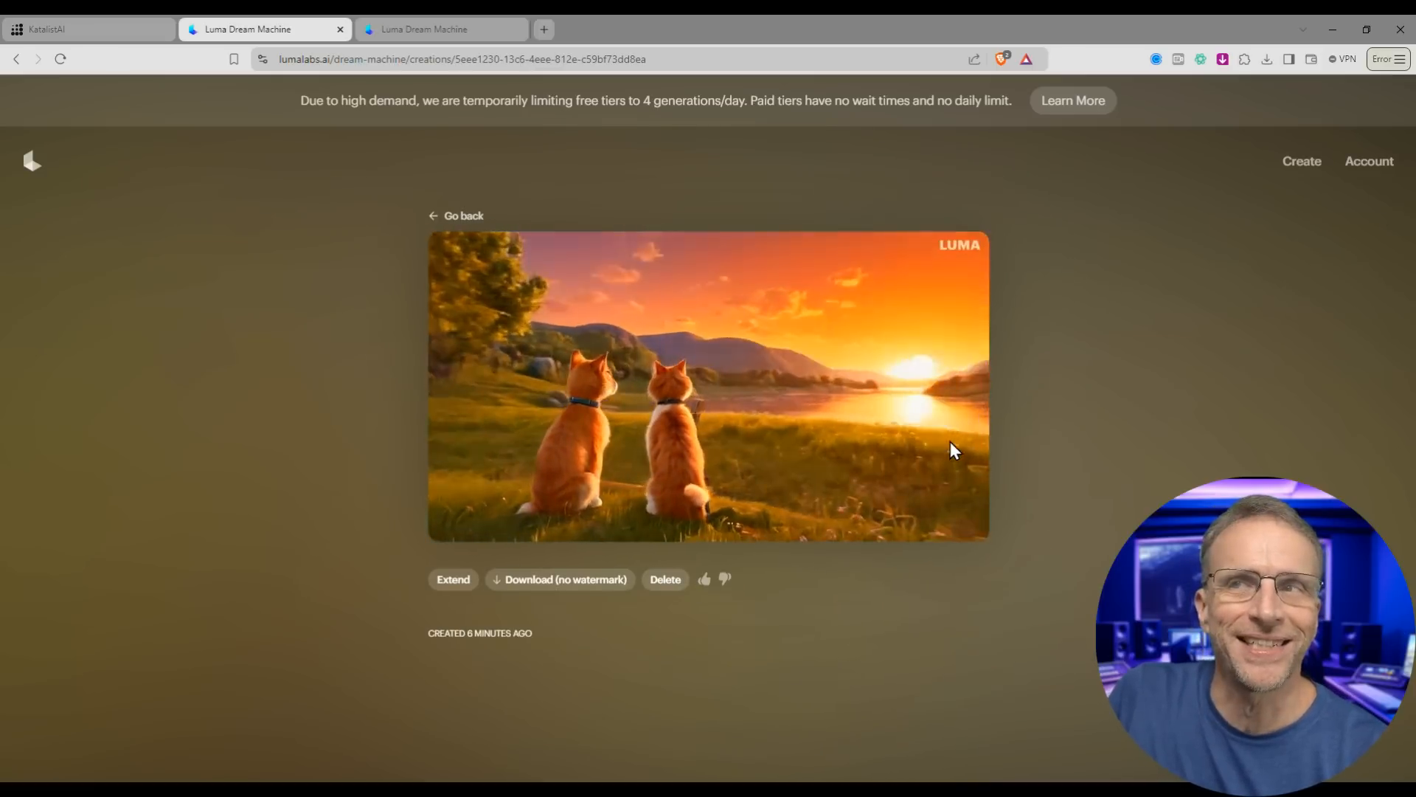
# Download the 5eee1230 video without watermark, place it on the Wondershare Filmora timeline after b9379df2 (1), and scrub back through the preceding clip
pyautogui.click(531, 581)
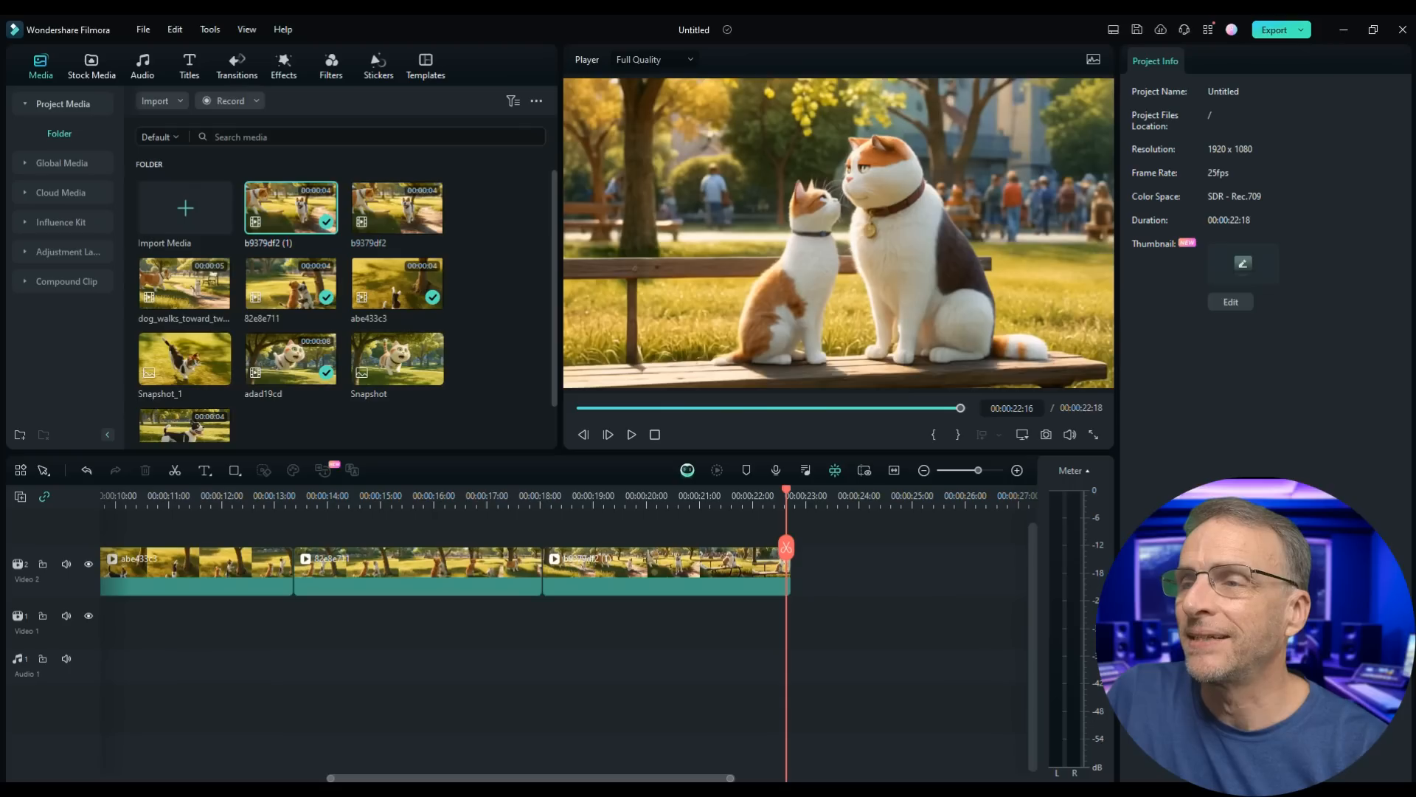
pyautogui.moveTo(1092, 649); pyautogui.dragTo(794, 550)
pyautogui.moveTo(786, 489); pyautogui.dragTo(714, 487)
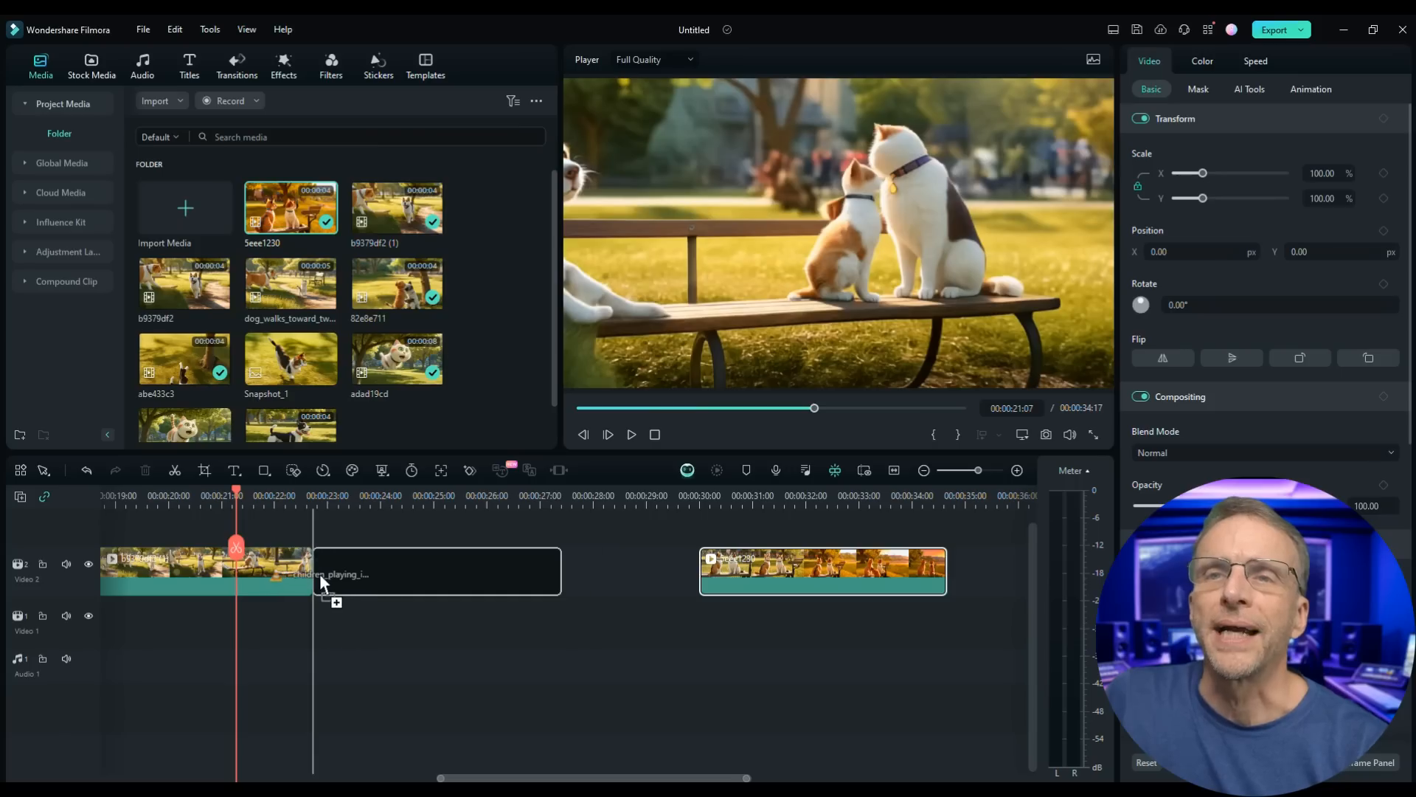
# Place the children_playing clip directly after b9379df2 (1), move the 5eee1230 clip up against its end, and preview that clip
pyautogui.moveTo(320, 573); pyautogui.dragTo(319, 574)
pyautogui.moveTo(768, 569); pyautogui.dragTo(633, 570)
pyautogui.click(619, 493)
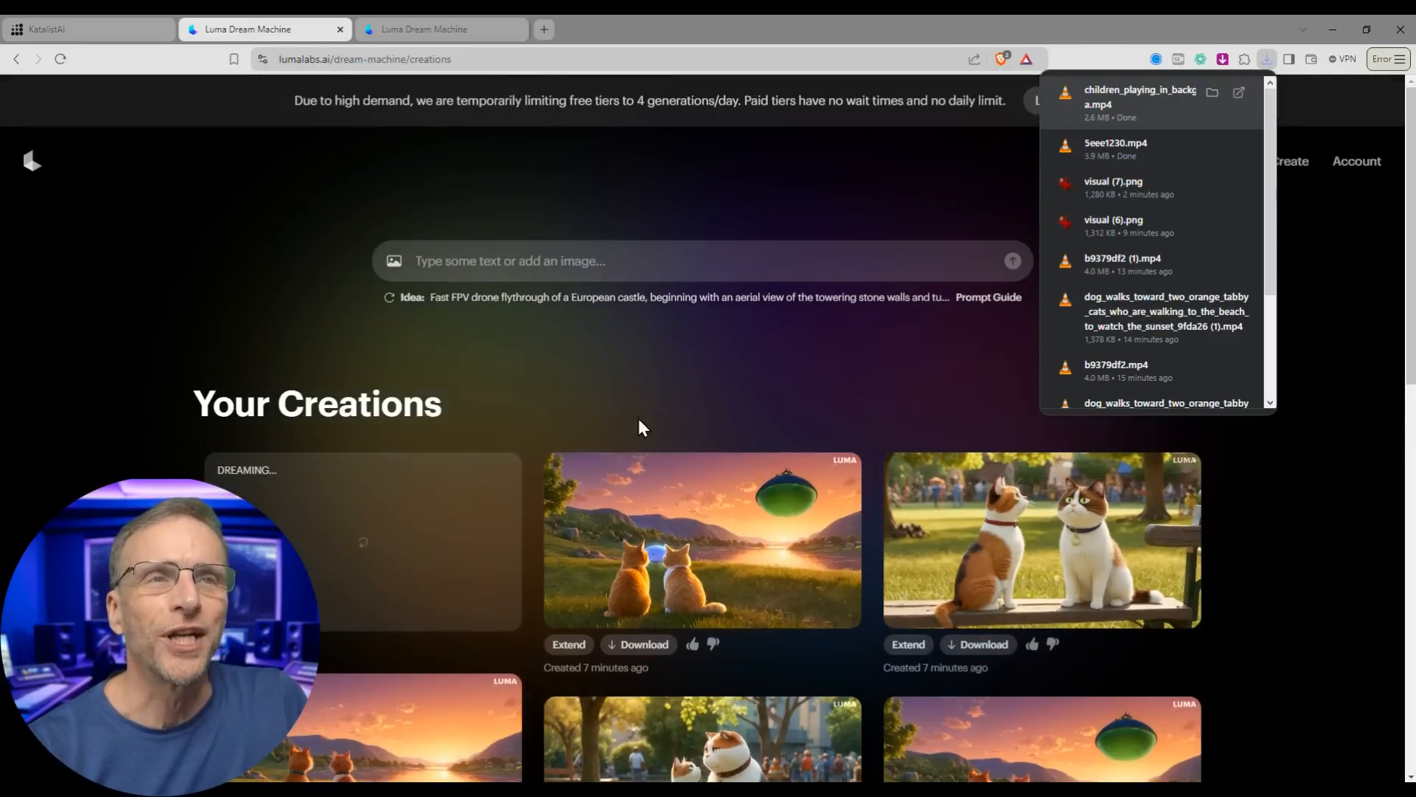
# In Luma Dream Machine, create a video from visual (5).png to the sunset image with several spaceships, using the prompt "spaceships fill the sky"
pyautogui.click(394, 270)
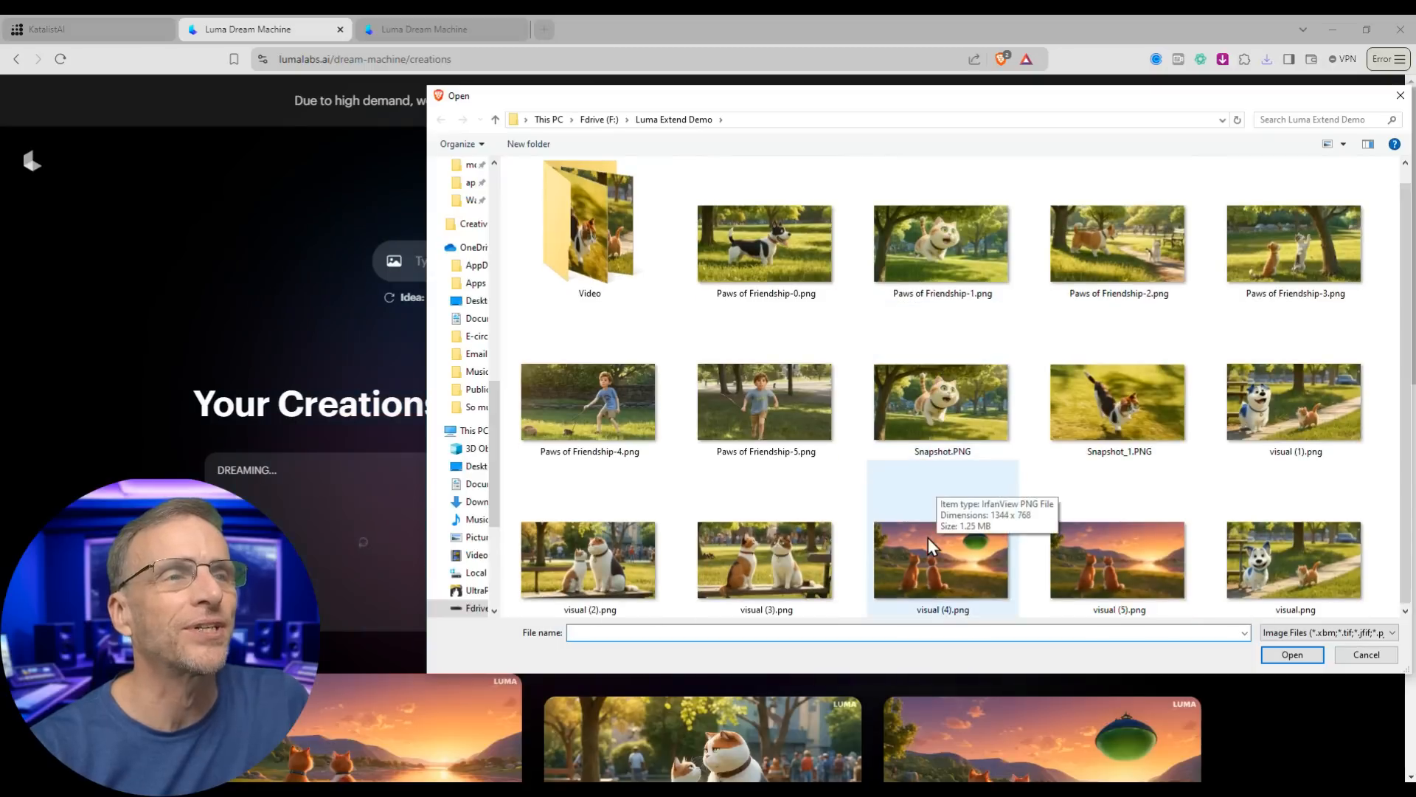
pyautogui.doubleClick(1120, 564)
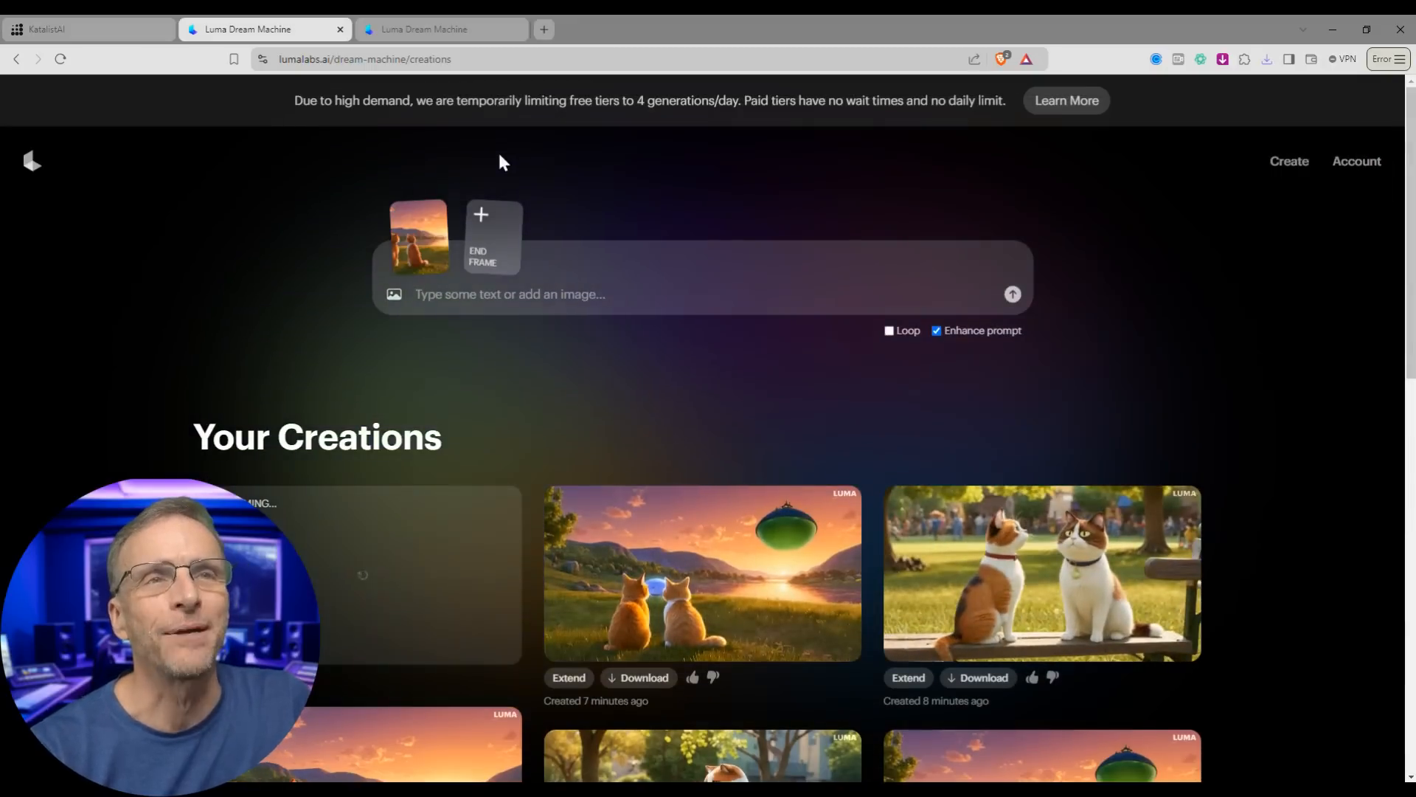
pyautogui.click(484, 215)
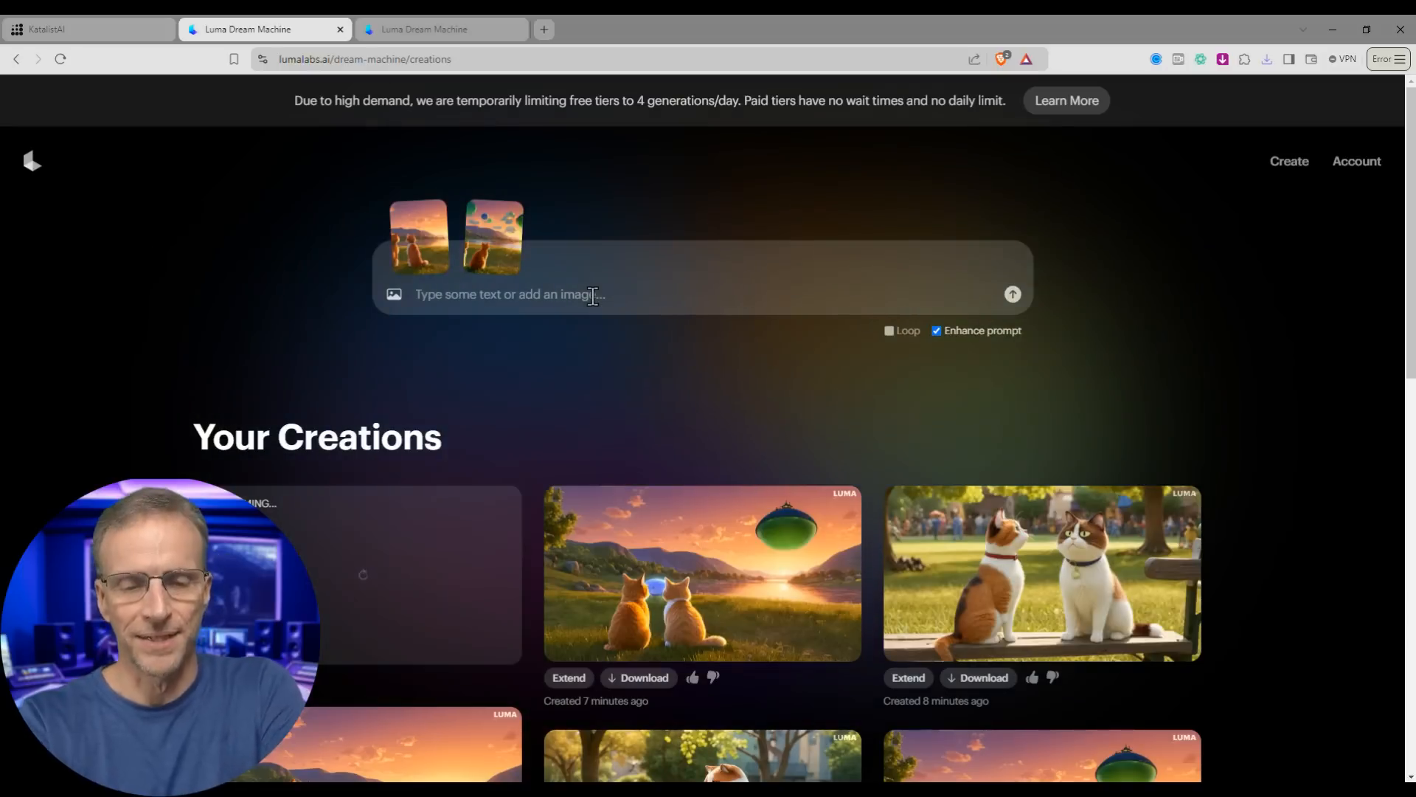
pyautogui.click(592, 295)
pyautogui.write('spaces')
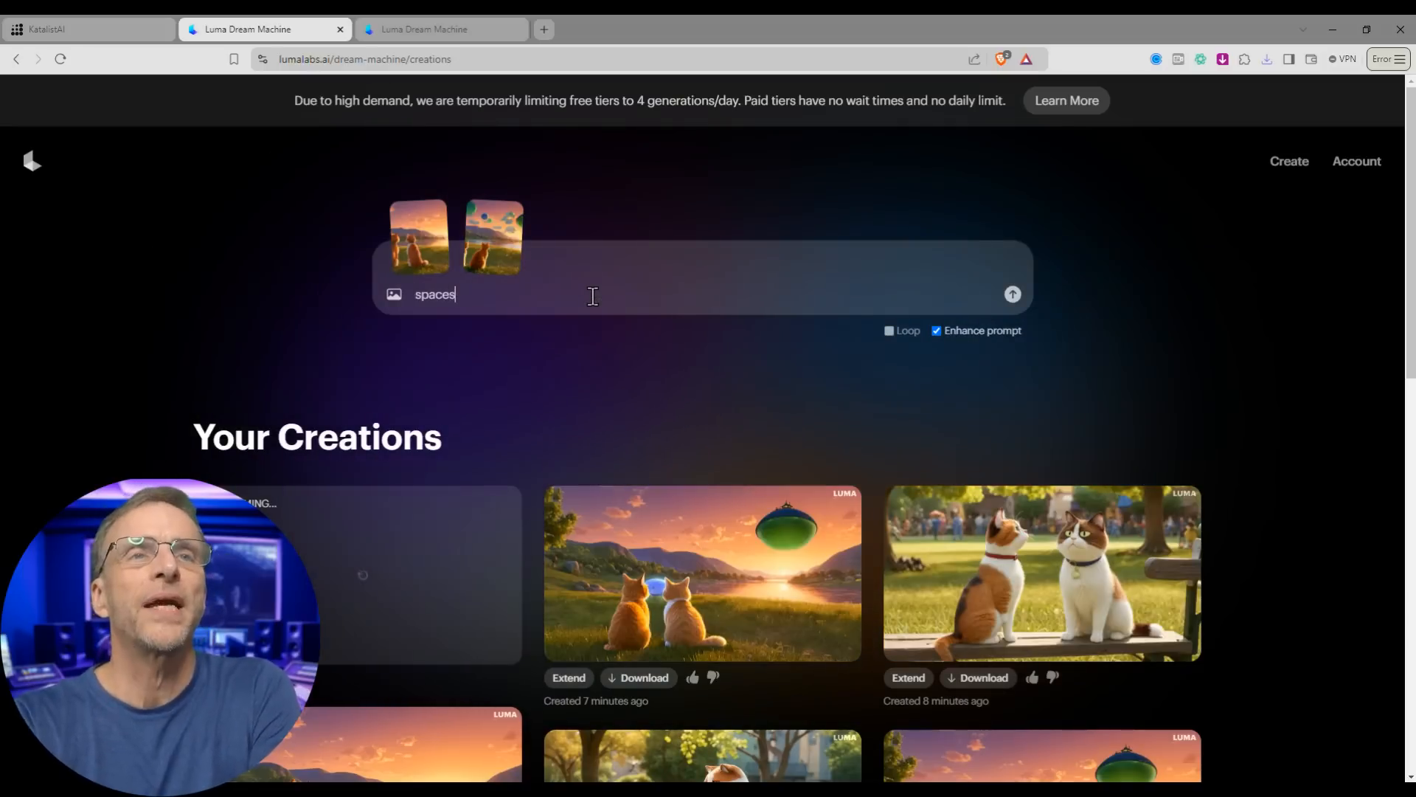
pyautogui.write('hips fill the sky')
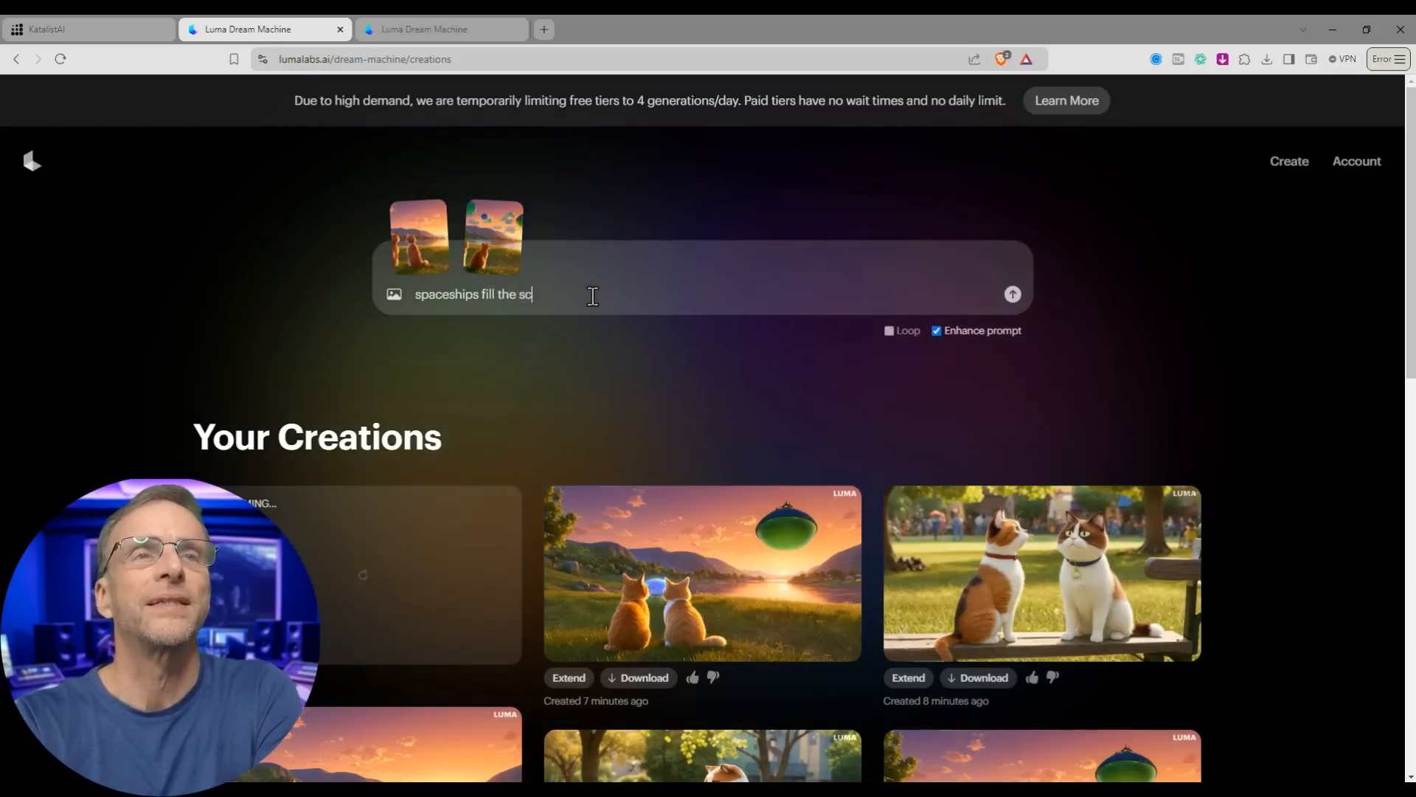
pyautogui.scroll(-3, 1127, 340)
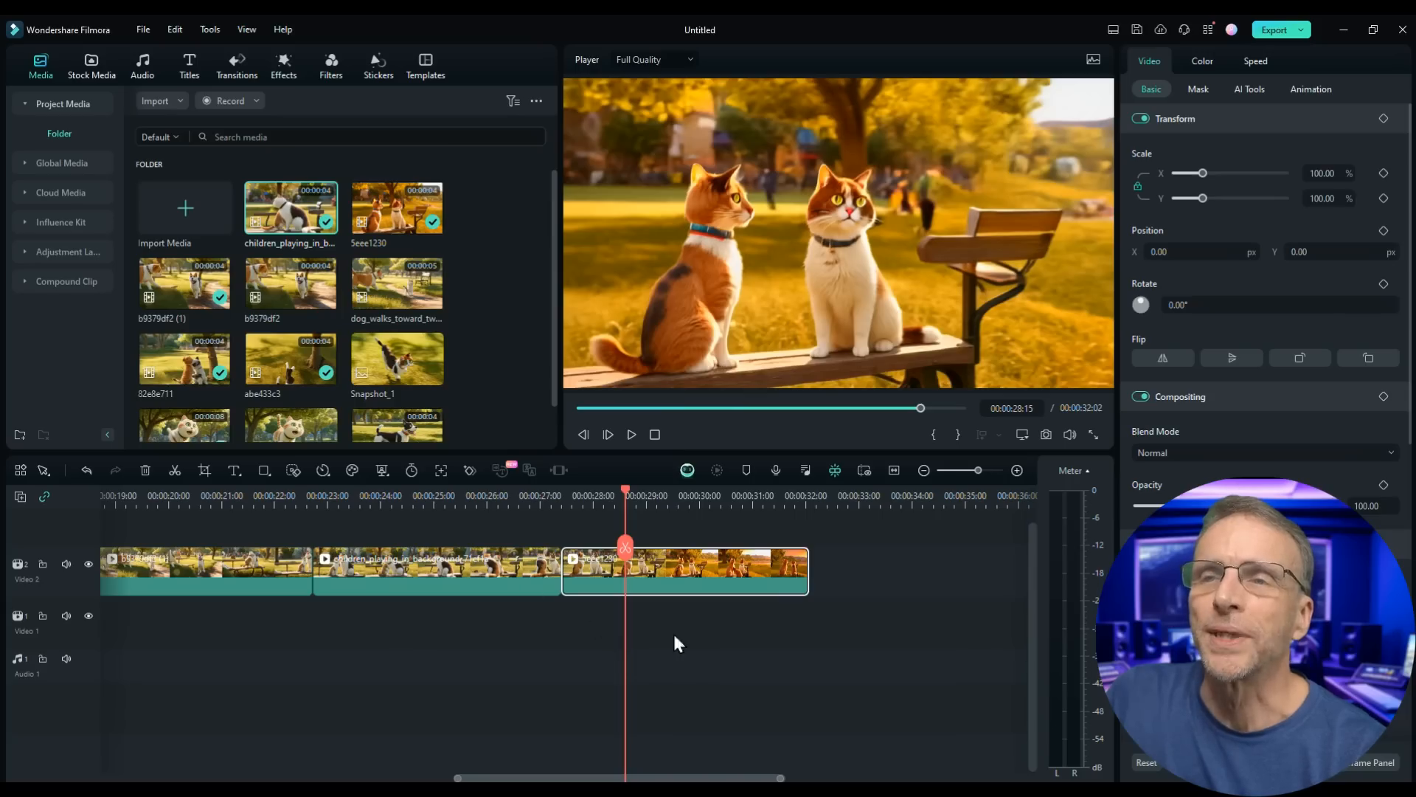
# Place the spaceships_fill_the_sky clip directly after 5eee1230 on Video 2, then return to the timeline's start with the whole sequence in view
pyautogui.moveTo(626, 490); pyautogui.dragTo(810, 498)
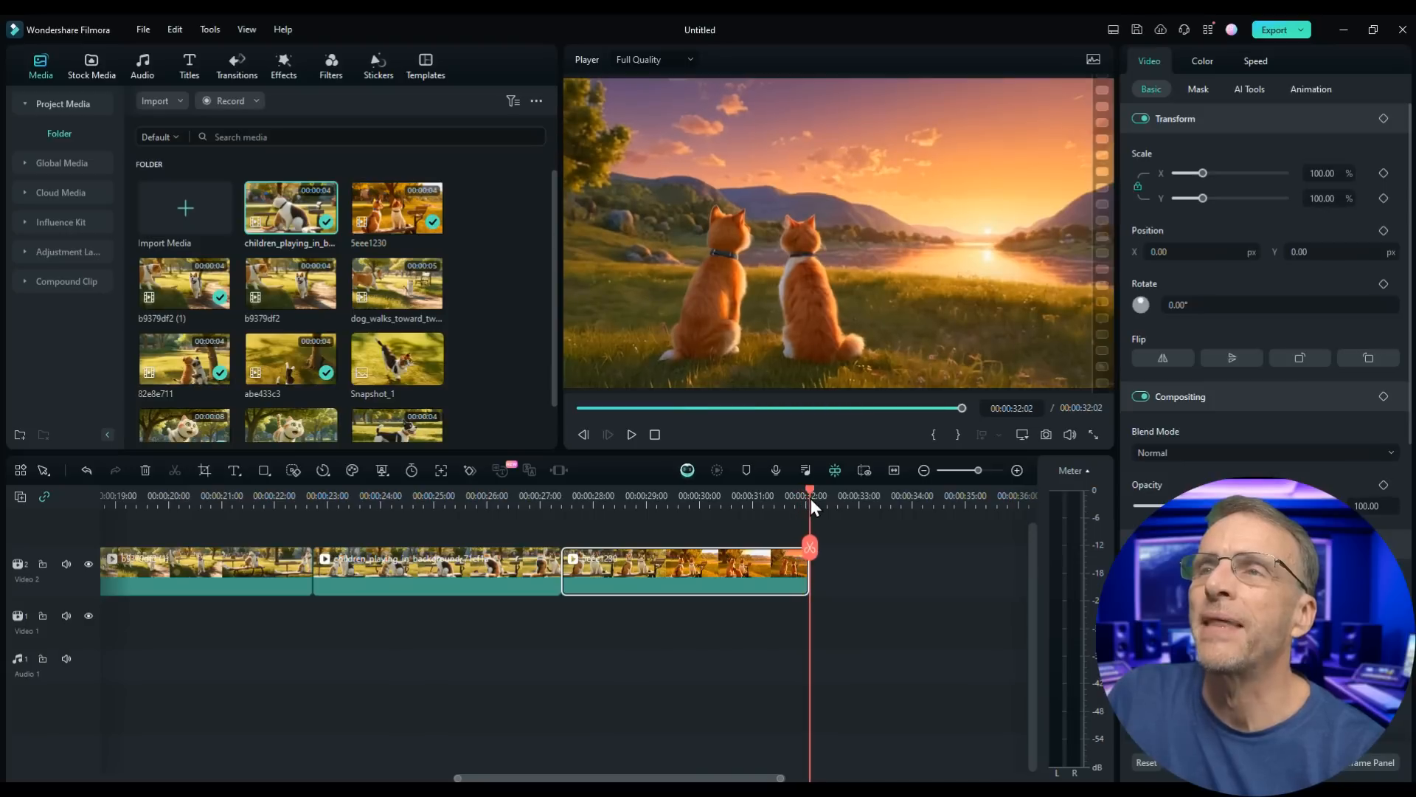
pyautogui.moveTo(575, 778); pyautogui.dragTo(173, 695)
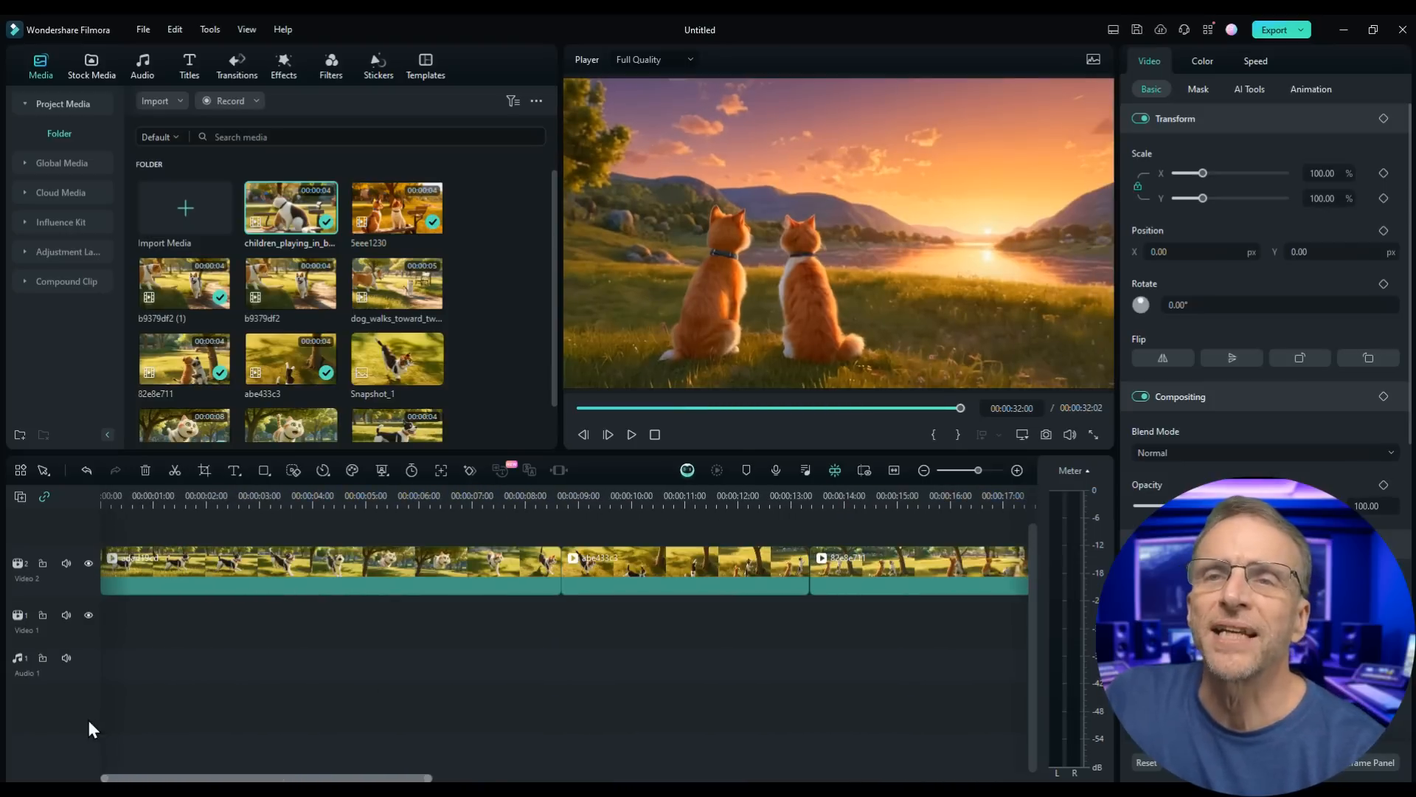
pyautogui.moveTo(108, 497); pyautogui.dragTo(811, 516)
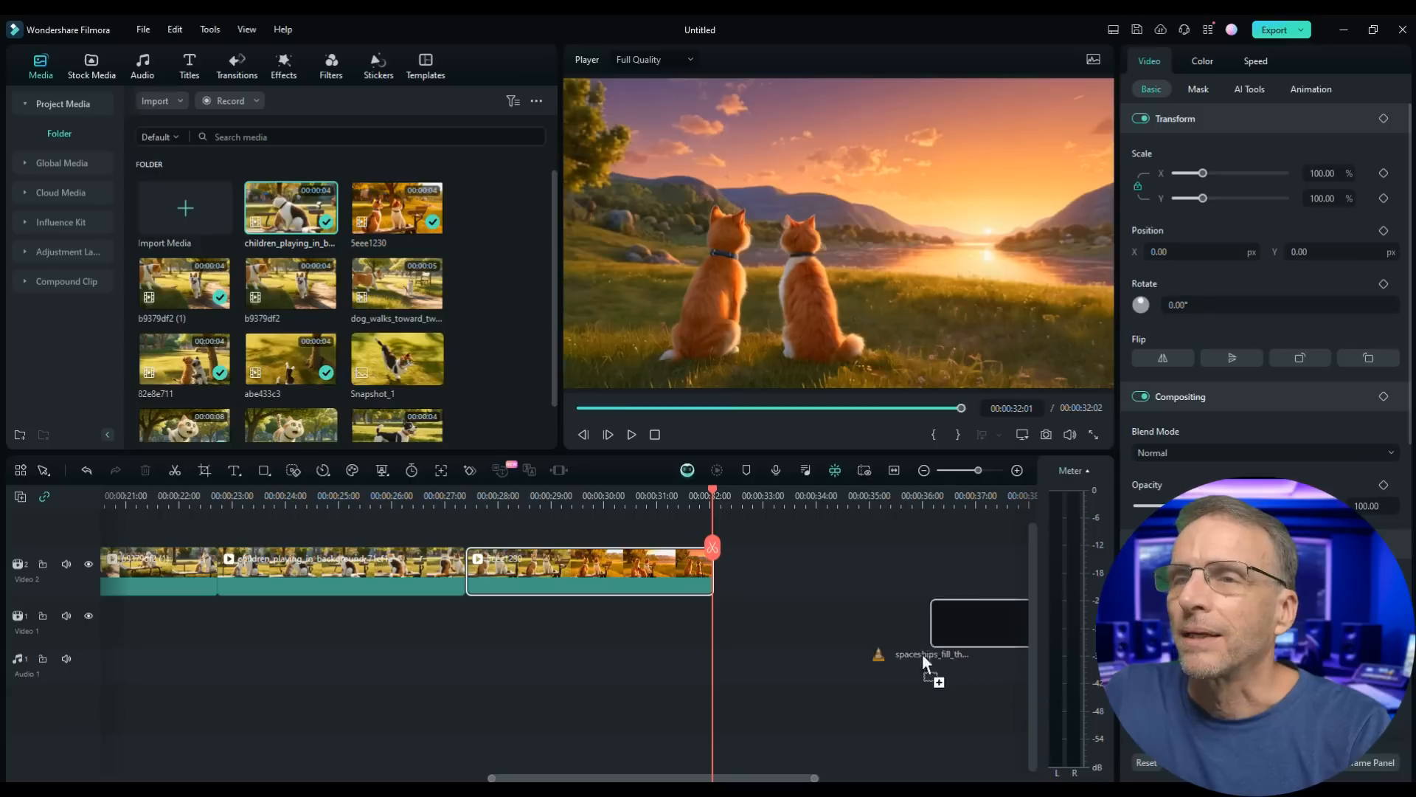
pyautogui.moveTo(923, 655); pyautogui.dragTo(808, 564)
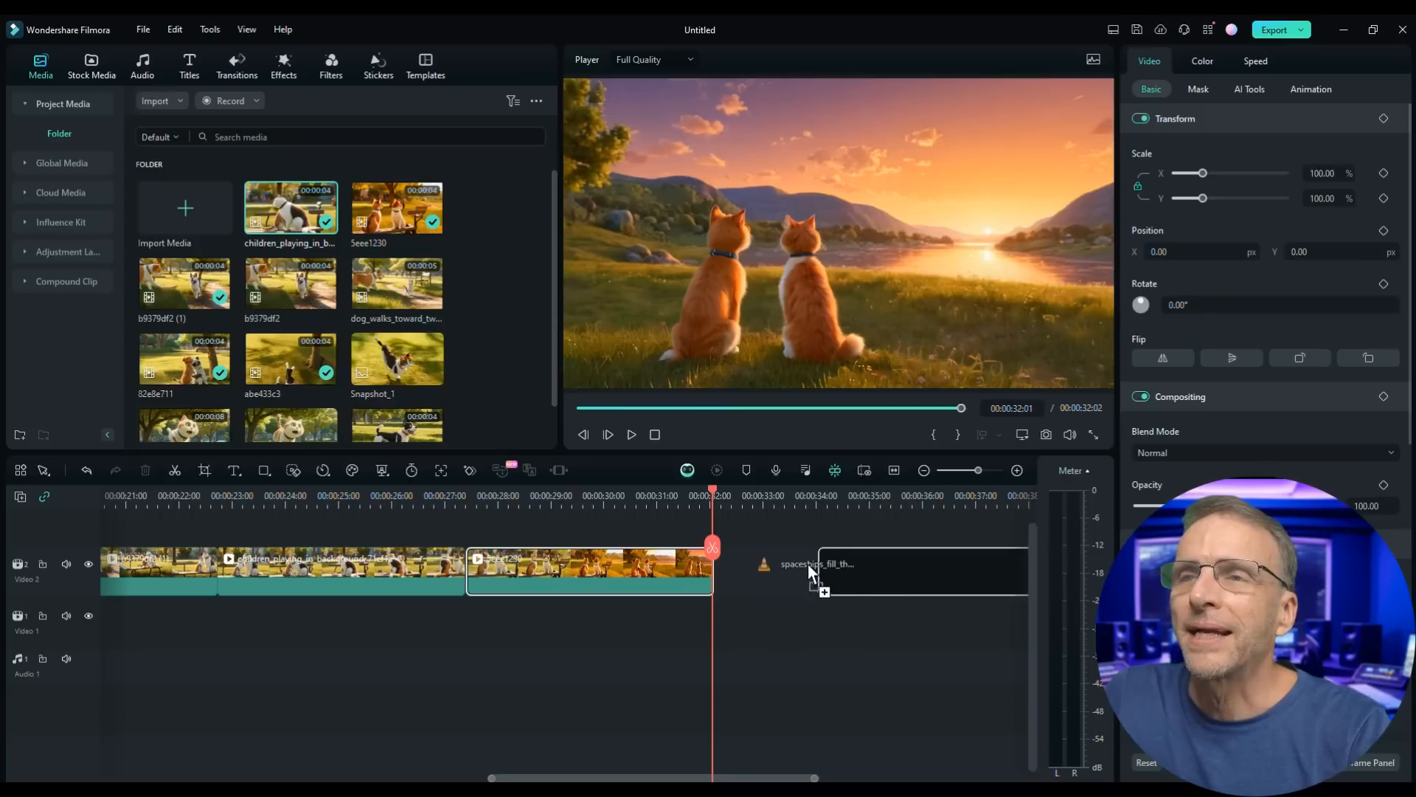
pyautogui.moveTo(723, 555); pyautogui.dragTo(716, 554)
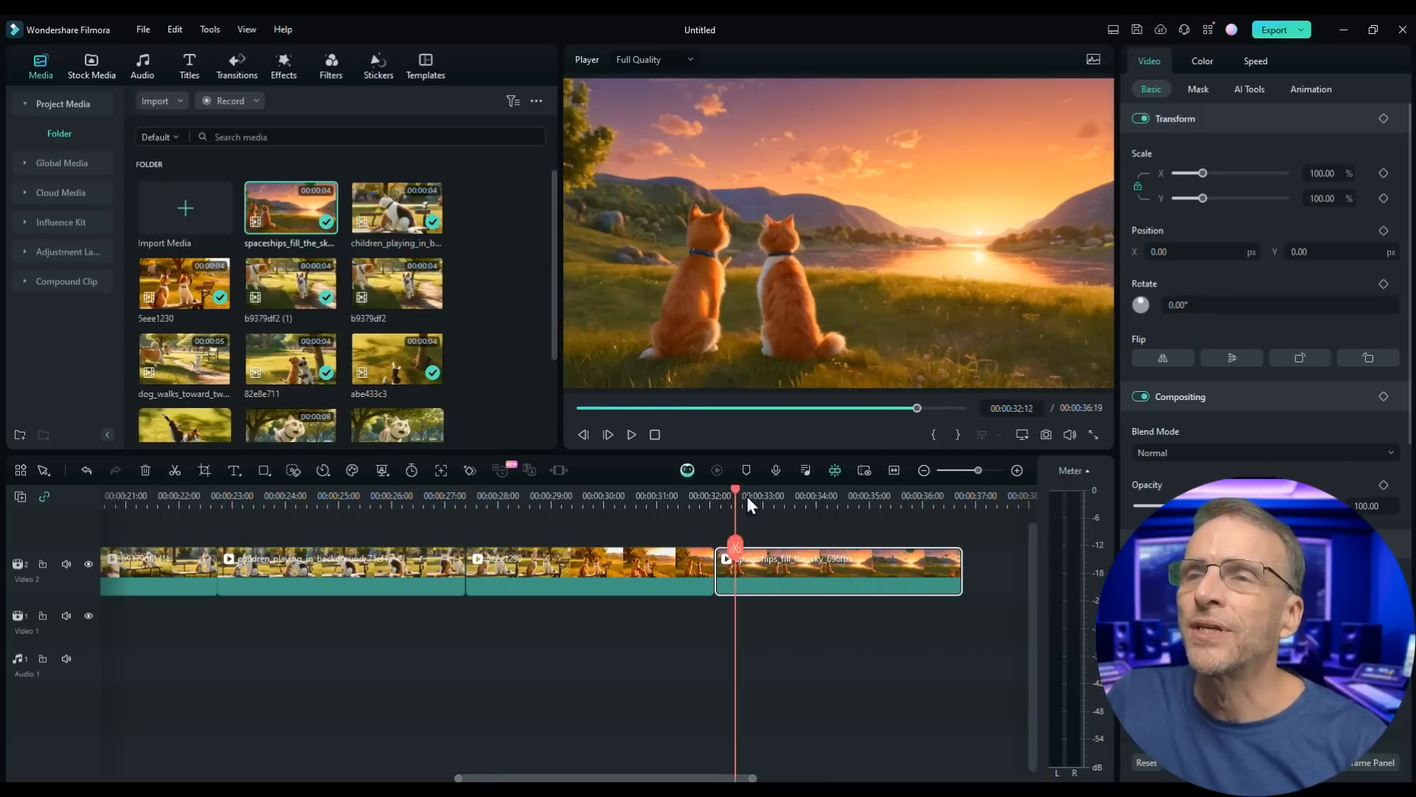
pyautogui.press('Home')
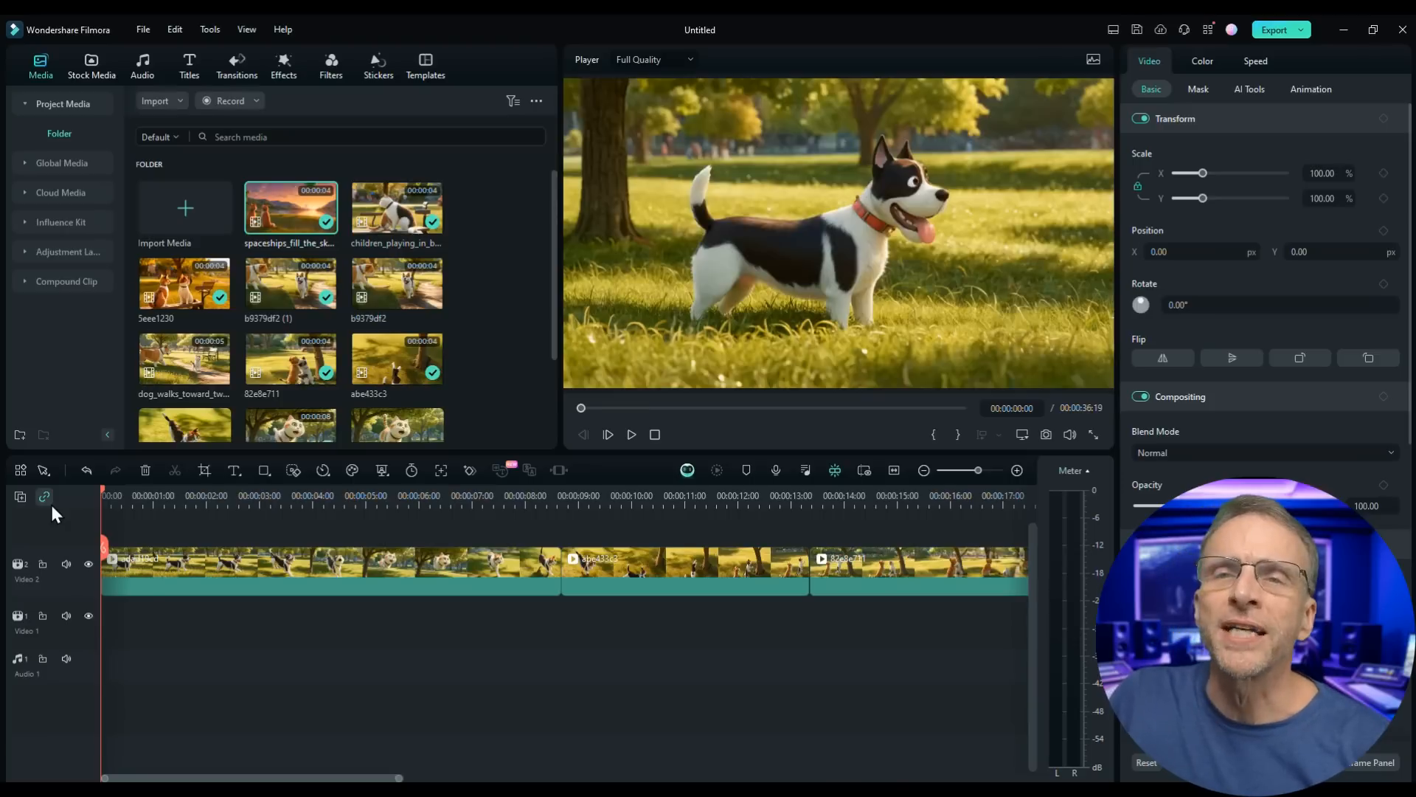
pyautogui.scroll(-5, 266, 666)
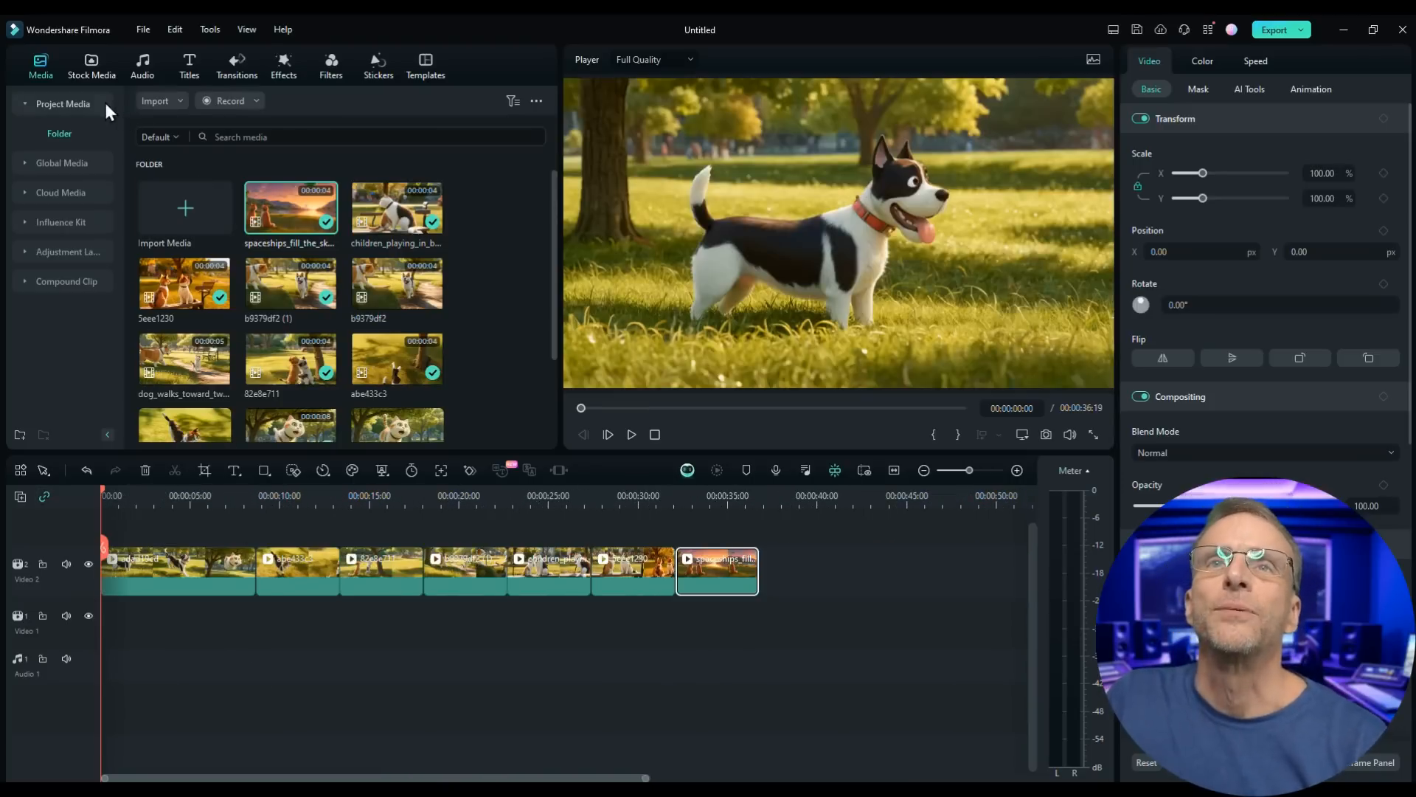
# Search the audio library for "whimsical" and audition the Fun time short version track
pyautogui.click(140, 70)
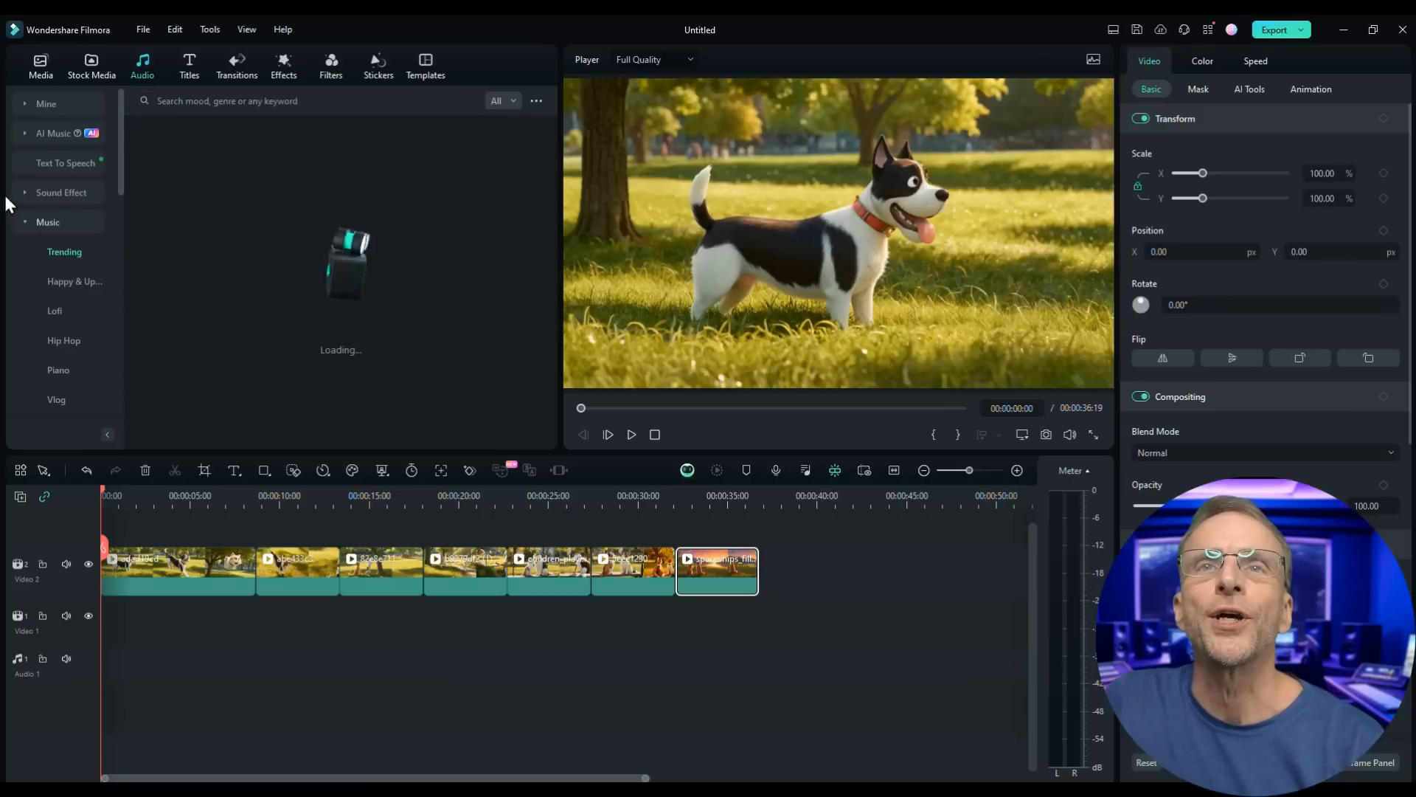
pyautogui.click(222, 99)
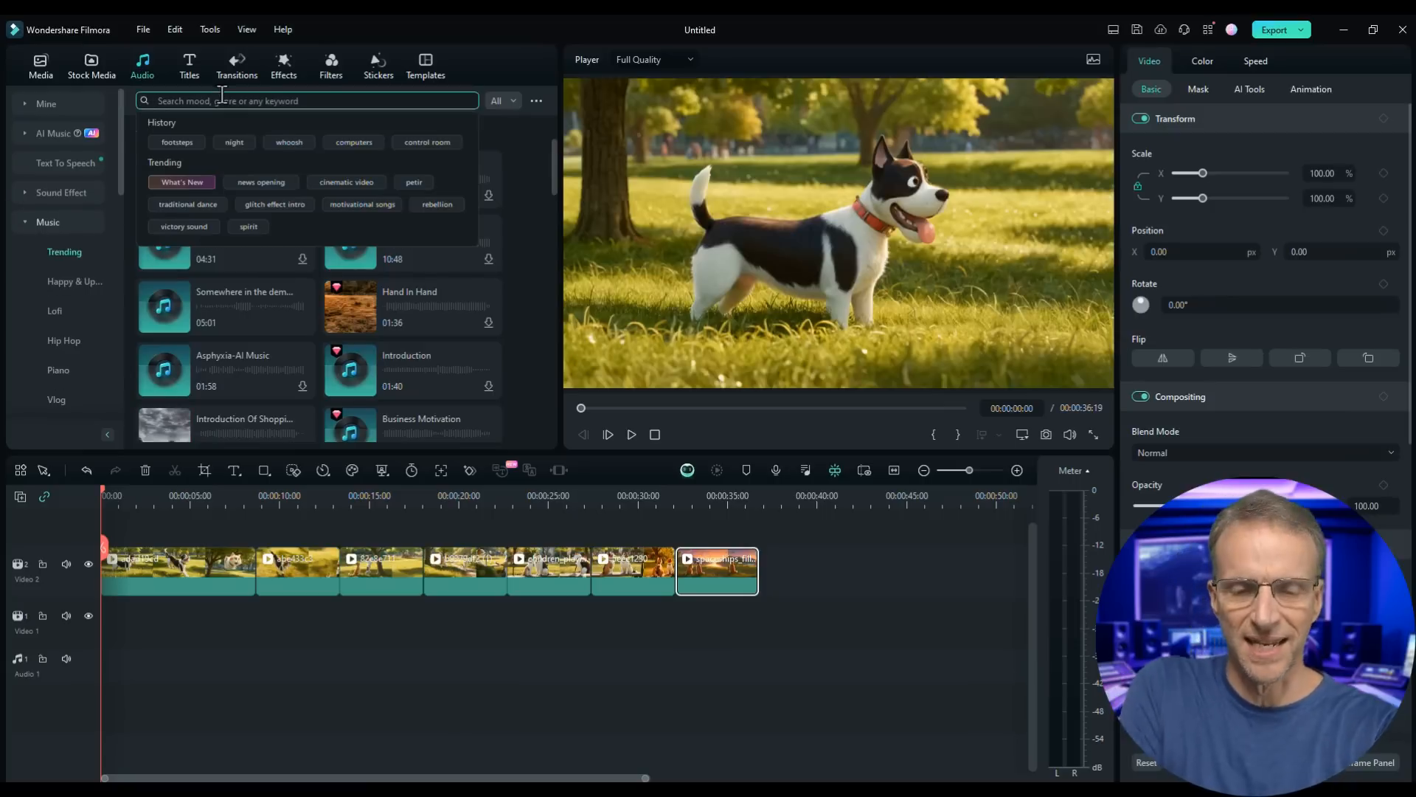
pyautogui.write('whimsical')
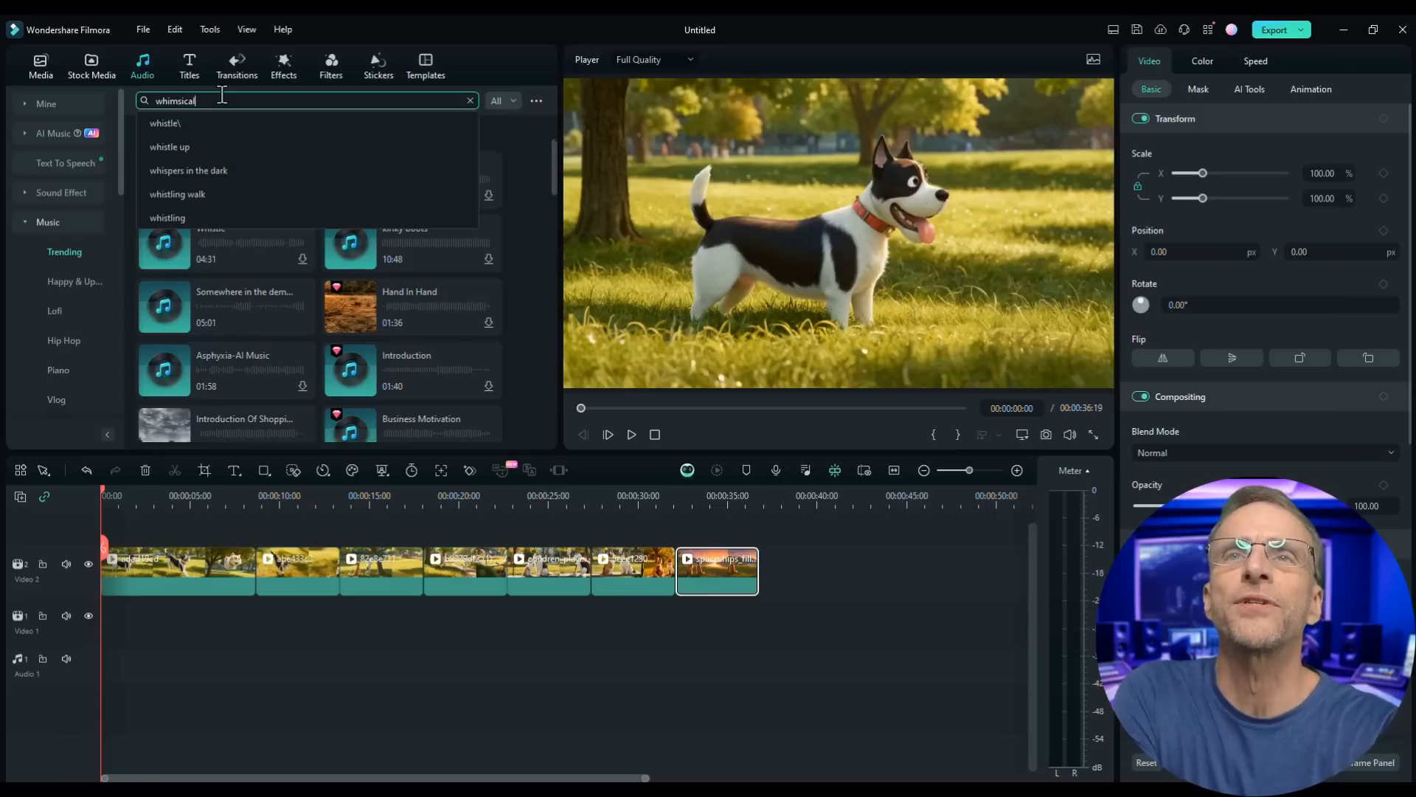
pyautogui.press('Return')
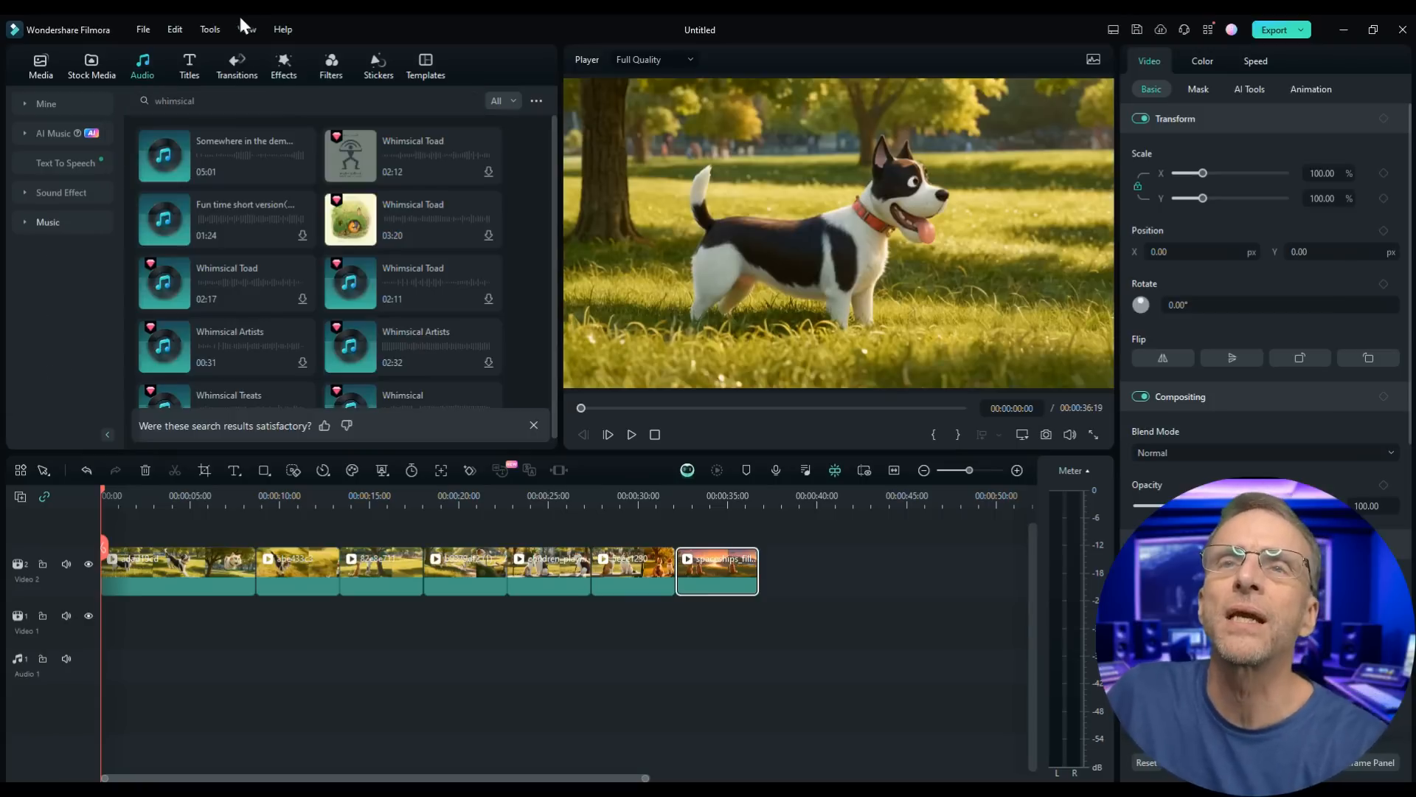
pyautogui.click(164, 220)
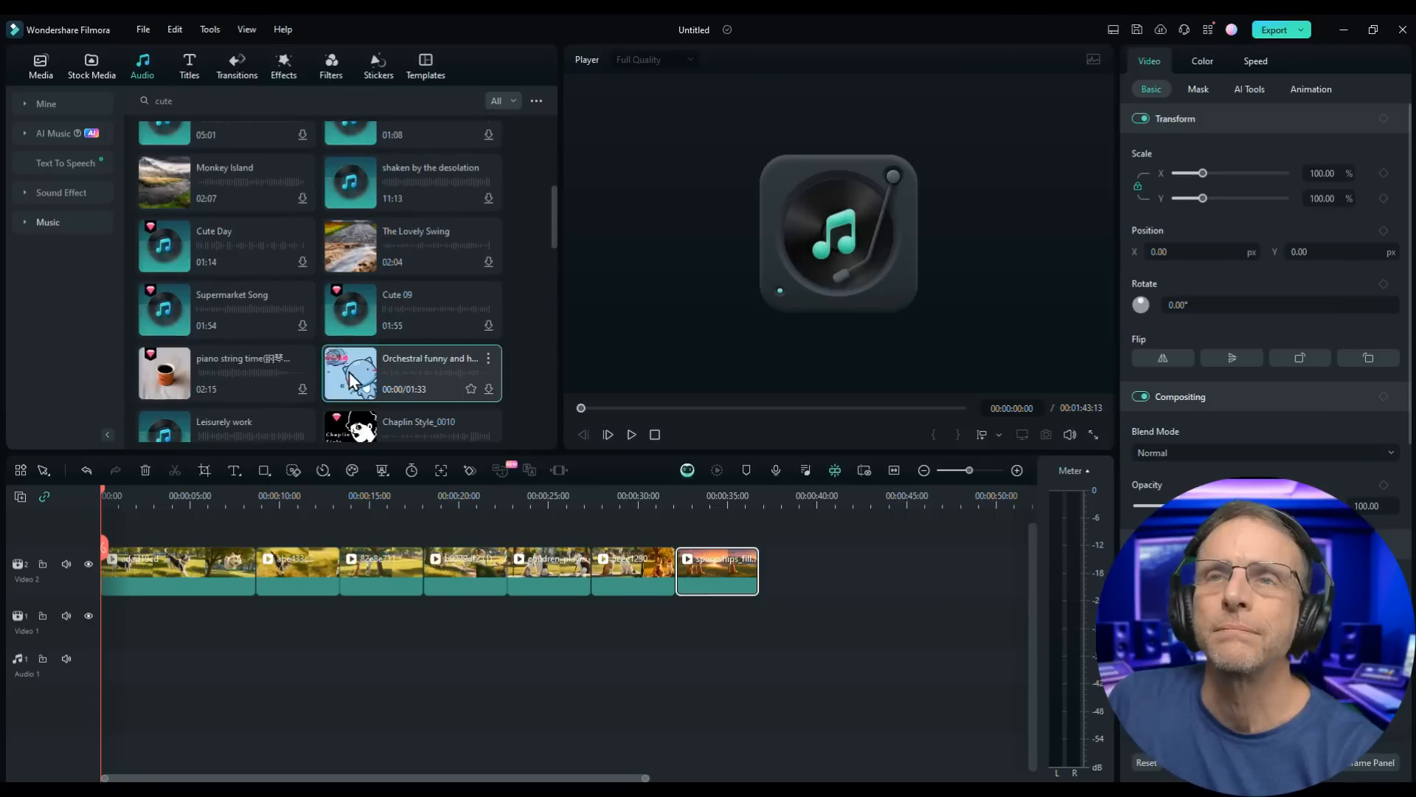
# Audition tracks for "cute", add Little Monsters to Audio 1 trimmed to the video's length at -15 dB, and return to the start
pyautogui.click(353, 382)
pyautogui.scroll(-3, 223, 353)
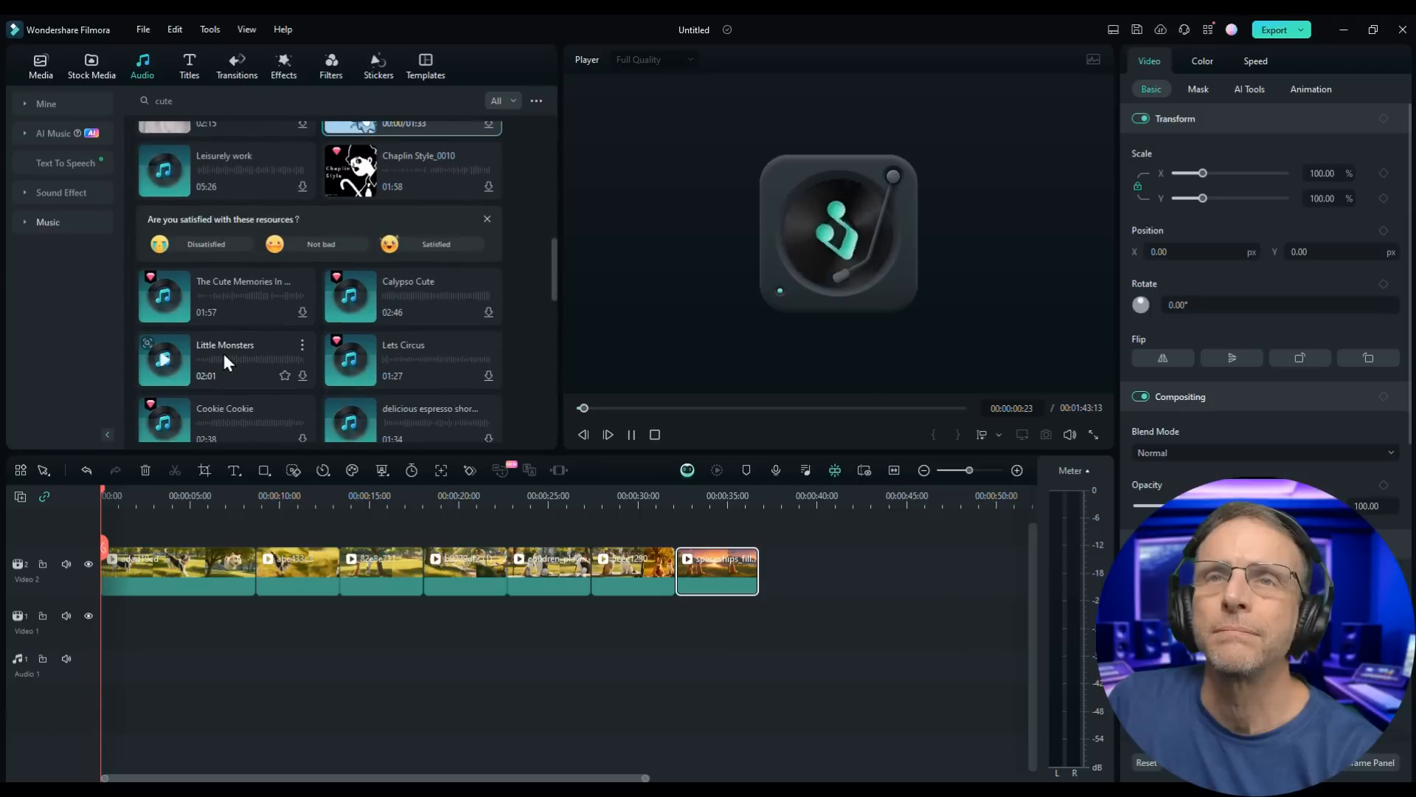
pyautogui.scroll(-2, 223, 351)
pyautogui.click(162, 273)
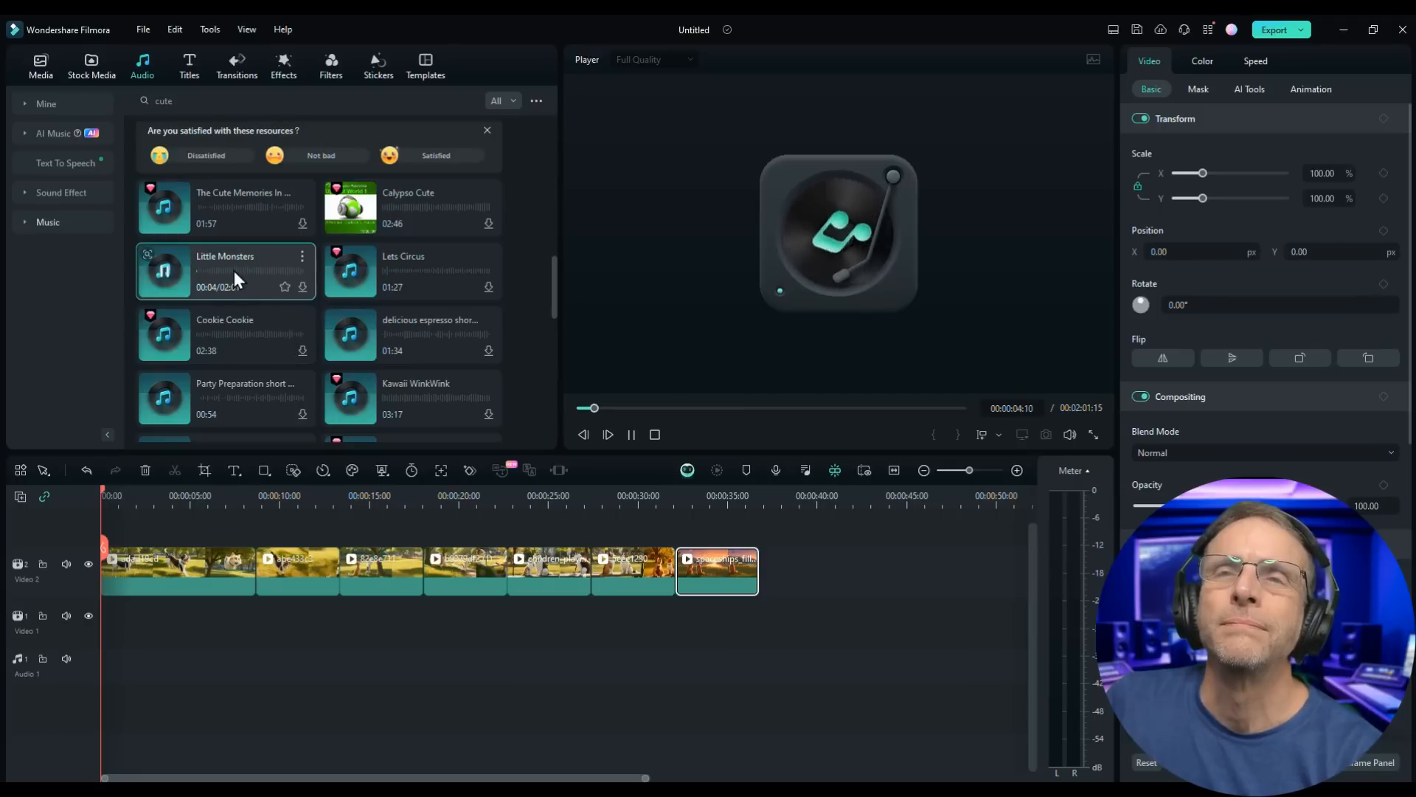
pyautogui.moveTo(233, 271); pyautogui.dragTo(582, 646)
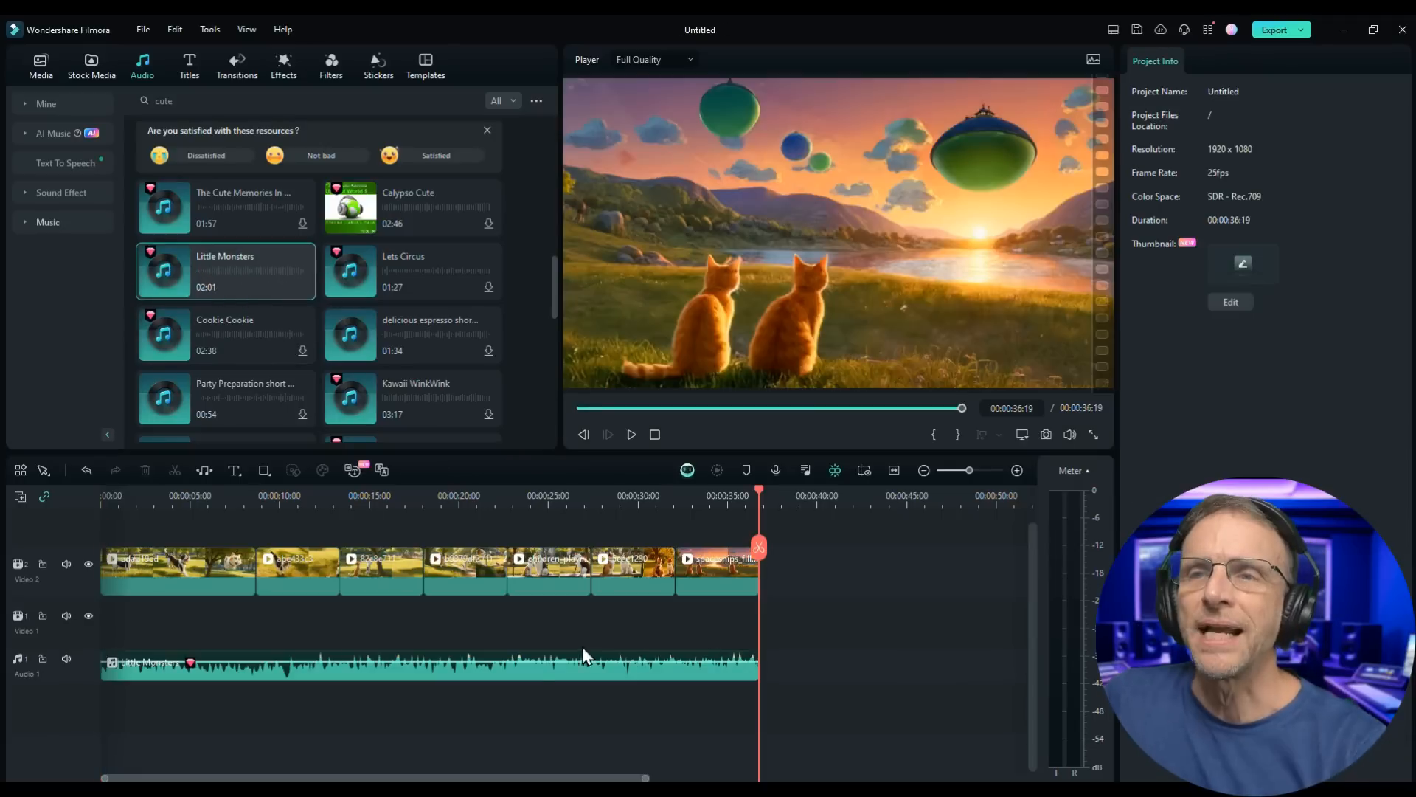
pyautogui.click(529, 667)
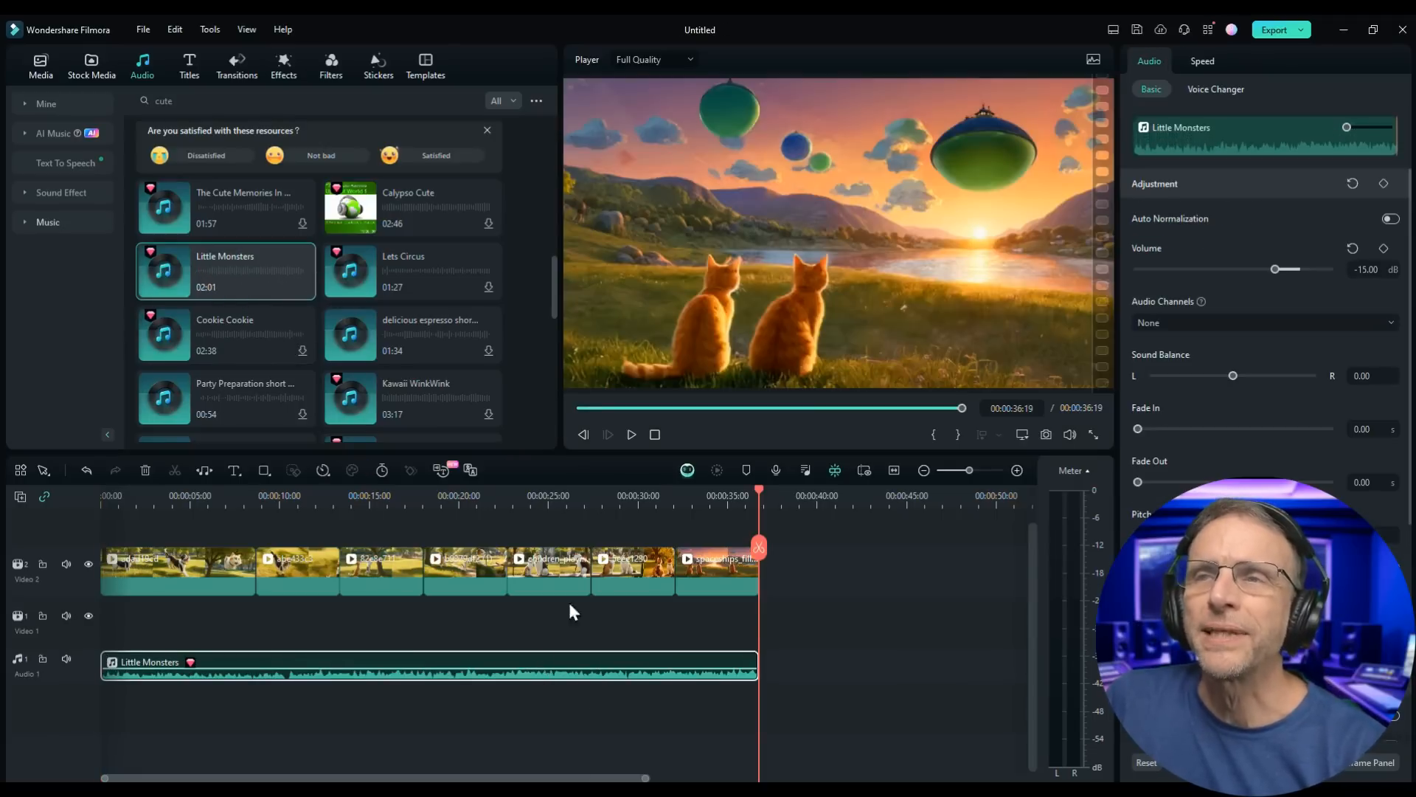
pyautogui.moveTo(754, 494); pyautogui.dragTo(103, 491)
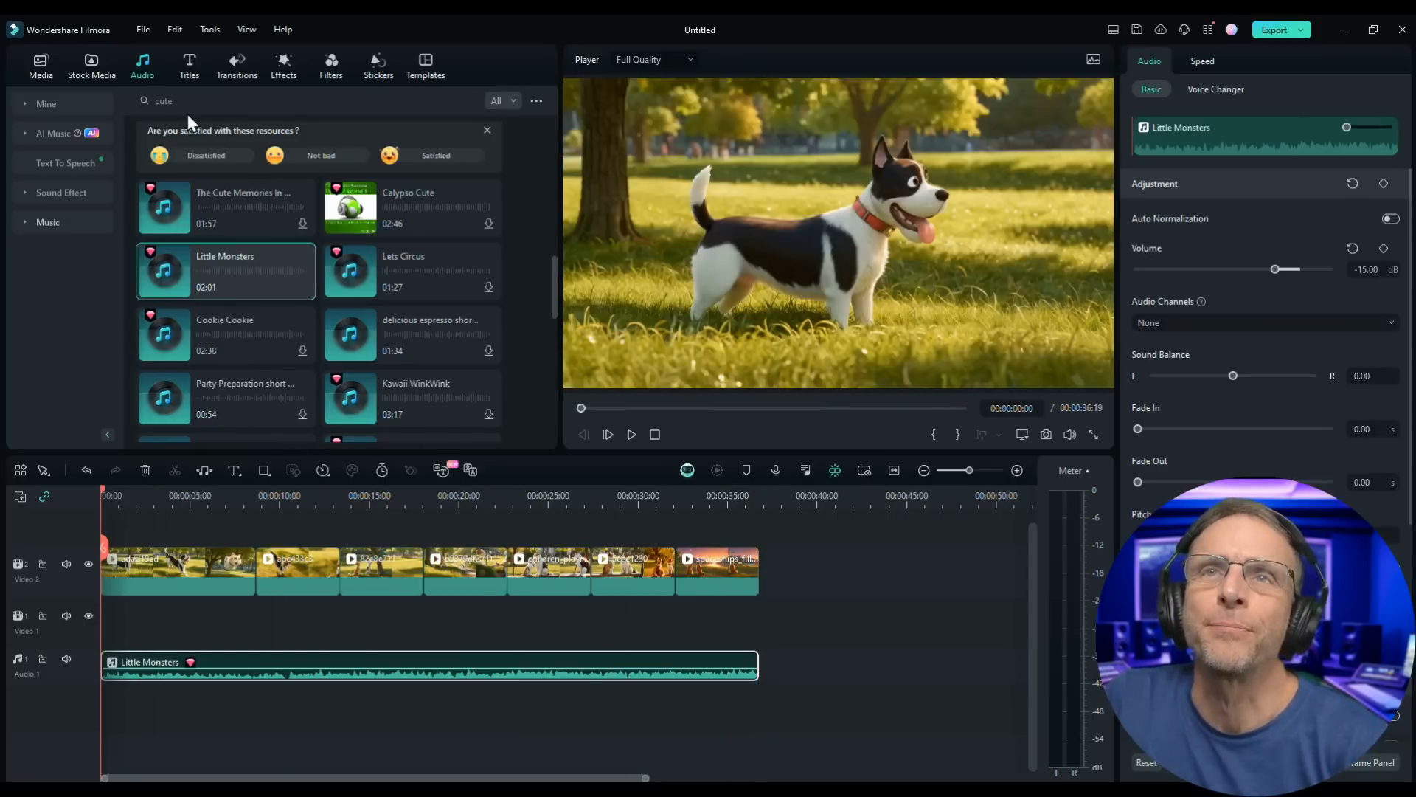
# Search the audio library for "forest", audition the results, and add Breezy Forest Atmosphere 02 on Audio 2 for the video's full length
pyautogui.write('forest')
pyautogui.press('Return')
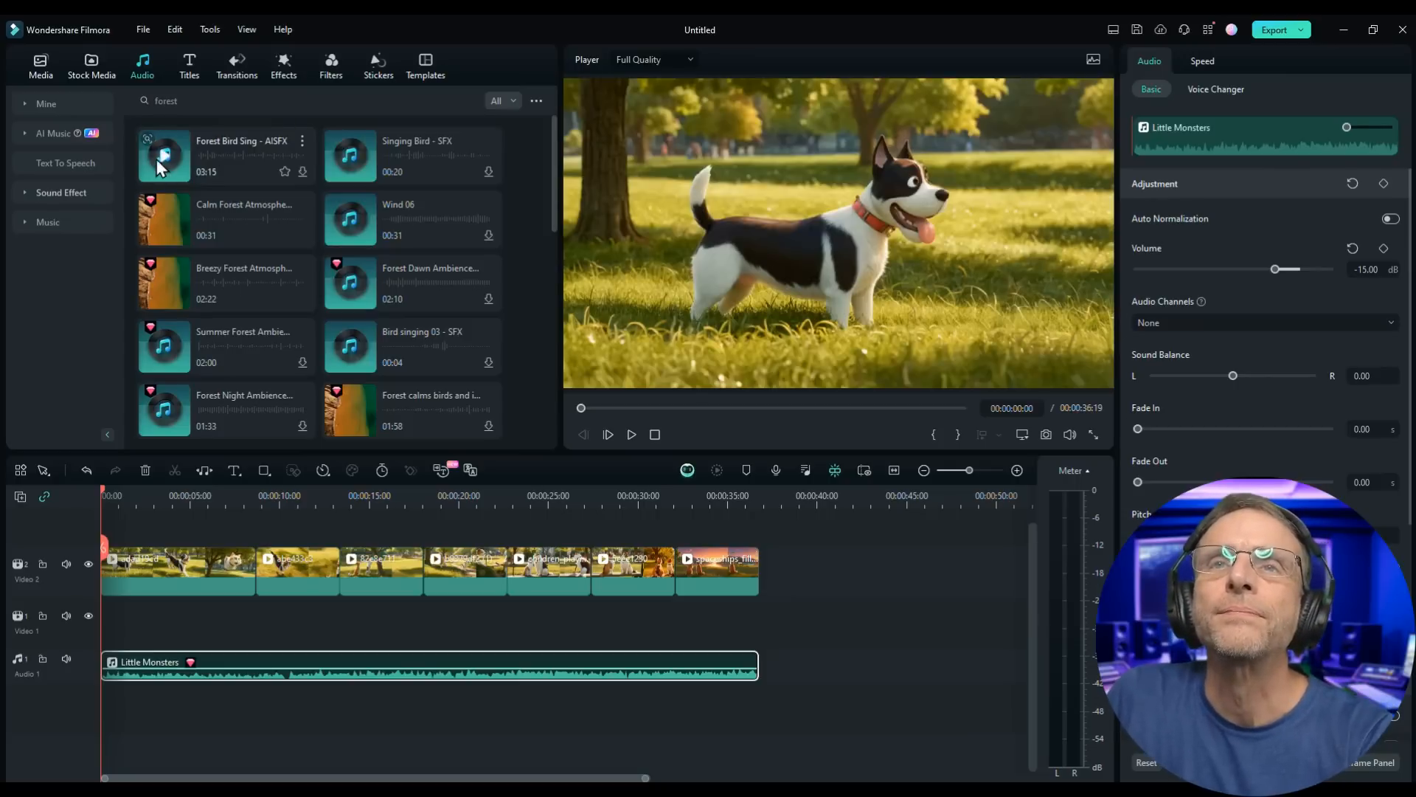
pyautogui.click(158, 157)
pyautogui.click(158, 269)
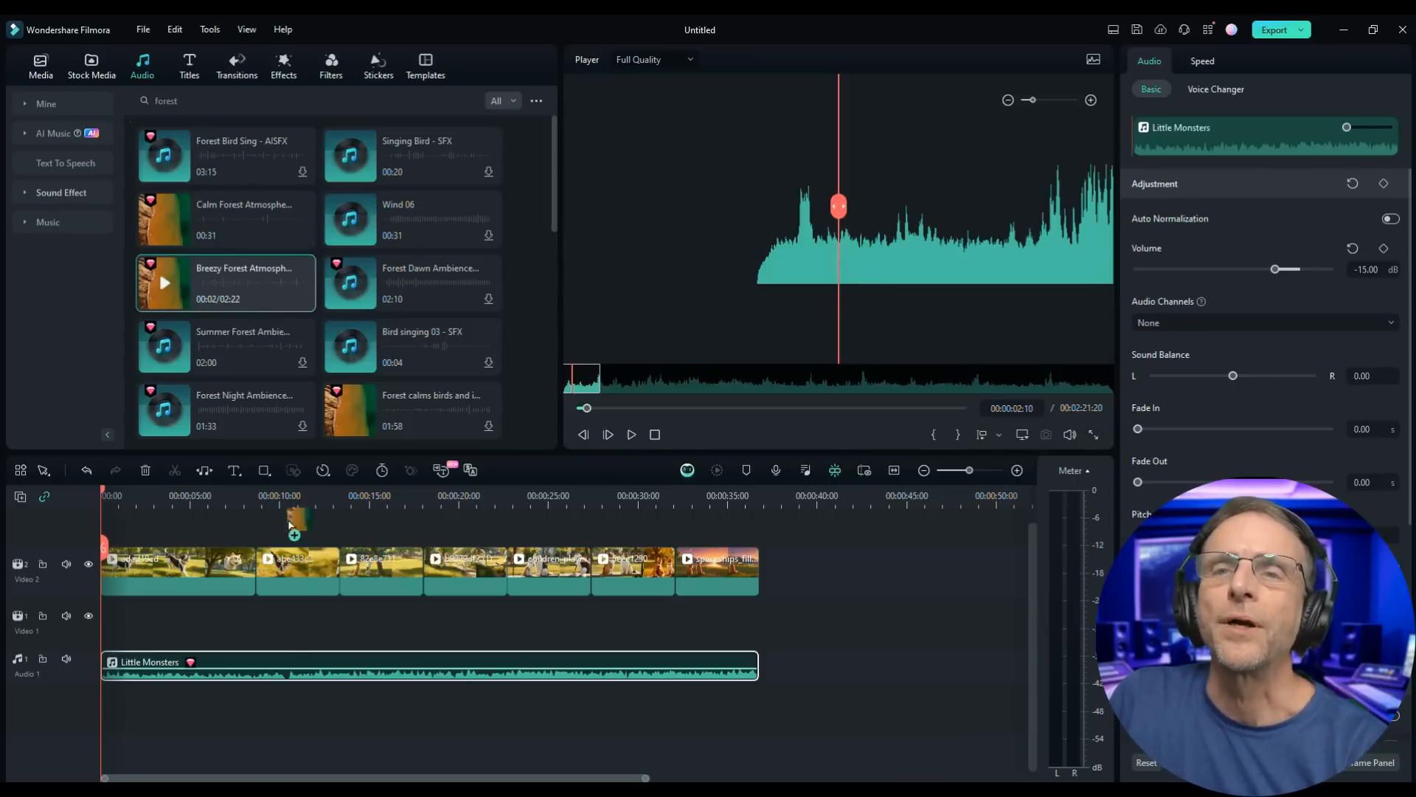
pyautogui.moveTo(158, 268); pyautogui.dragTo(72, 719)
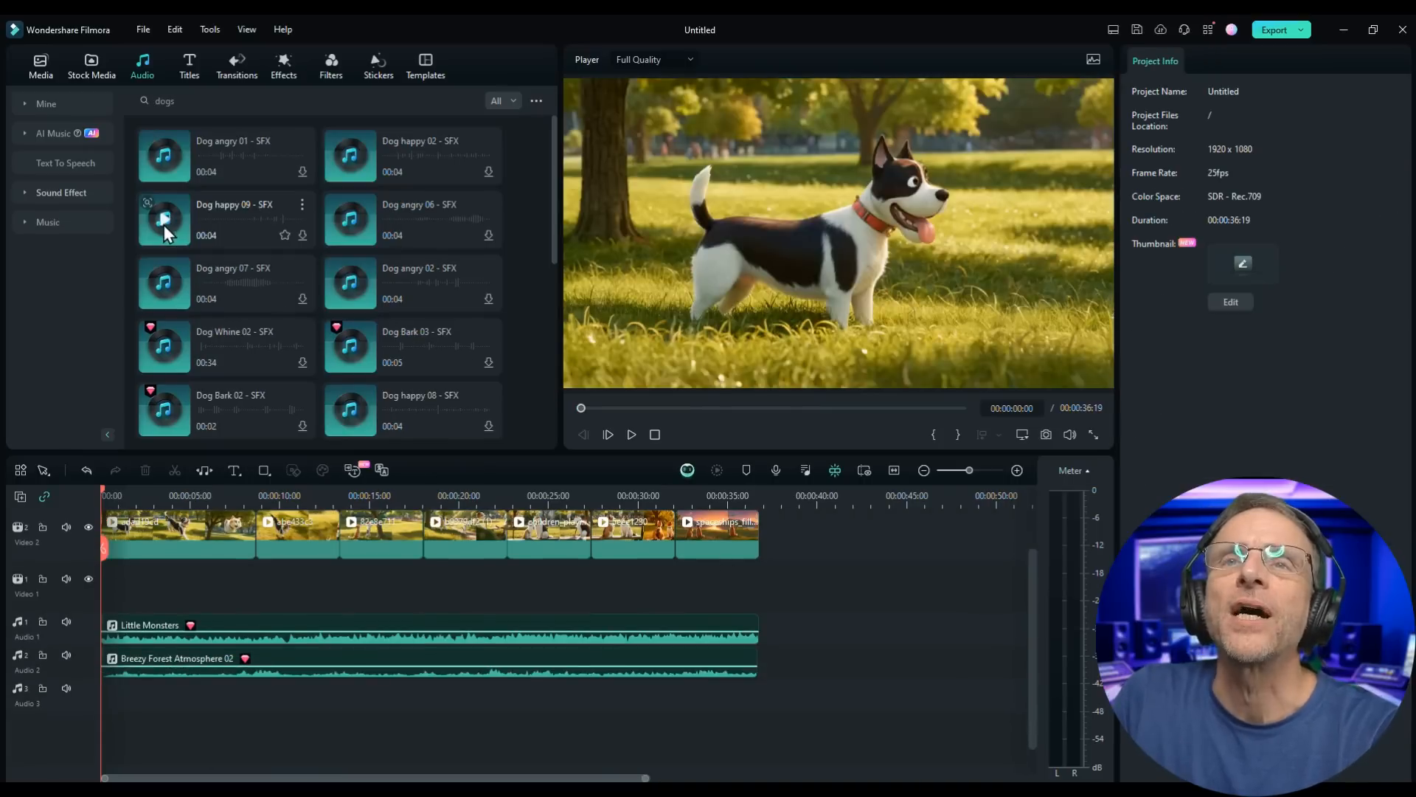
# Audition the "dogs" sound effects Dog happy 09, Dog Whine 02, Dog Bark 06 and Dog Bark 08
pyautogui.click(164, 224)
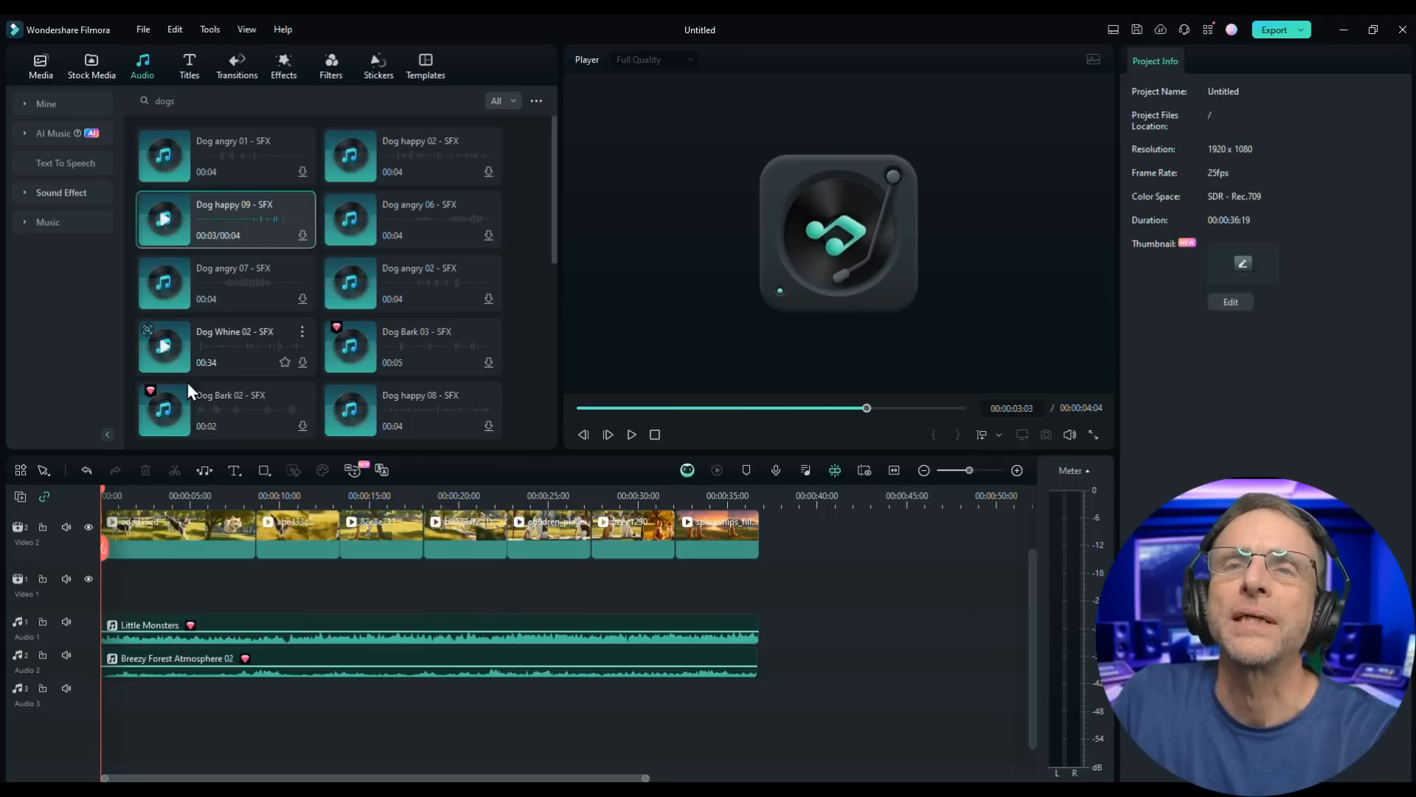
pyautogui.click(165, 347)
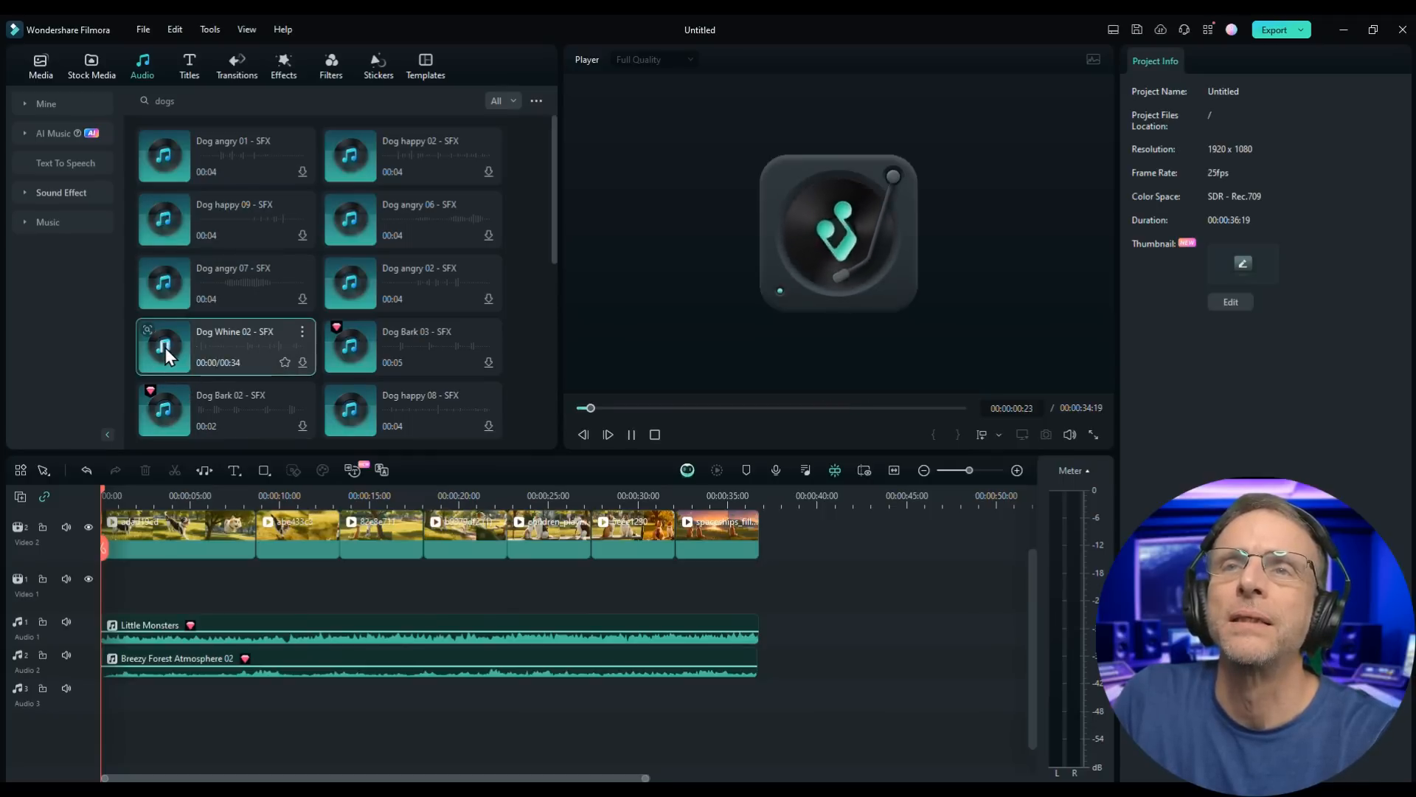
pyautogui.scroll(-5, 214, 320)
pyautogui.click(352, 344)
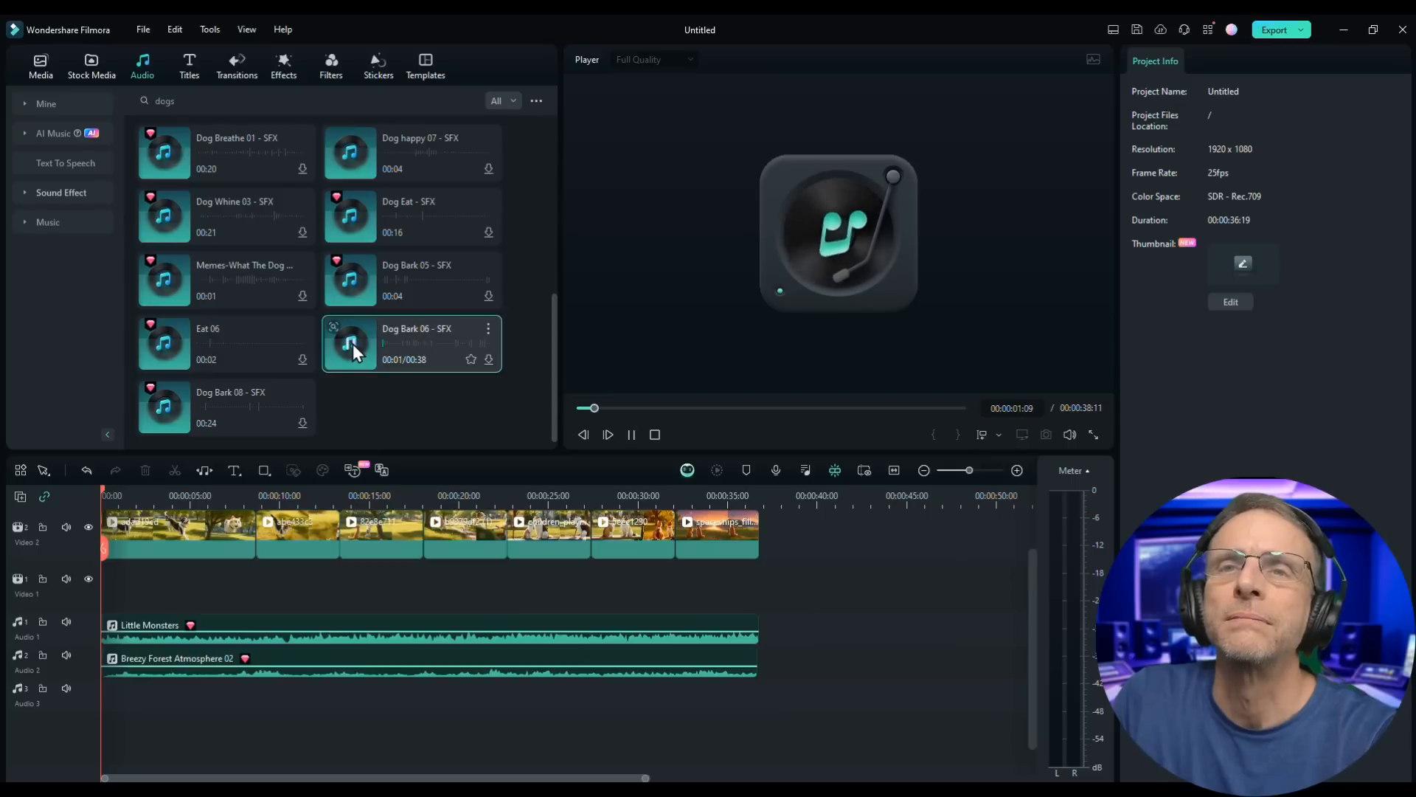
pyautogui.click(153, 401)
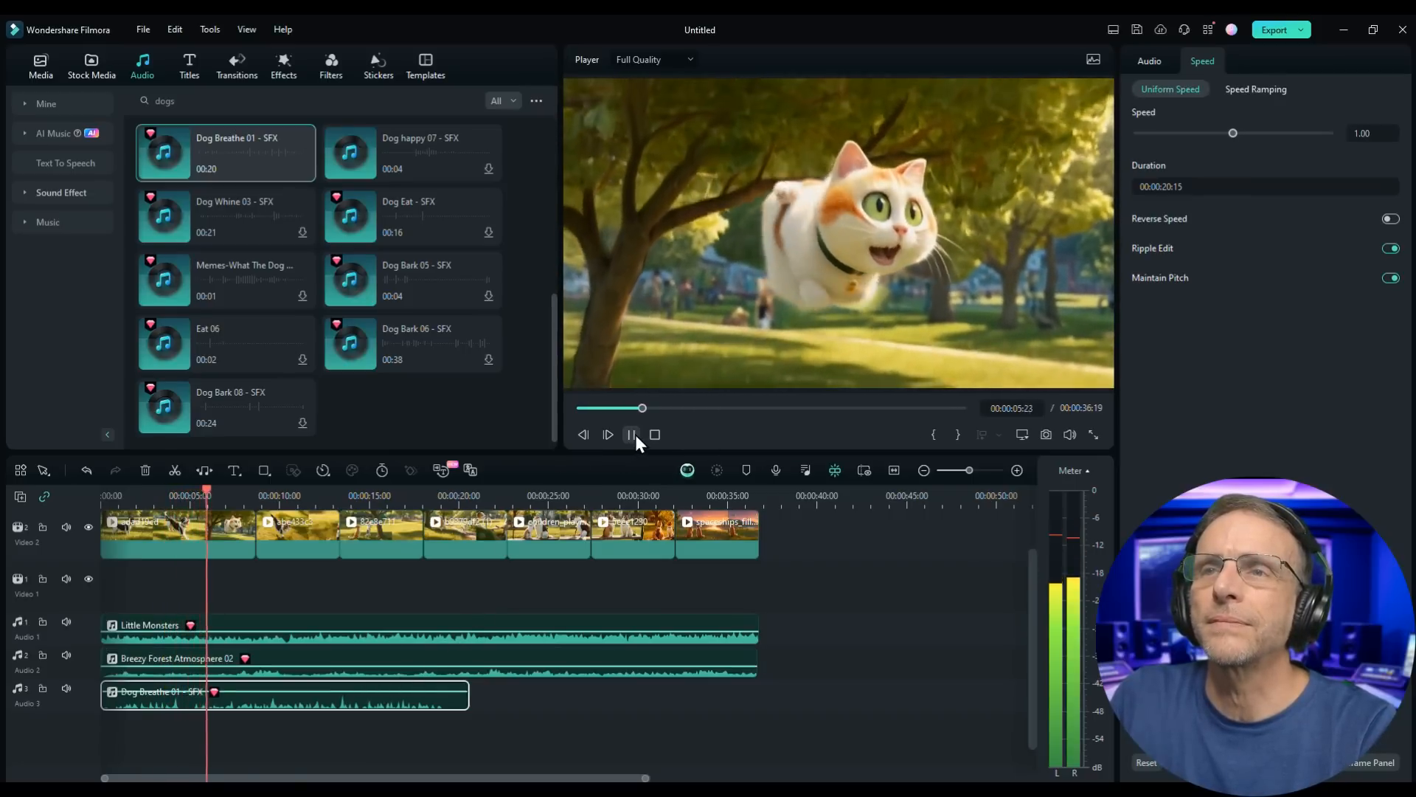
# Trim Dog Breathe 01 on Audio 3 to 6 seconds and add Meow - AISFX and Cat Meowing 04 from a "meow" search on Audio 4
pyautogui.click(632, 436)
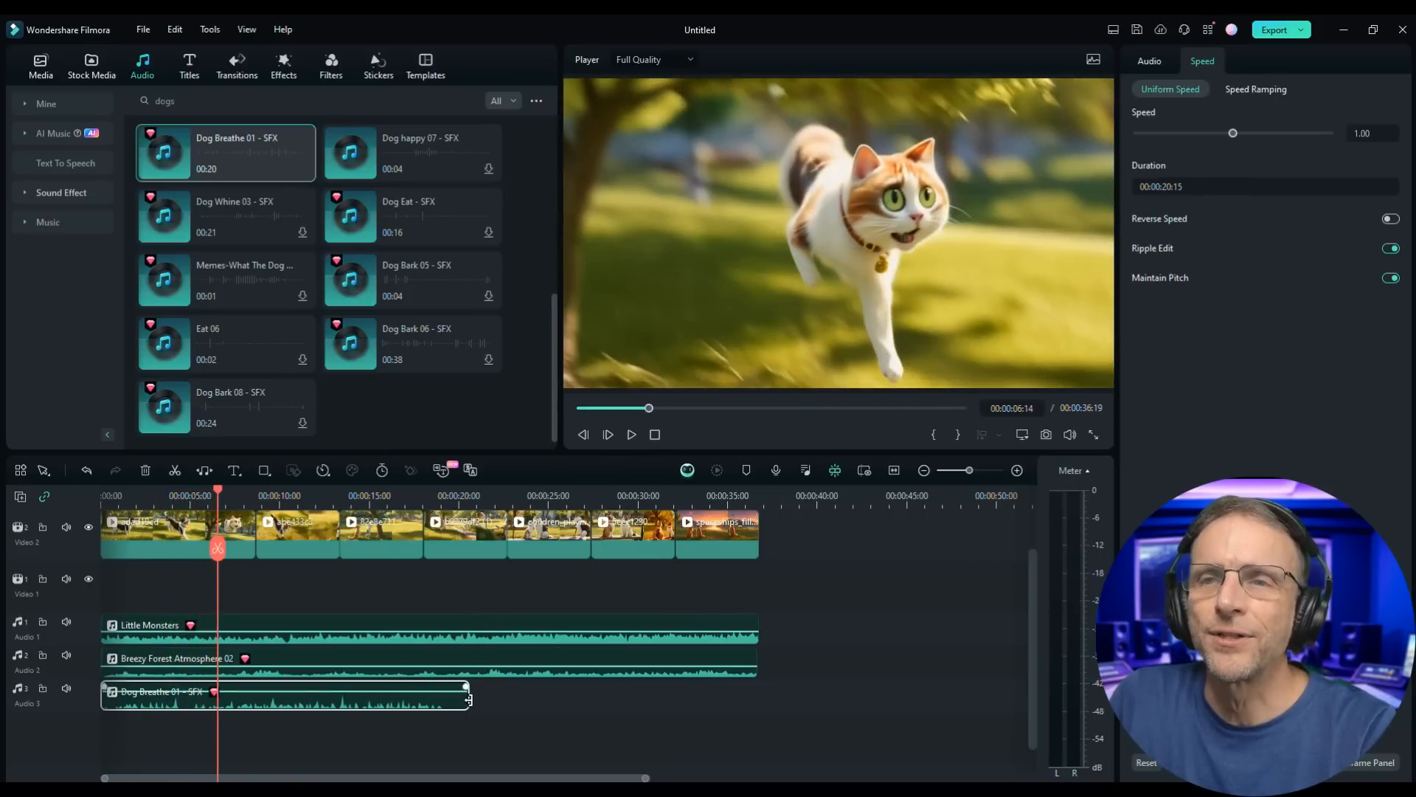
pyautogui.moveTo(469, 699); pyautogui.dragTo(209, 700)
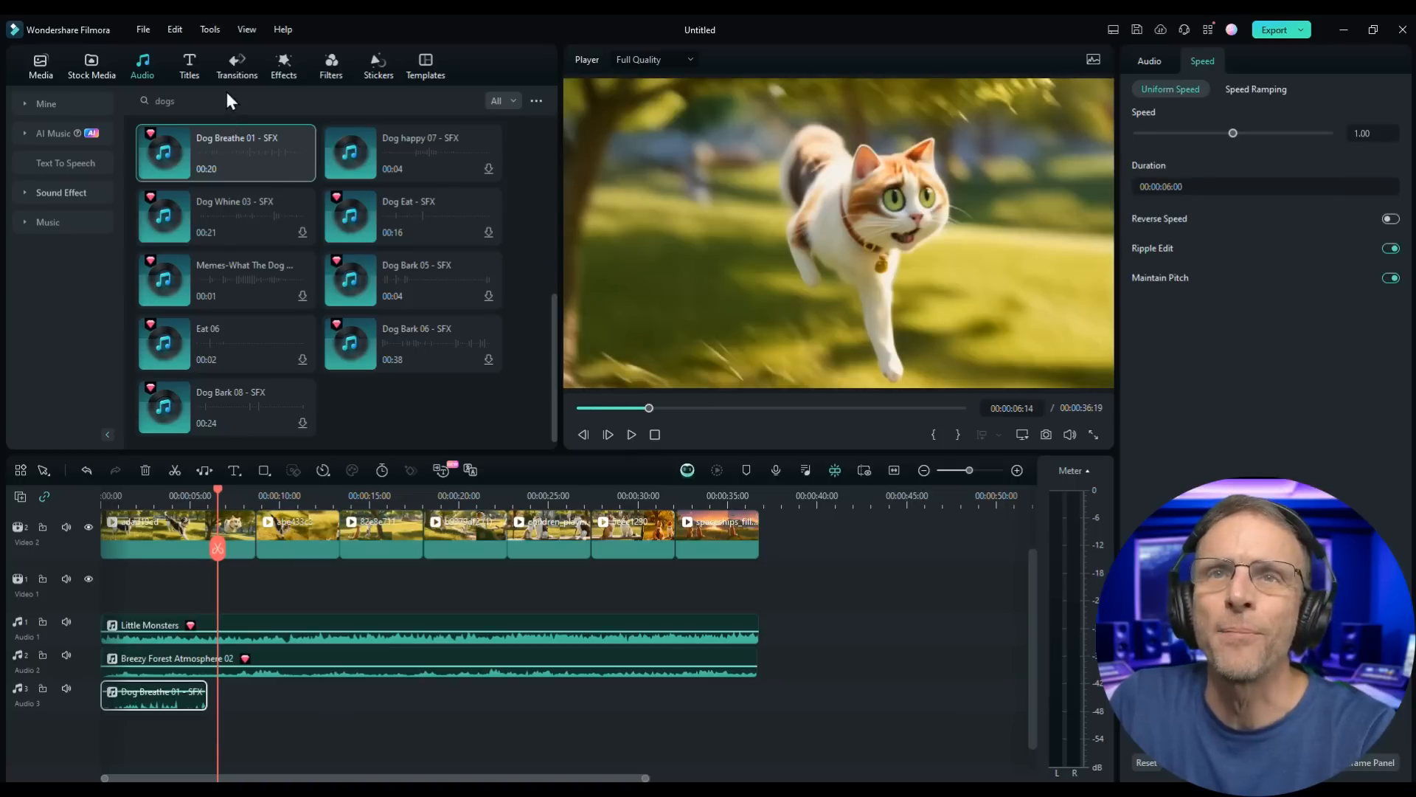
pyautogui.click(227, 100)
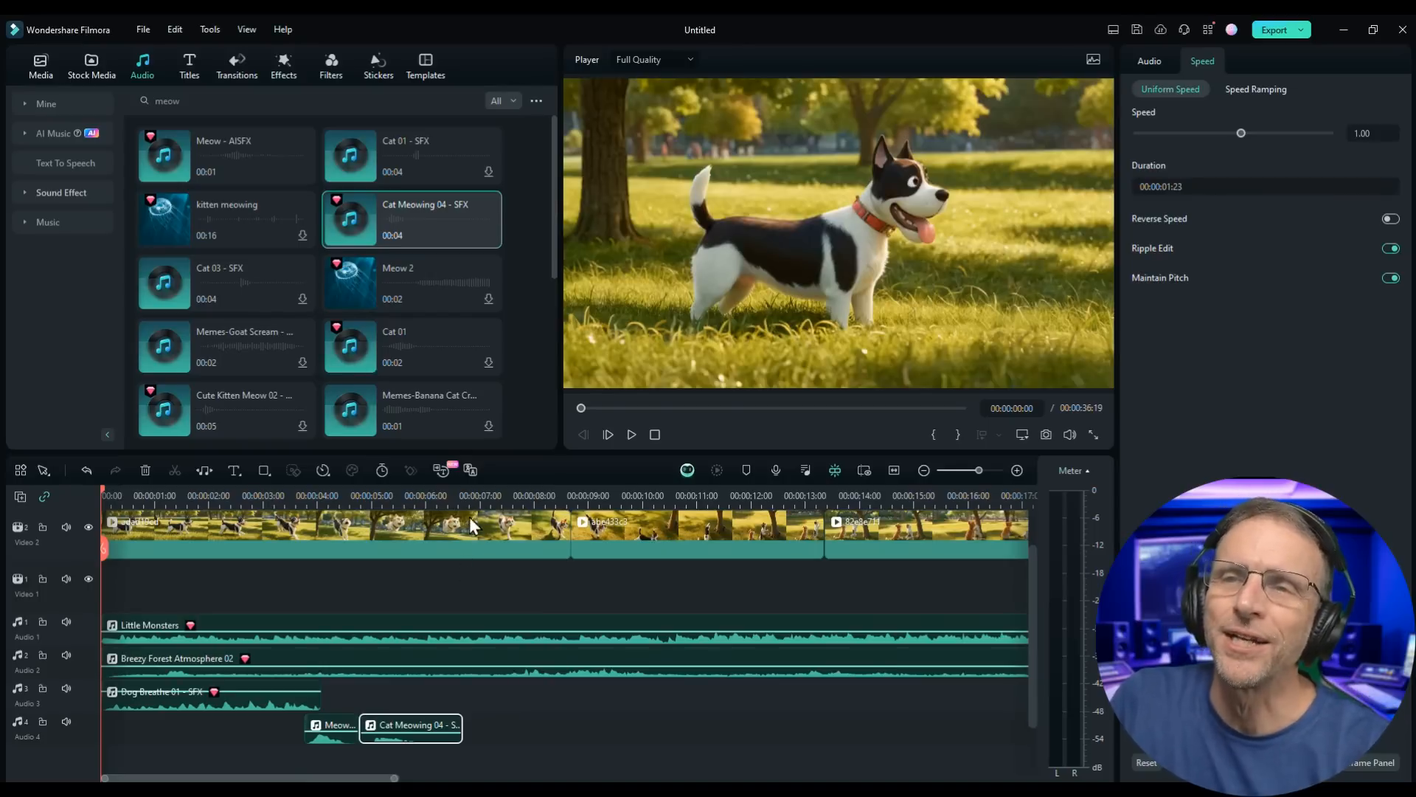
# Split off a short segment of the first clip at about 6 seconds, set its speed to 2.09, and play it back
pyautogui.moveTo(469, 500); pyautogui.dragTo(439, 502)
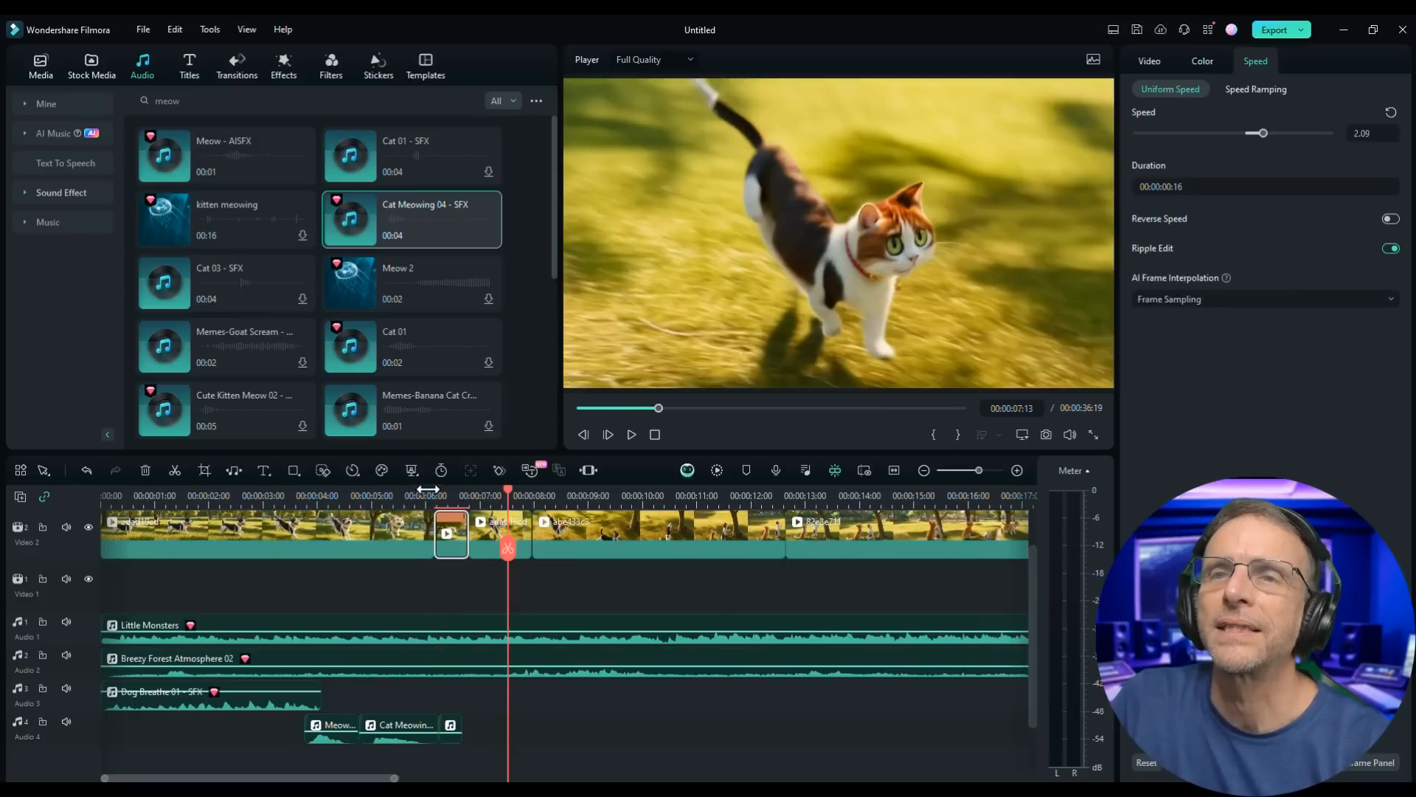
pyautogui.click(403, 499)
pyautogui.click(633, 437)
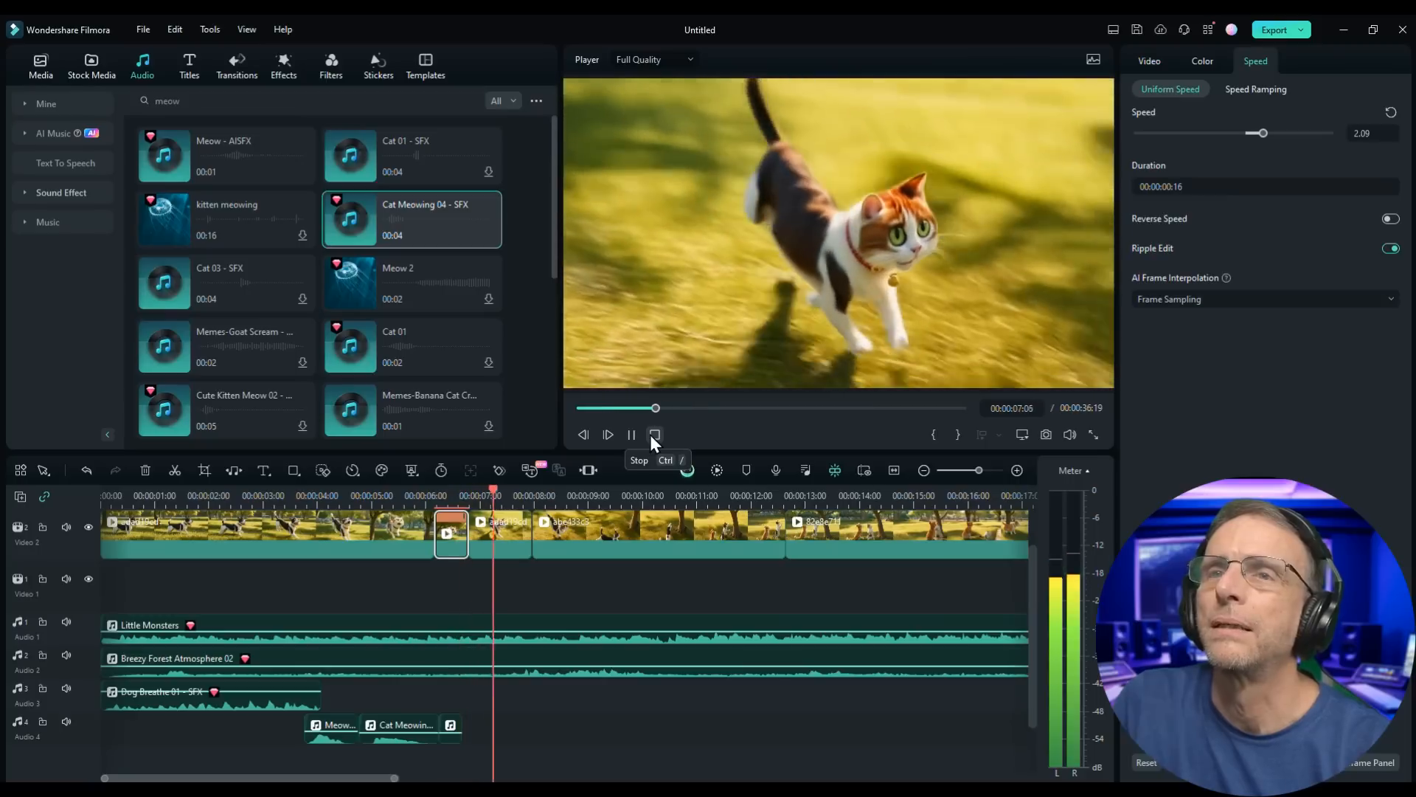
# Speed up the segments of the opening clip and shorten Dog Breathe 01 to match the faster opening
pyautogui.click(370, 533)
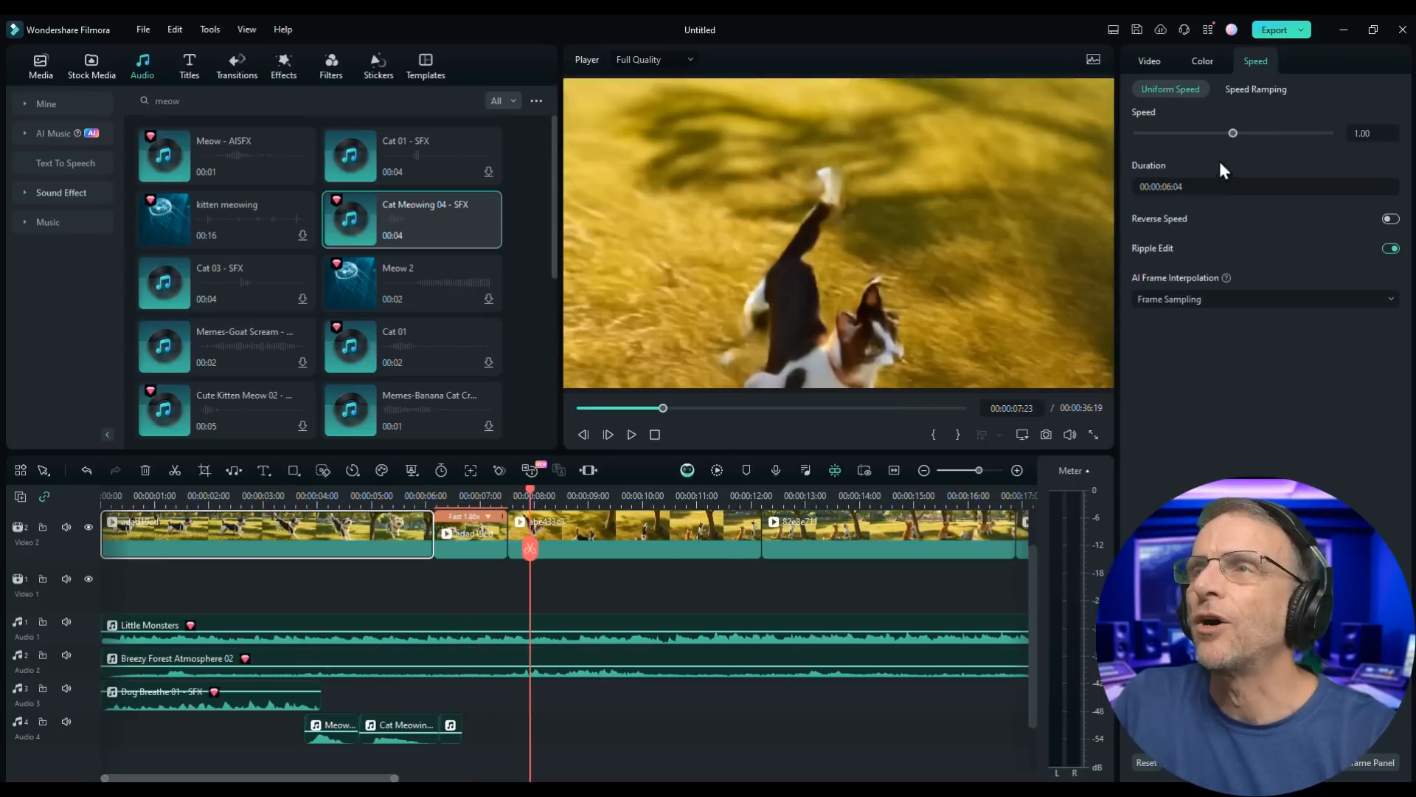
pyautogui.moveTo(1233, 133); pyautogui.dragTo(1263, 133)
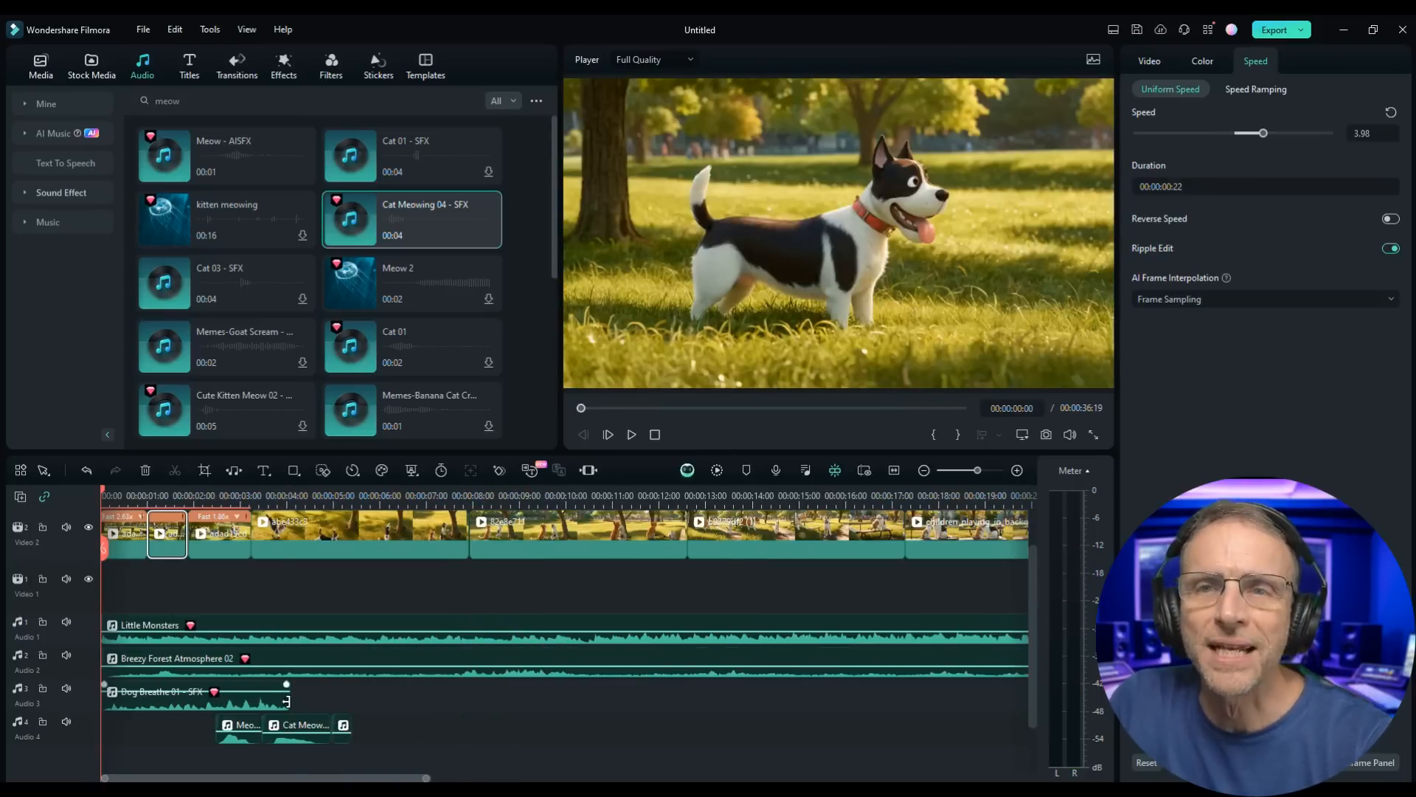
pyautogui.moveTo(287, 701); pyautogui.dragTo(154, 699)
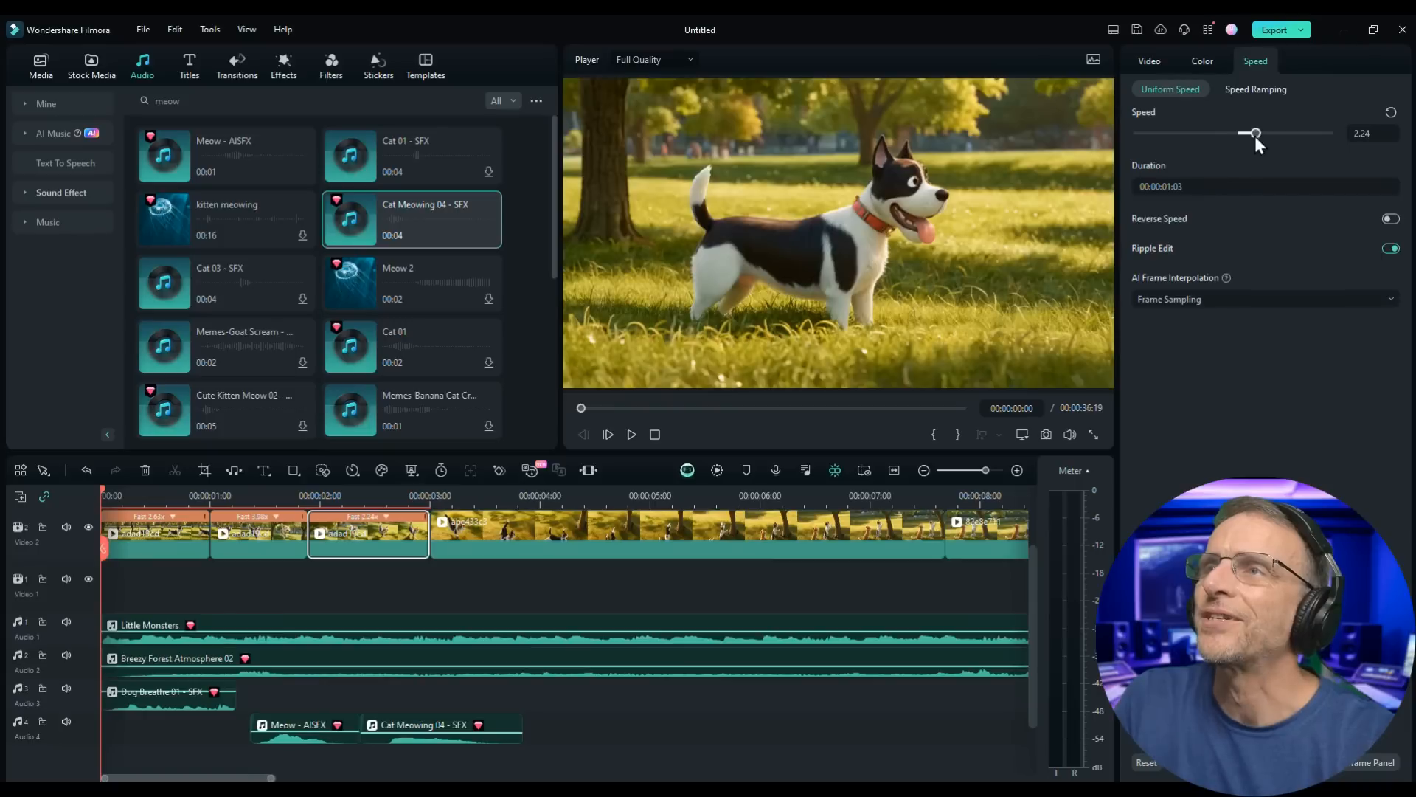
pyautogui.moveTo(1255, 135); pyautogui.dragTo(1266, 135)
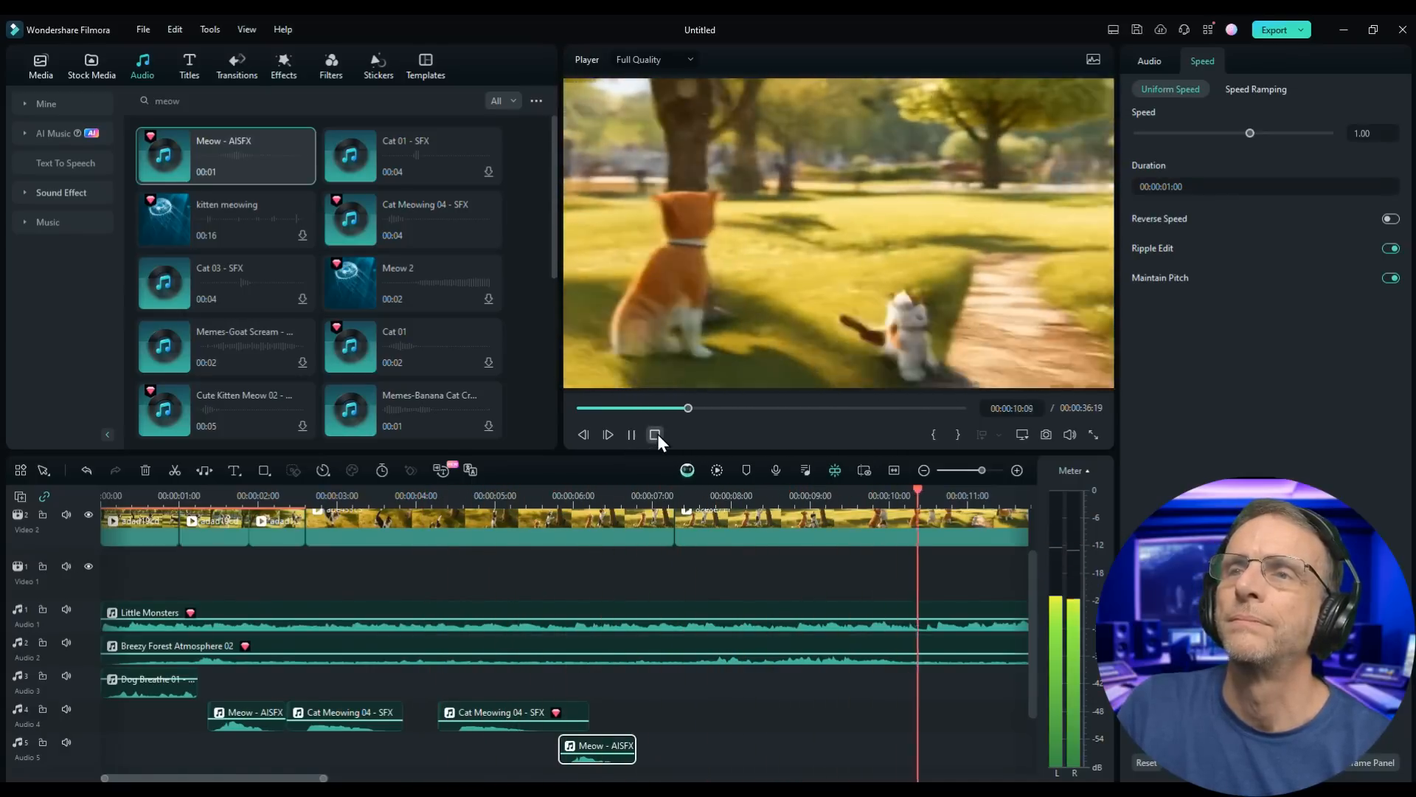
# Stop the preview and add Footsteps-Walking Slow On Leaves from a "footsteps" search below the other audio, with its speed at 2.63
pyautogui.click(656, 434)
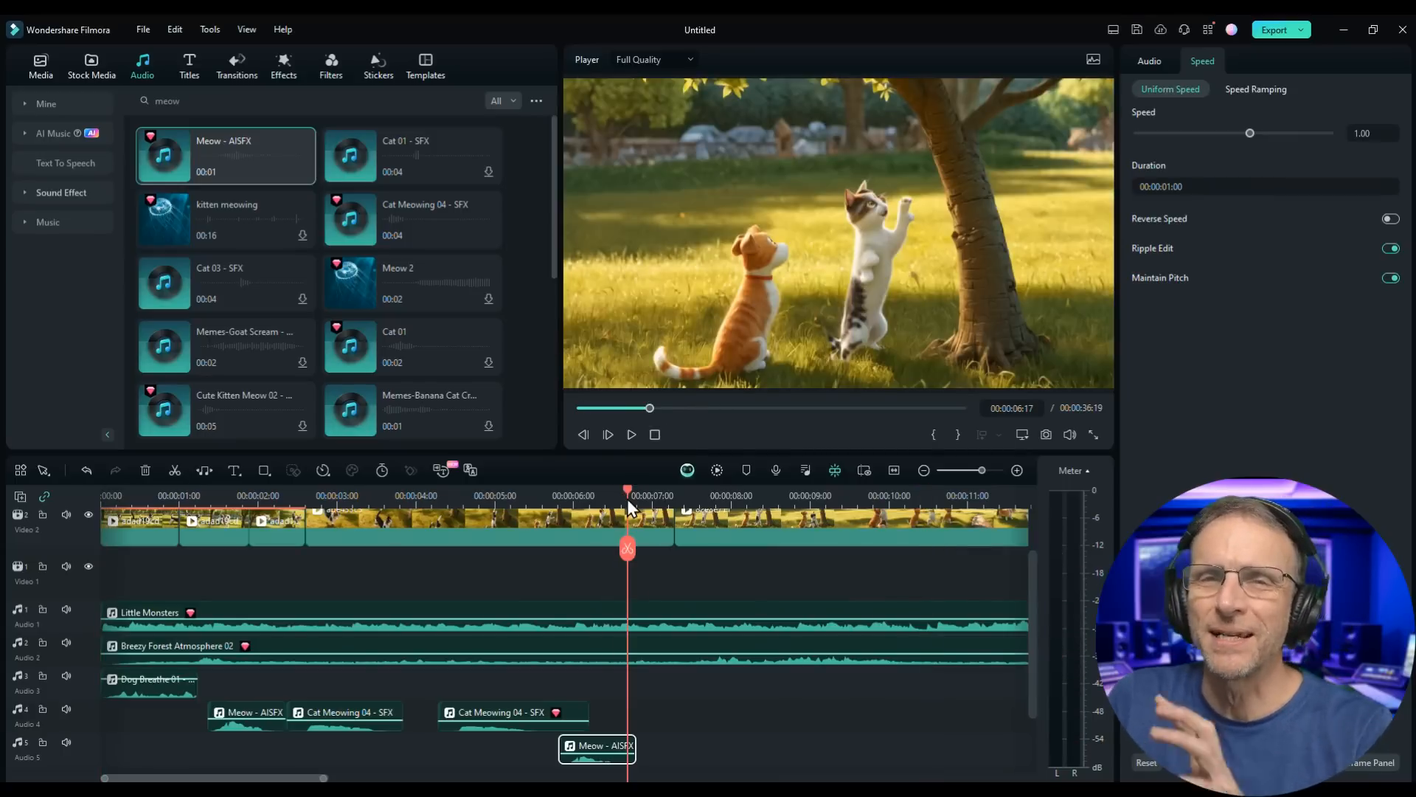
pyautogui.click(226, 99)
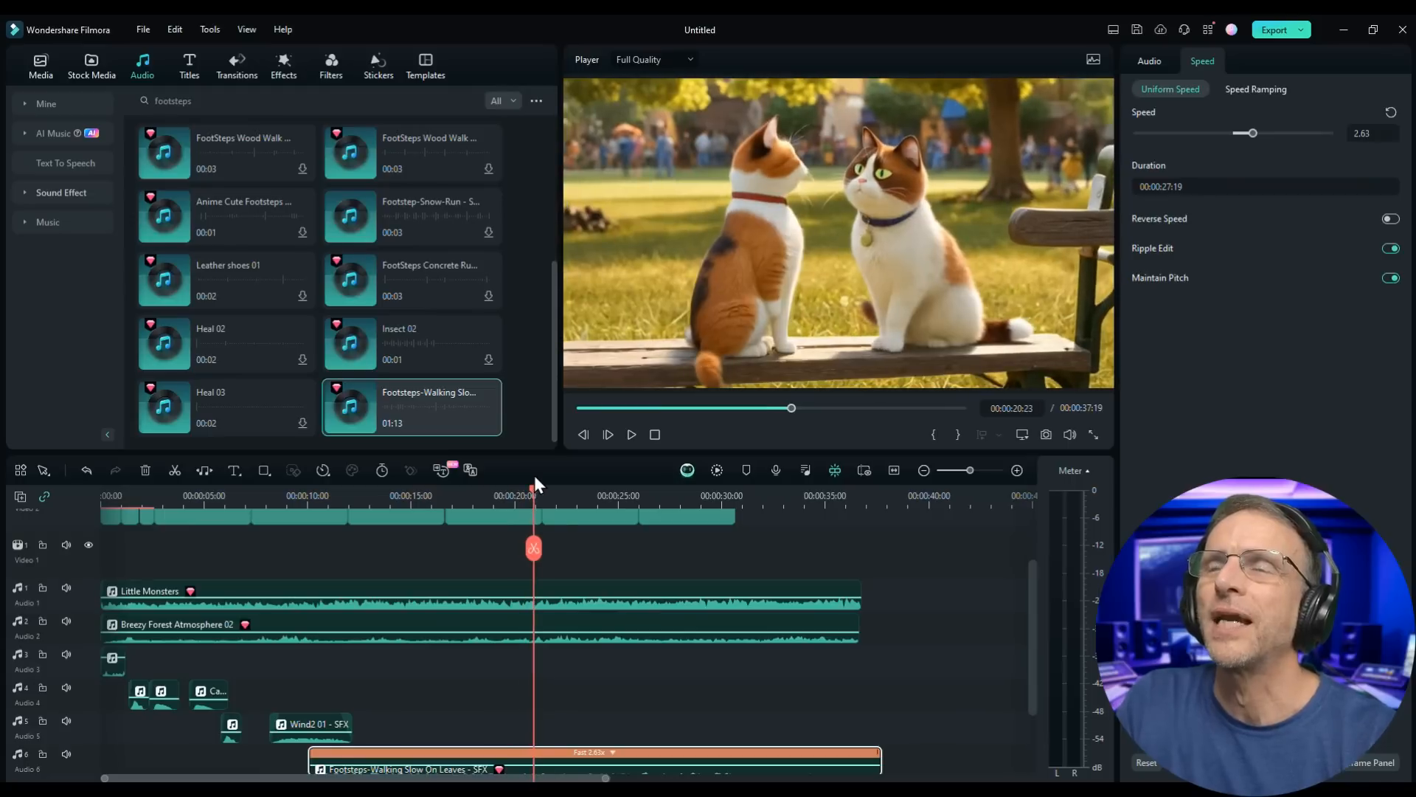
# Add cat purring from a "purring" search on a new track at 00:00:20:22, trim it to end at 00:00:27:16, and lower its volume to about -9.9 dB
pyautogui.moveTo(534, 476); pyautogui.dragTo(533, 476)
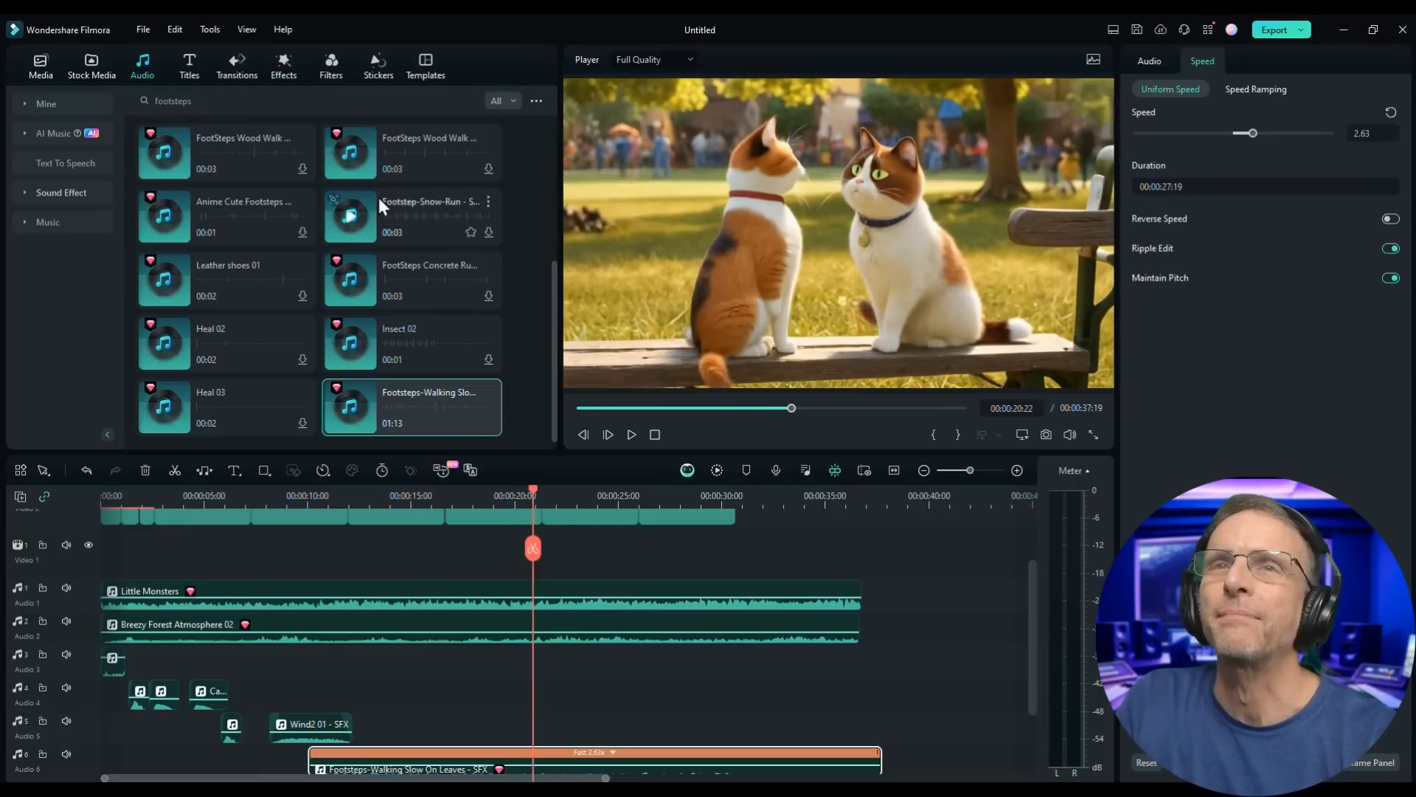
pyautogui.click(166, 161)
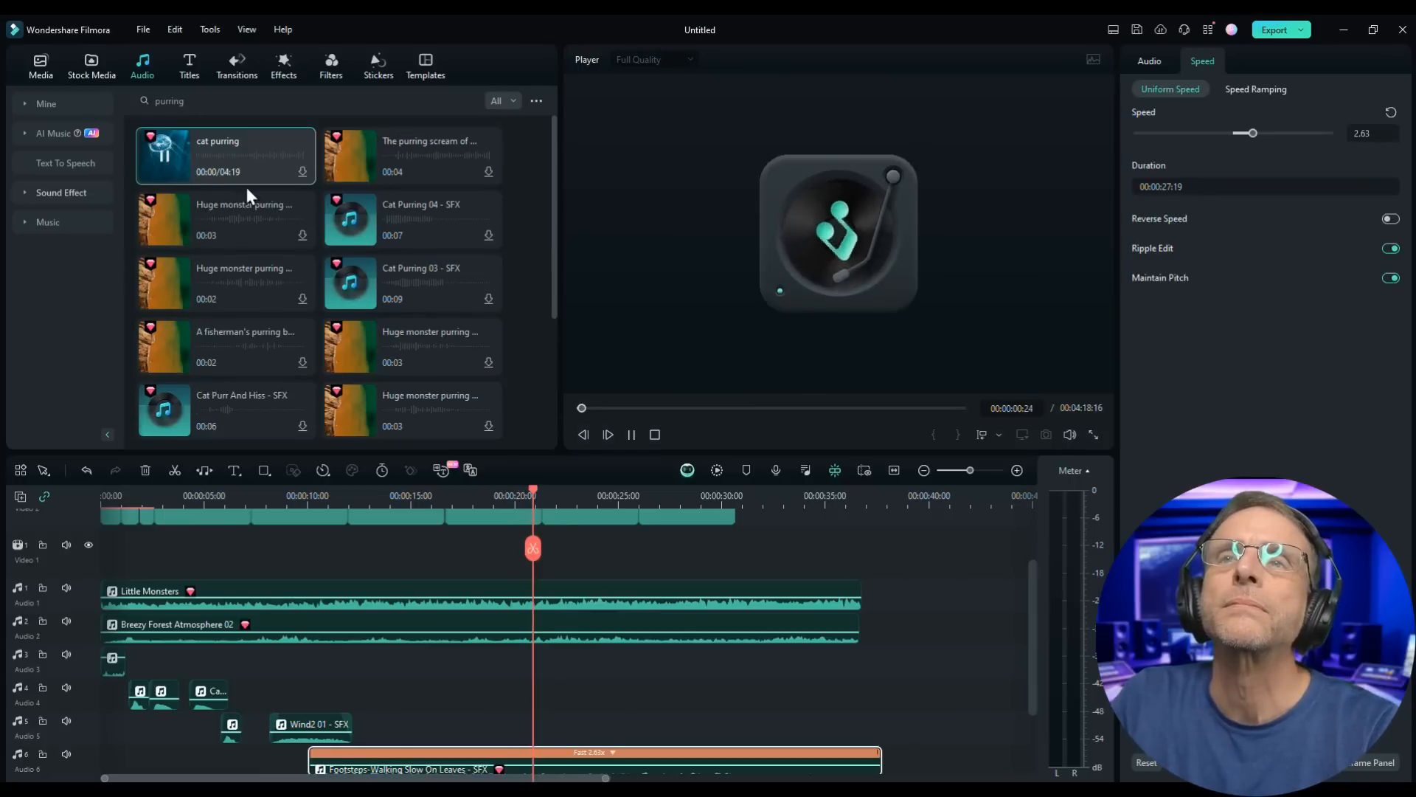
pyautogui.scroll(-3, 491, 712)
pyautogui.moveTo(166, 157); pyautogui.dragTo(535, 727)
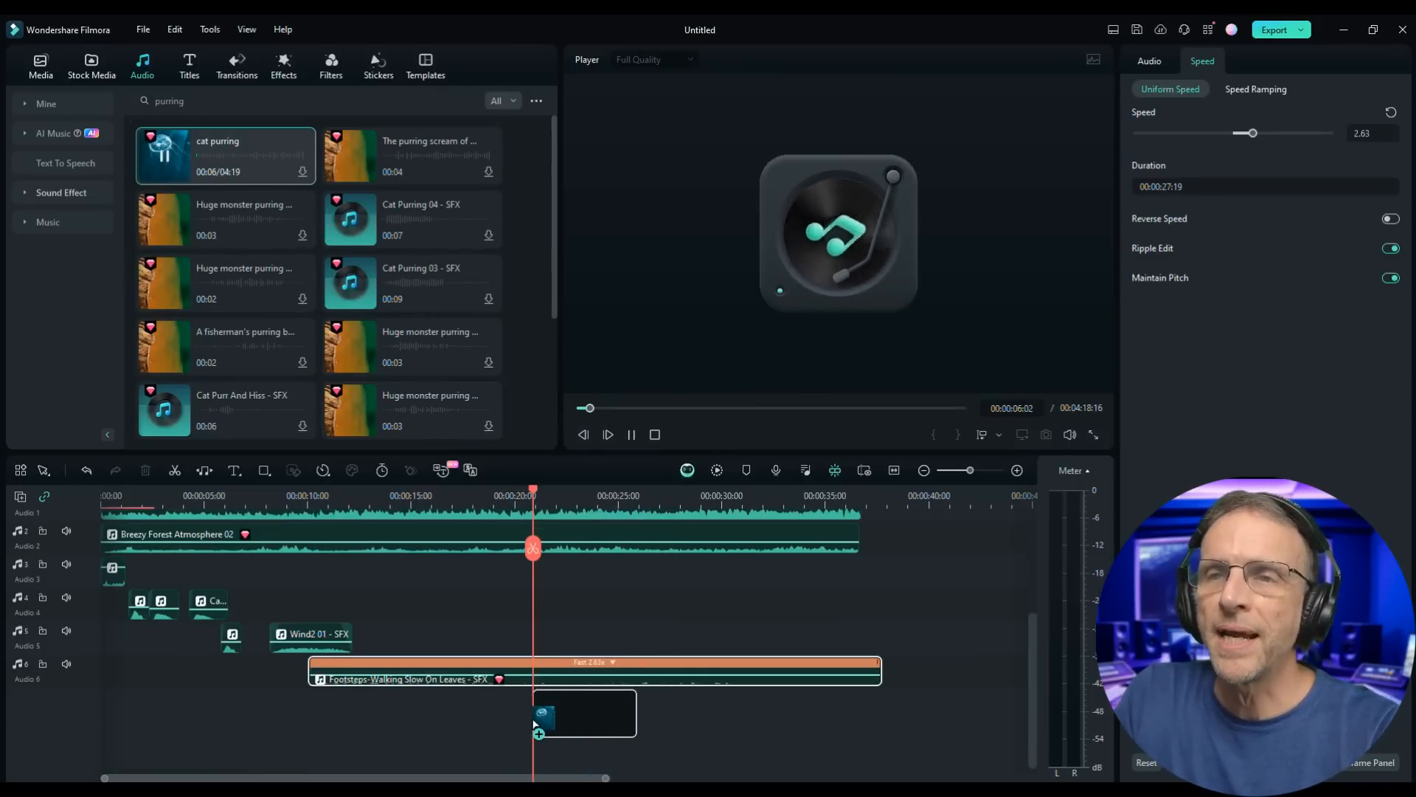
pyautogui.moveTo(259, 489); pyautogui.dragTo(314, 501)
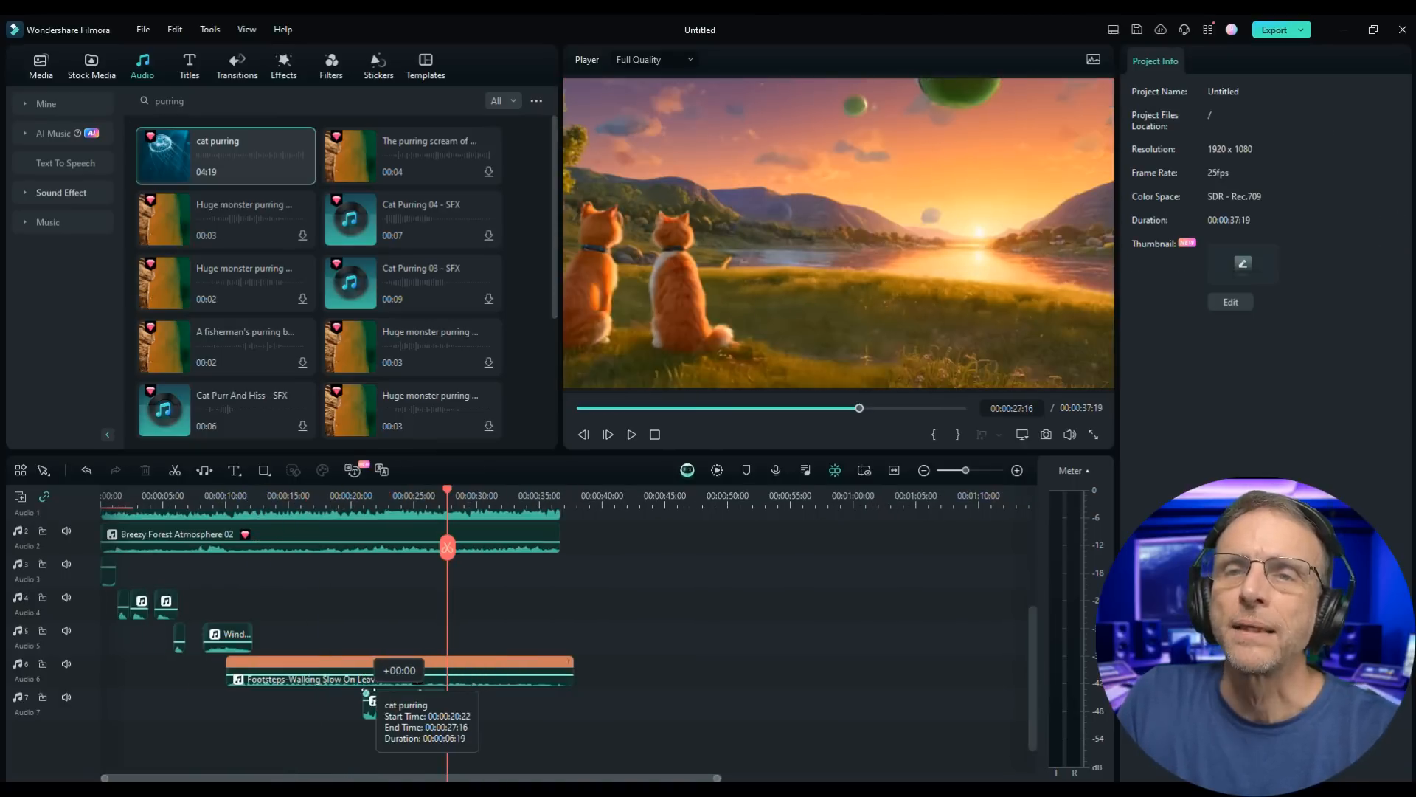
pyautogui.click(400, 698)
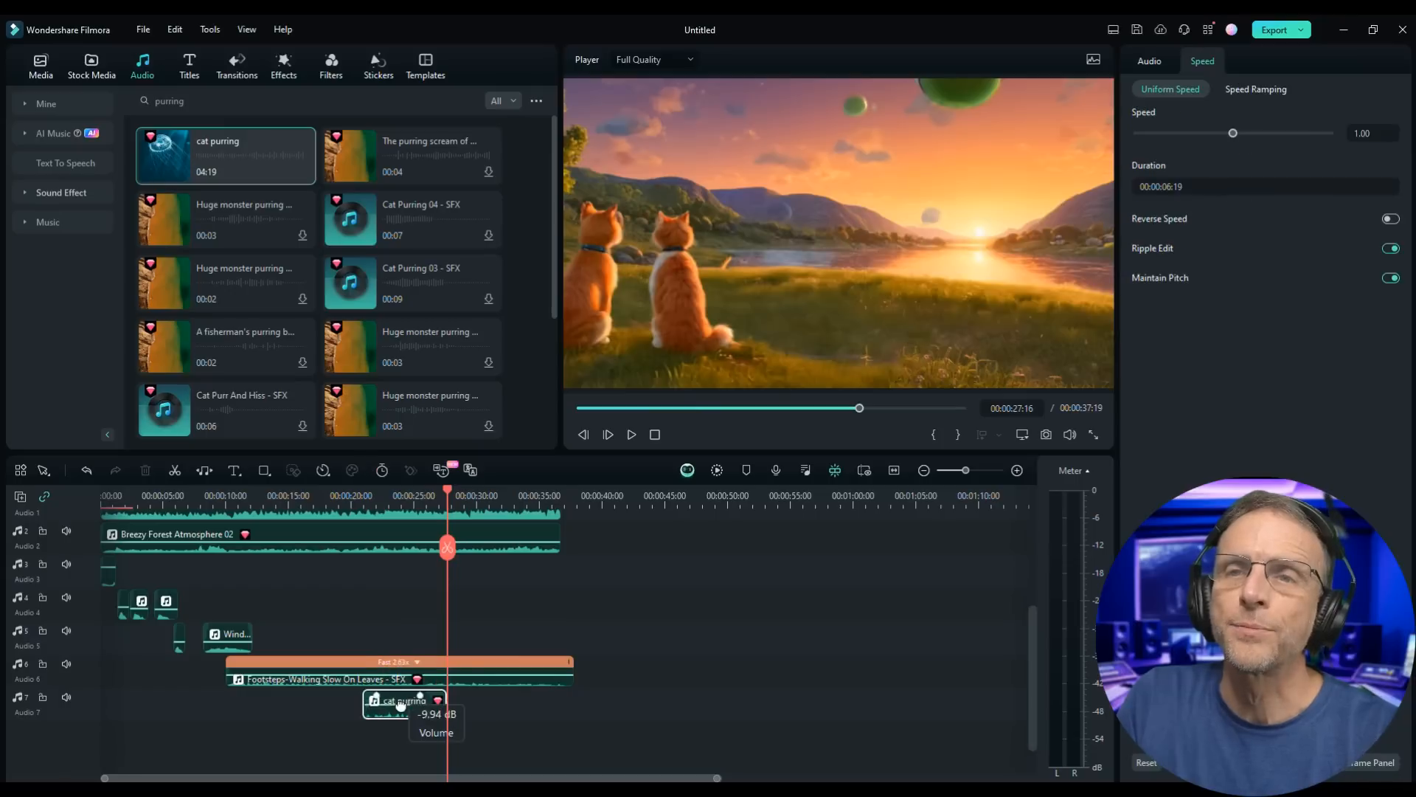
# Extend cat purring to a duration of 00:00:21:21 with a fade-out, and play back the mix around the cats on the bench
pyautogui.press('Home')
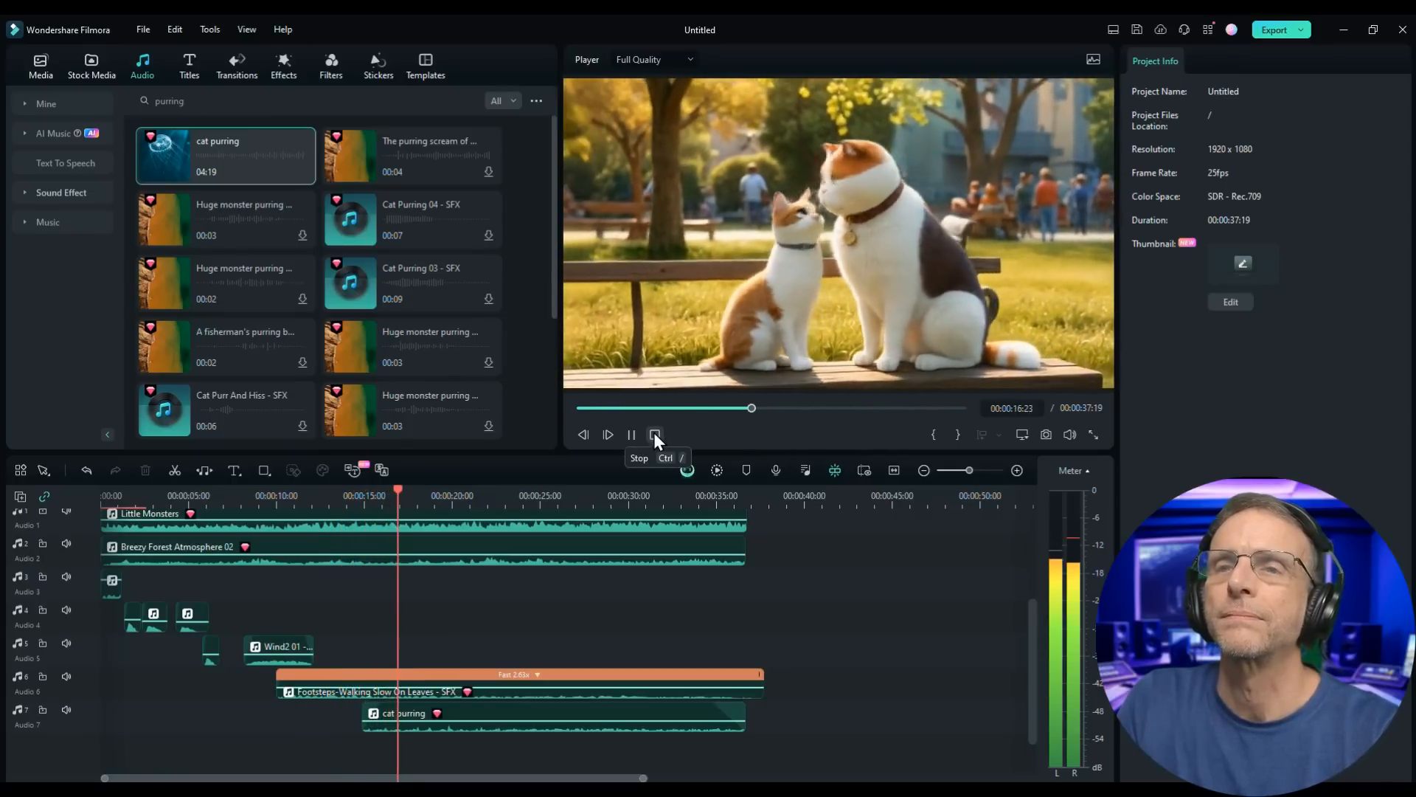
pyautogui.click(538, 716)
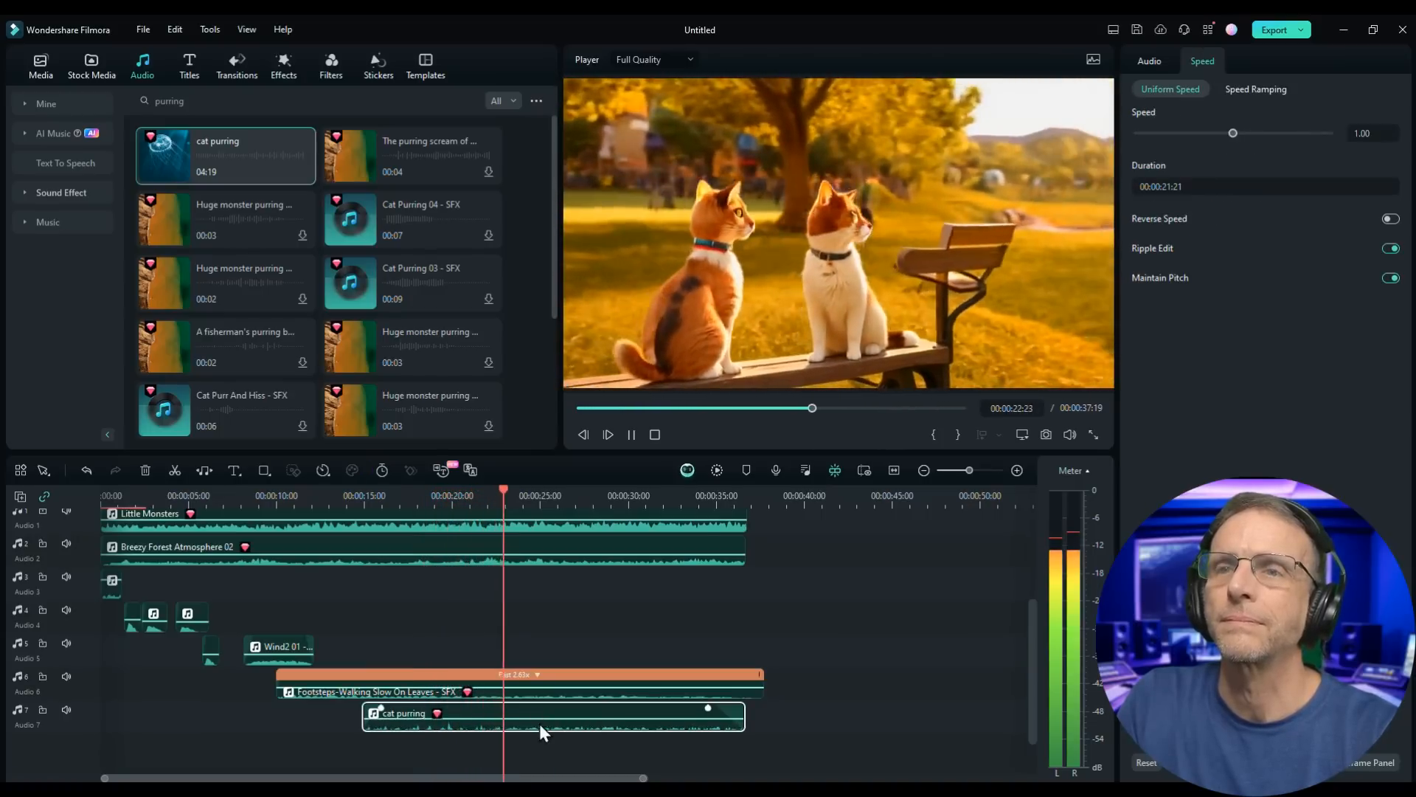
pyautogui.click(654, 434)
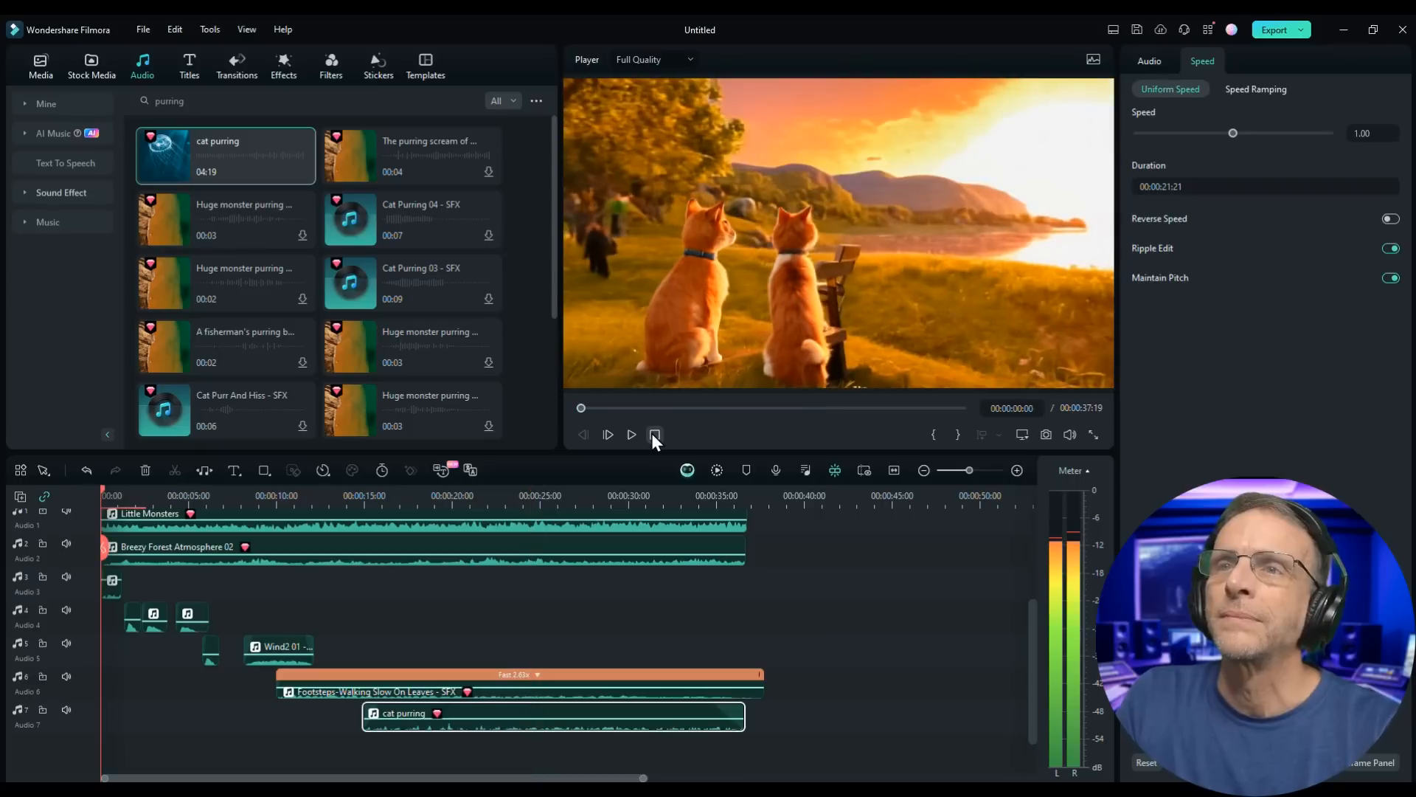
# Place the playhead at 00:00:23:24 and search the audio library for "night"
pyautogui.click(522, 495)
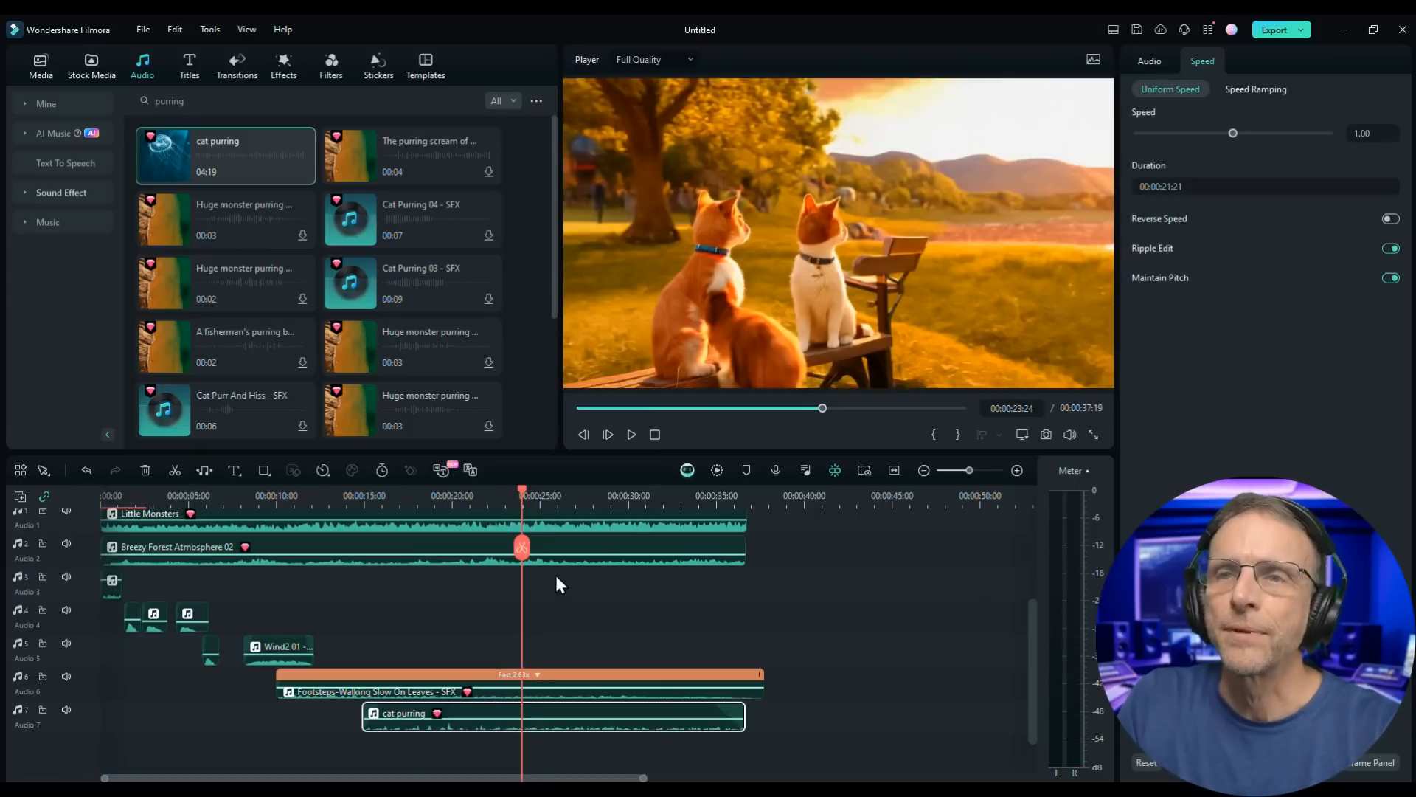
pyautogui.click(203, 101)
pyautogui.press('BackSpace')
pyautogui.press('BackSpace')
pyautogui.press('BackSpace')
pyautogui.press('BackSpace')
pyautogui.press('BackSpace')
pyautogui.press('BackSpace')
pyautogui.press('BackSpace')
pyautogui.write('n')
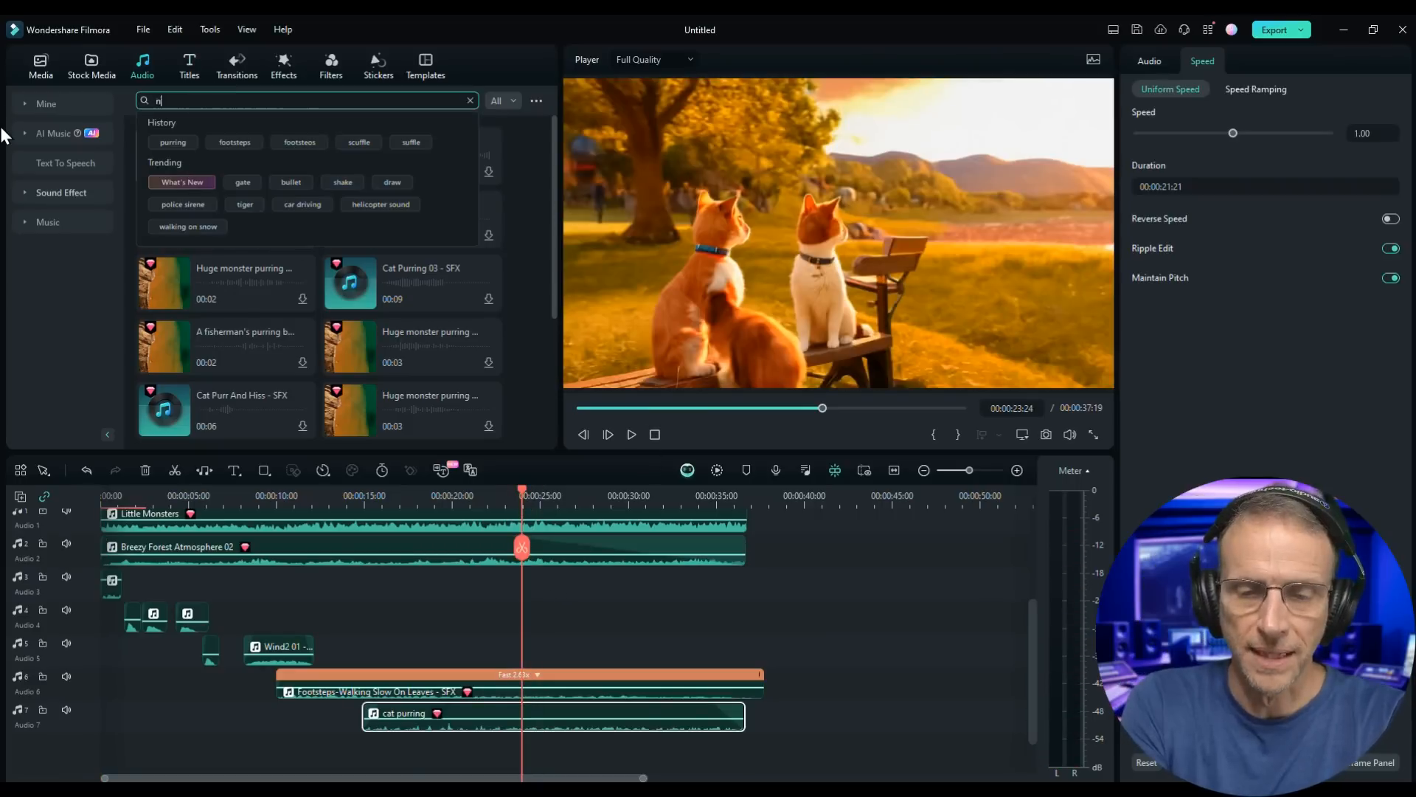
pyautogui.write('ight')
pyautogui.press('Return')
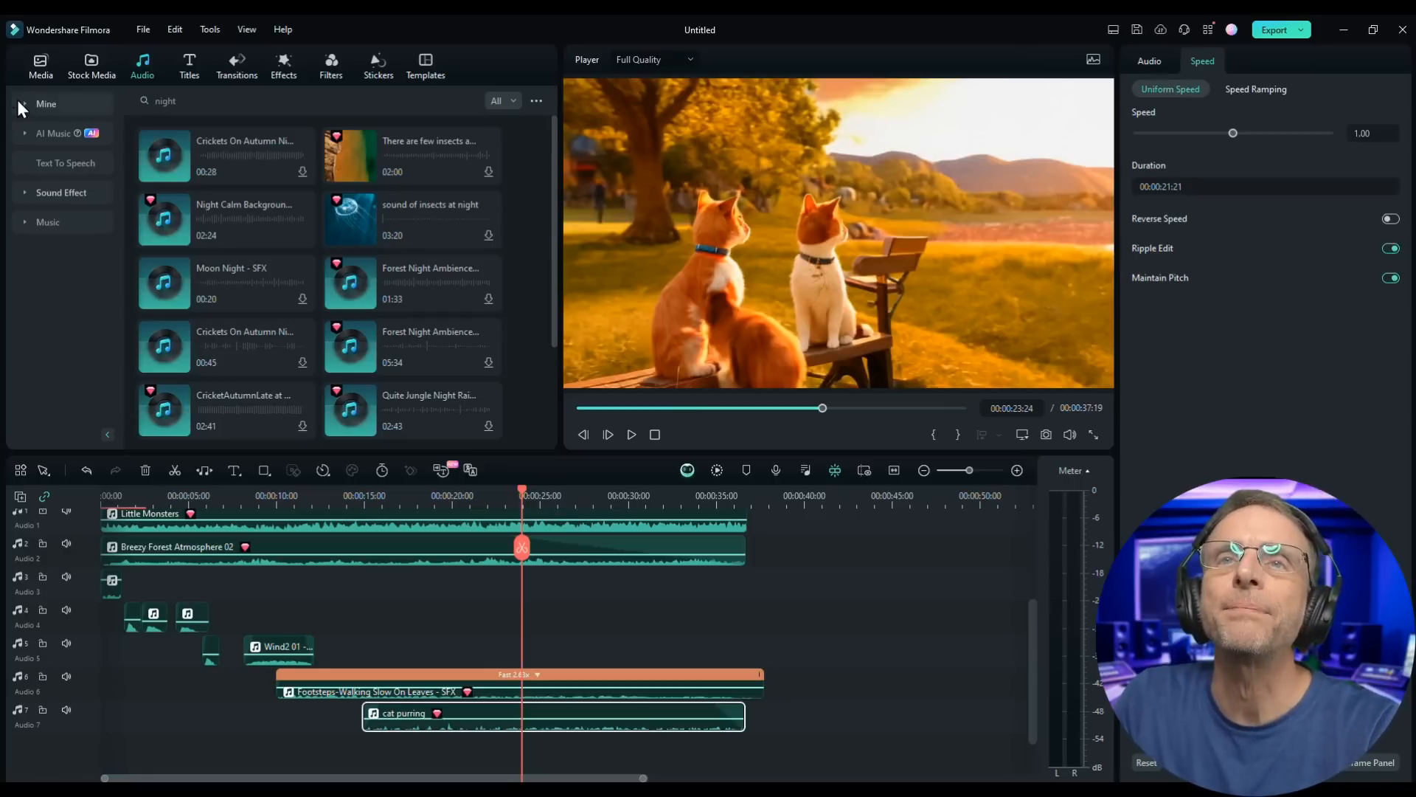
# Audition Night Calm Background Crickets, add it on Audio 8 at the playhead, and cut it to end at 00:00:36:12
pyautogui.click(168, 223)
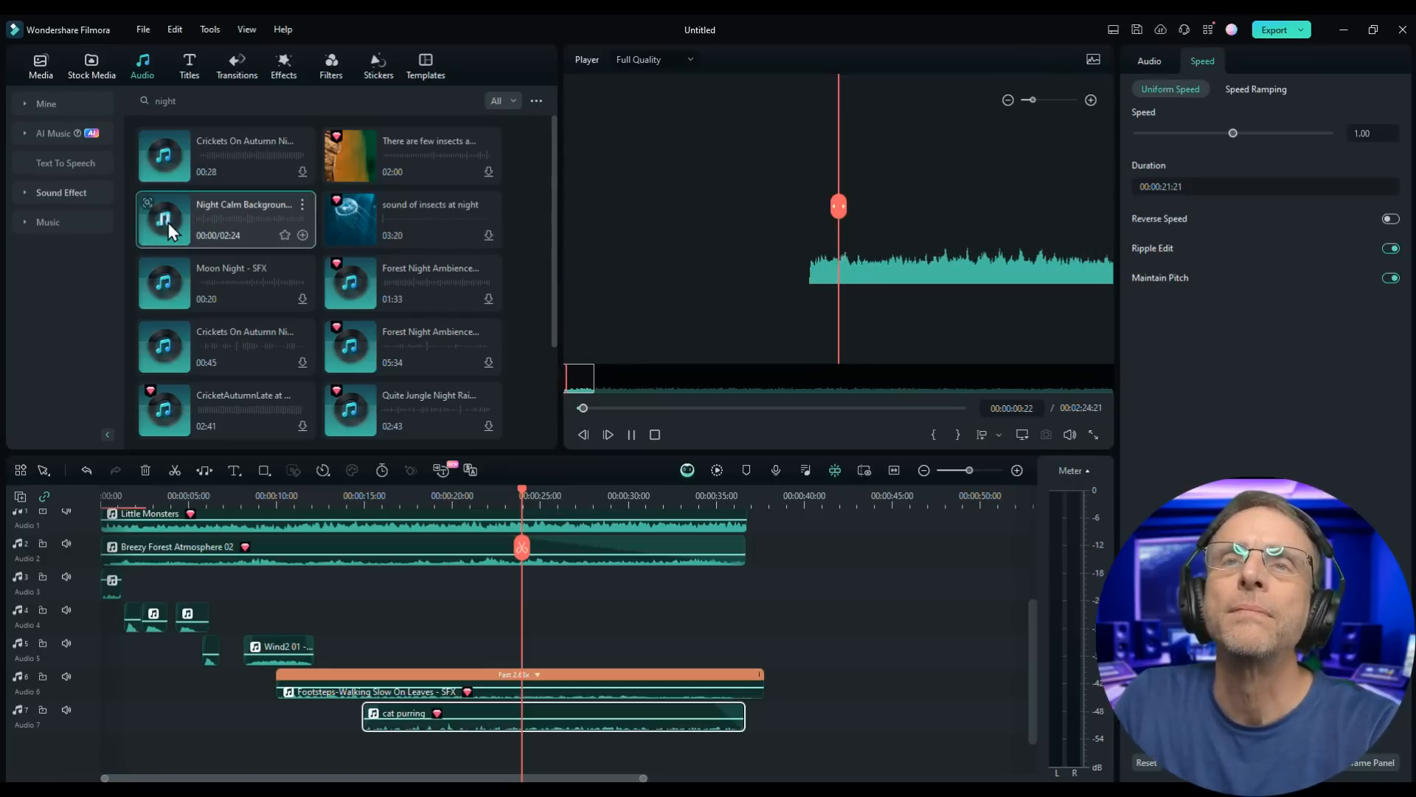
pyautogui.click(161, 229)
pyautogui.moveTo(278, 247); pyautogui.dragTo(537, 747)
pyautogui.moveTo(527, 747); pyautogui.dragTo(527, 747)
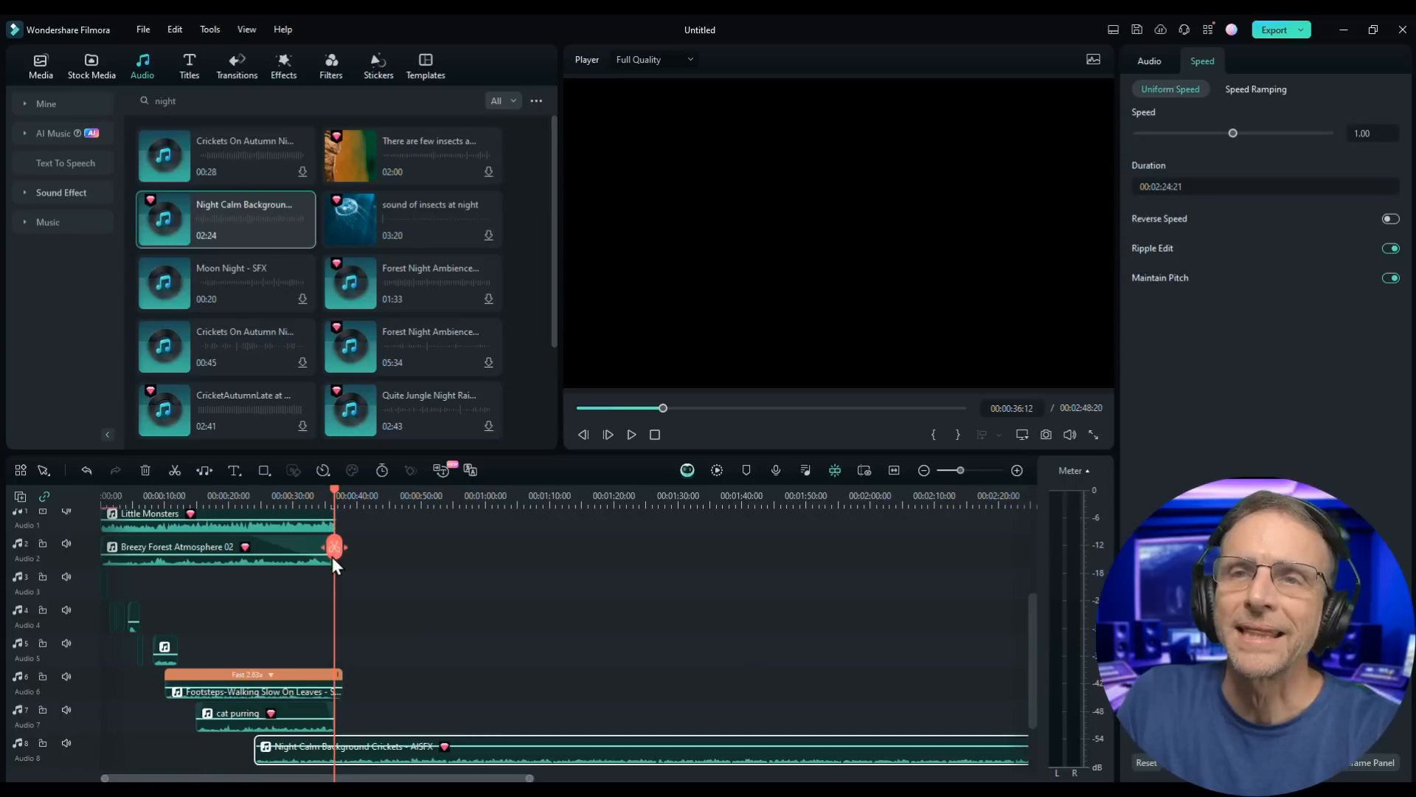
pyautogui.click(334, 555)
pyautogui.moveTo(566, 738); pyautogui.dragTo(552, 738)
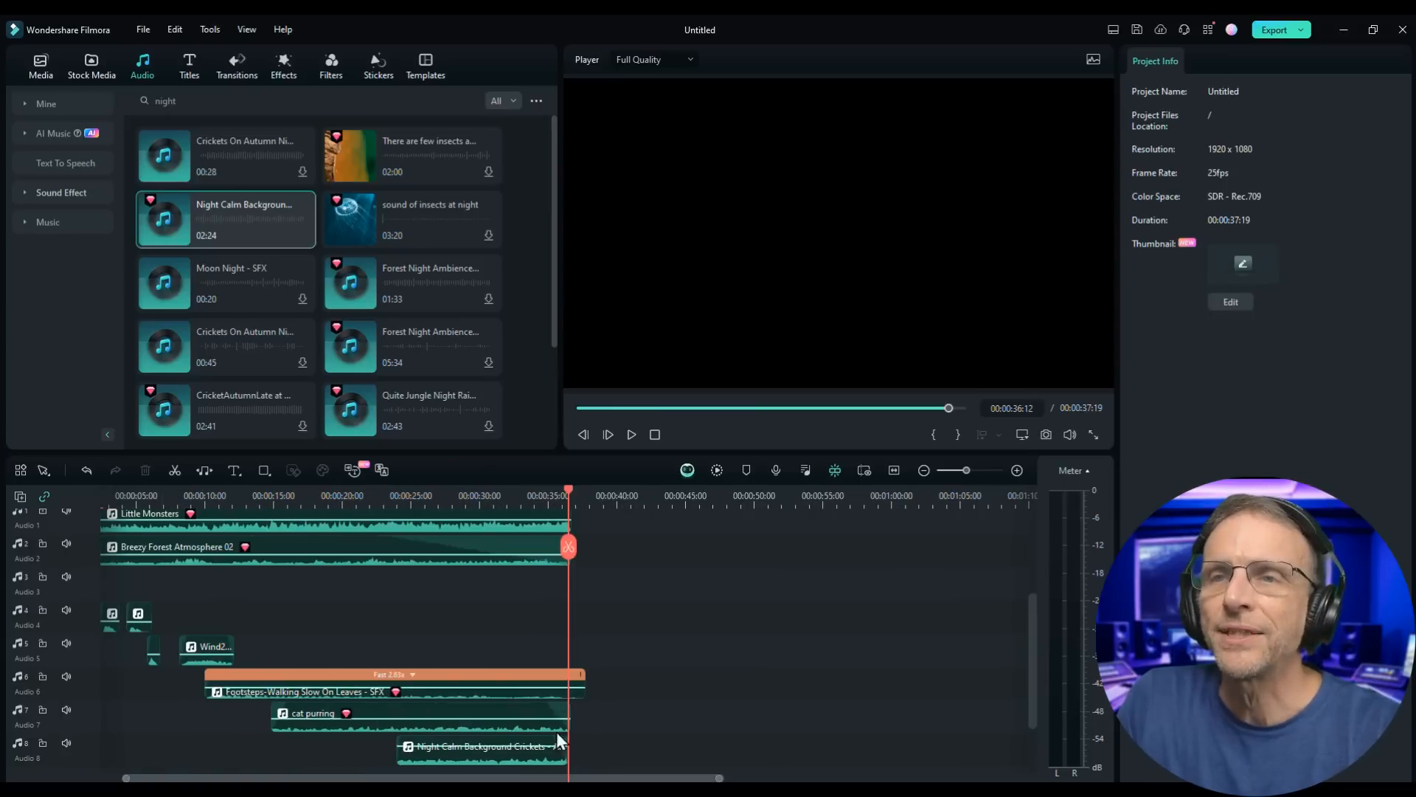
# Trim the music and ambience tracks to end with the last video clip at 00:00:30:17, and scrub through to the sunset ending
pyautogui.scroll(3, 448, 680)
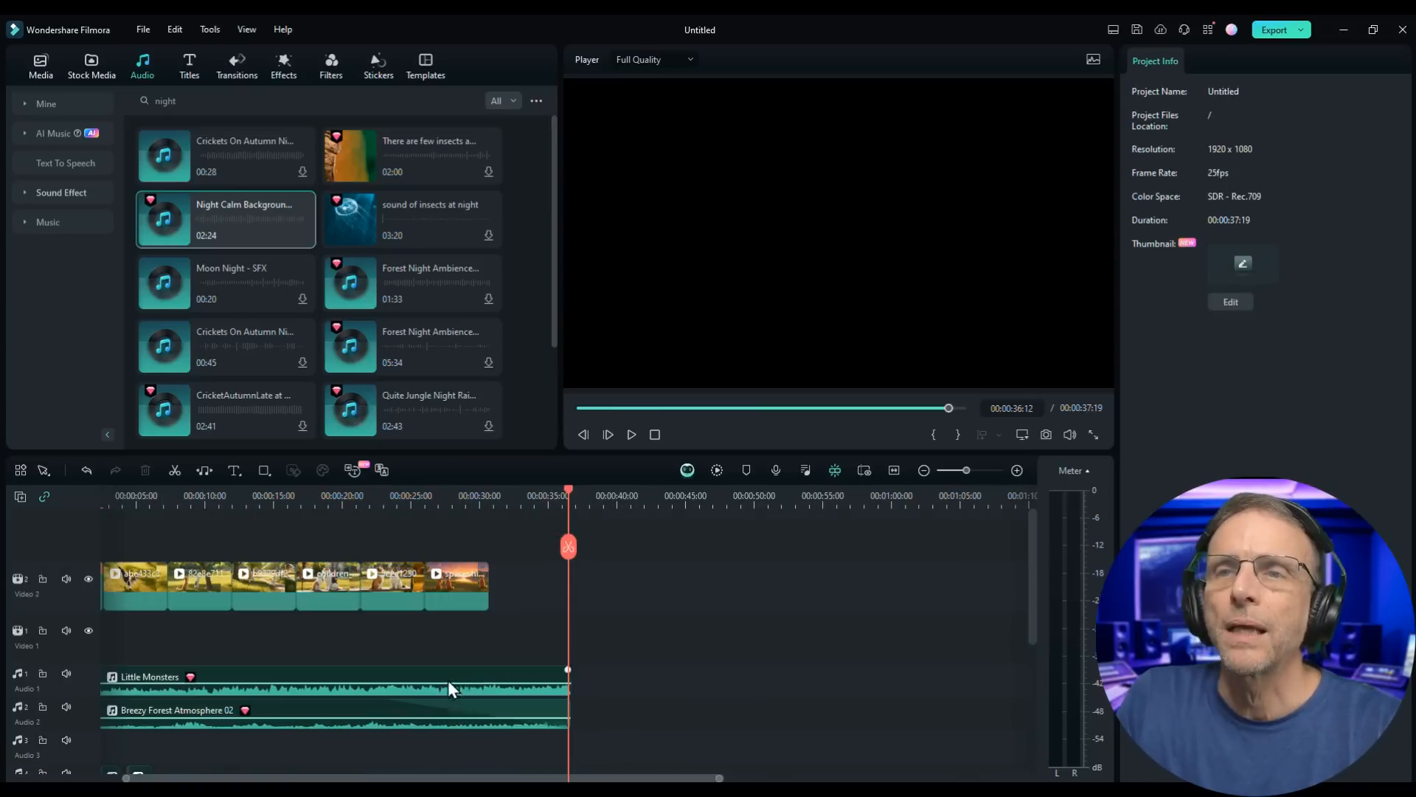
pyautogui.click(463, 603)
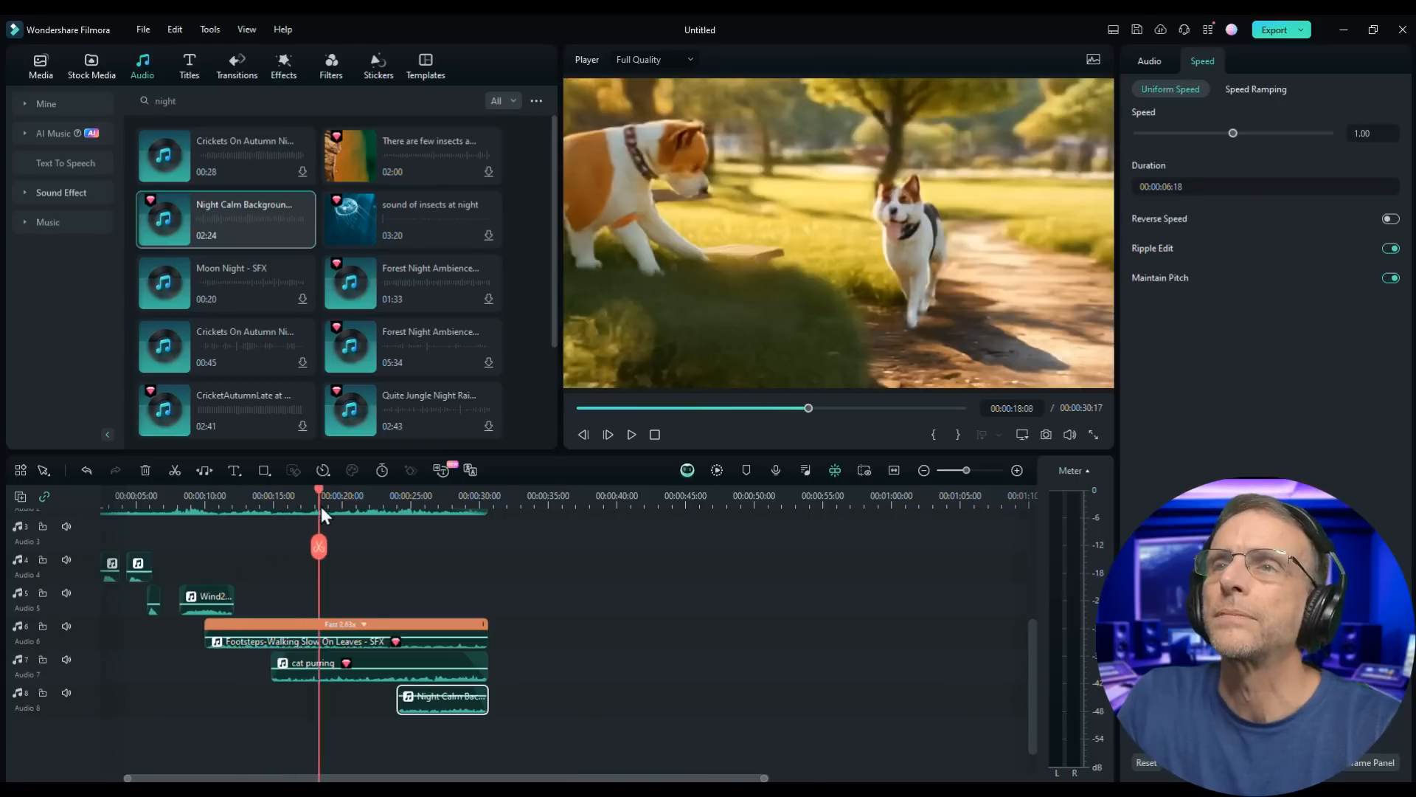
pyautogui.moveTo(321, 506); pyautogui.dragTo(488, 525)
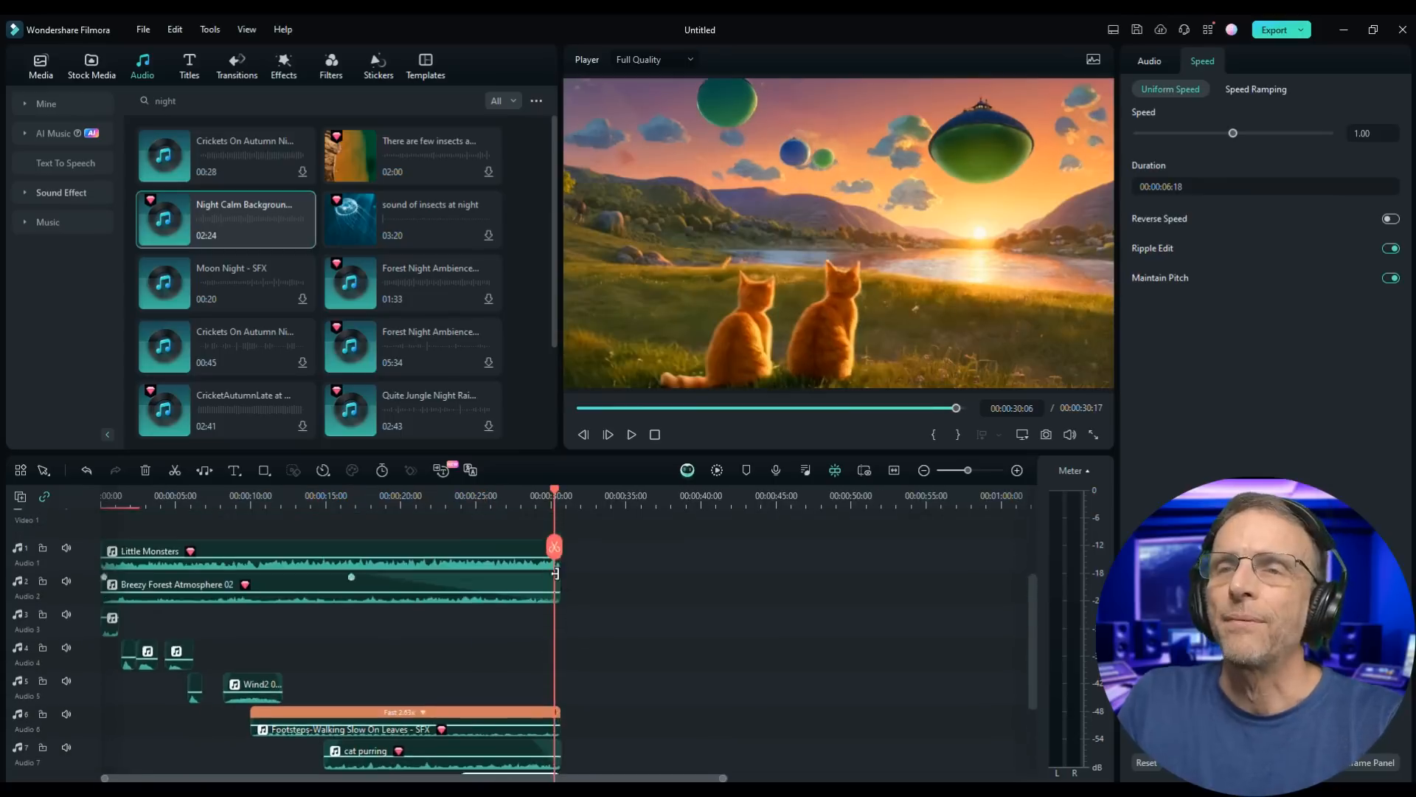
# Add a Fade transition to the end of the final spaceship clip on Video 2
pyautogui.scroll(4, 550, 620)
pyautogui.click(546, 583)
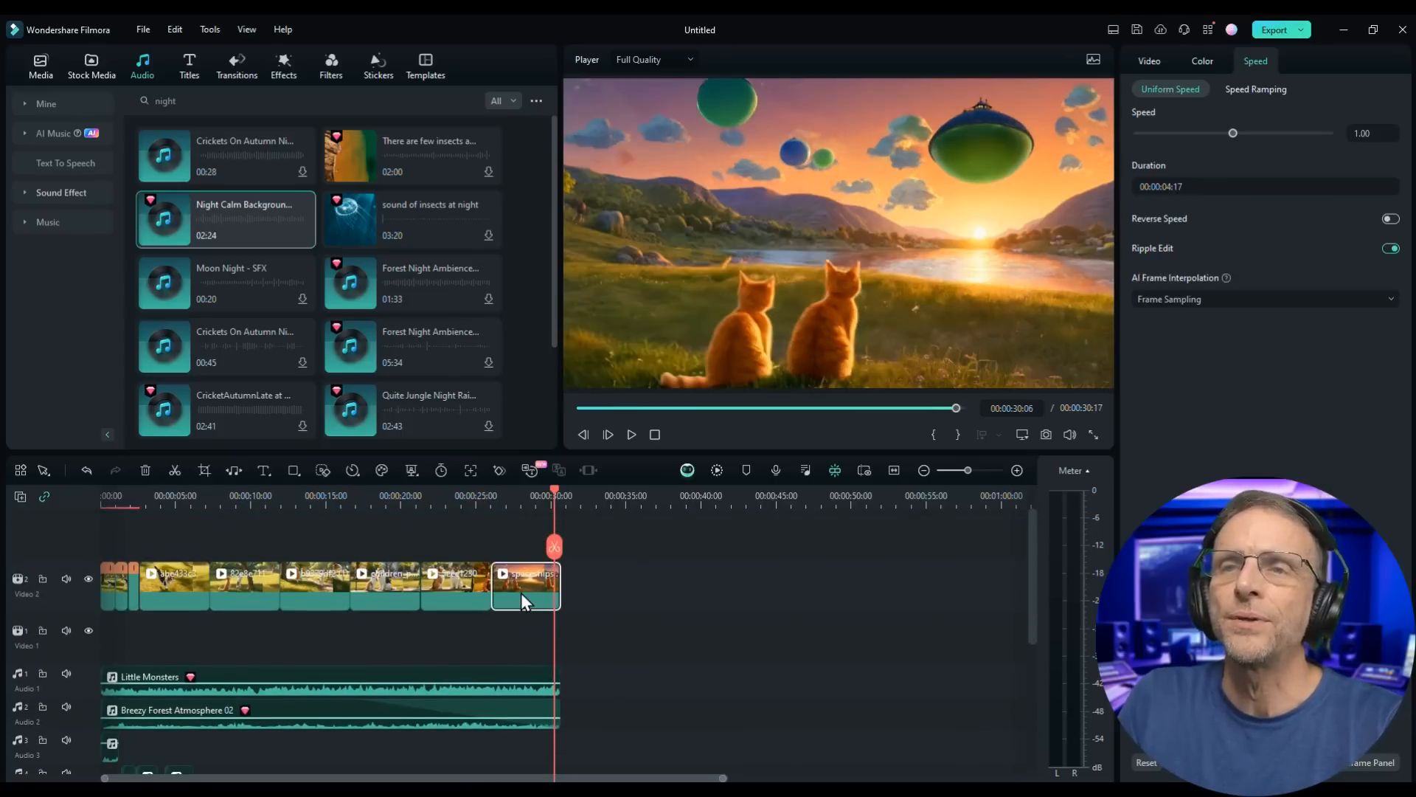
pyautogui.click(233, 68)
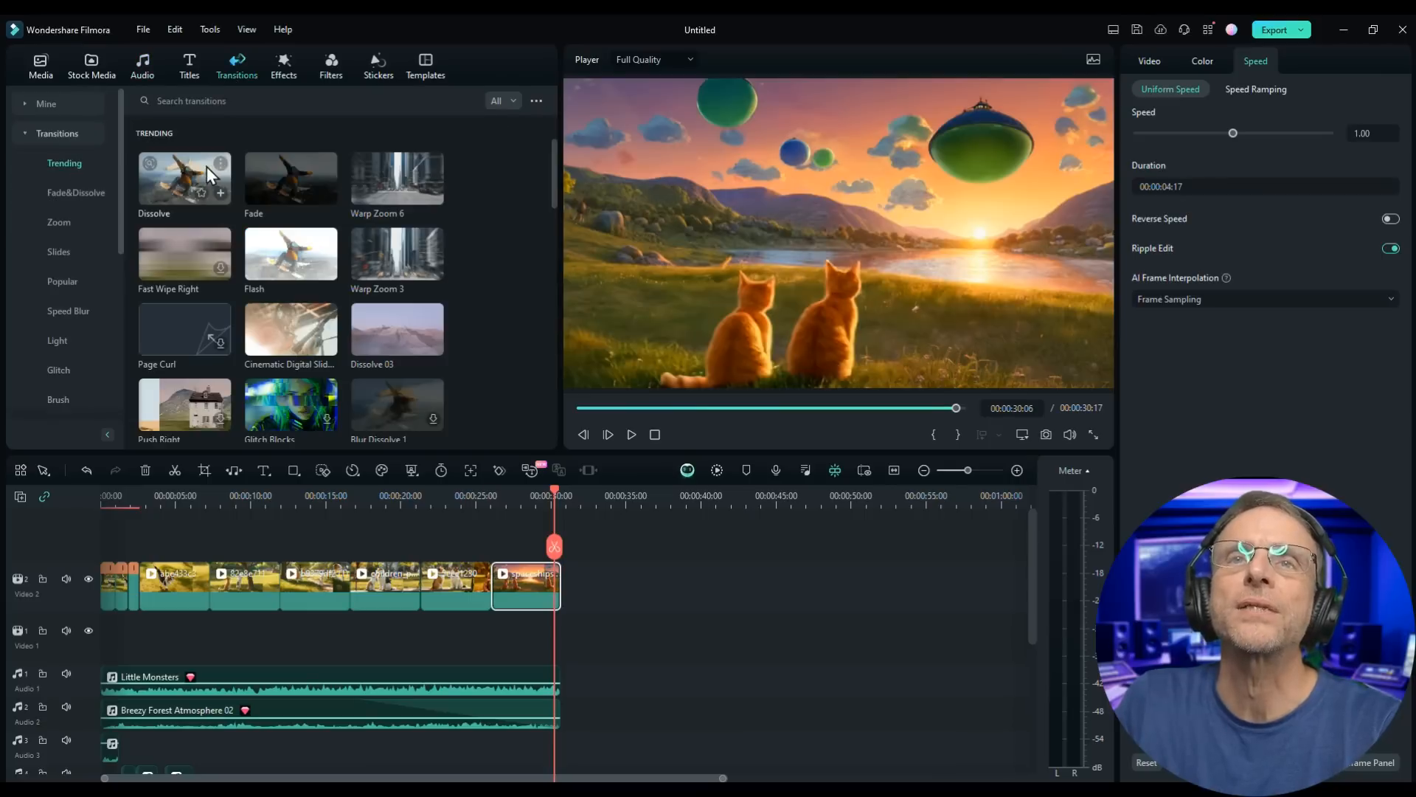
pyautogui.moveTo(304, 170); pyautogui.dragTo(547, 596)
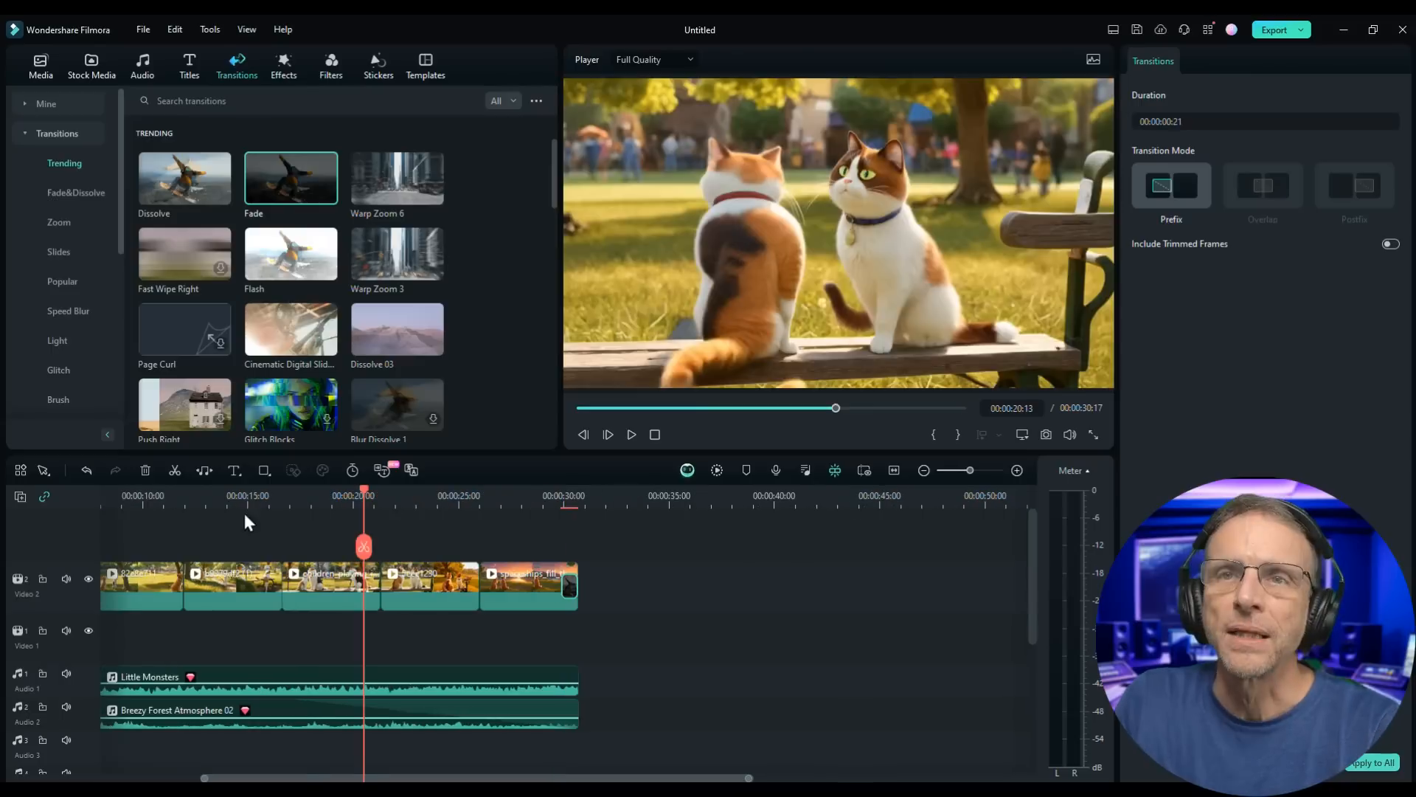
# Play the sequence from 00:00:20:13 to the end to check the closing fade and the audio mix
pyautogui.click(632, 434)
pyautogui.scroll(-5, 466, 565)
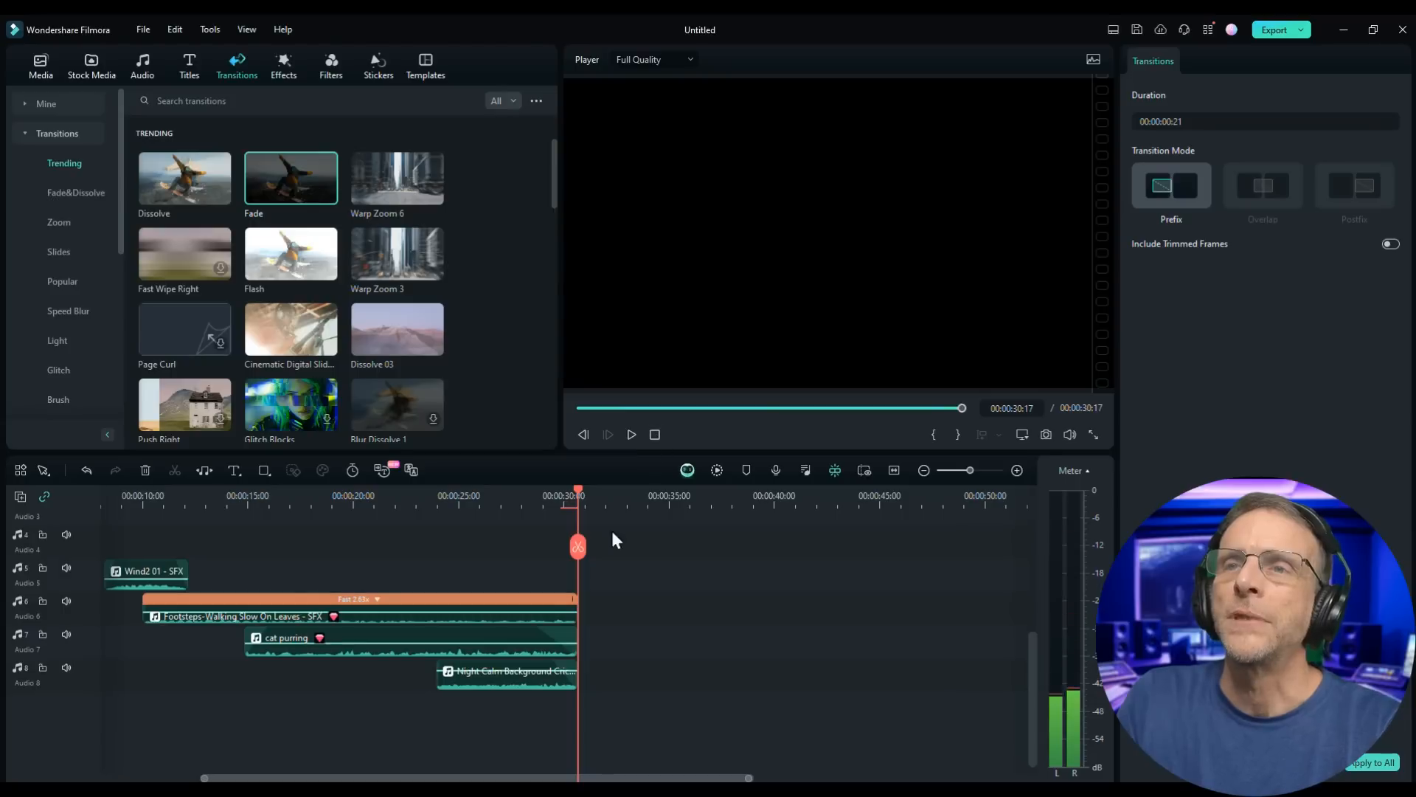
pyautogui.scroll(6, 516, 619)
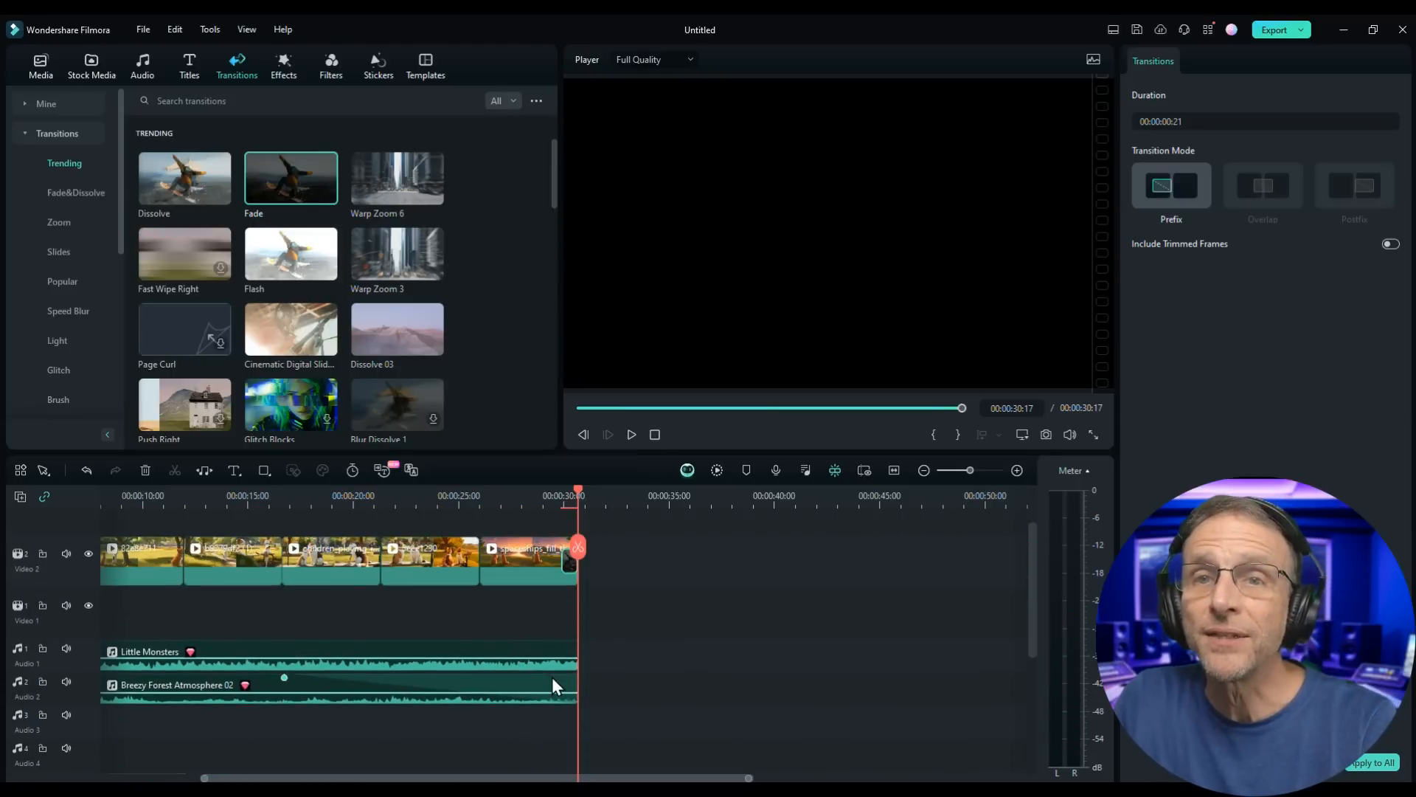
# Add Spaceship Ambience from a "spaceship" search on Audio 9 at about 25 seconds, preview it, and cut its end at 00:00:30:16
pyautogui.scroll(-6, 466, 675)
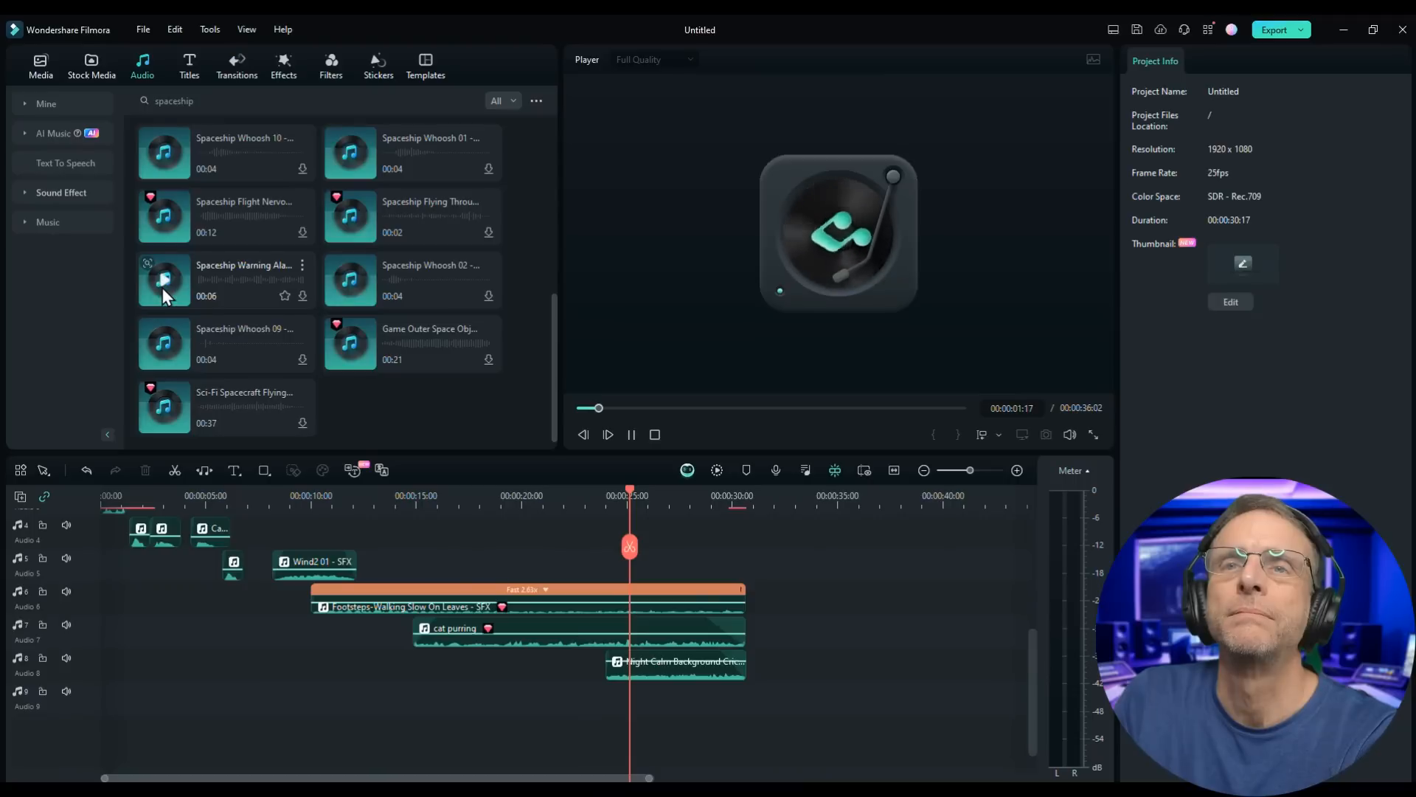
pyautogui.scroll(4, 162, 288)
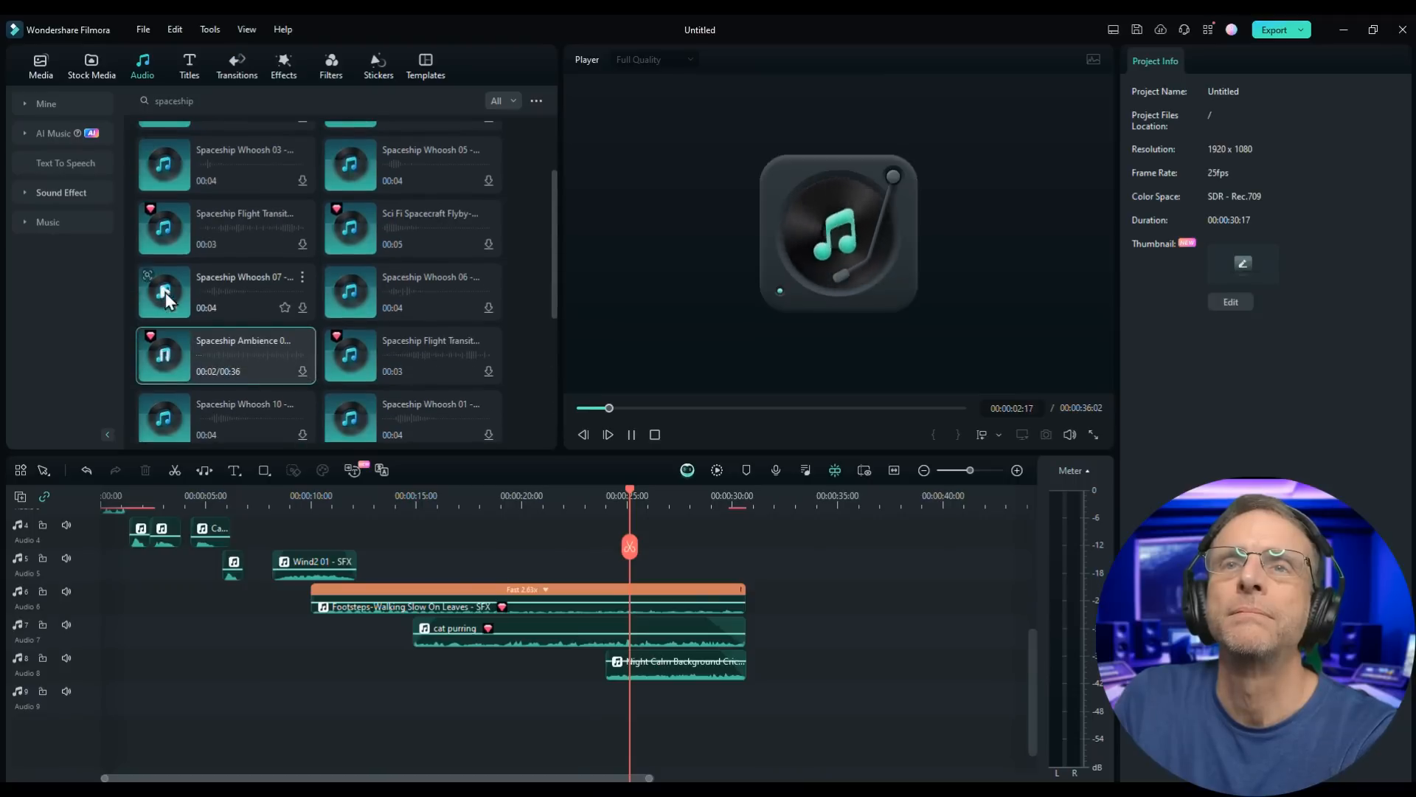
pyautogui.moveTo(216, 344); pyautogui.dragTo(635, 701)
pyautogui.press('space')
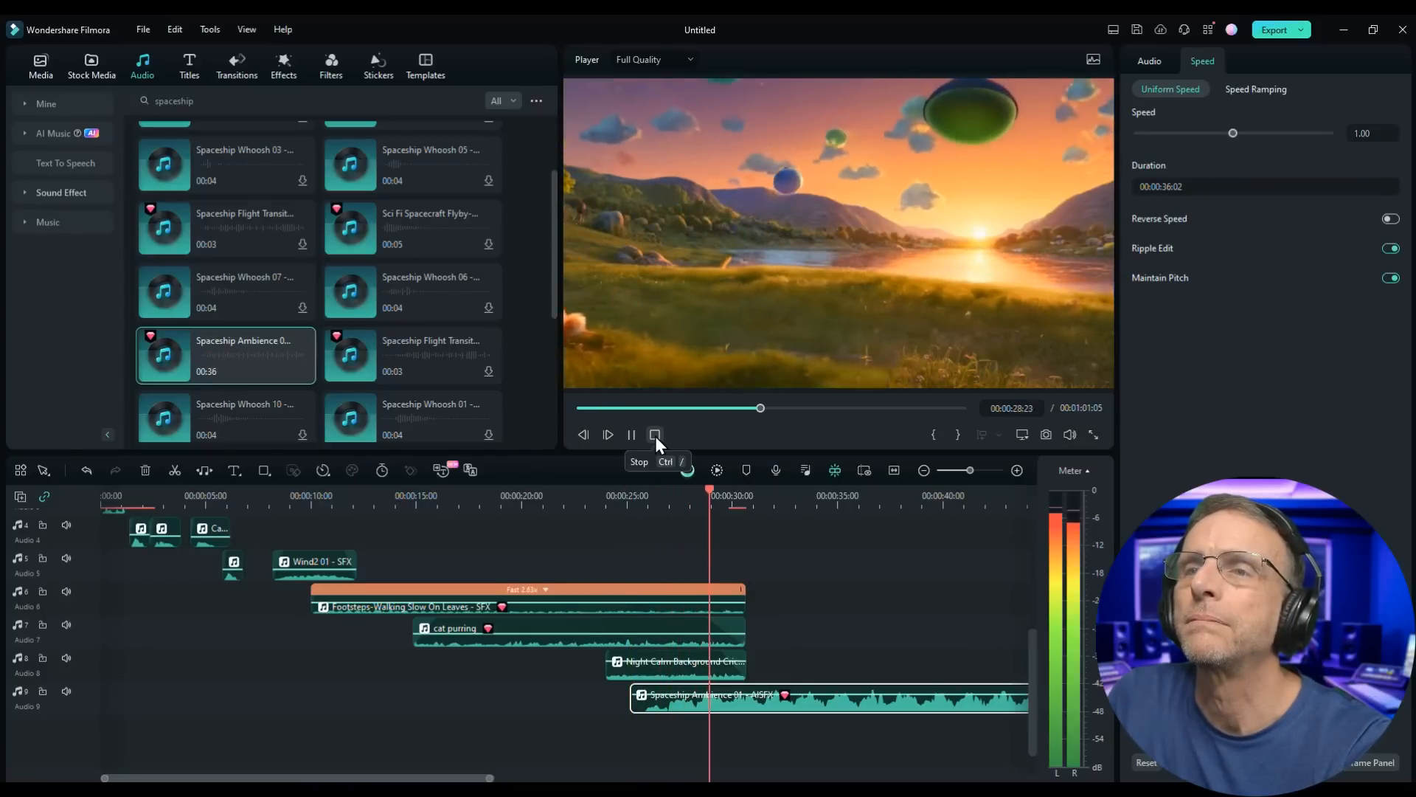
pyautogui.click(655, 435)
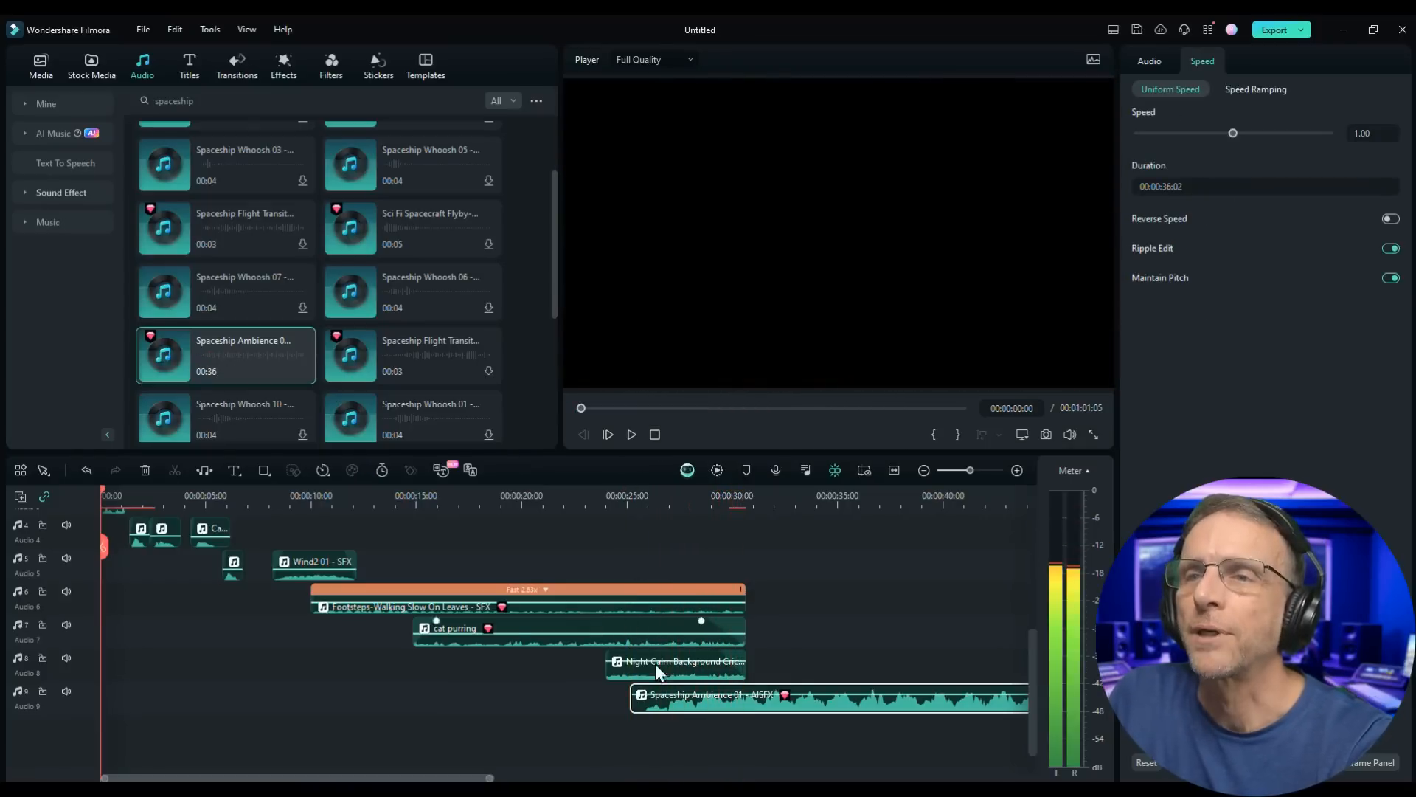
pyautogui.click(741, 497)
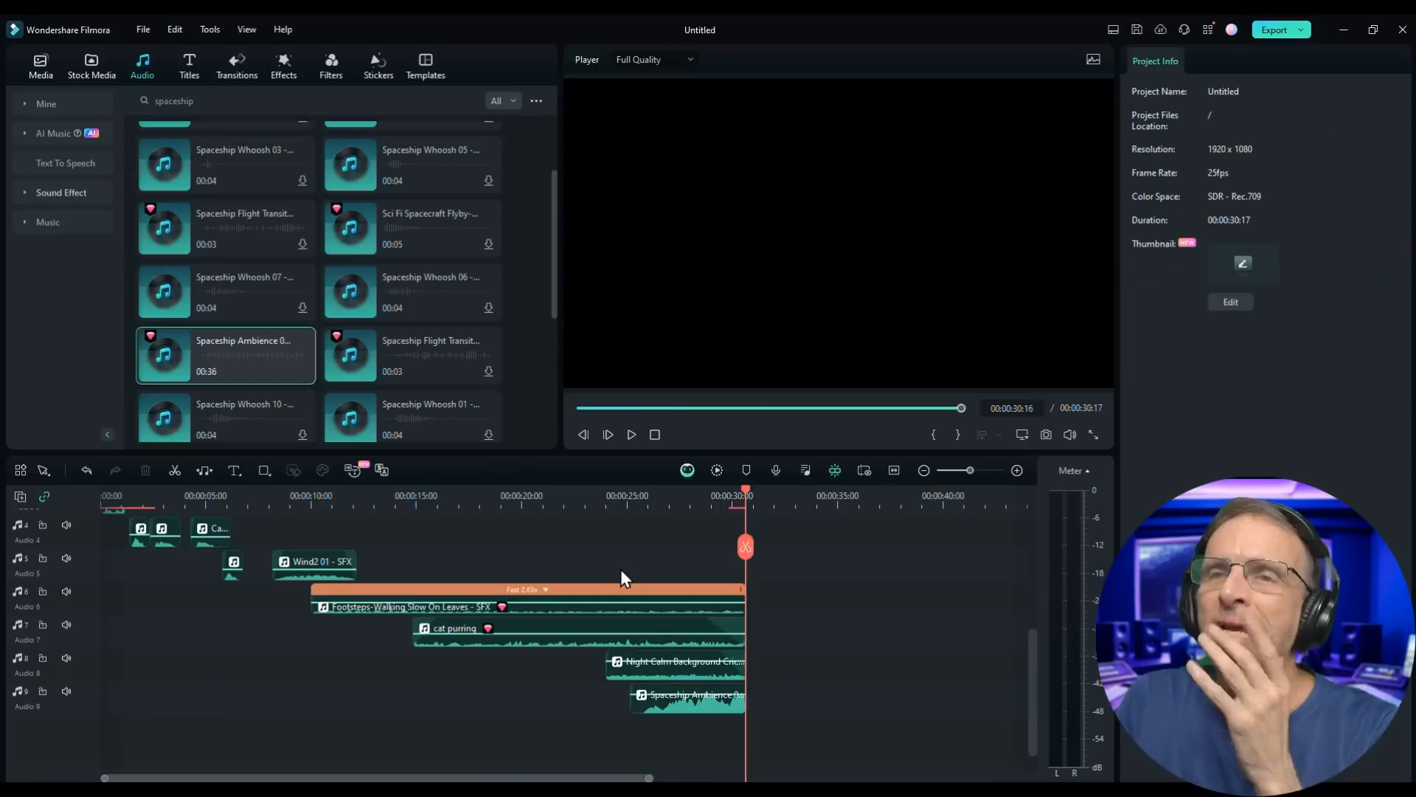
# Fade out the Little Monsters music on Audio 1 and trim its duration to 00:00:25:03, near the start of the spaceship scene
pyautogui.scroll(1, 584, 569)
pyautogui.scroll(3, 584, 570)
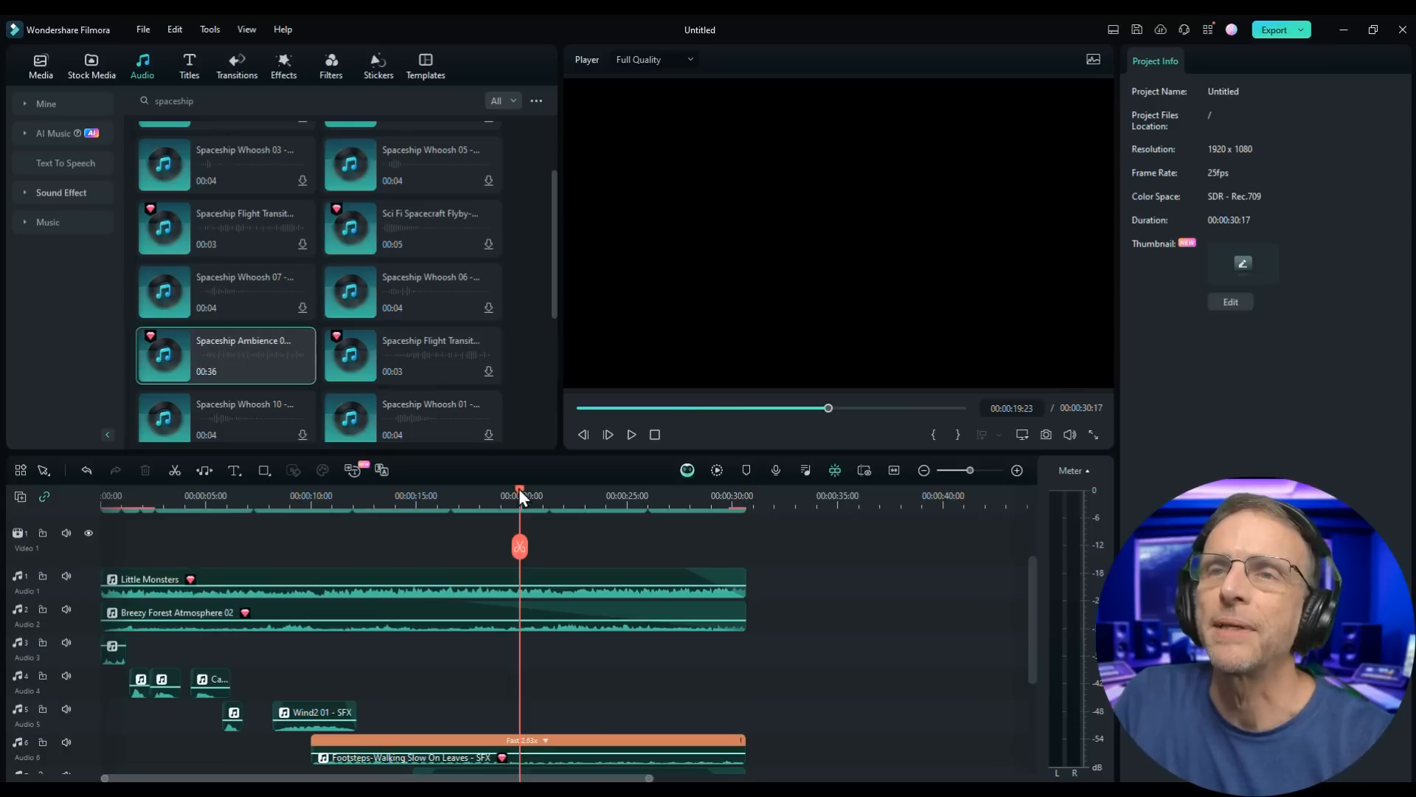
pyautogui.moveTo(519, 489); pyautogui.dragTo(633, 512)
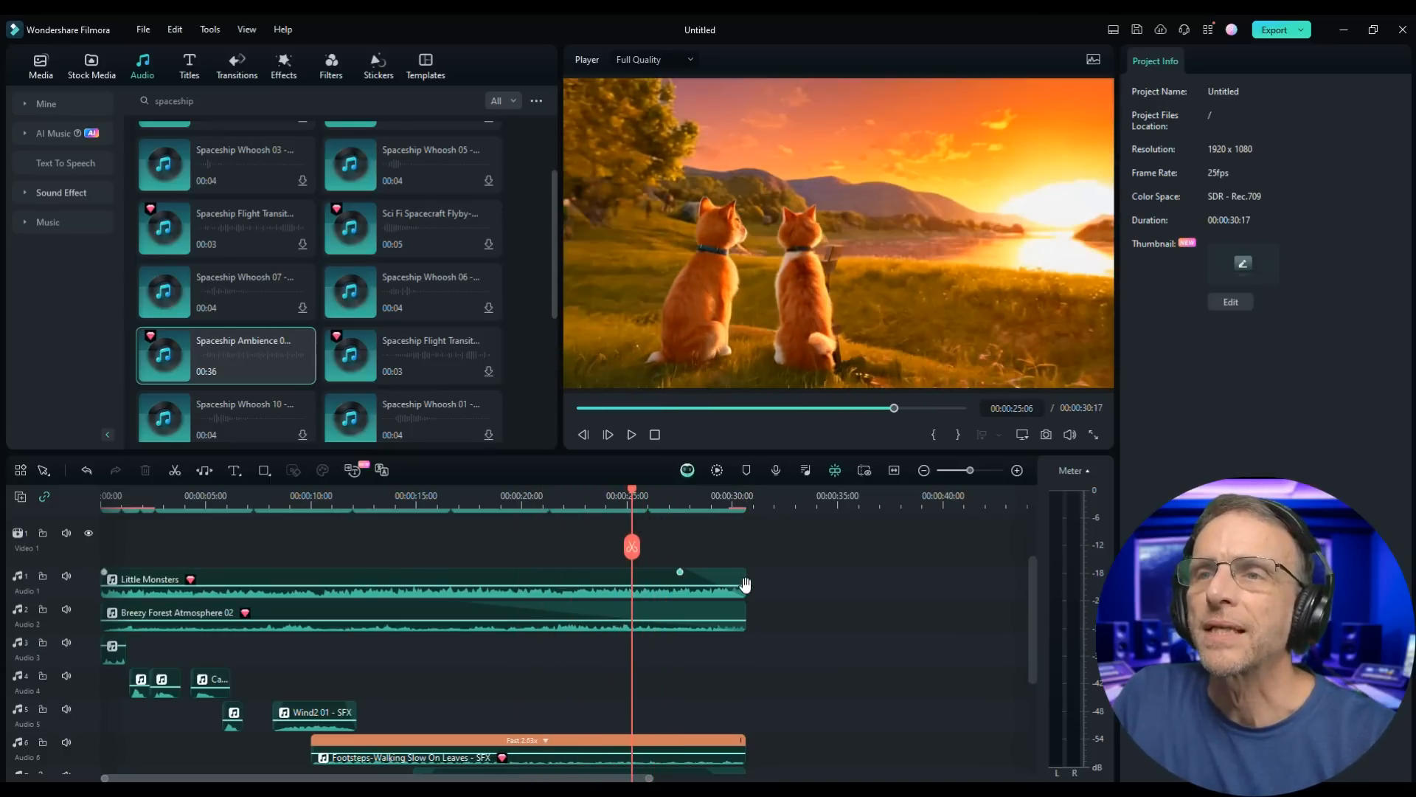
pyautogui.moveTo(743, 591); pyautogui.dragTo(628, 591)
# Search the audio library for "eerie", audition Eerie Moment, and add it on Audio 10 starting at about 22 seconds
pyautogui.write('eerie')
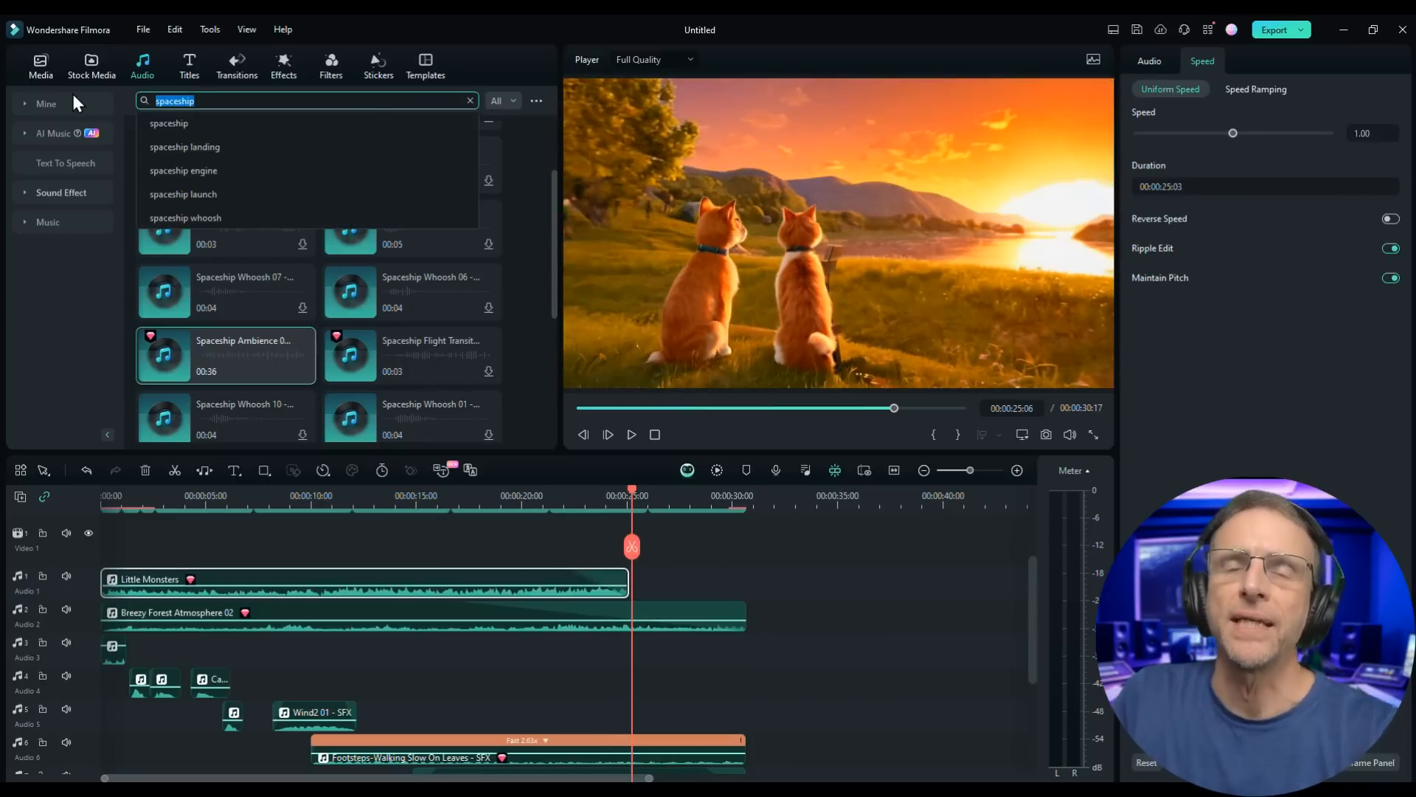
pyautogui.press('Return')
pyautogui.click(356, 410)
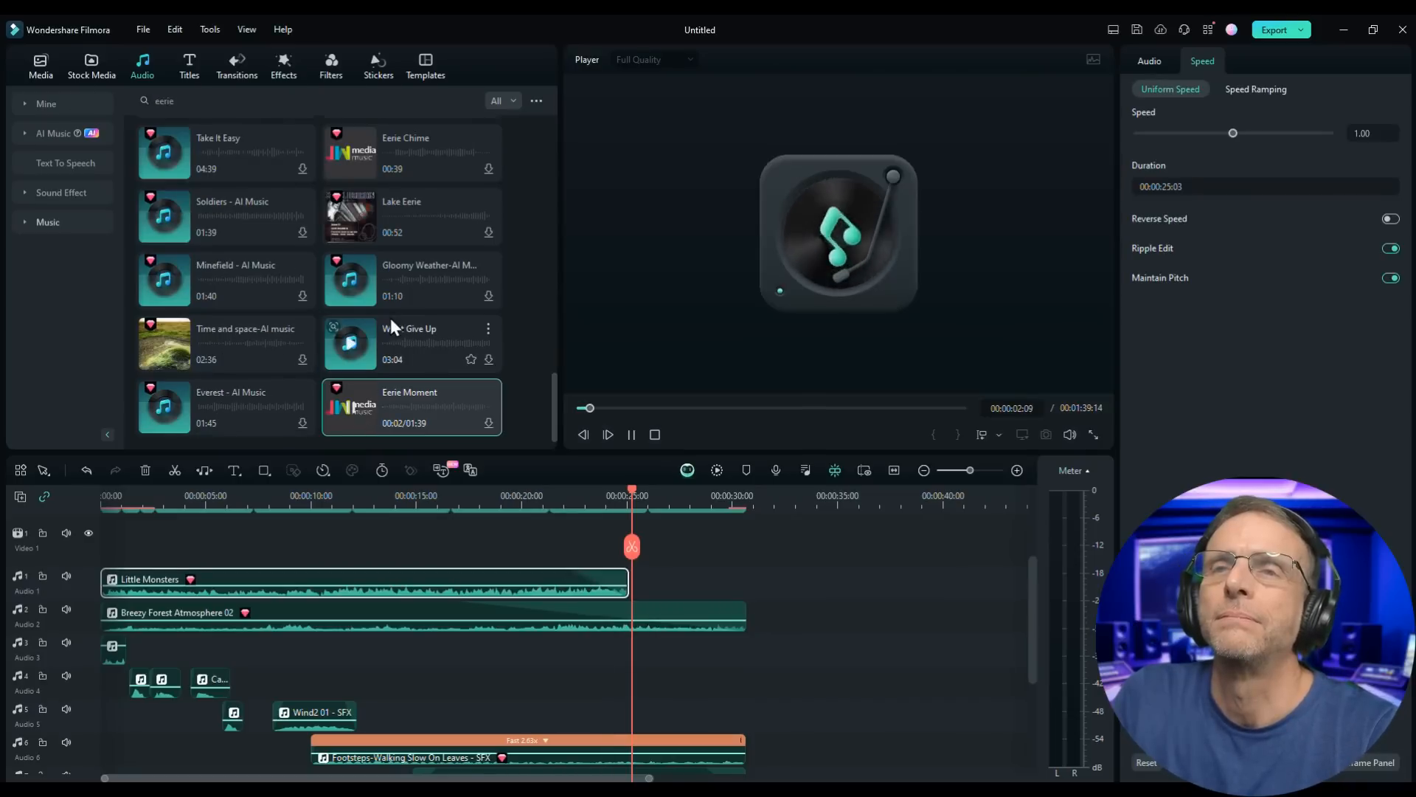
pyautogui.moveTo(721, 644); pyautogui.dragTo(580, 738)
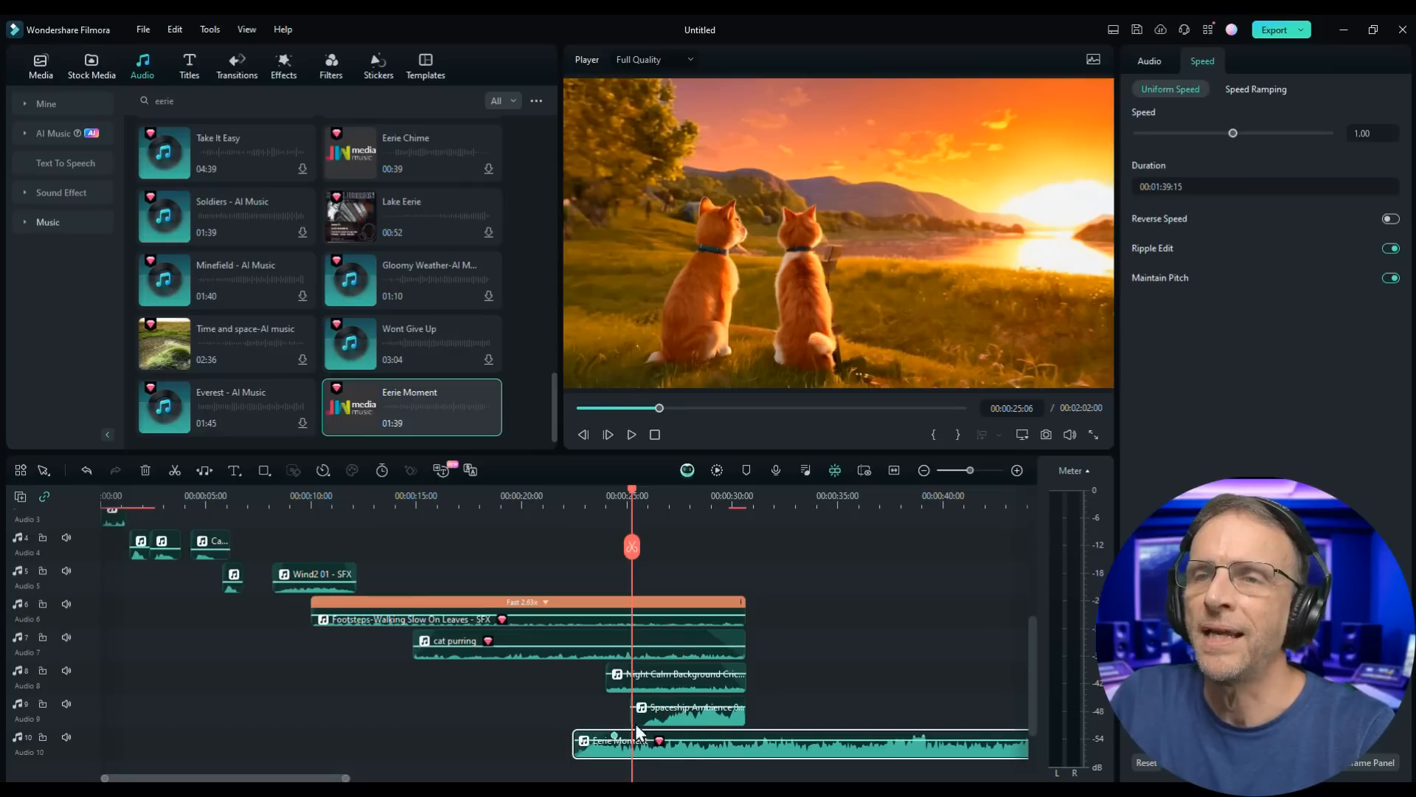
# Cut Eerie Moment to end at 00:00:31:02, play back the transition into the spaceship scene, and select the track
pyautogui.moveTo(631, 488); pyautogui.dragTo(755, 520)
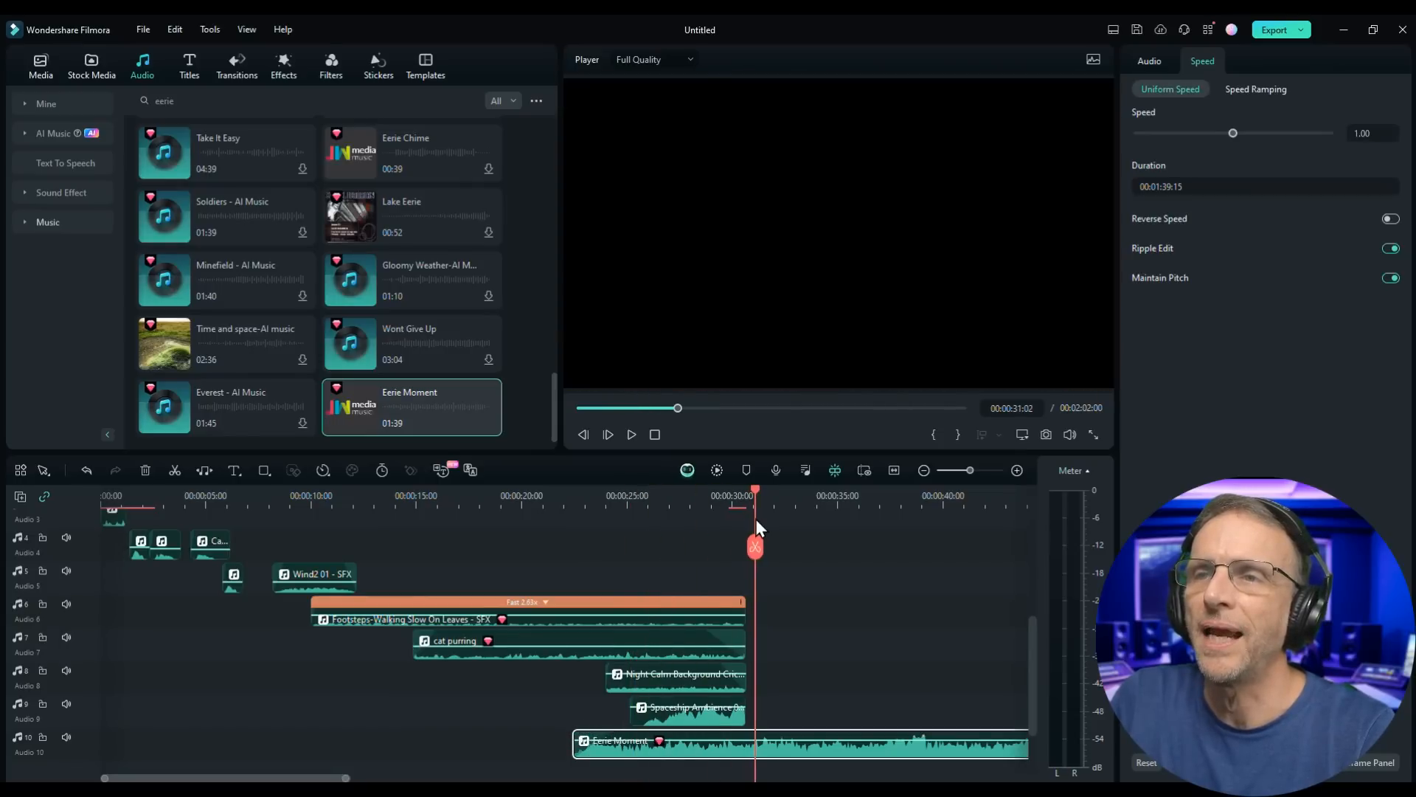
pyautogui.click(754, 552)
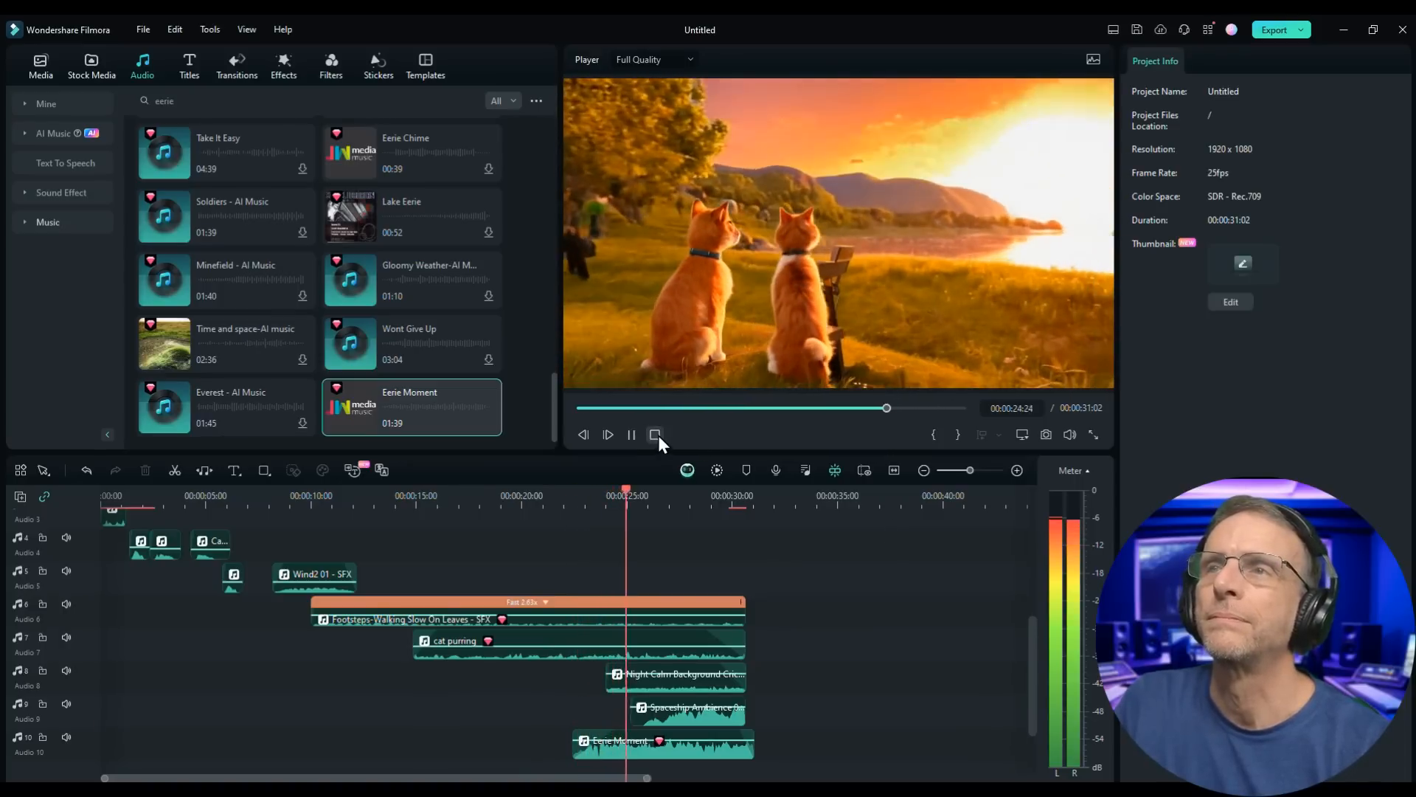
pyautogui.click(655, 434)
pyautogui.click(636, 750)
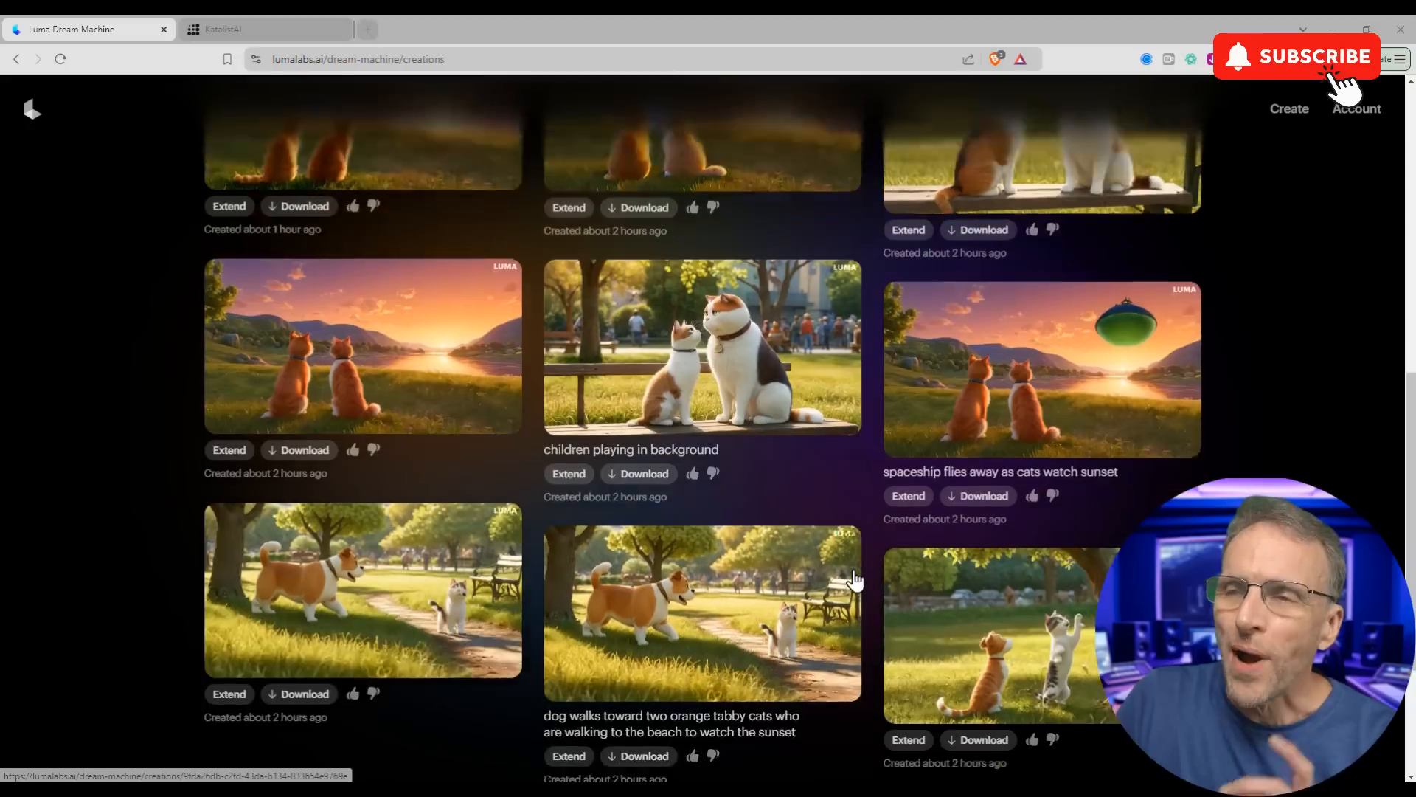
# Browse the Luma Dream Machine creations for the boy-with-a-stick clip and add its downloaded file at the start of Video 2 in Filmora
pyautogui.scroll(-2, 854, 578)
pyautogui.scroll(2, 833, 549)
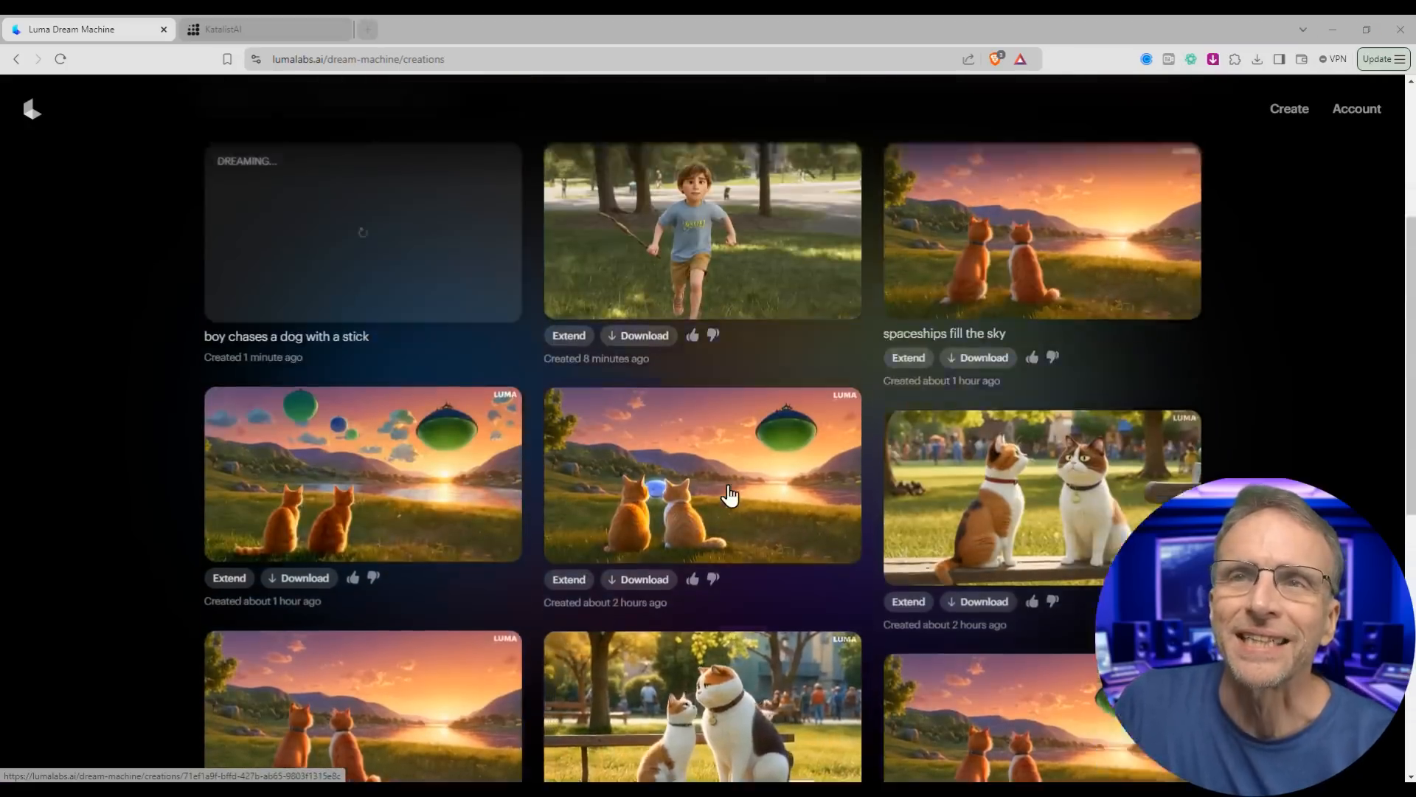
pyautogui.scroll(3, 728, 495)
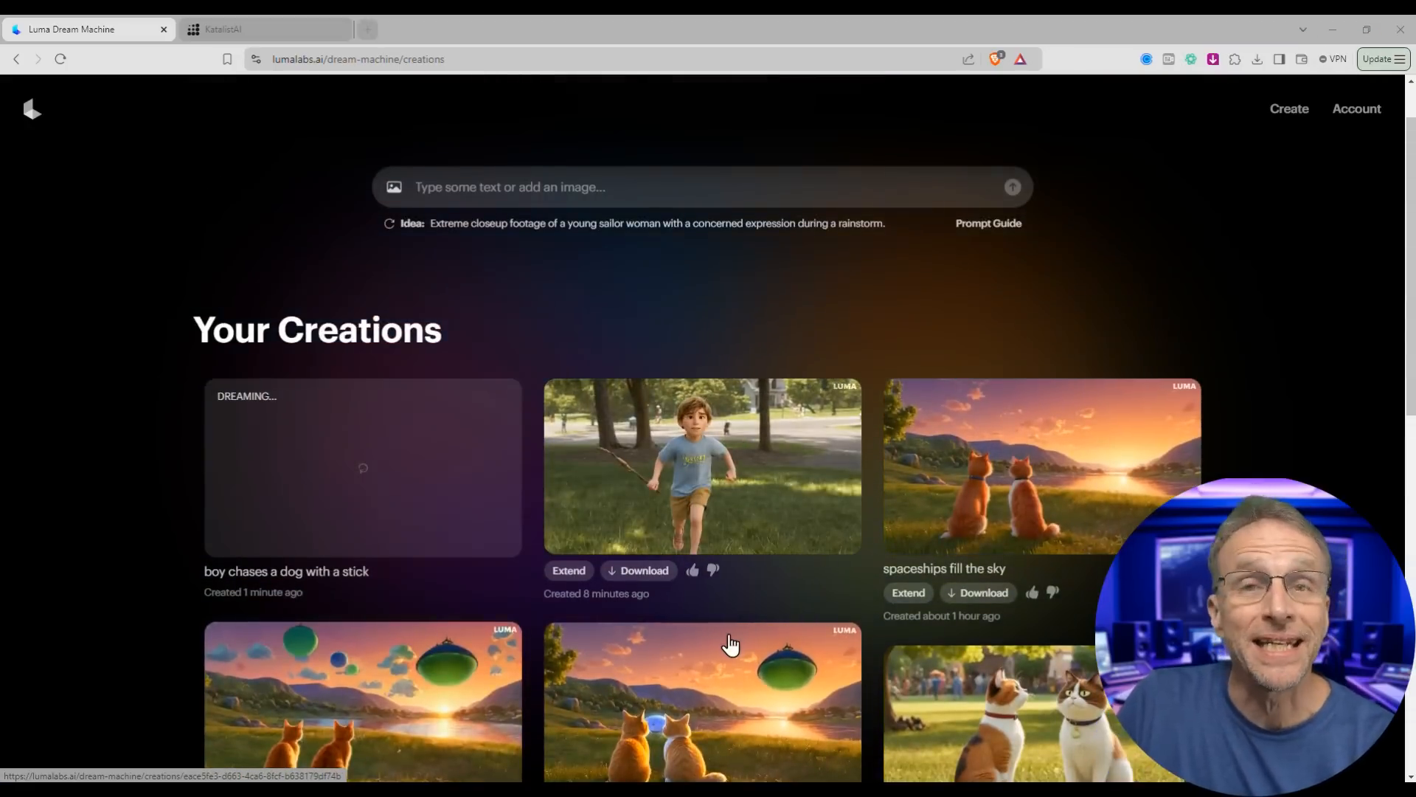
pyautogui.scroll(-1, 748, 609)
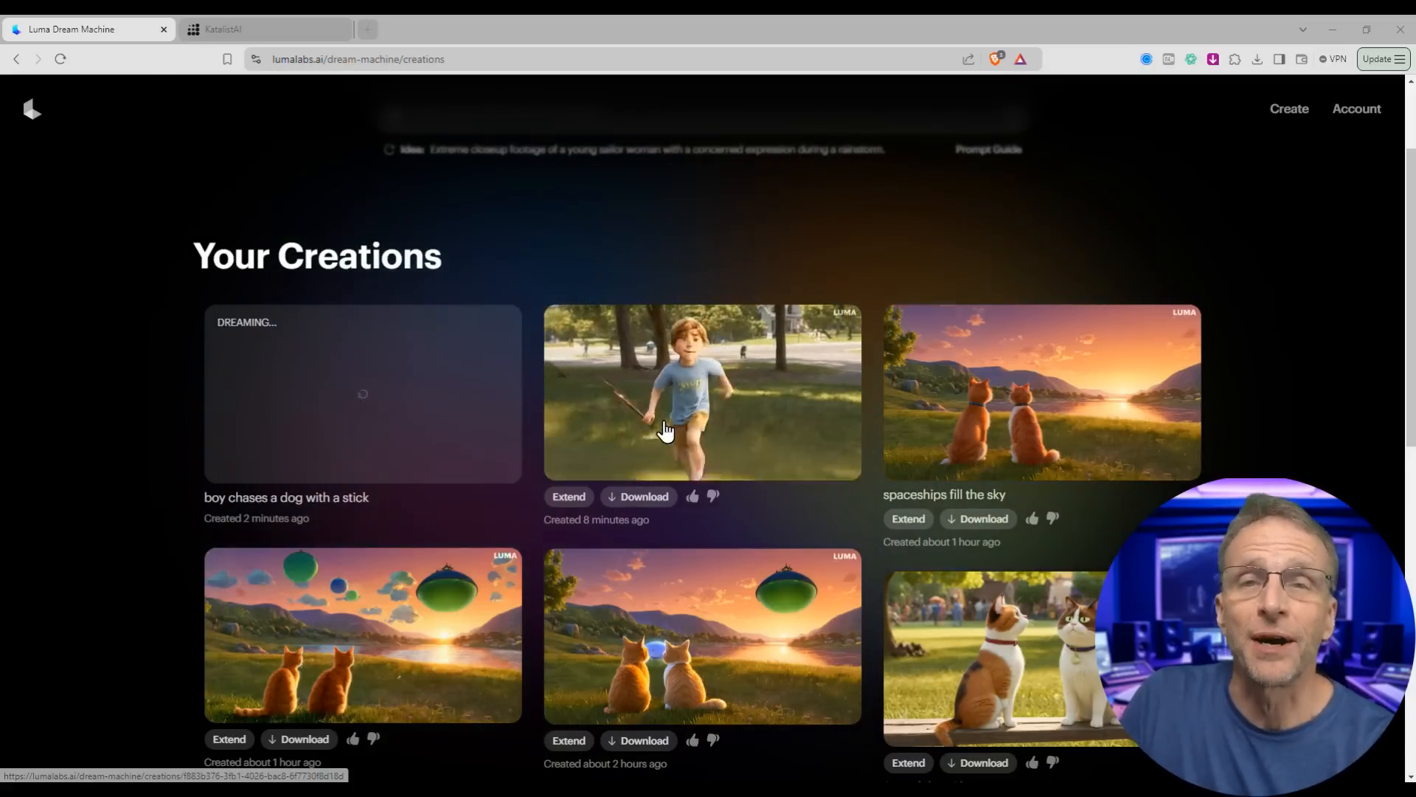
pyautogui.click(587, 419)
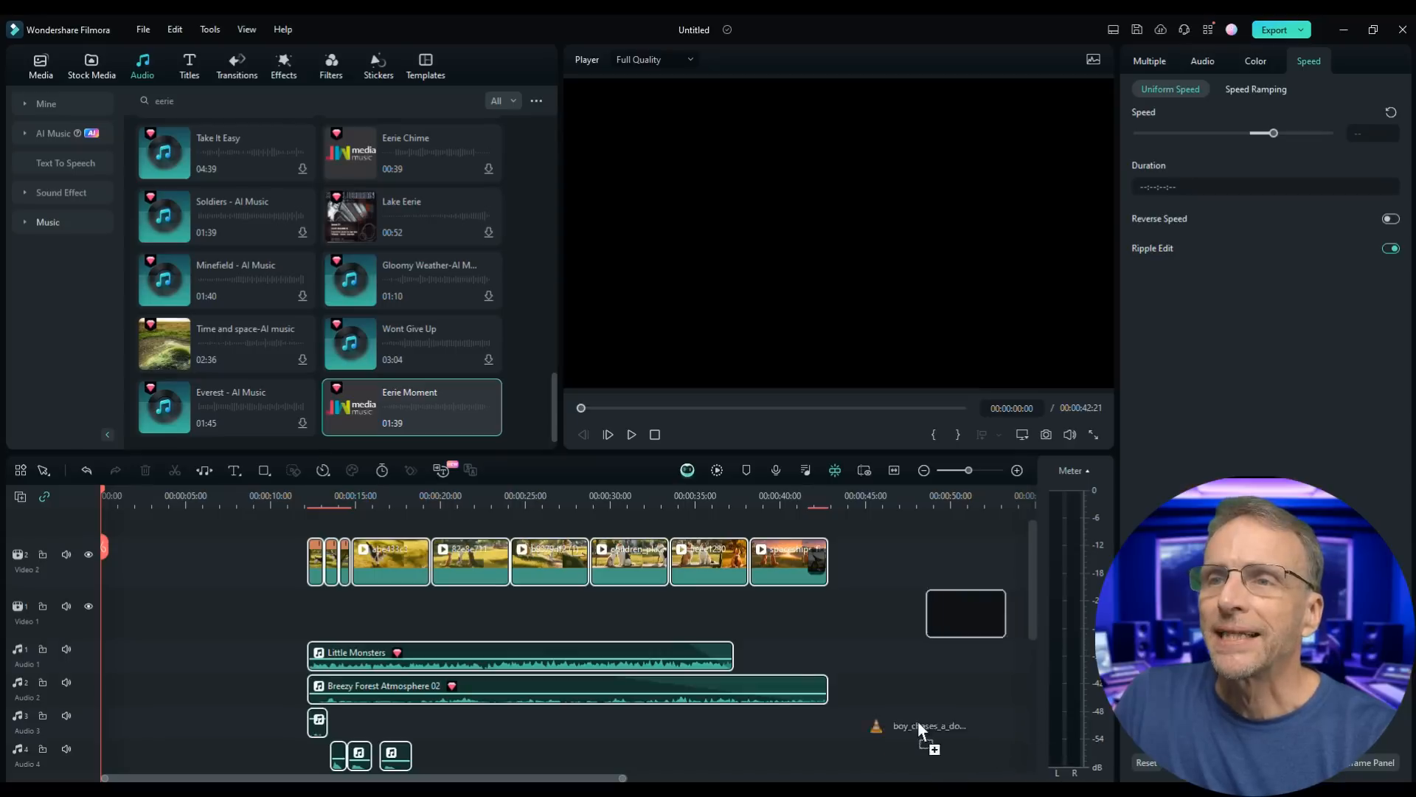
pyautogui.moveTo(920, 730); pyautogui.dragTo(82, 648)
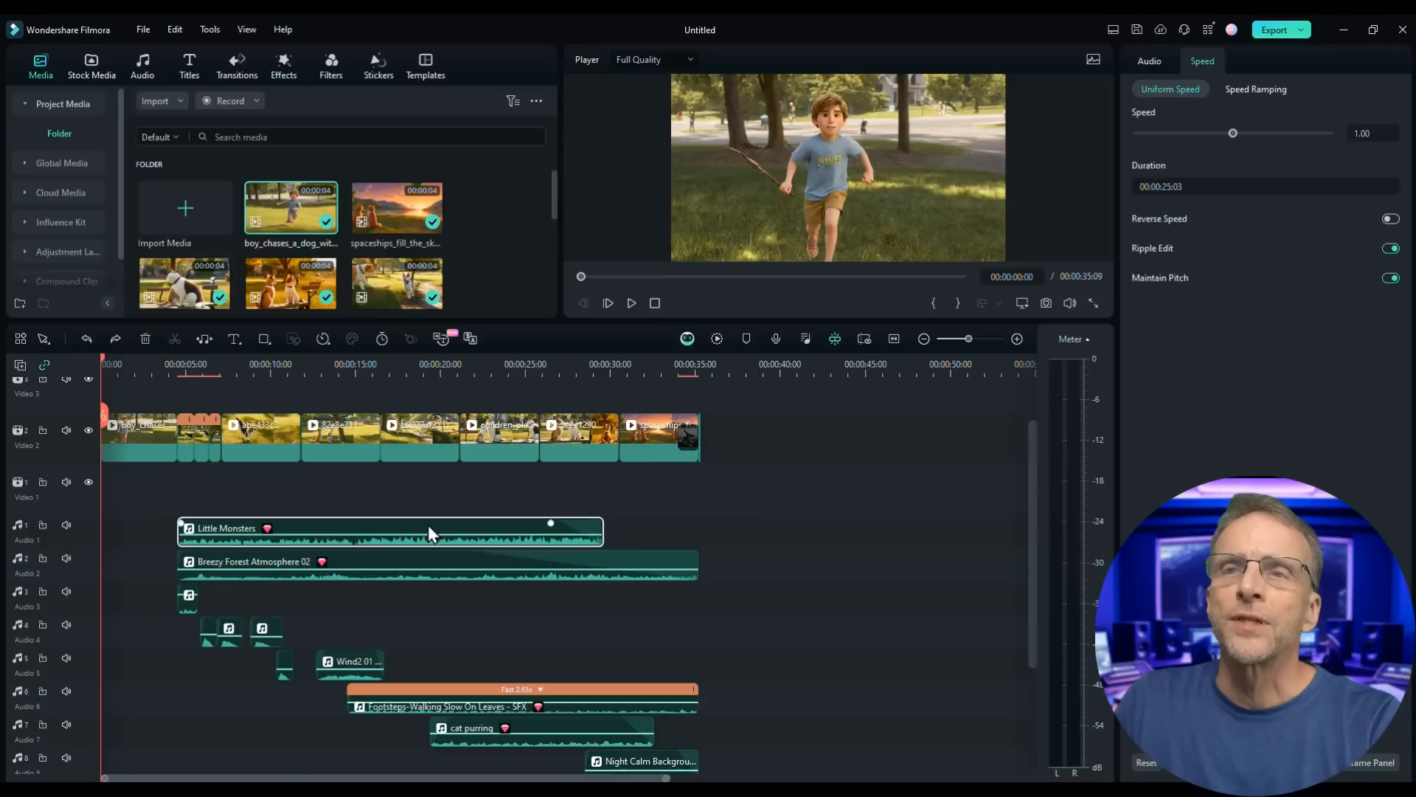
# Move Little Monsters on Audio 1 and Breezy Forest Atmosphere 02 on Audio 2 back to start at 00:00:00:00, under the boy clip
pyautogui.moveTo(260, 536); pyautogui.dragTo(182, 536)
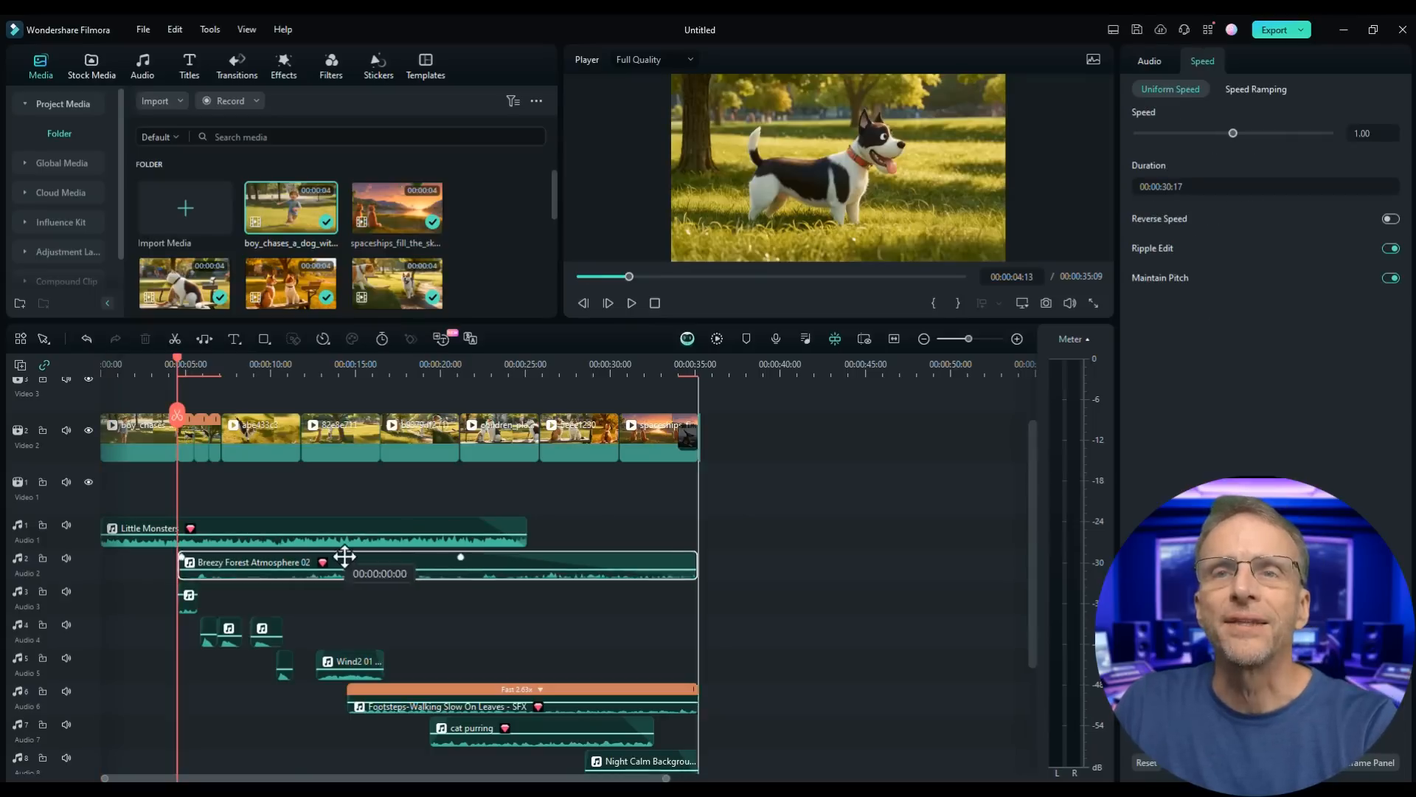
pyautogui.moveTo(301, 568); pyautogui.dragTo(225, 568)
pyautogui.scroll(1, 629, 611)
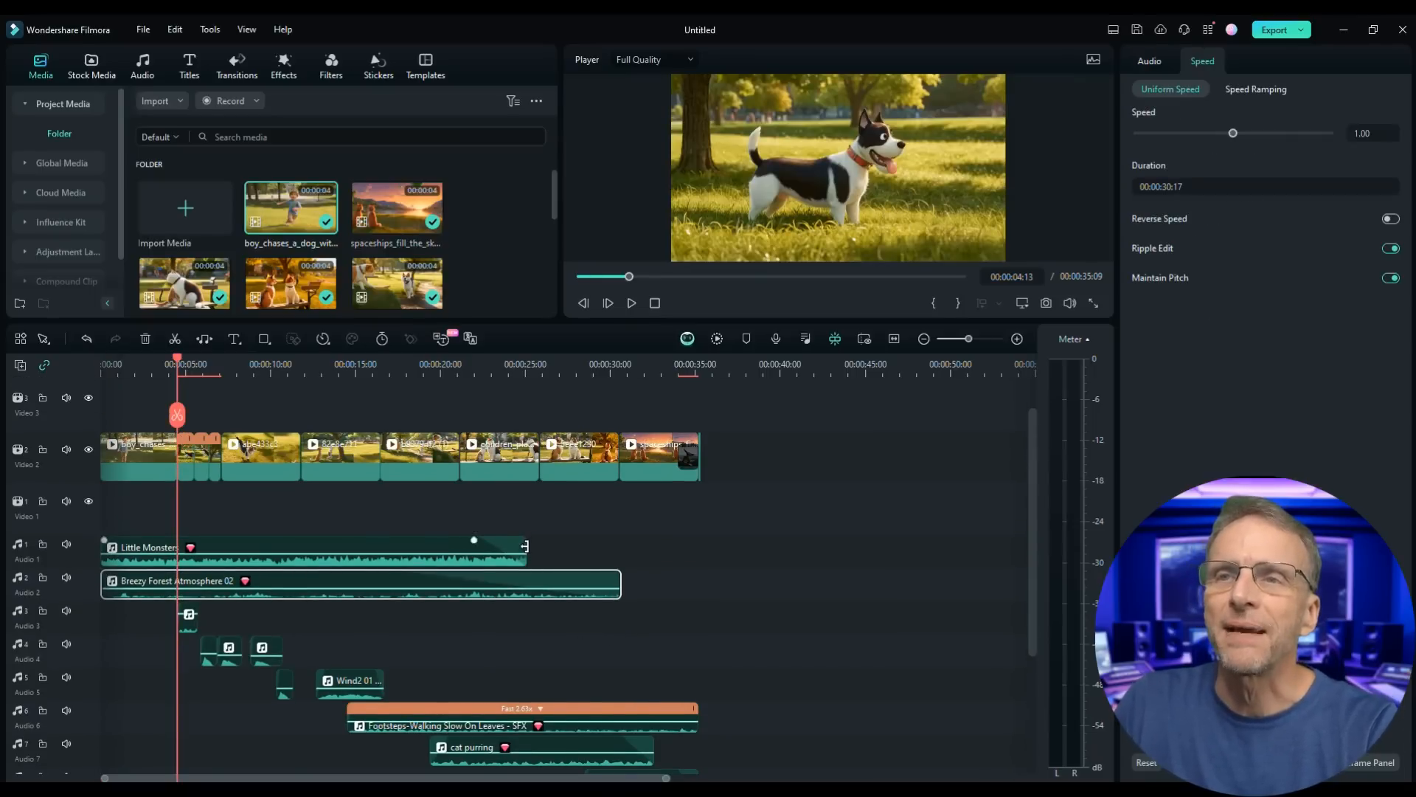
# Extend Little Monsters to a duration of 00:00:33:23 and Breezy Forest Atmosphere 02 to the end of the sequence
pyautogui.moveTo(525, 545); pyautogui.dragTo(526, 544)
pyautogui.moveTo(621, 557); pyautogui.dragTo(674, 555)
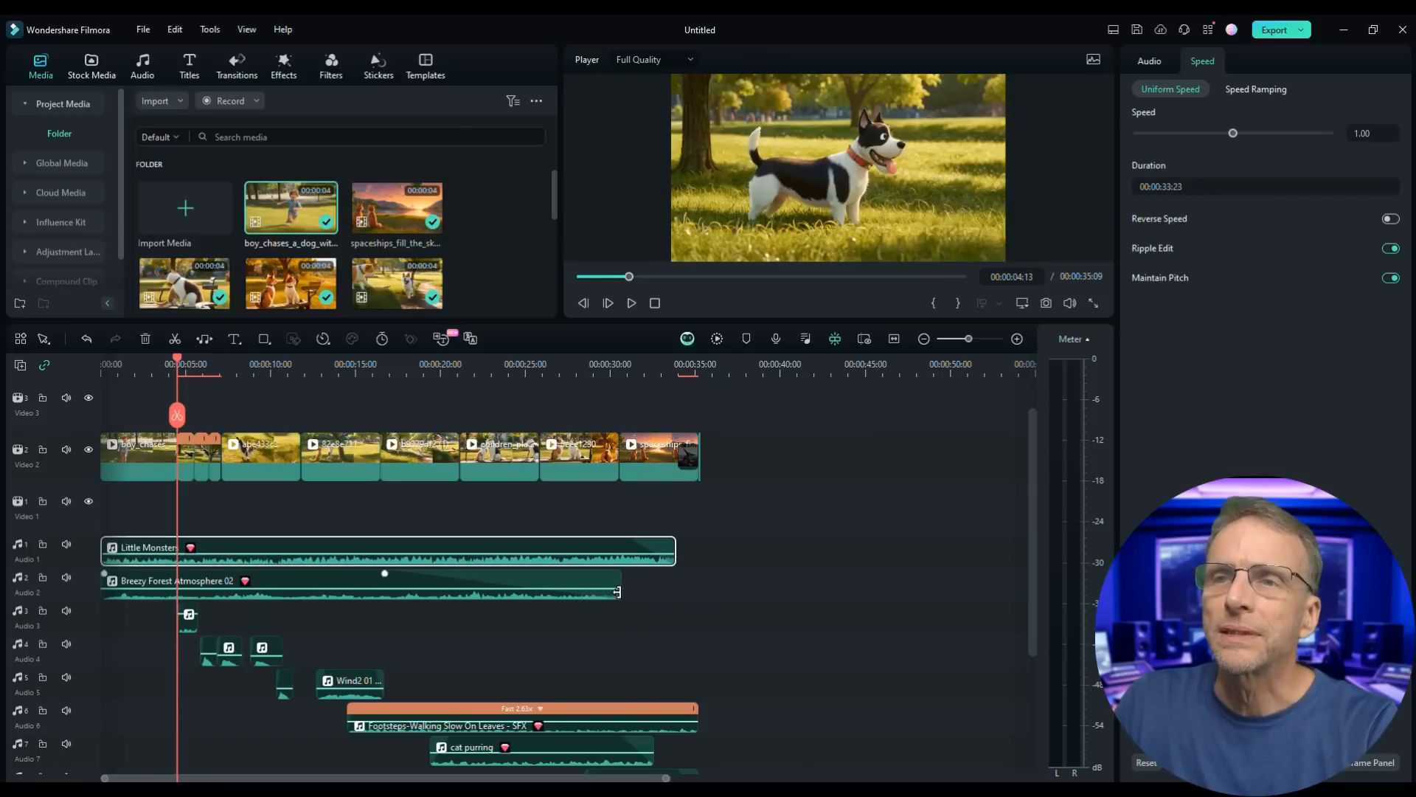
pyautogui.moveTo(617, 592); pyautogui.dragTo(698, 592)
# Play back the opening from the start of the sequence through the boy clip and stop the preview
pyautogui.press('Home')
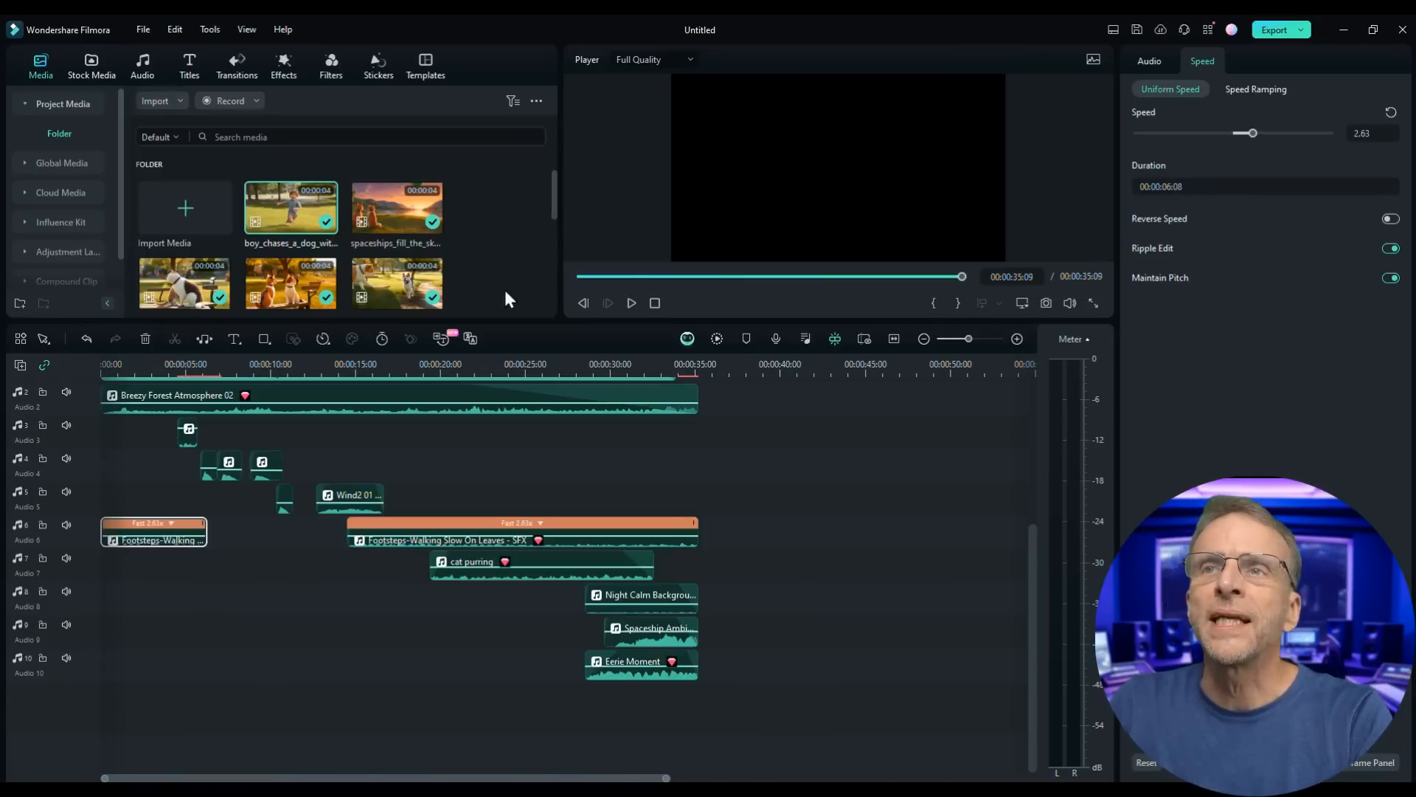
pyautogui.press('space')
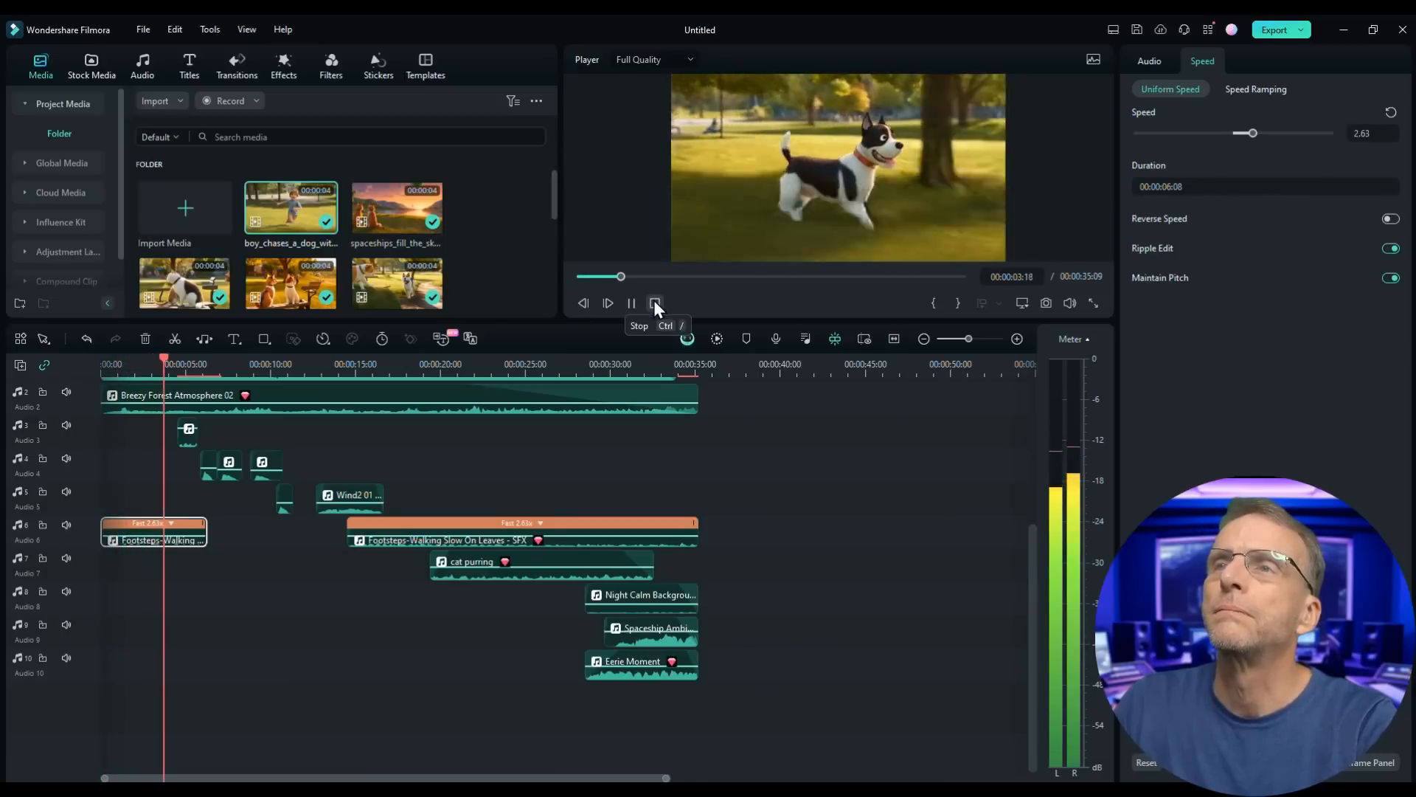
pyautogui.click(654, 303)
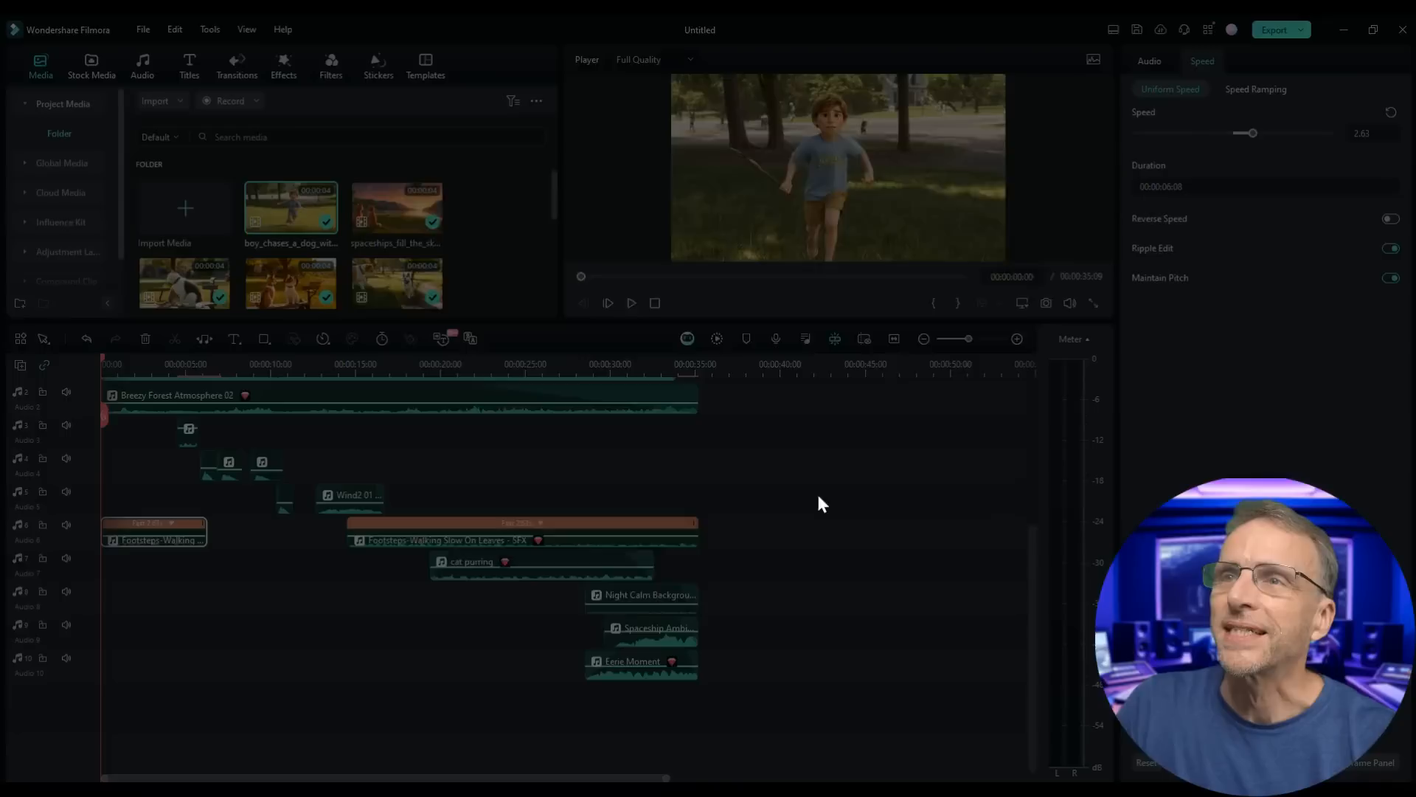